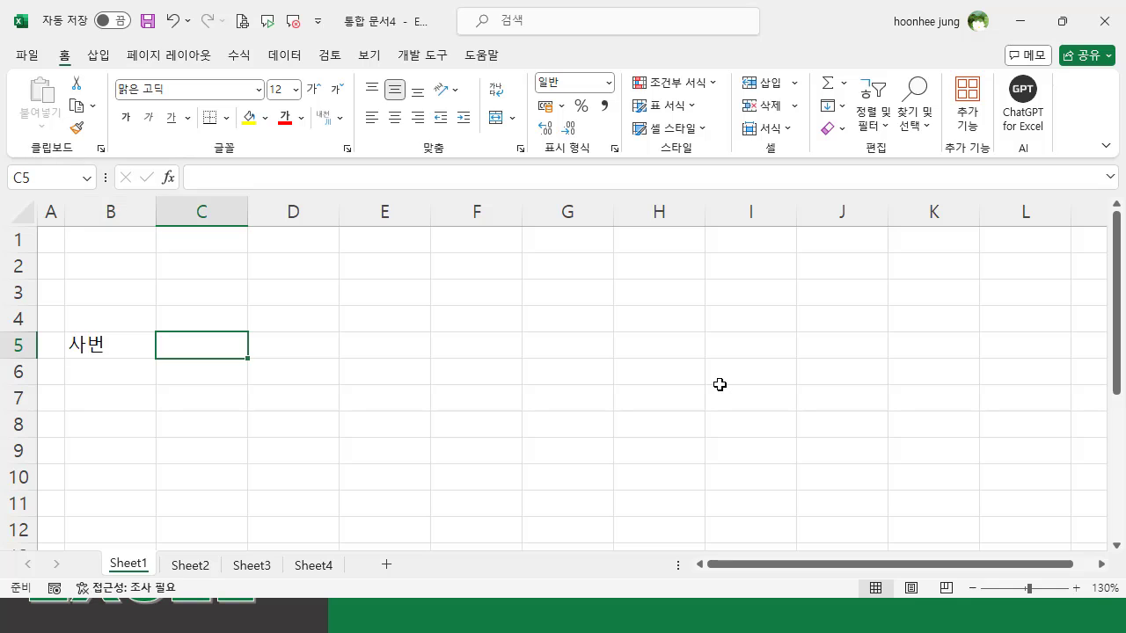
- Enter the headers 직원명 in C5 and 목표매출액 in D5, and widen column D to fit its header
{"action": "type", "text": "직원"}
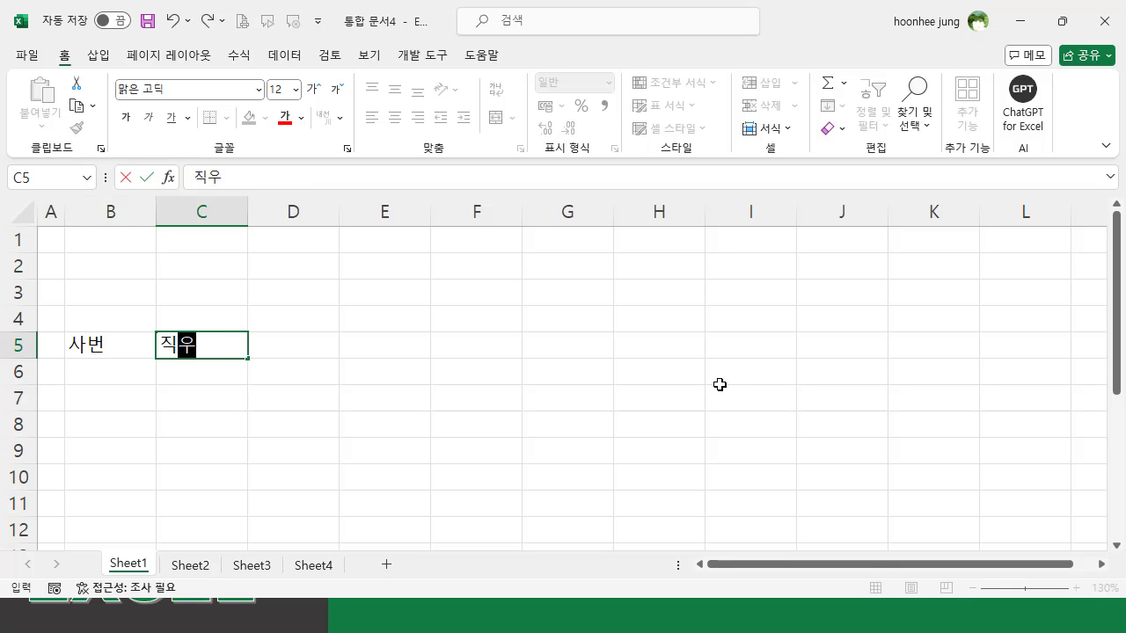
{"action": "type", "text": "명"}
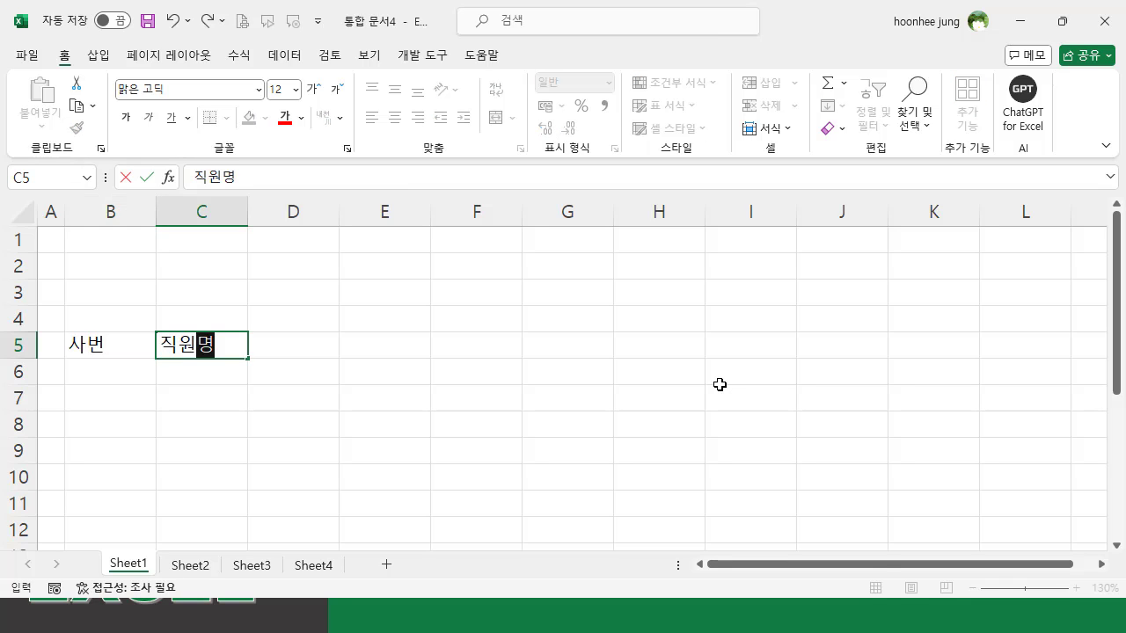
{"action": "key", "text": "Tab"}
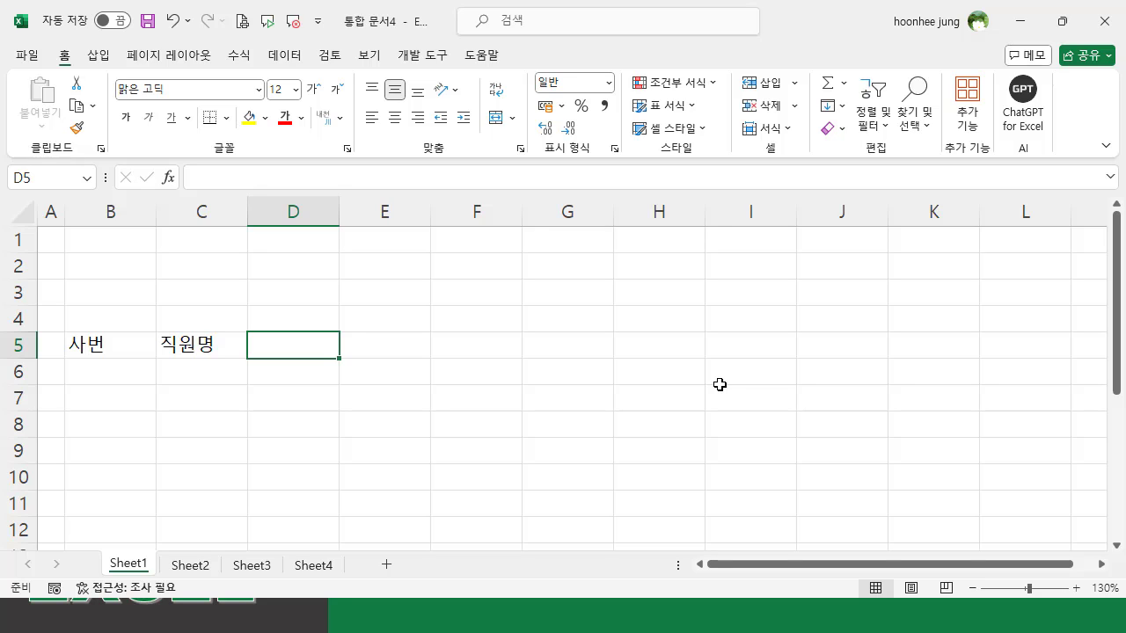
{"action": "type", "text": "목품"}
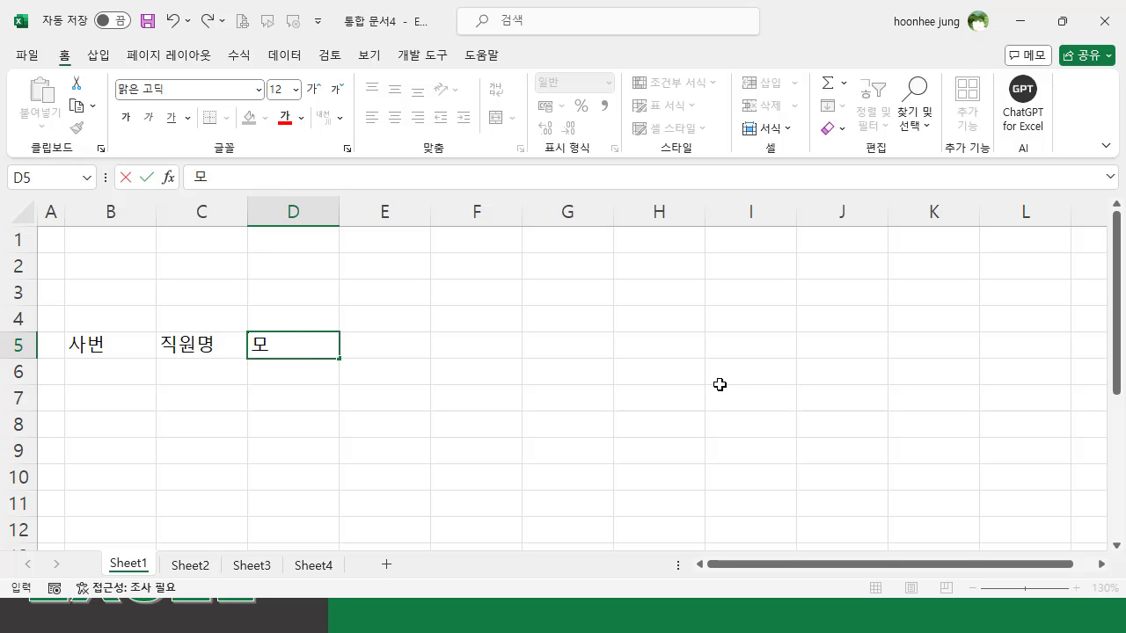
{"action": "type", "text": "매출액"}
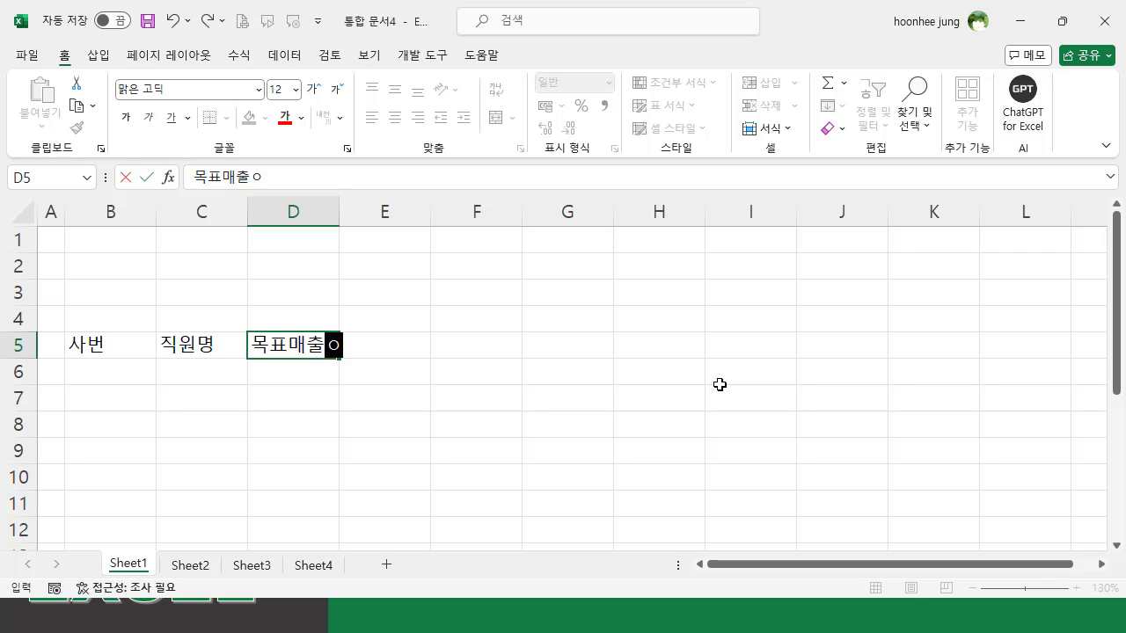
{"action": "key", "text": "Return"}
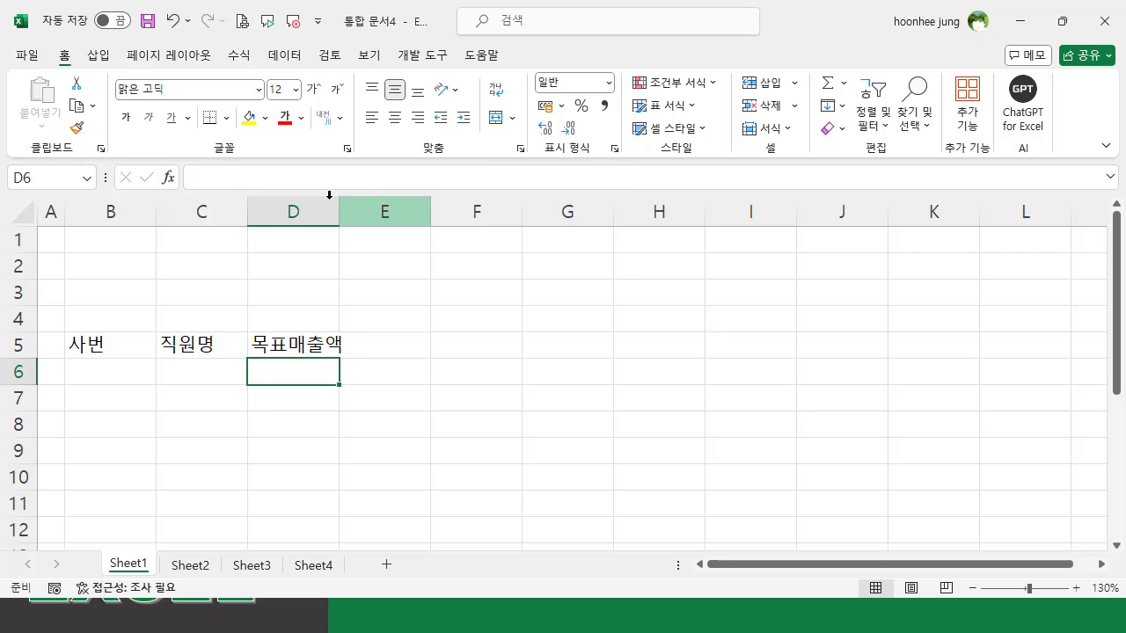
{"action": "left_click_drag", "start_coordinate": [340, 207], "coordinate": [355, 212]}
- Enter the header 이달의 실적 in cell E5
{"action": "left_click", "coordinate": [409, 351]}
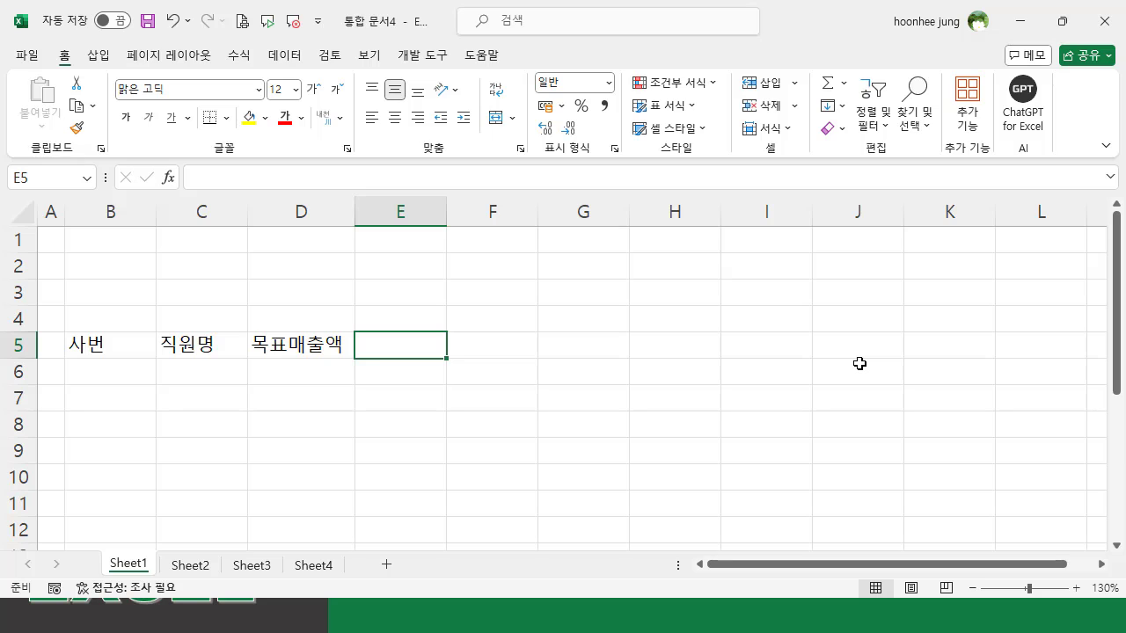
{"action": "type", "text": "이"}
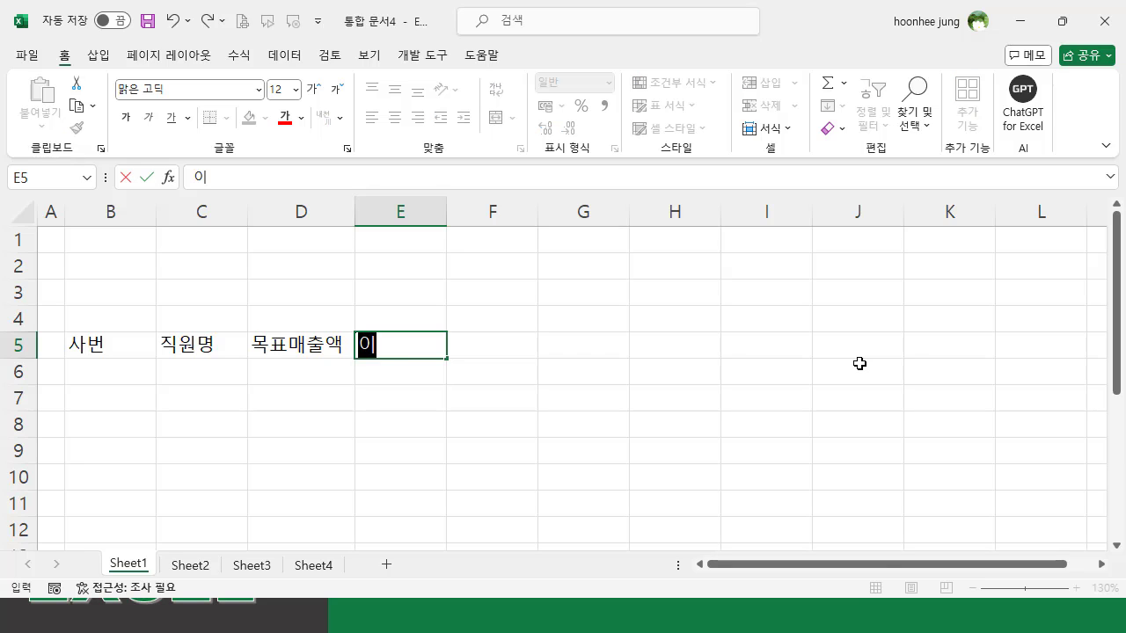
{"action": "type", "text": "달의 실적"}
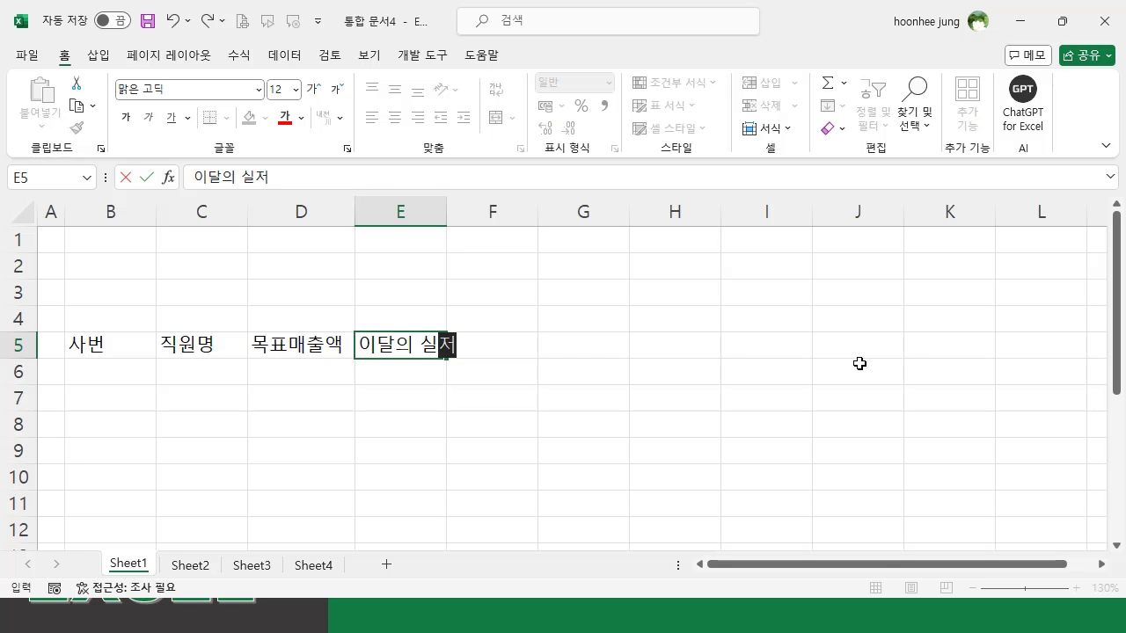
{"action": "key", "text": "Return"}
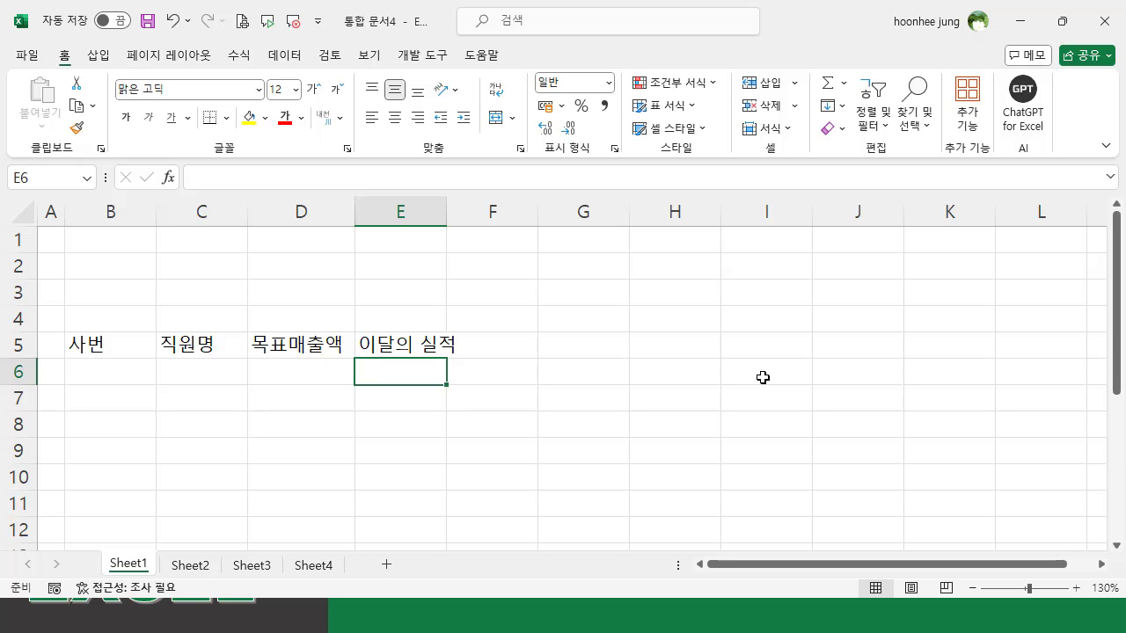
- Enter the subheaders 매출액, 반품액 and 순매출액 in cells E6, F6 and G6 under 이달의 실적
{"action": "type", "text": "매출"}
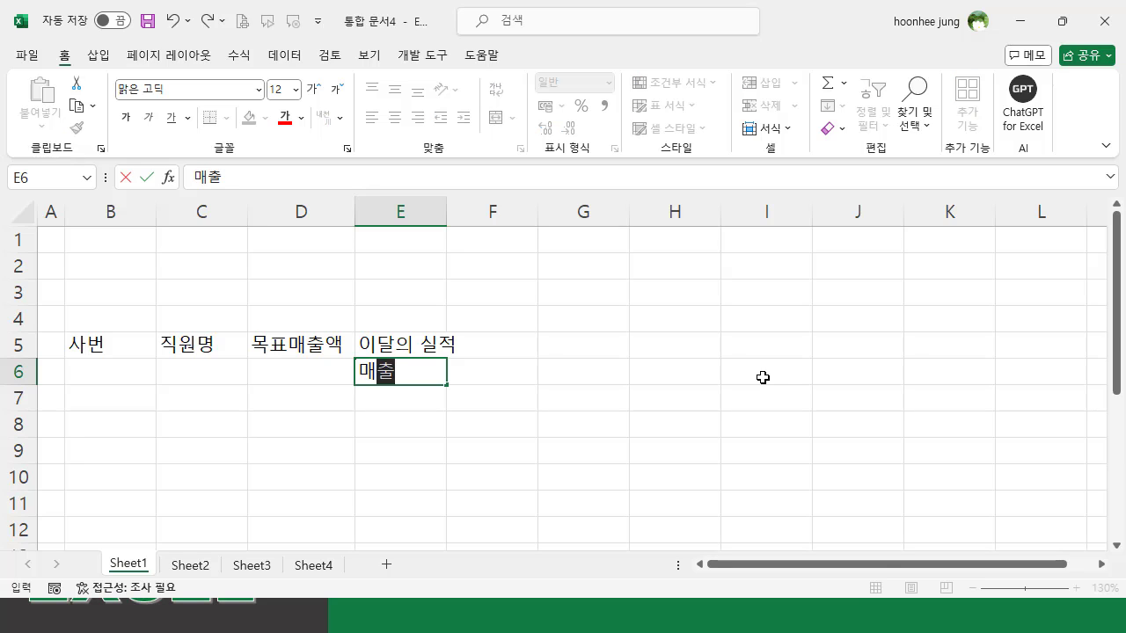
{"action": "type", "text": "애ㄱ"}
{"action": "key", "text": "Tab"}
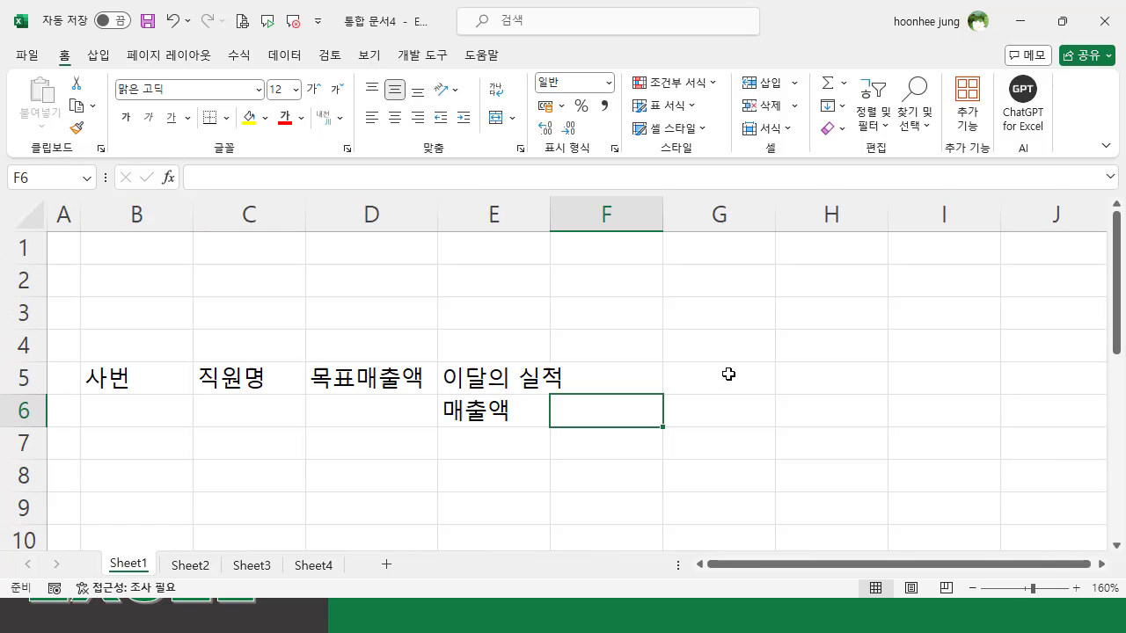
{"action": "scroll", "coordinate": [727, 373], "scroll_direction": "up", "scroll_amount": 2}
{"action": "type", "text": "반품액"}
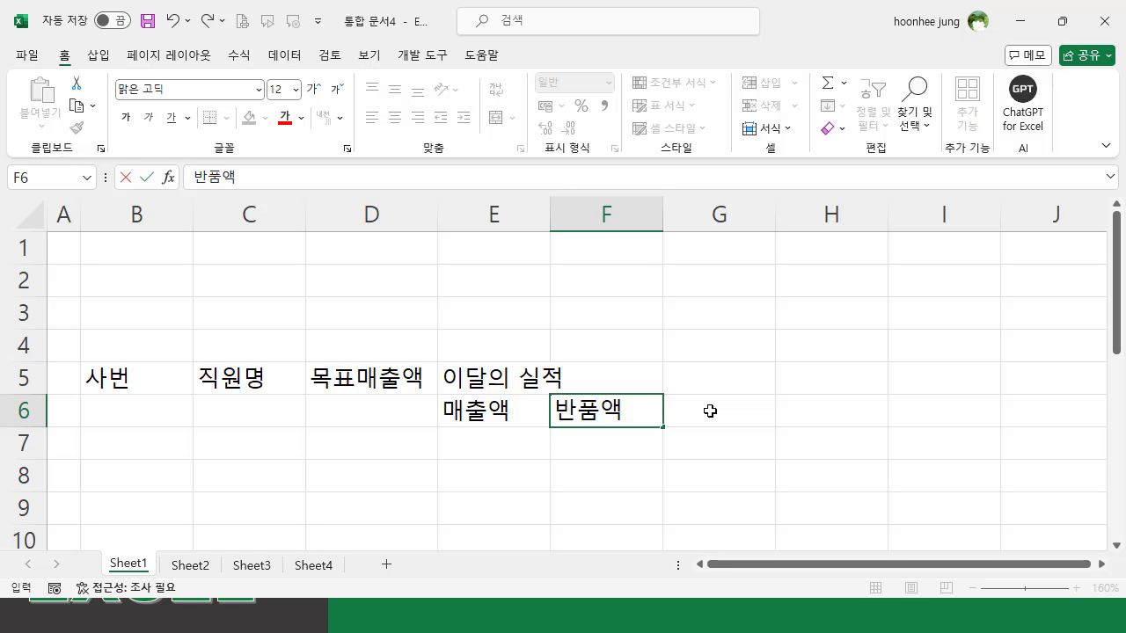
{"action": "left_click", "coordinate": [709, 410]}
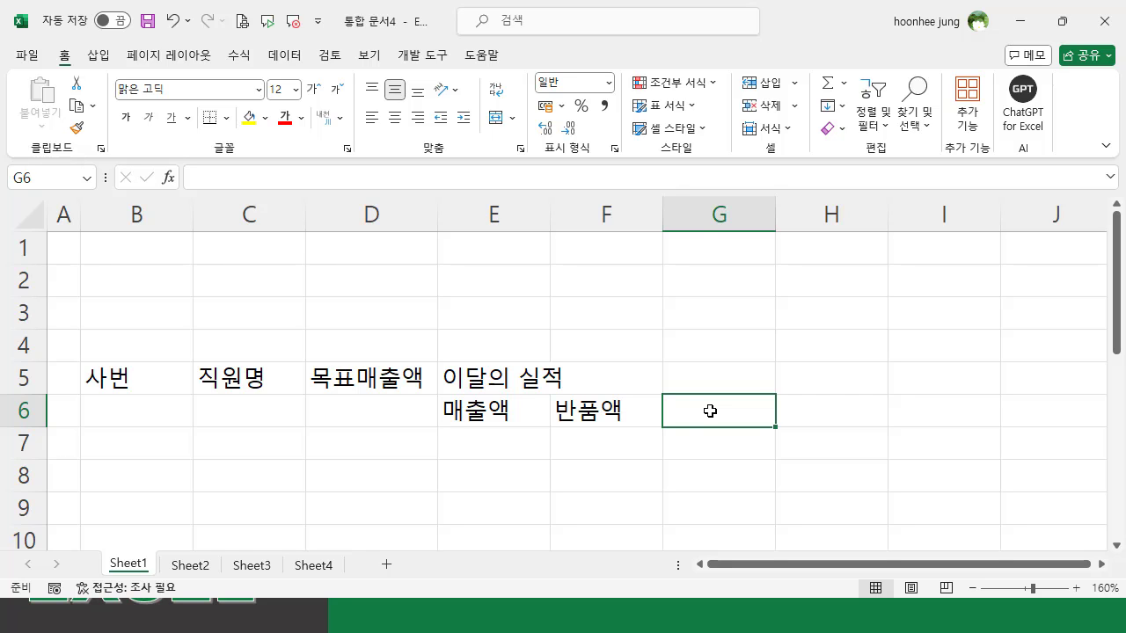
{"action": "type", "text": "순매출"}
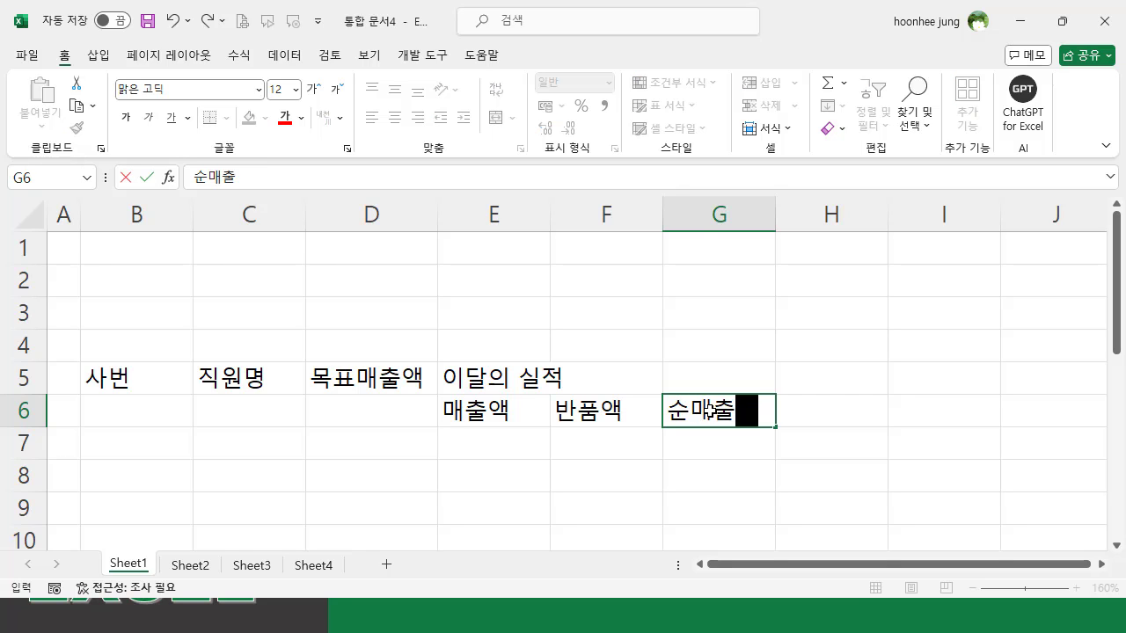
{"action": "type", "text": "액"}
{"action": "key", "text": "Return"}
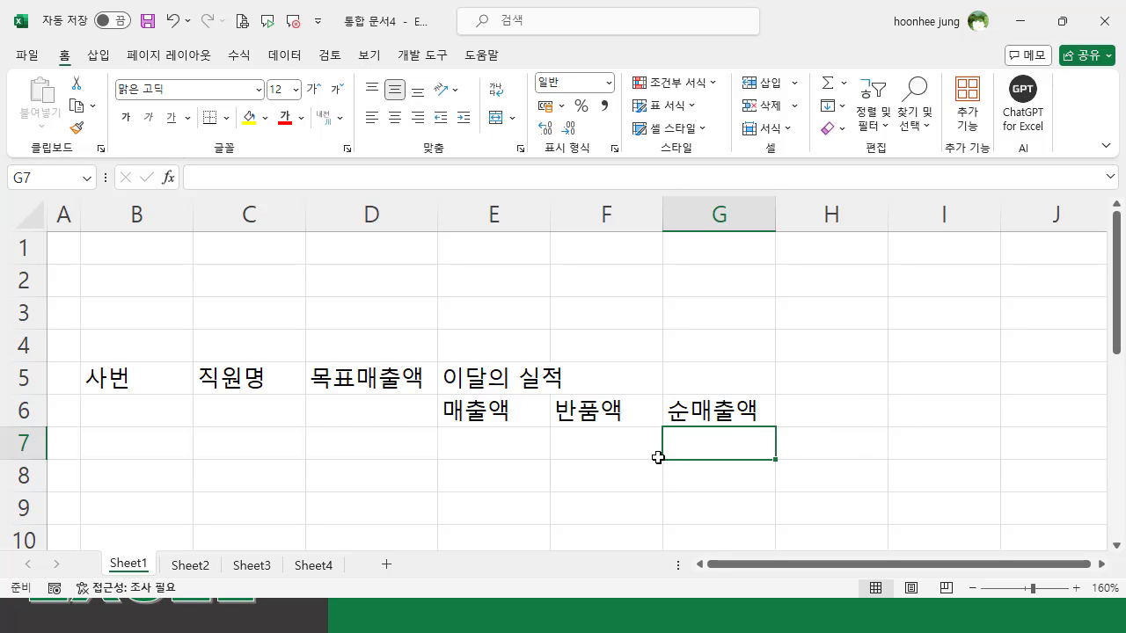
{"action": "left_click", "coordinate": [493, 447]}
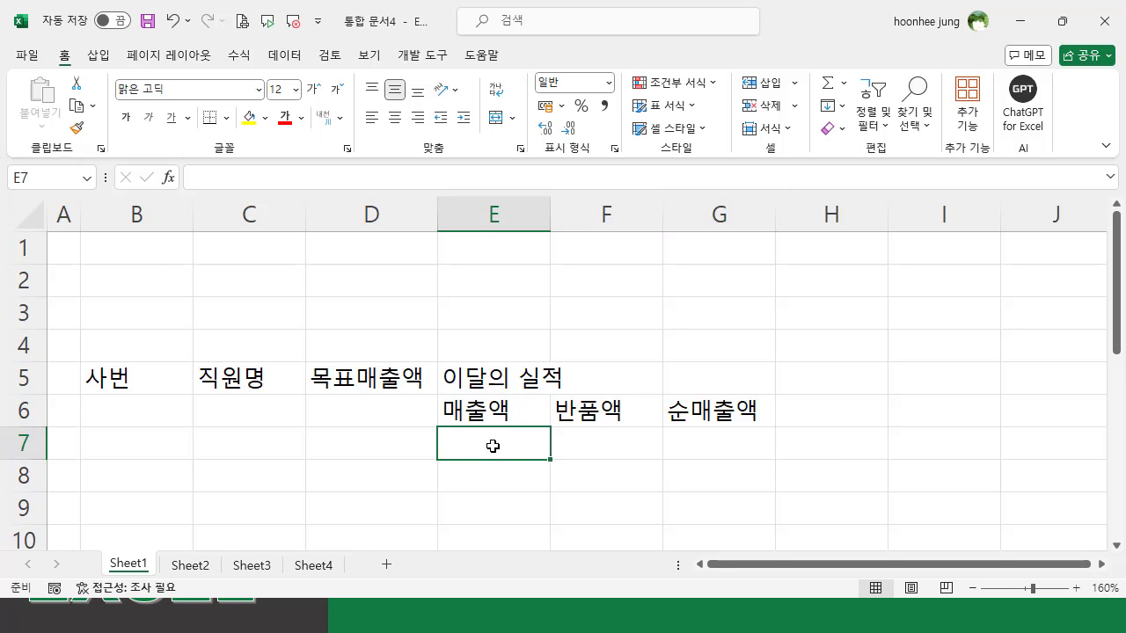
{"action": "left_click", "coordinate": [389, 415]}
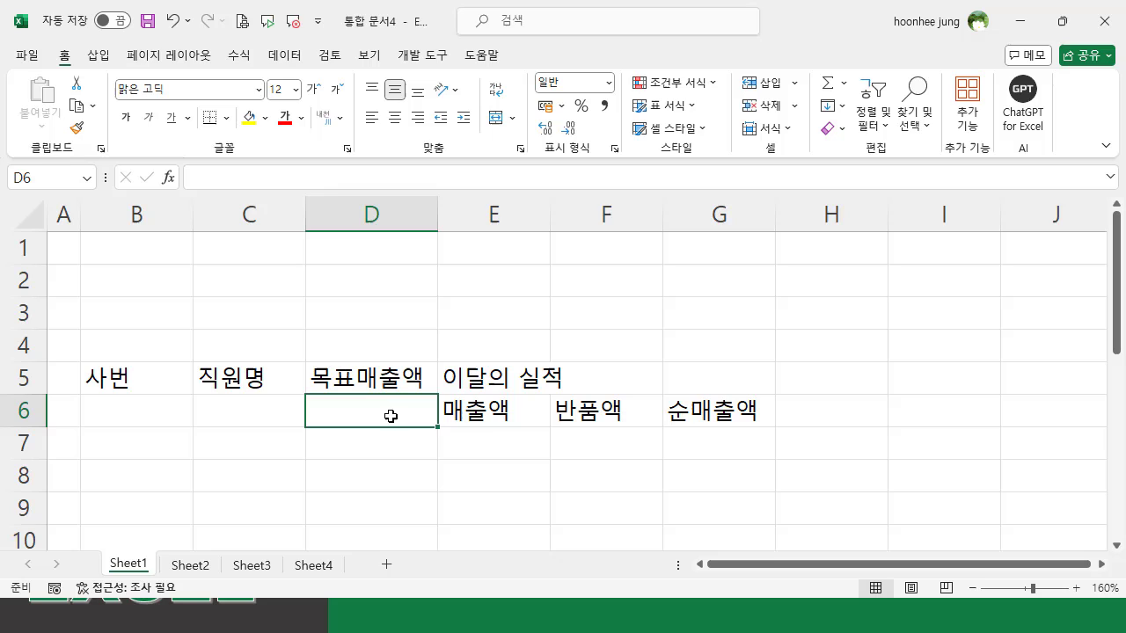
{"action": "left_click", "coordinate": [475, 439]}
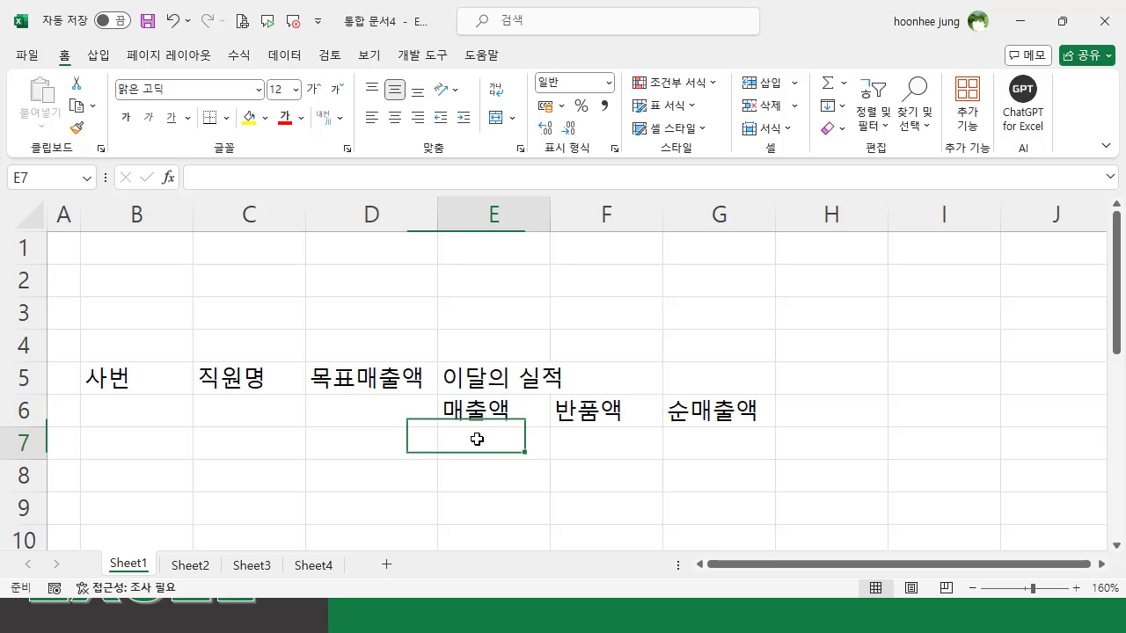
- Enter the ratio headers 달성률 in H5 and 반품률 in I5
{"action": "left_click", "coordinate": [838, 380]}
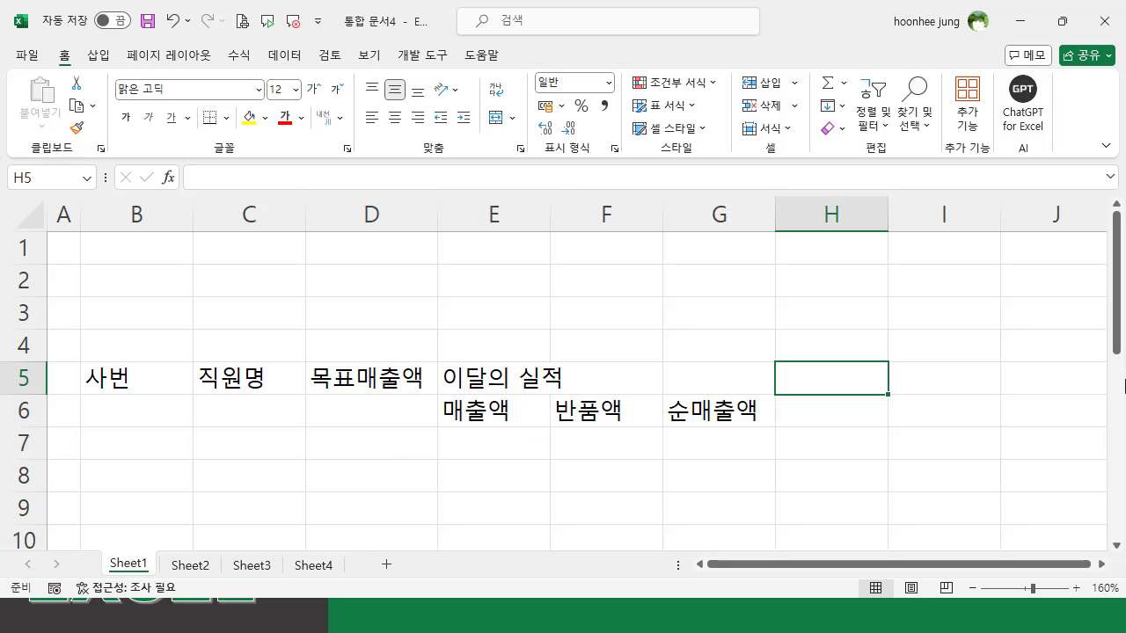
{"action": "type", "text": "달성"}
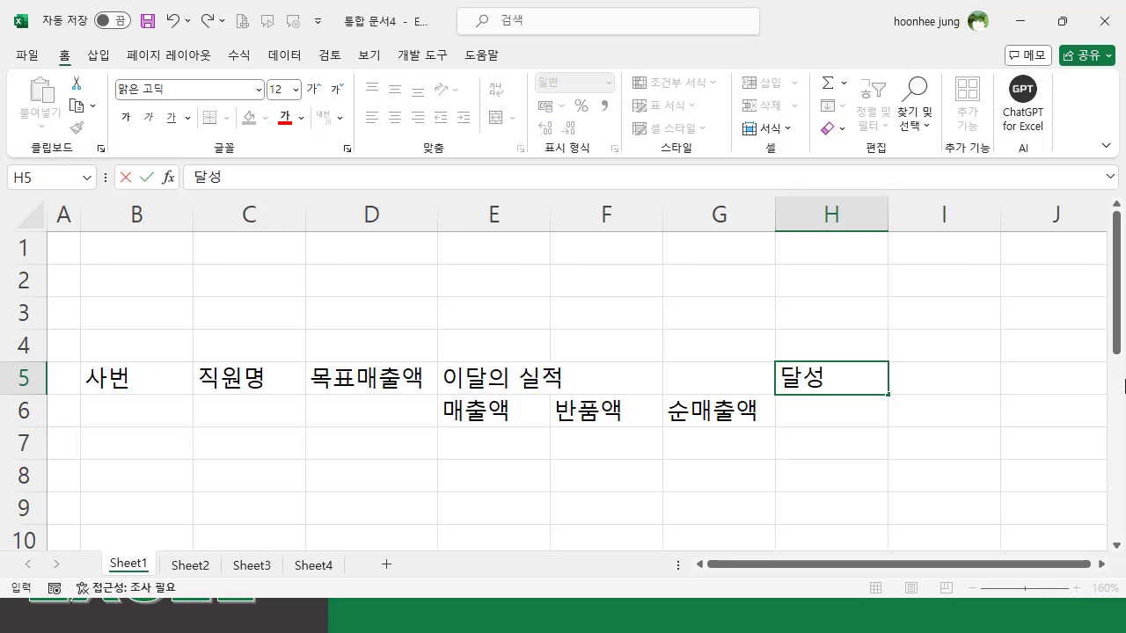
{"action": "type", "text": "률"}
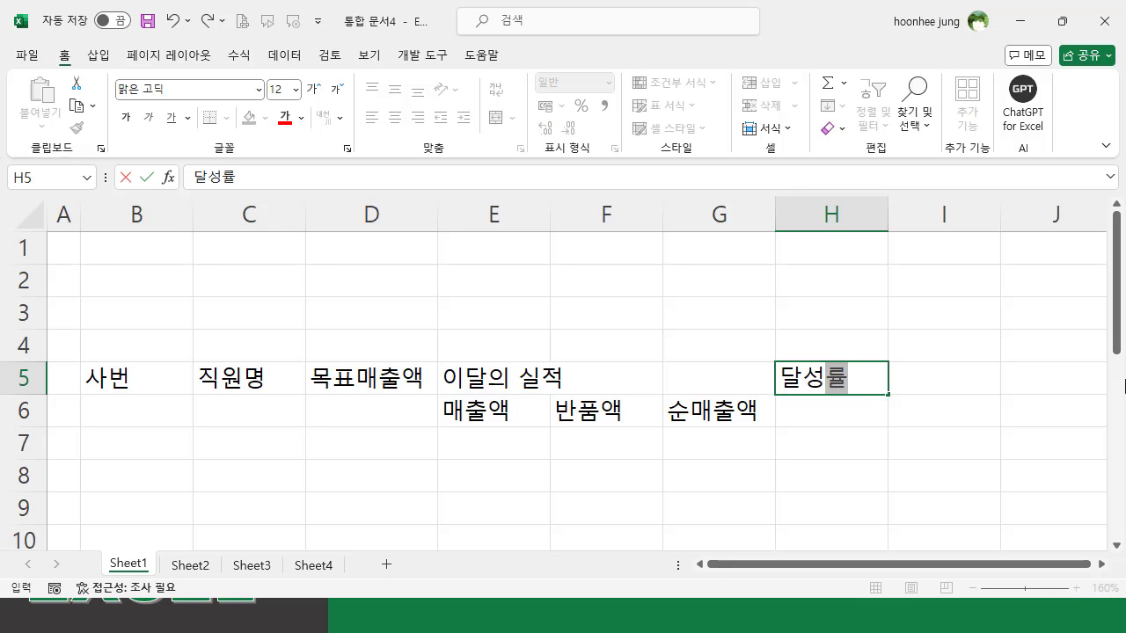
{"action": "key", "text": "Return"}
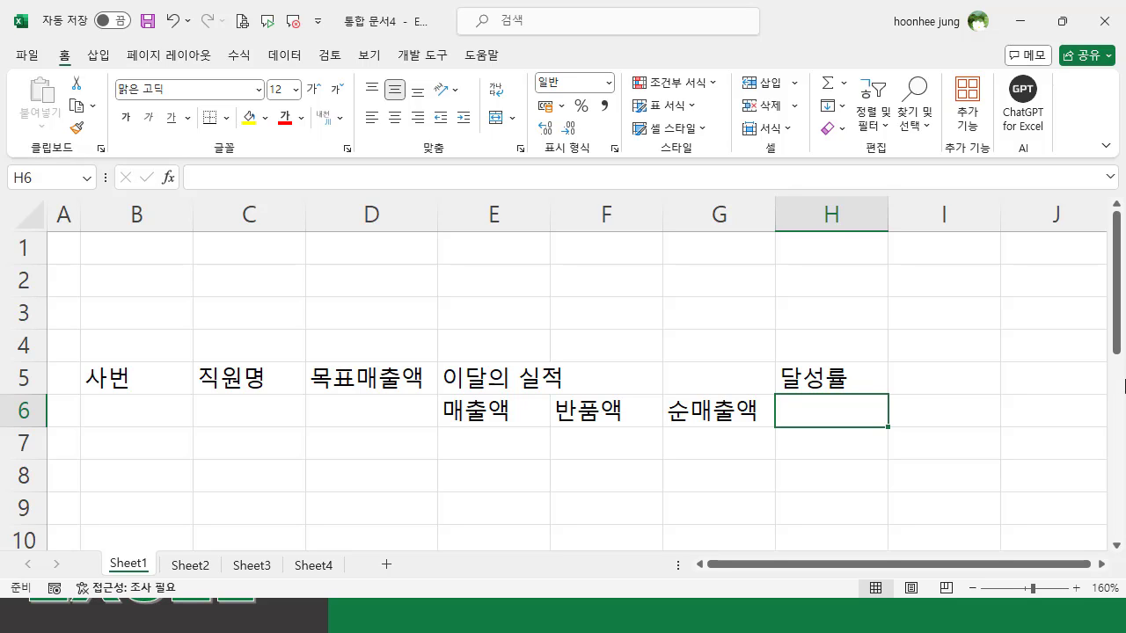
{"action": "left_click", "coordinate": [947, 384]}
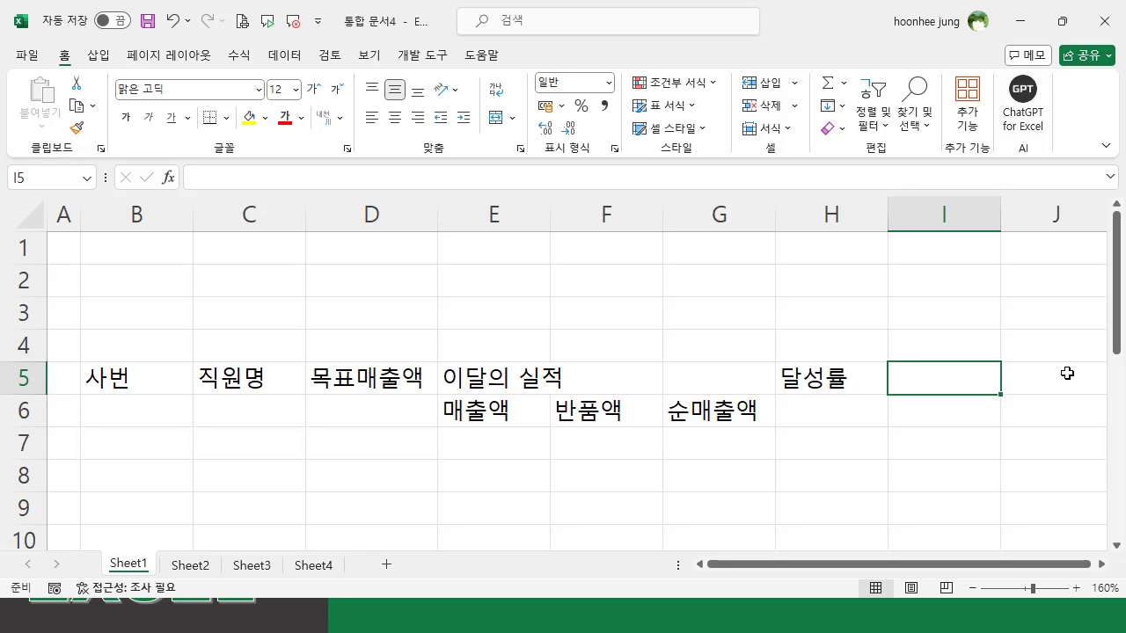
{"action": "type", "text": "반품ㄹ"}
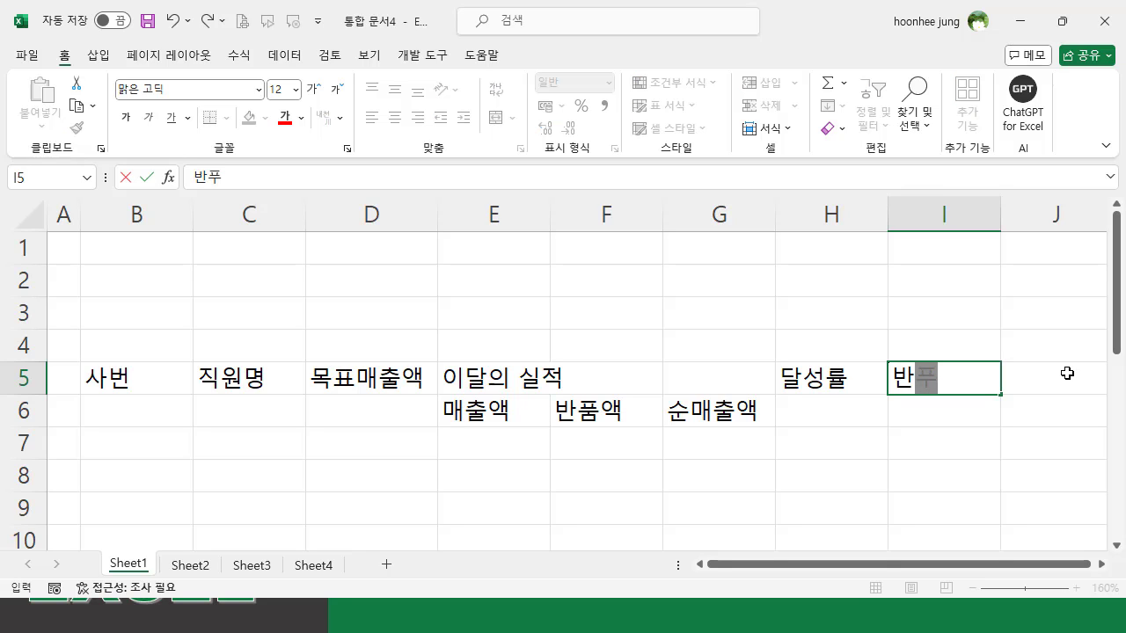
{"action": "type", "text": "ㅠㄹ"}
{"action": "key", "text": "Return"}
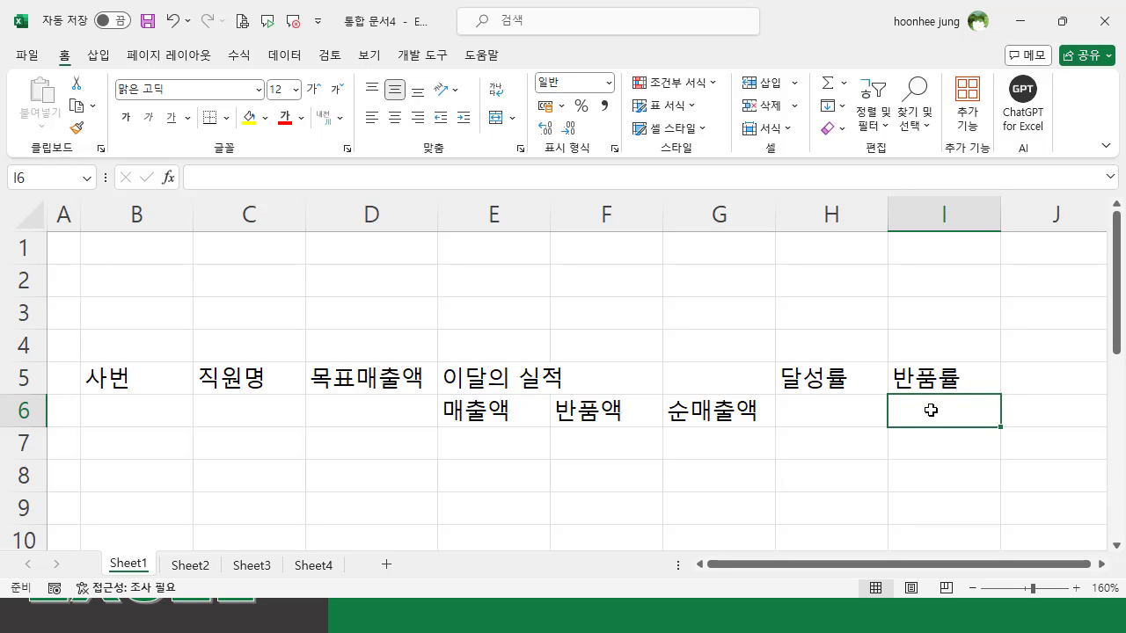
- Complete the header row with 청구금액 in J5, 수금액 in K5 and 수금율 in L5
{"action": "left_click", "coordinate": [1022, 372]}
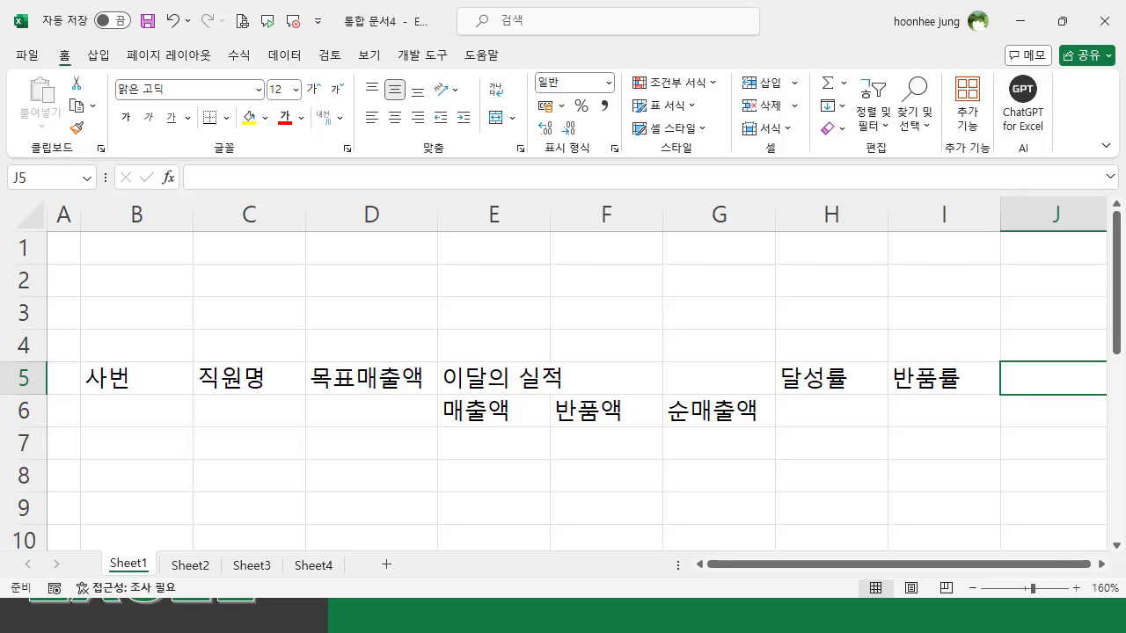
{"action": "type", "text": "청구금"}
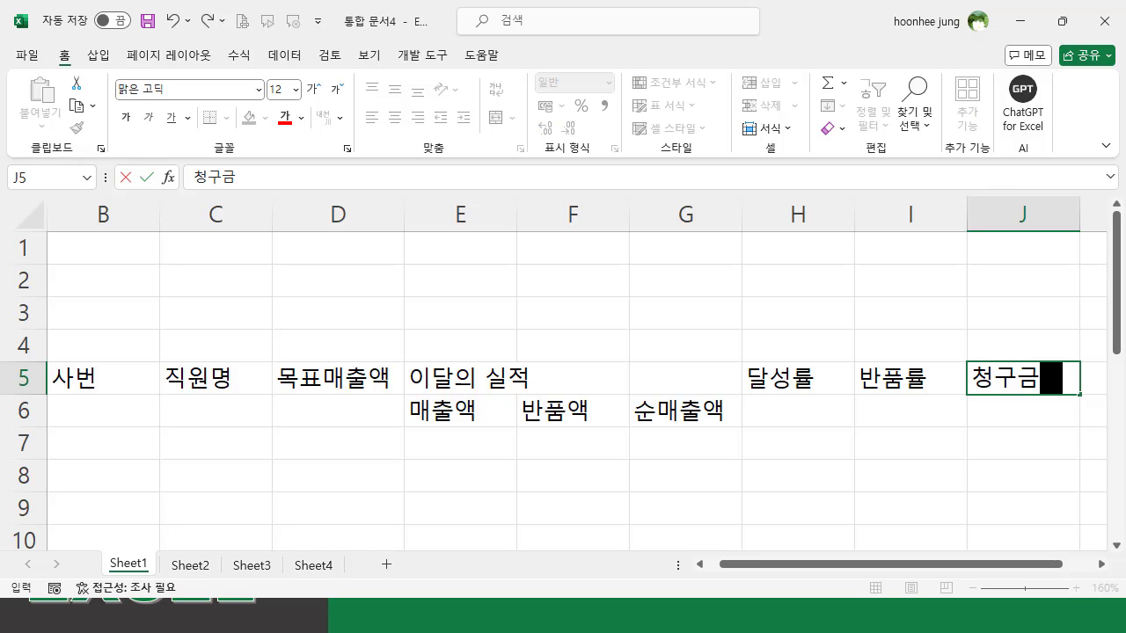
{"action": "type", "text": "액"}
{"action": "key", "text": "Tab"}
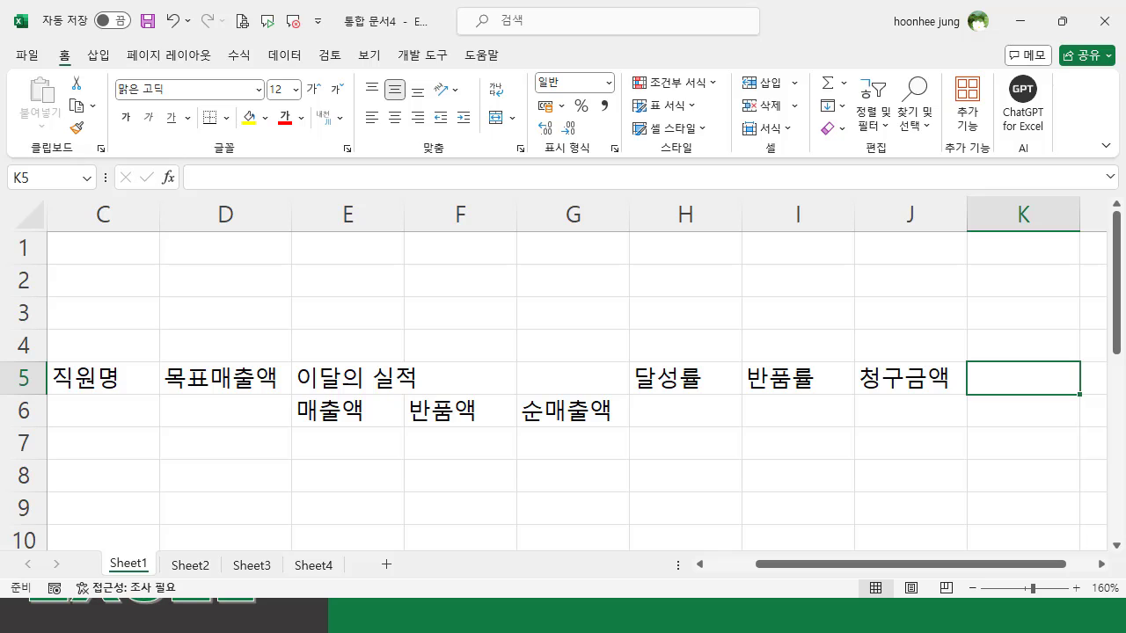
{"action": "type", "text": "수금애"}
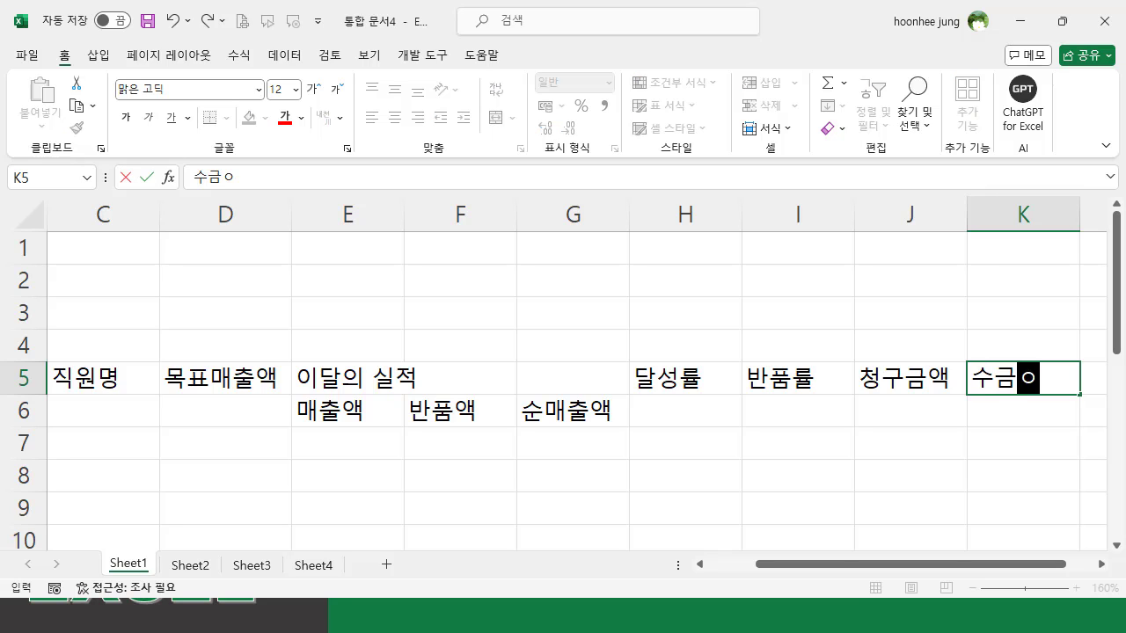
{"action": "type", "text": "ㄱ"}
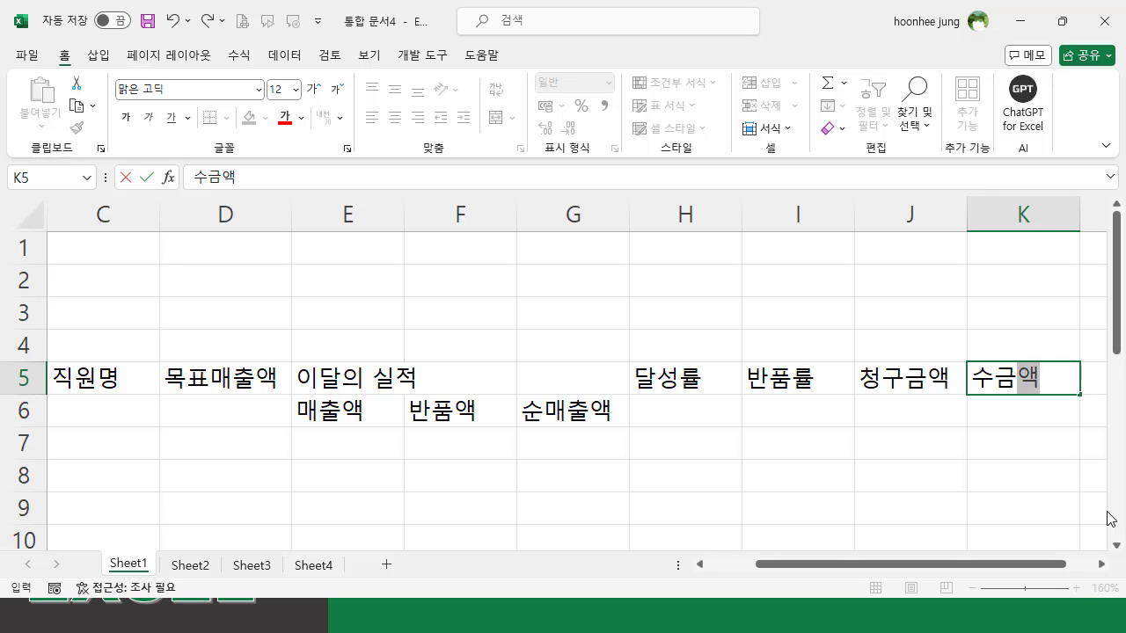
{"action": "left_click", "coordinate": [1101, 564]}
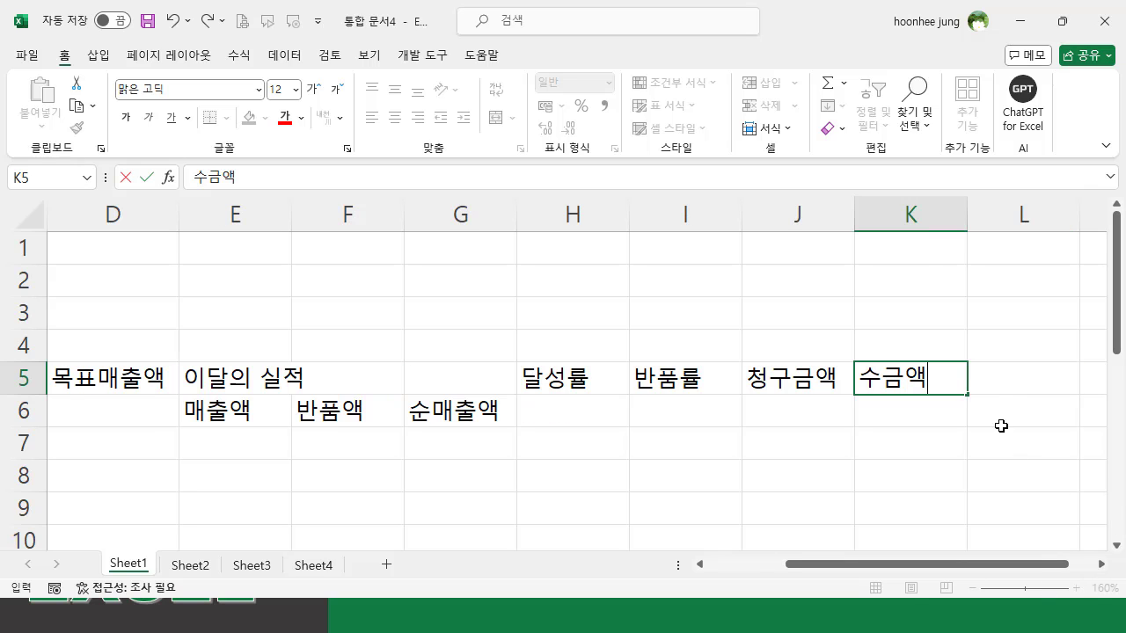
{"action": "left_click", "coordinate": [1022, 375]}
{"action": "type", "text": "수금"}
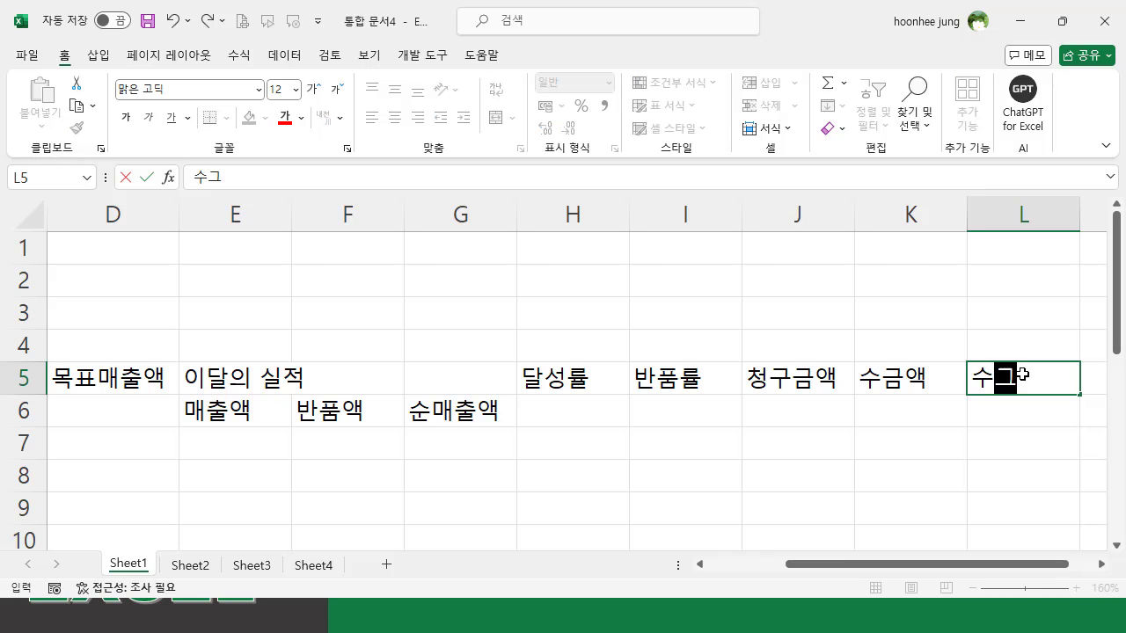
{"action": "type", "text": "율"}
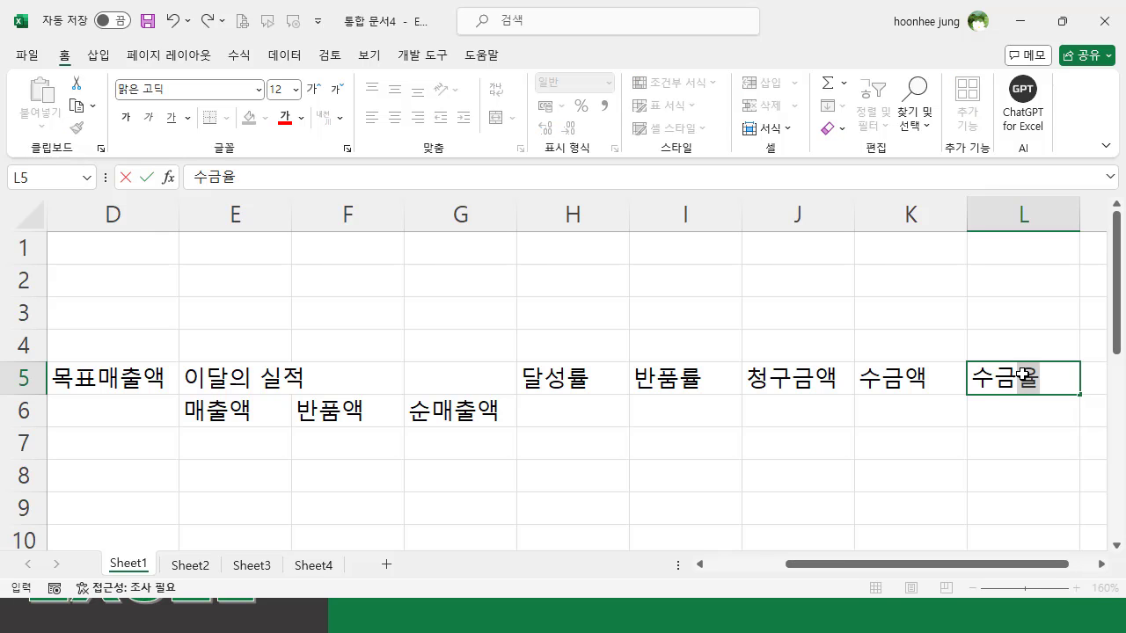
{"action": "key", "text": "Return"}
{"action": "left_click", "coordinate": [881, 464]}
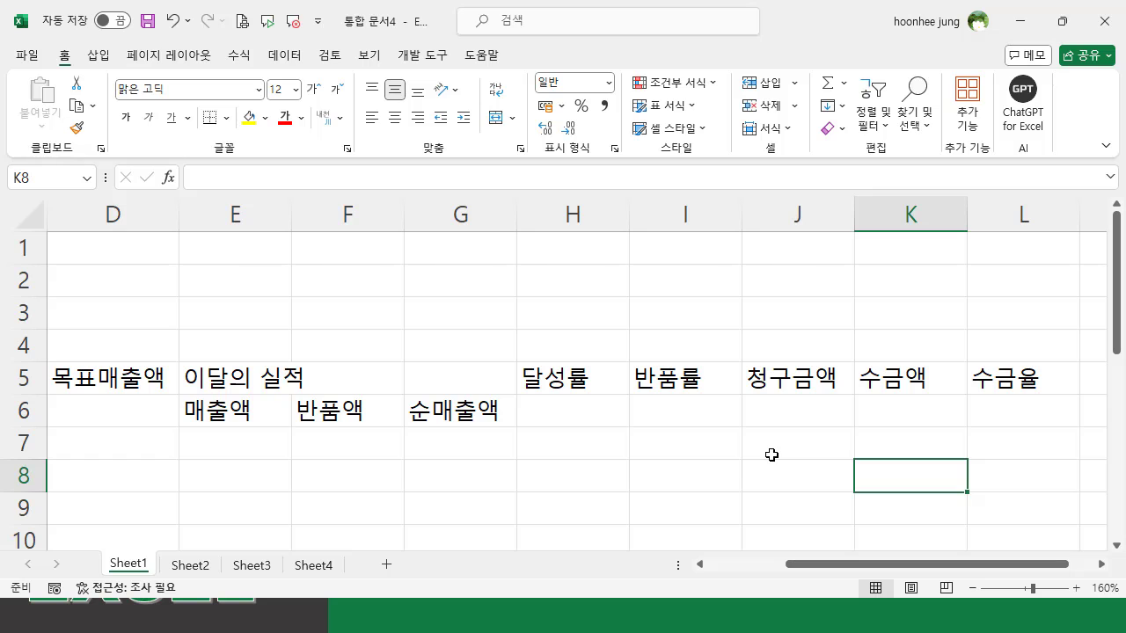
- Merge and center the 사번 header across cells B5:B6
{"action": "left_click_drag", "start_coordinate": [966, 567], "coordinate": [758, 567]}
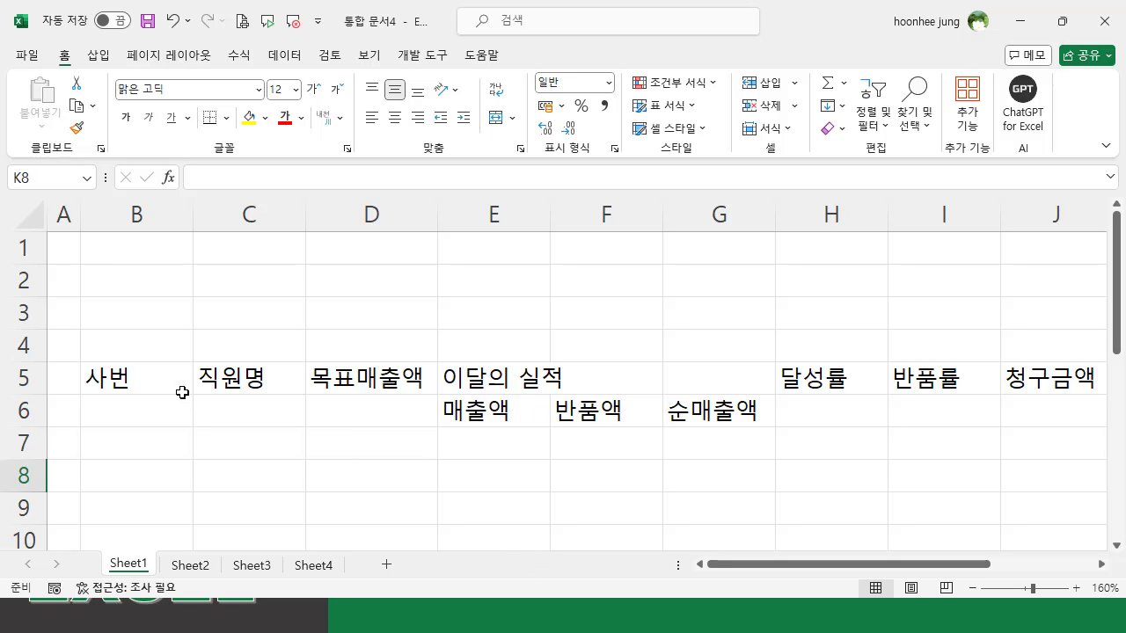
{"action": "left_click_drag", "start_coordinate": [130, 377], "coordinate": [138, 406]}
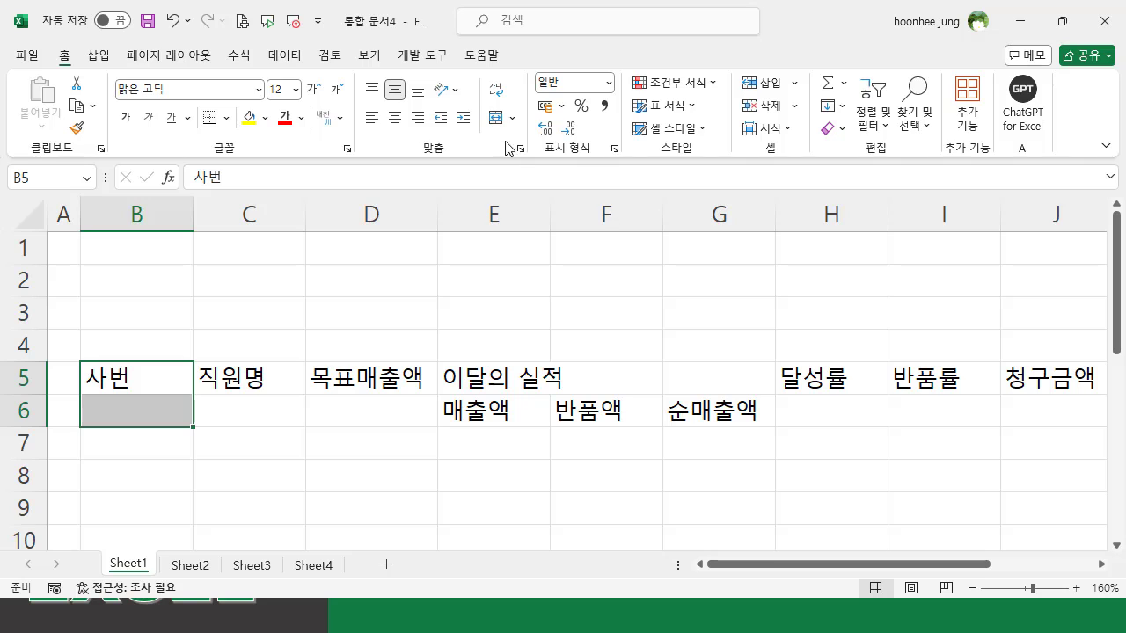
{"action": "left_click", "coordinate": [496, 118]}
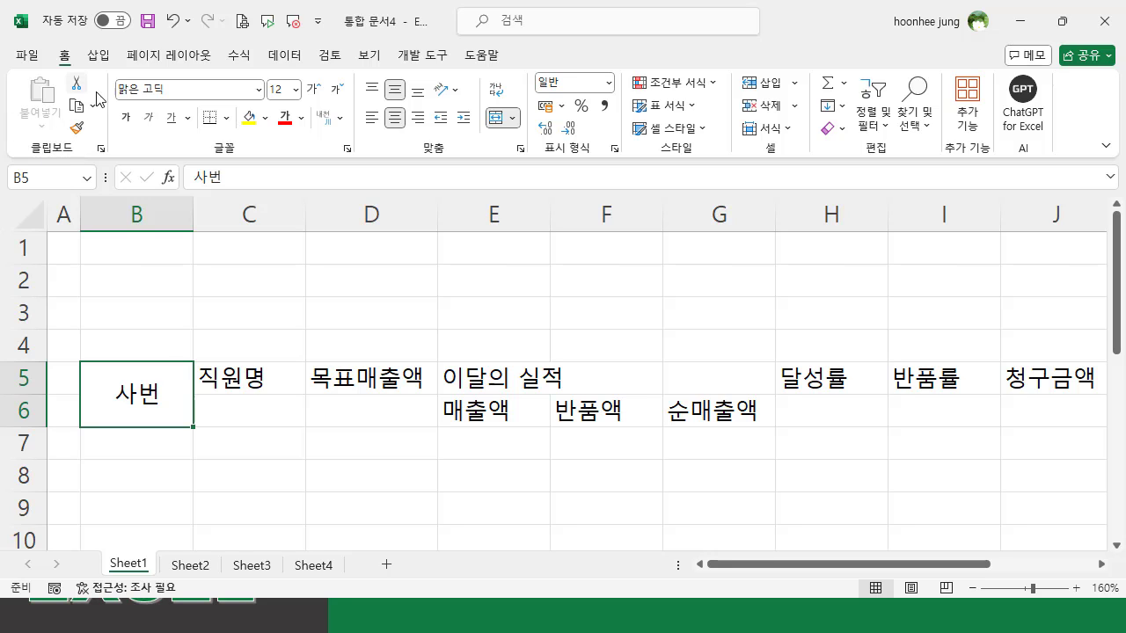
- Copy the merged, centered format of 사번 to the headers 직원명, 목표매출액, 달성률, 반품률, 청구금액, 수금액 and 수금율 with Format Painter
{"action": "left_click", "coordinate": [78, 133]}
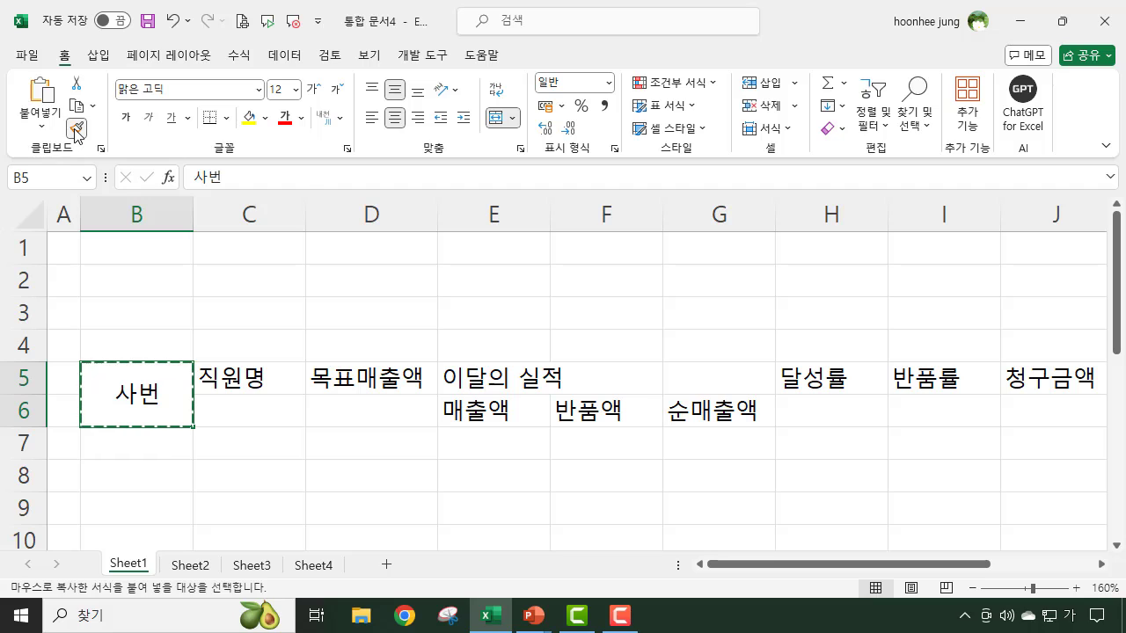
{"action": "left_click", "coordinate": [264, 382]}
{"action": "left_click", "coordinate": [366, 378]}
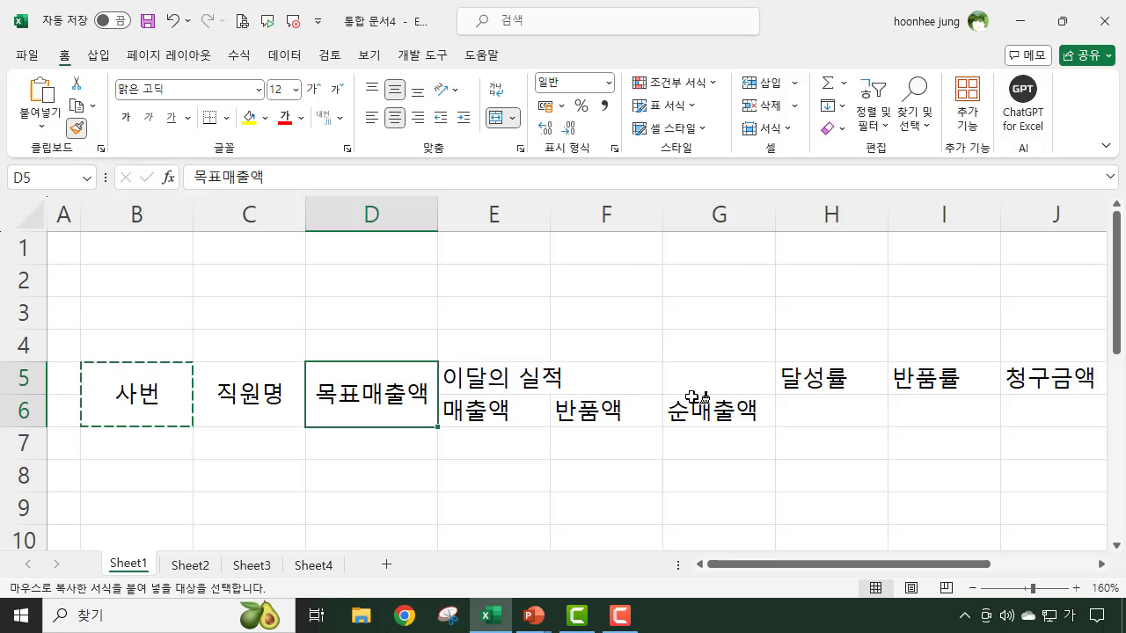
{"action": "left_click", "coordinate": [826, 380]}
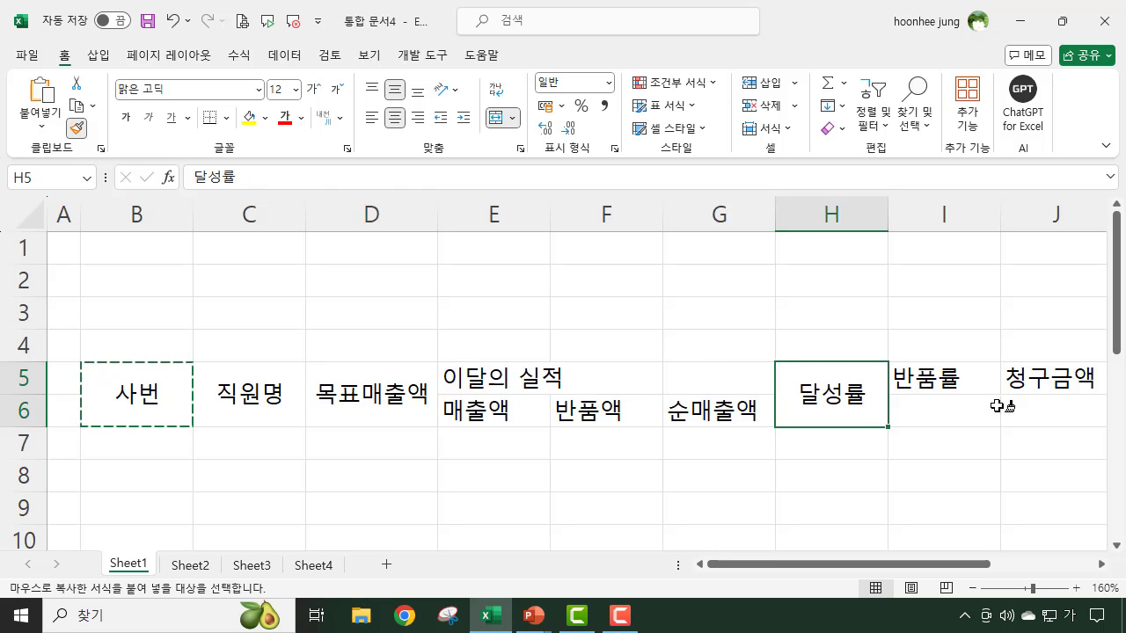
{"action": "left_click", "coordinate": [943, 382]}
{"action": "left_click", "coordinate": [1080, 376]}
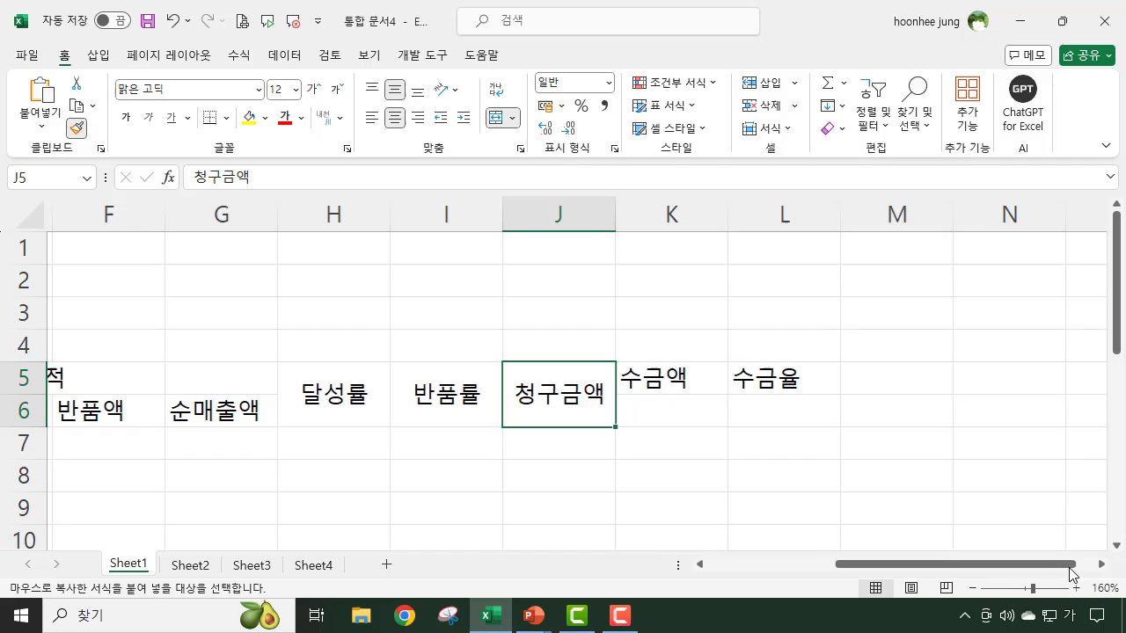
{"action": "left_click", "coordinate": [680, 376]}
{"action": "left_click", "coordinate": [783, 378]}
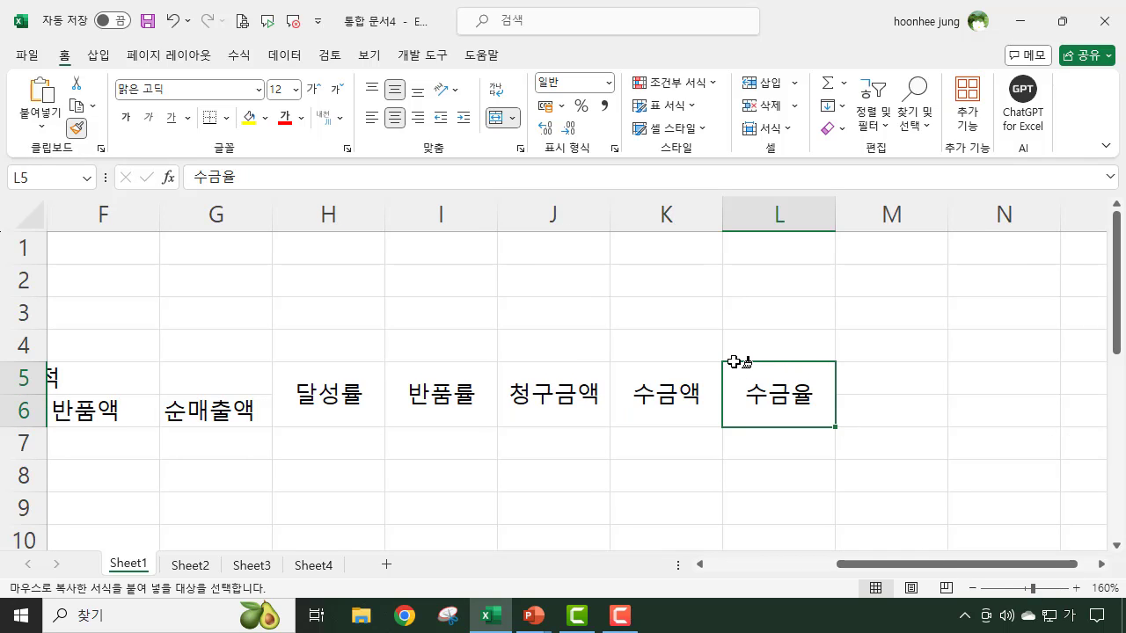
{"action": "key", "text": "Escape"}
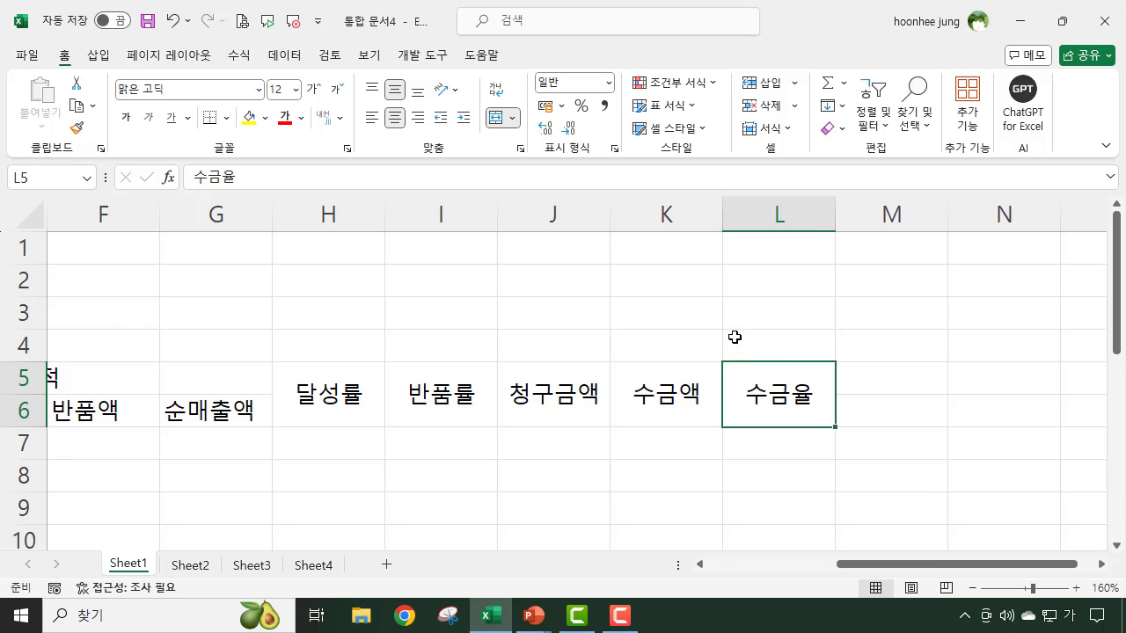
- Enter the report title 월간 영업 실적보고서 in cell B2
{"action": "left_click_drag", "start_coordinate": [906, 567], "coordinate": [699, 572]}
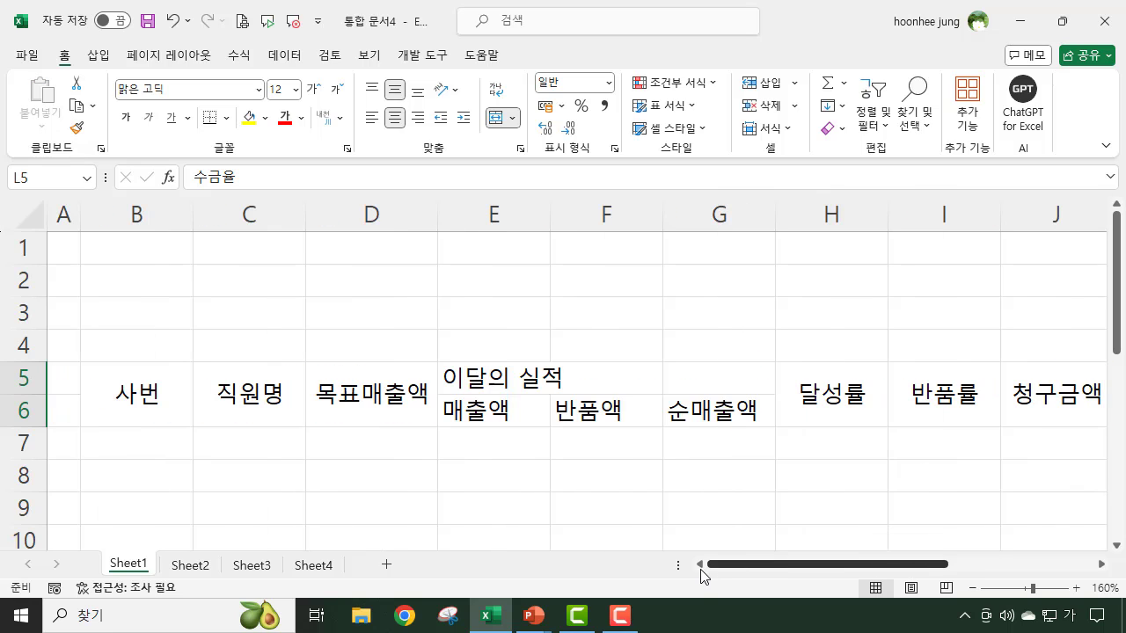
{"action": "left_click", "coordinate": [255, 519]}
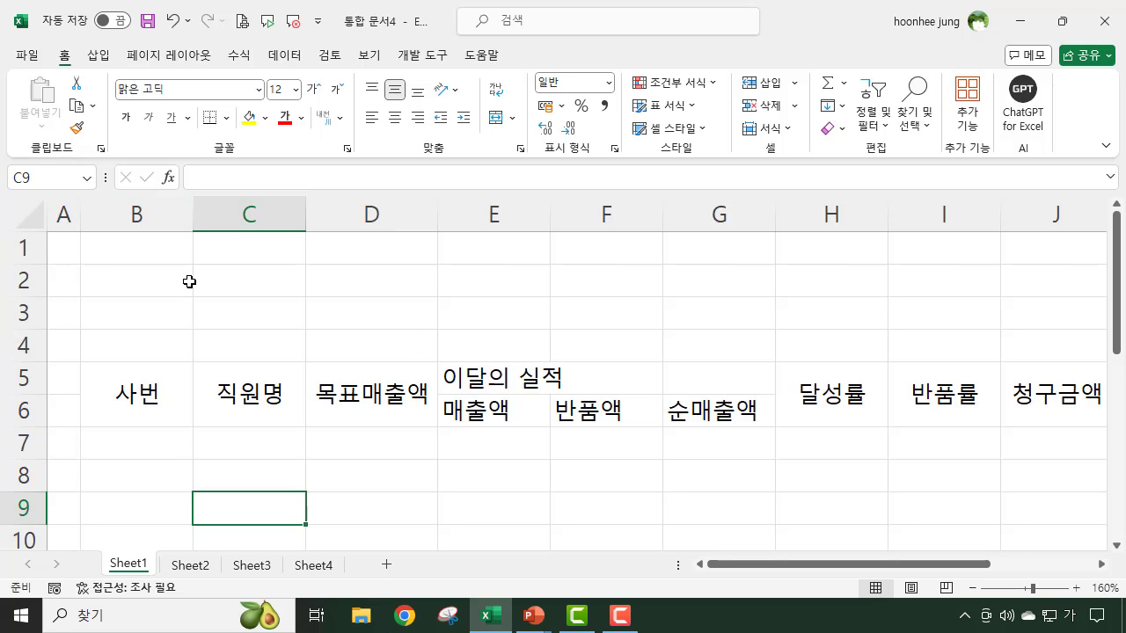
{"action": "left_click", "coordinate": [132, 279]}
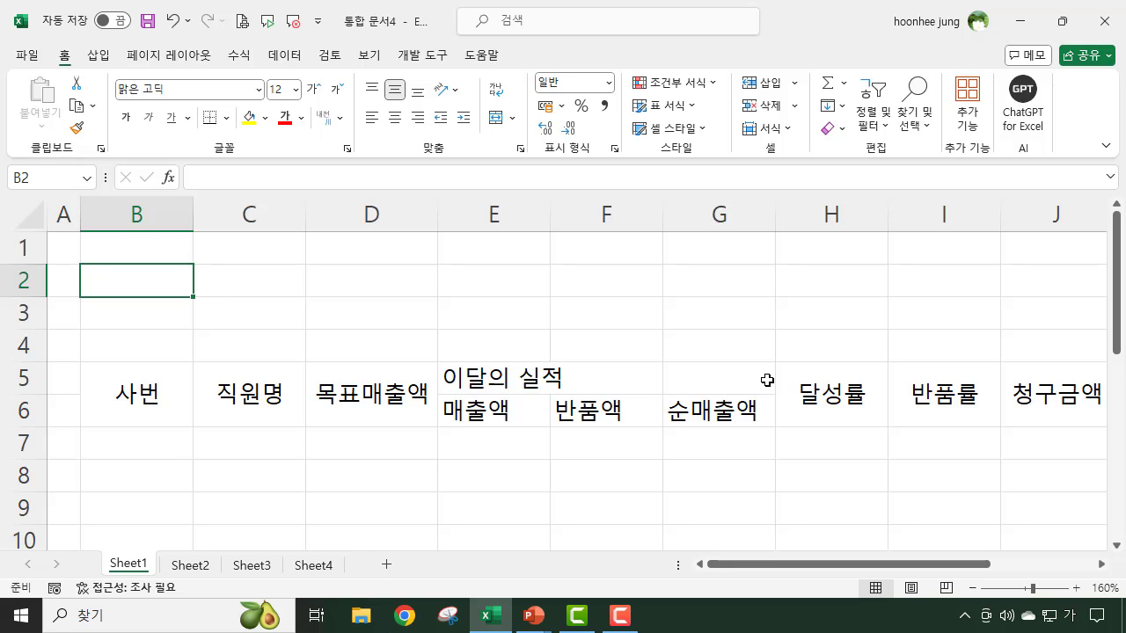
{"action": "type", "text": "월간 영"}
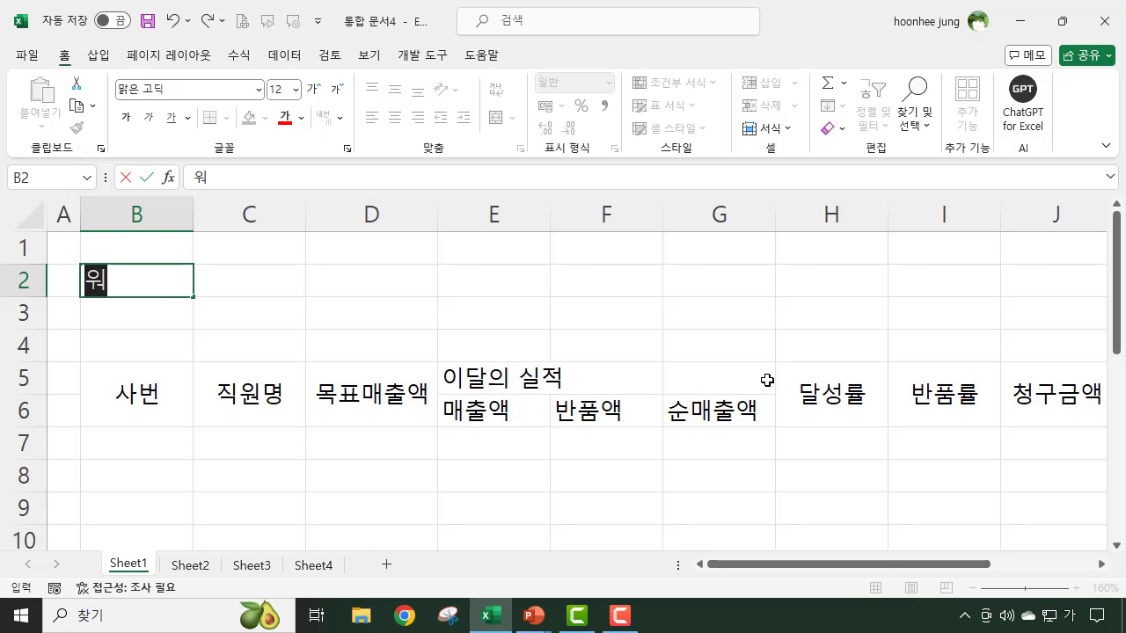
{"action": "type", "text": "업"}
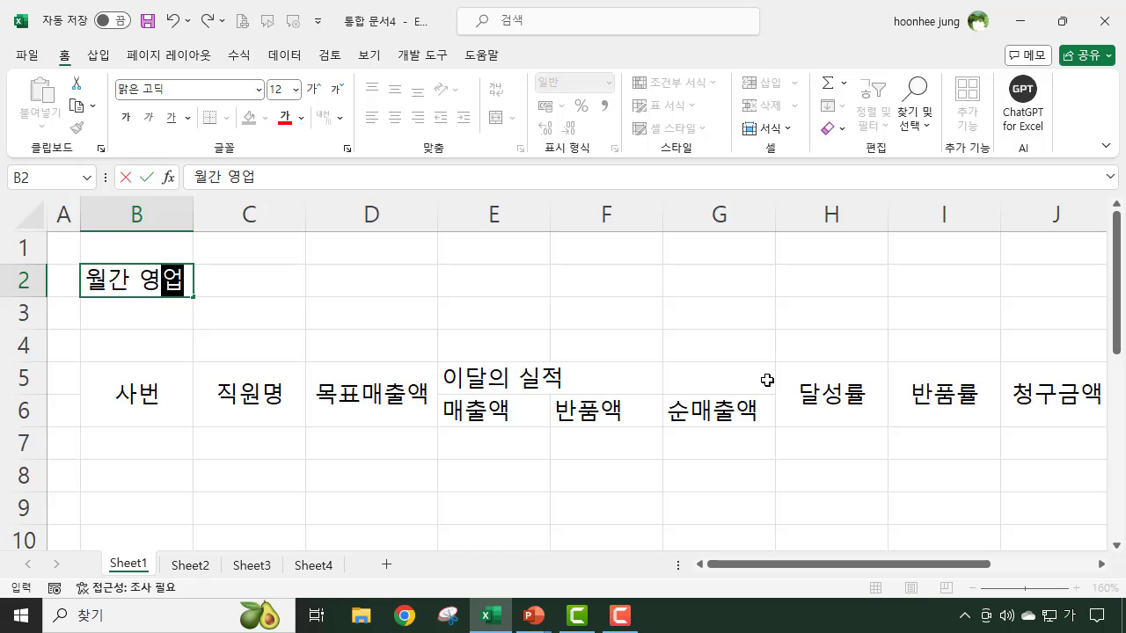
{"action": "type", "text": " 실적보곳서"}
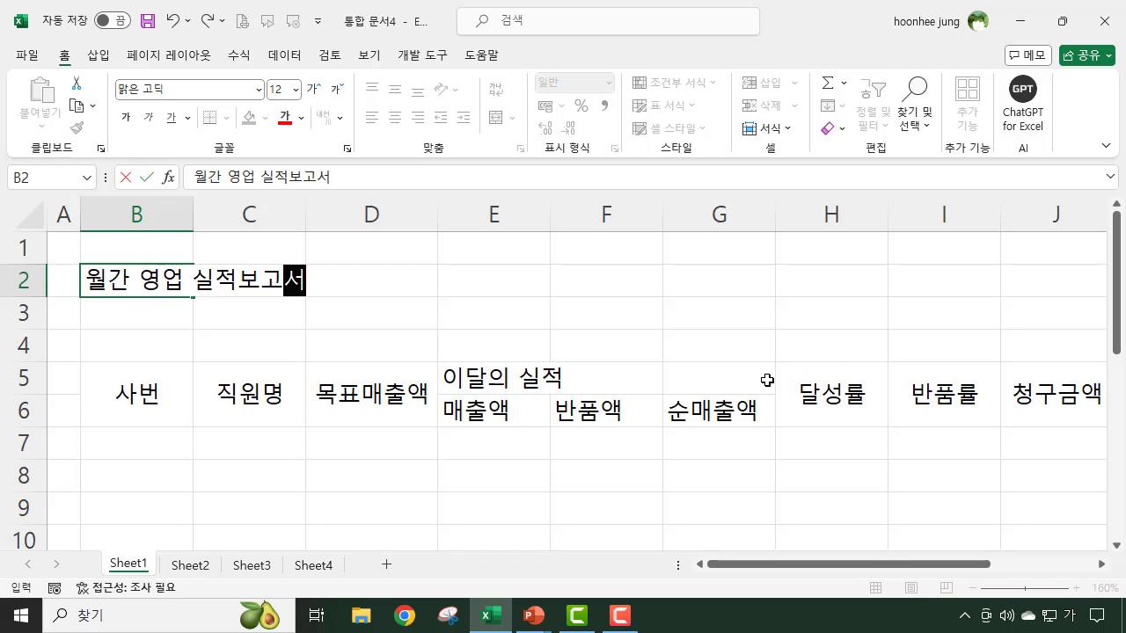
{"action": "key", "text": "Return"}
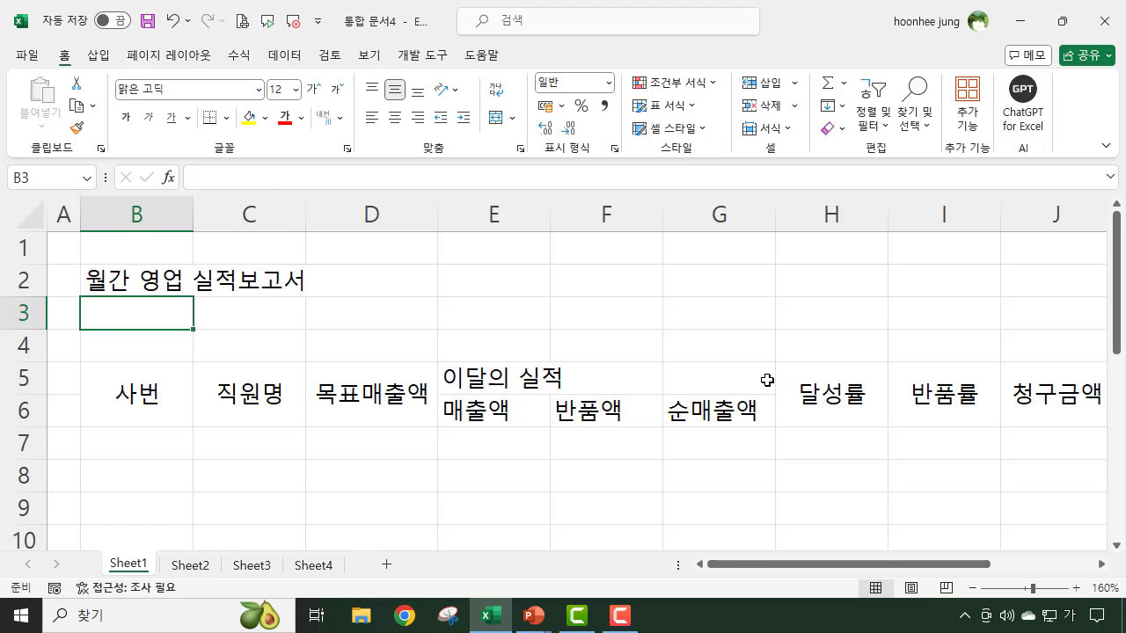
- Enter the label 작성일자 in cell B4 and make it italic
{"action": "left_click", "coordinate": [148, 349]}
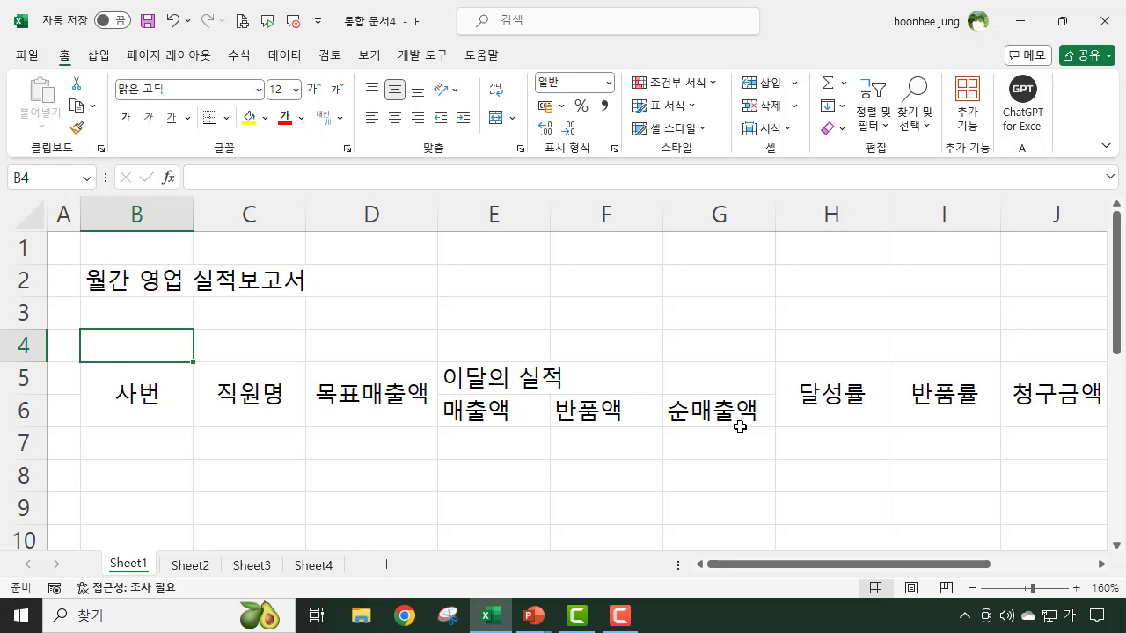
{"action": "type", "text": "작"}
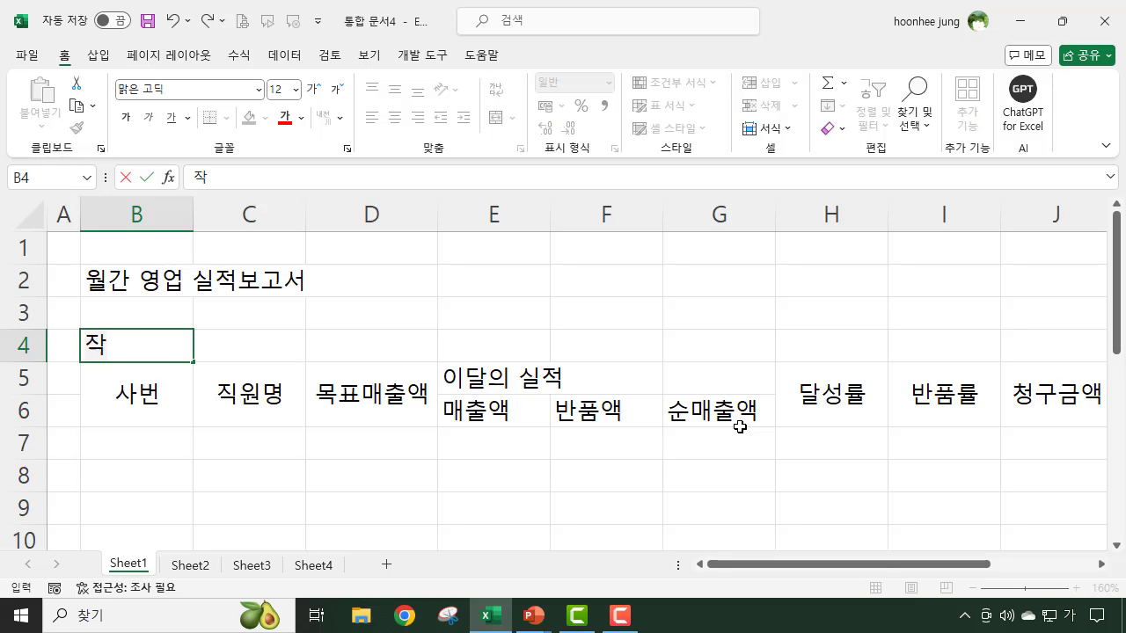
{"action": "type", "text": "성일자"}
{"action": "key", "text": "Return"}
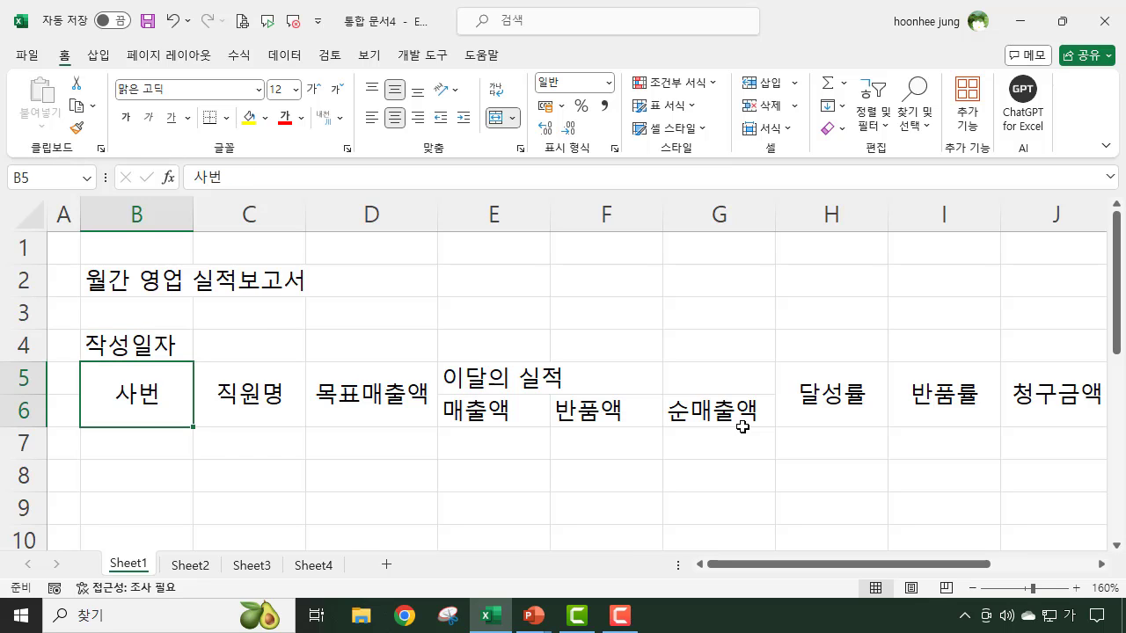
{"action": "left_click", "coordinate": [141, 347]}
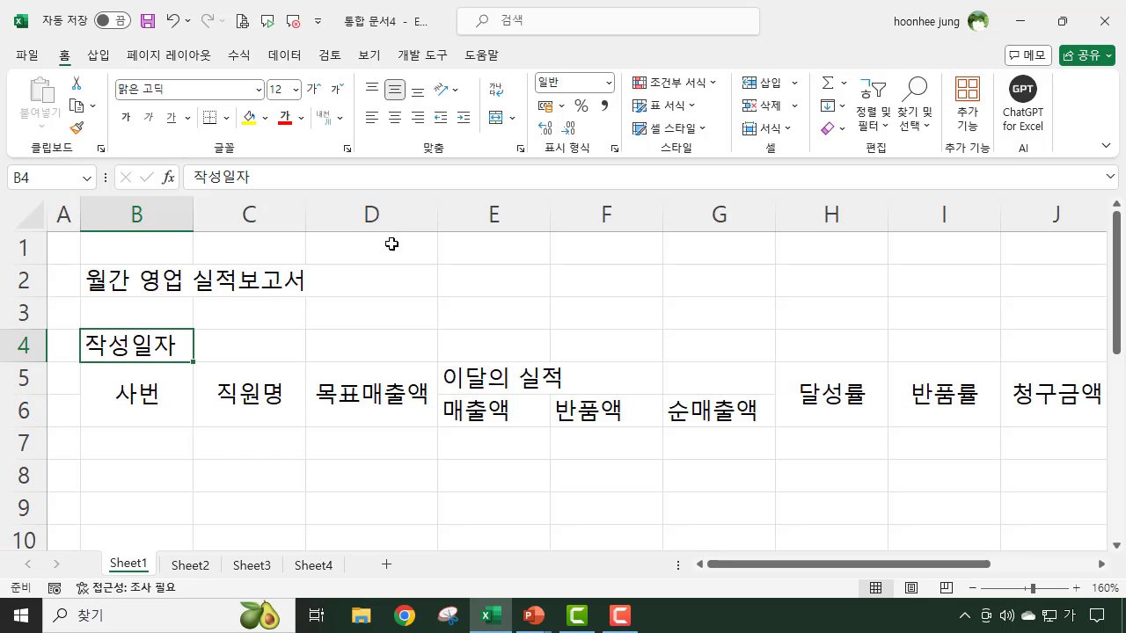
{"action": "left_click", "coordinate": [152, 120]}
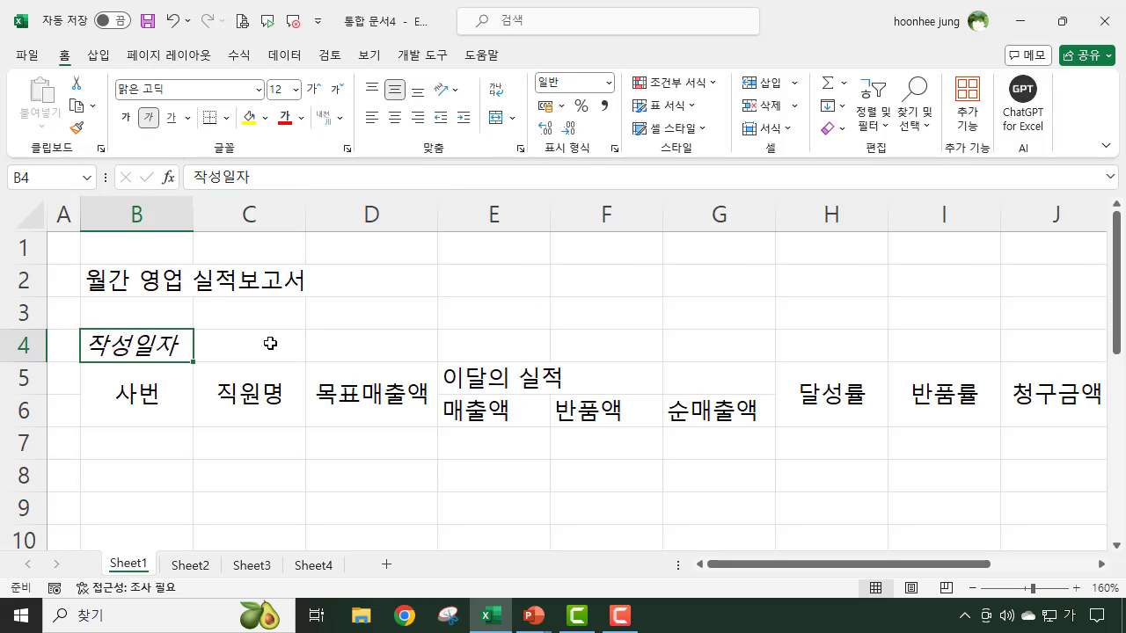
- Enter the date 2024-05-30 in cell C4 beside the 작성일자 label
{"action": "left_click", "coordinate": [270, 343]}
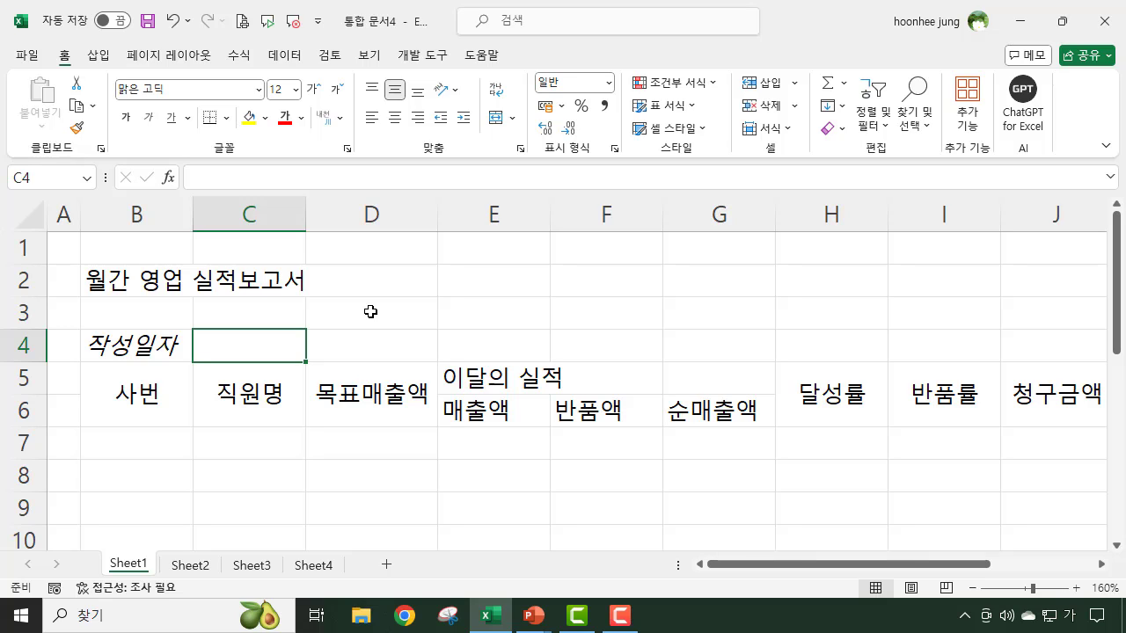
{"action": "type", "text": "2024-05-30"}
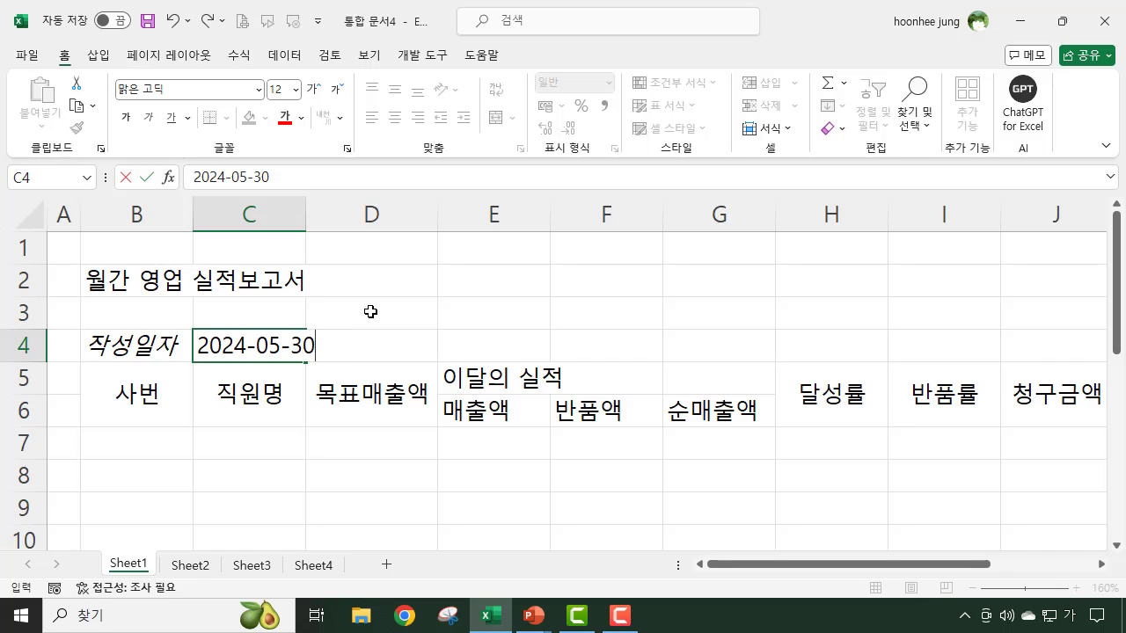
{"action": "key", "text": "Return"}
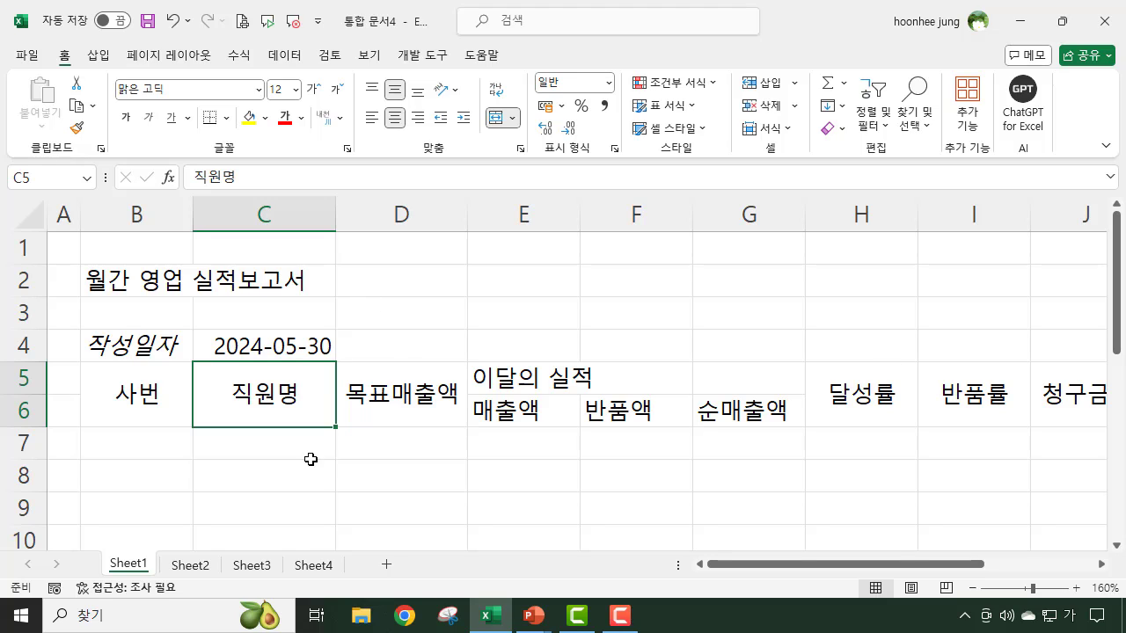
{"action": "left_click", "coordinate": [118, 445]}
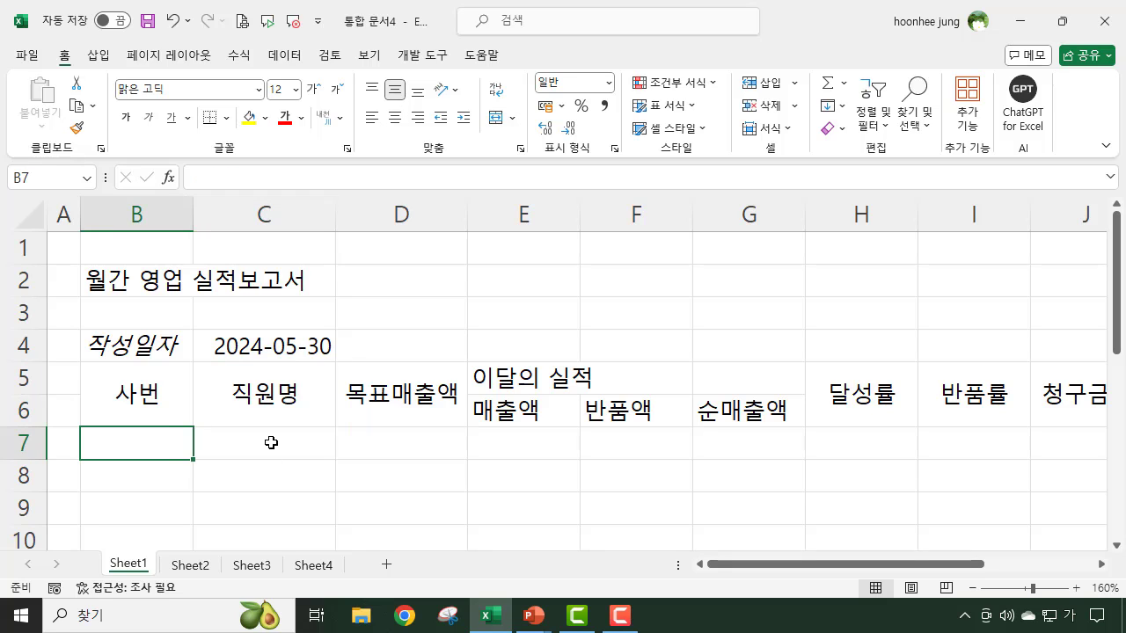
{"action": "left_click", "coordinate": [271, 443]}
{"action": "scroll", "coordinate": [327, 483], "scroll_direction": "down", "scroll_amount": 1}
{"action": "left_click", "coordinate": [146, 339]}
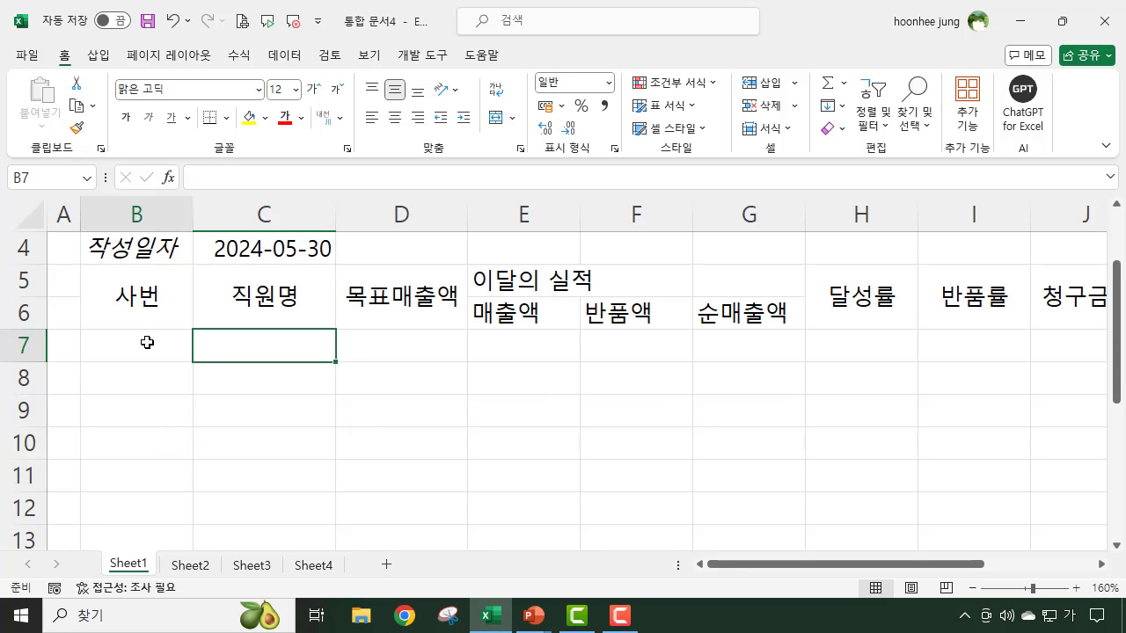
{"action": "left_click", "coordinate": [252, 342]}
{"action": "left_click", "coordinate": [295, 411]}
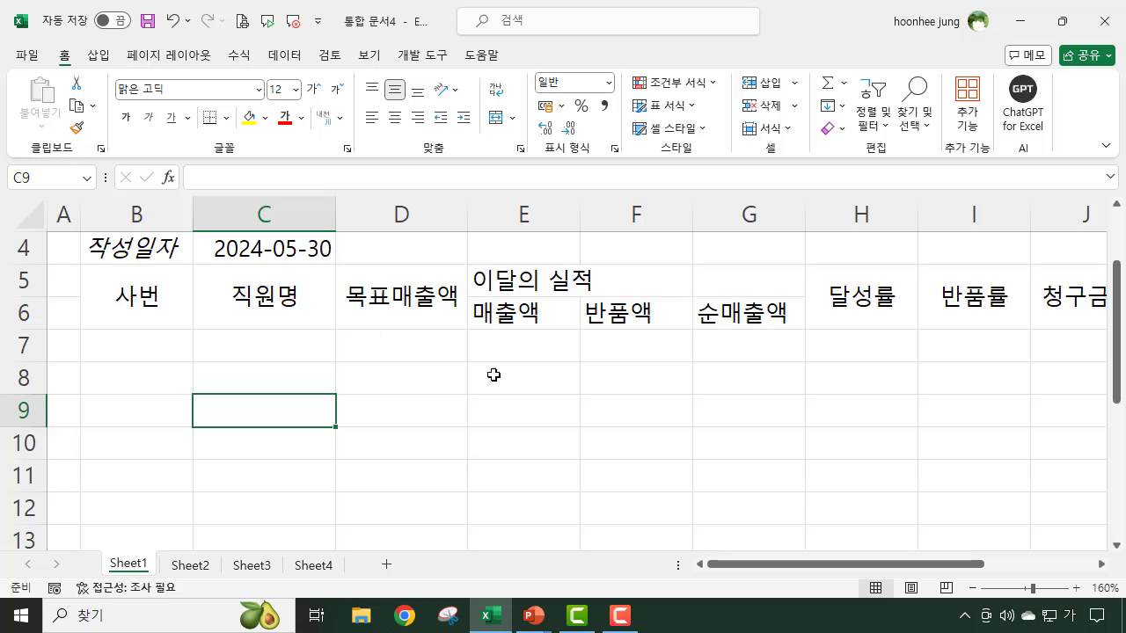
{"action": "left_click", "coordinate": [402, 315]}
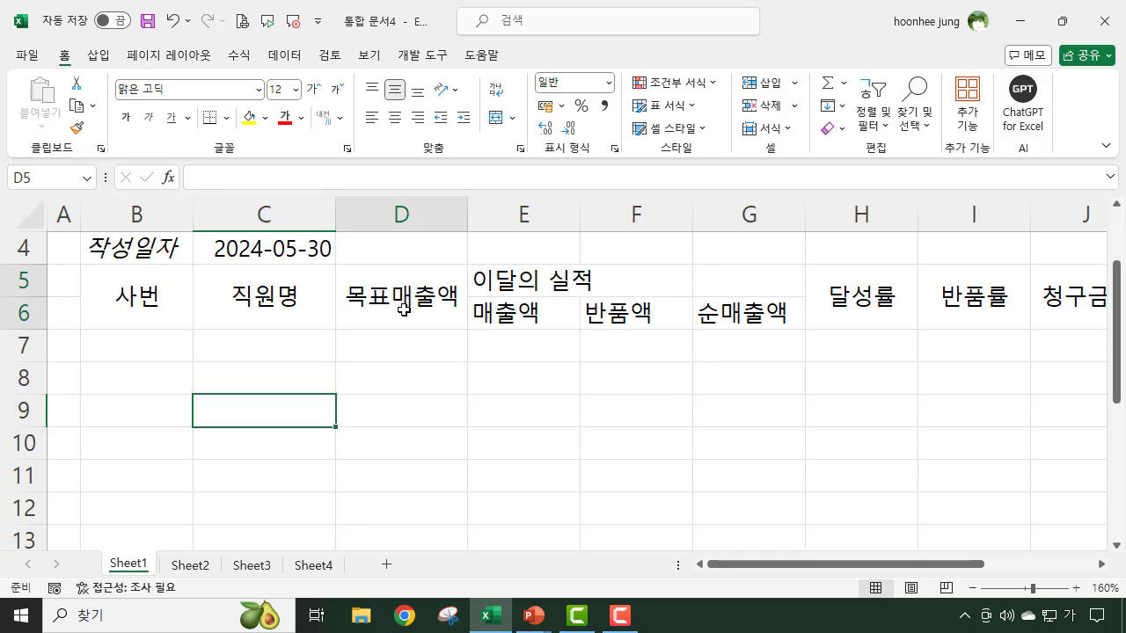
{"action": "left_click", "coordinate": [406, 353]}
{"action": "left_click", "coordinate": [394, 379]}
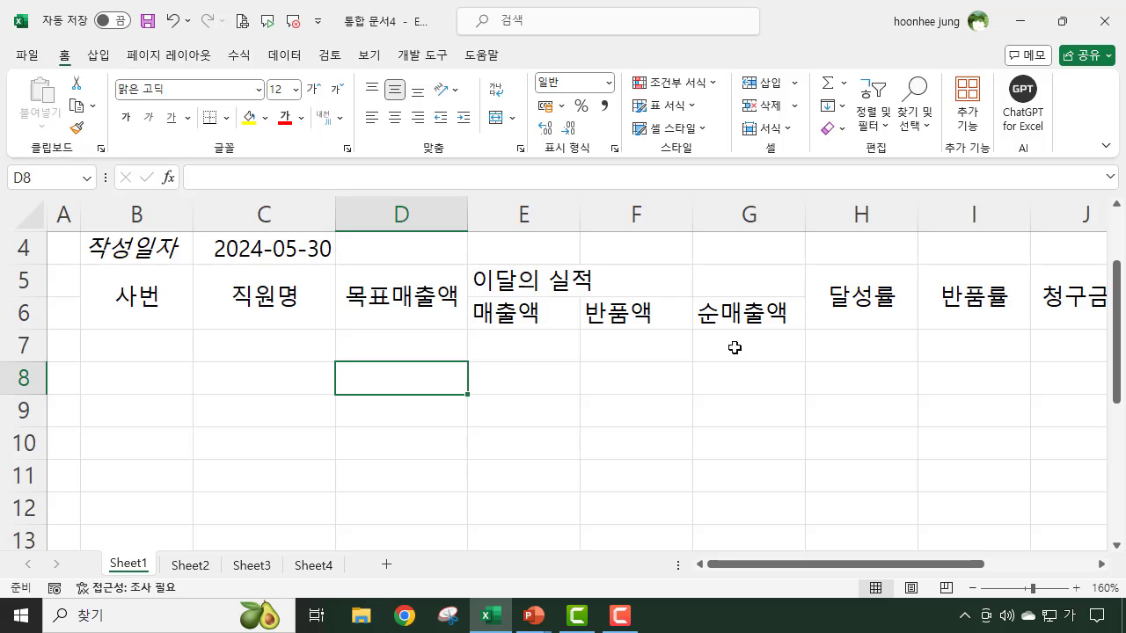
{"action": "left_click", "coordinate": [734, 306]}
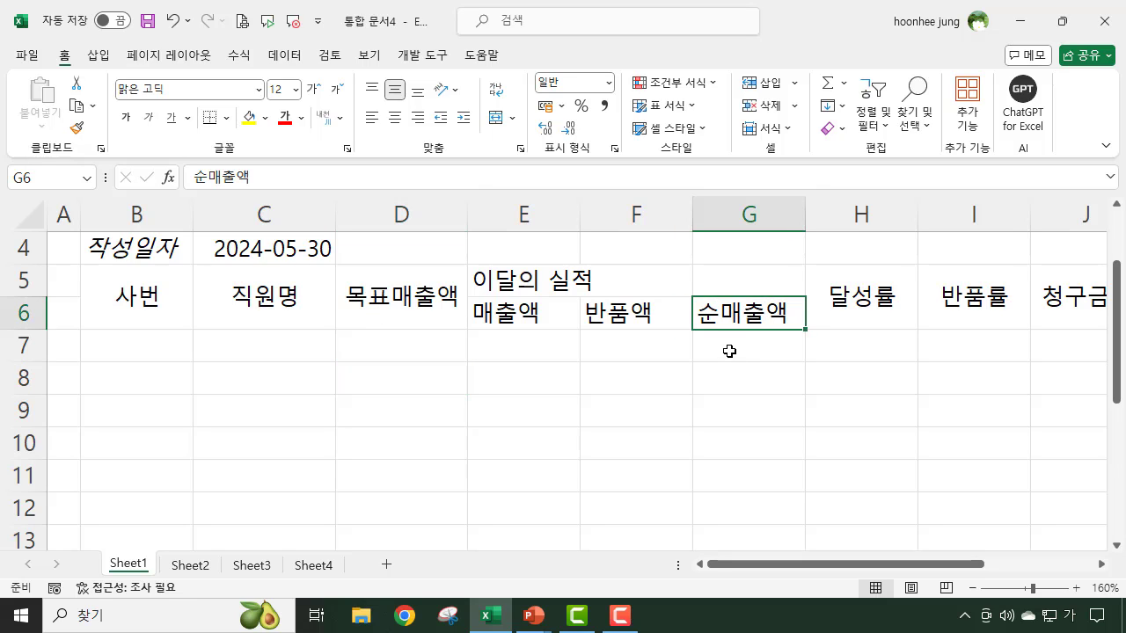
{"action": "left_click", "coordinate": [730, 351]}
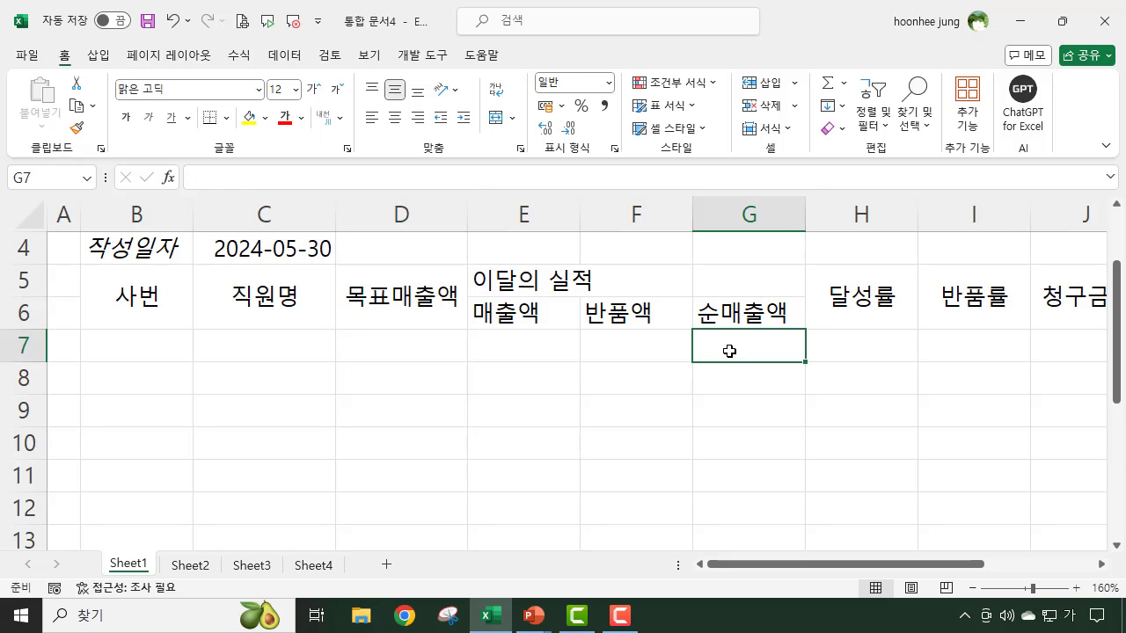
{"action": "left_click", "coordinate": [859, 348]}
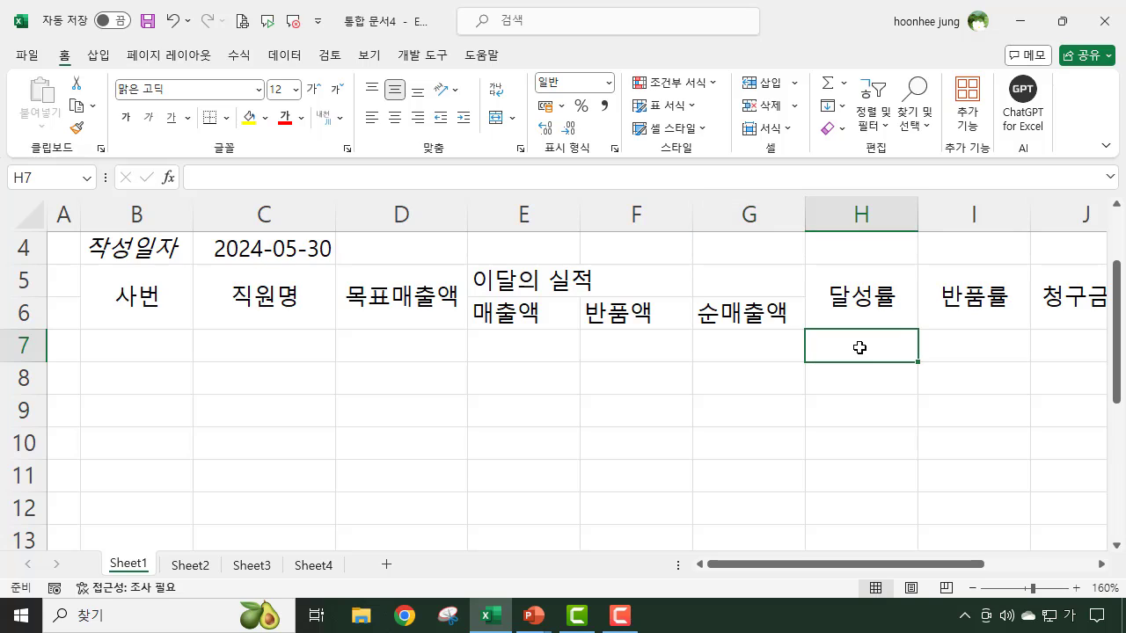
{"action": "left_click", "coordinate": [979, 344]}
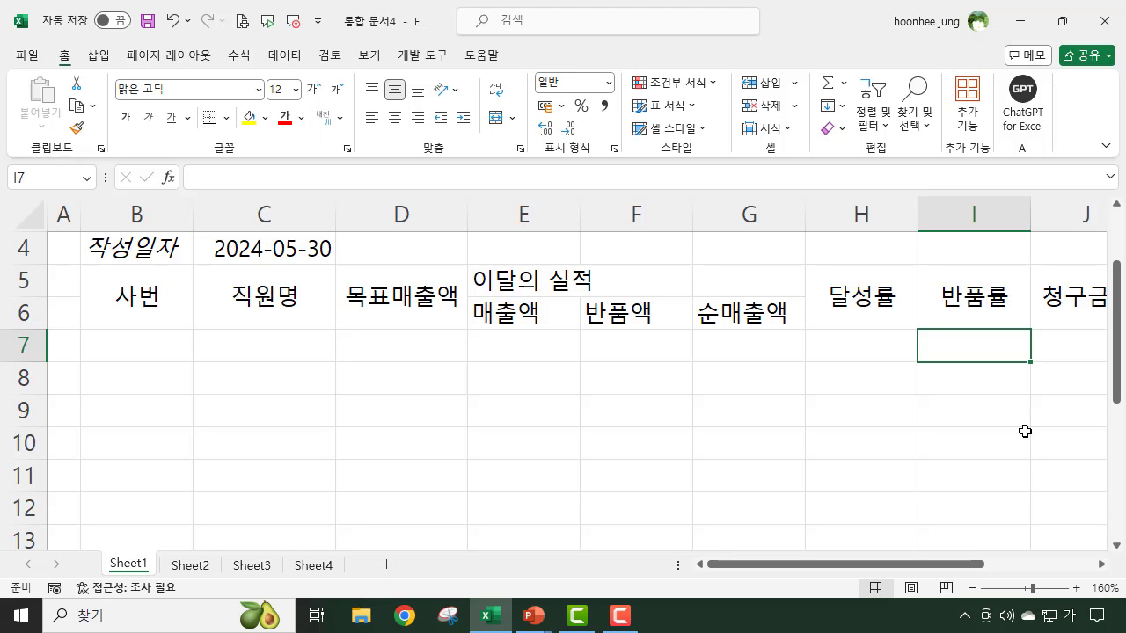
- Enter the target sales amount 50000000 in cell D7 under 목표매출액
{"action": "left_click", "coordinate": [415, 352]}
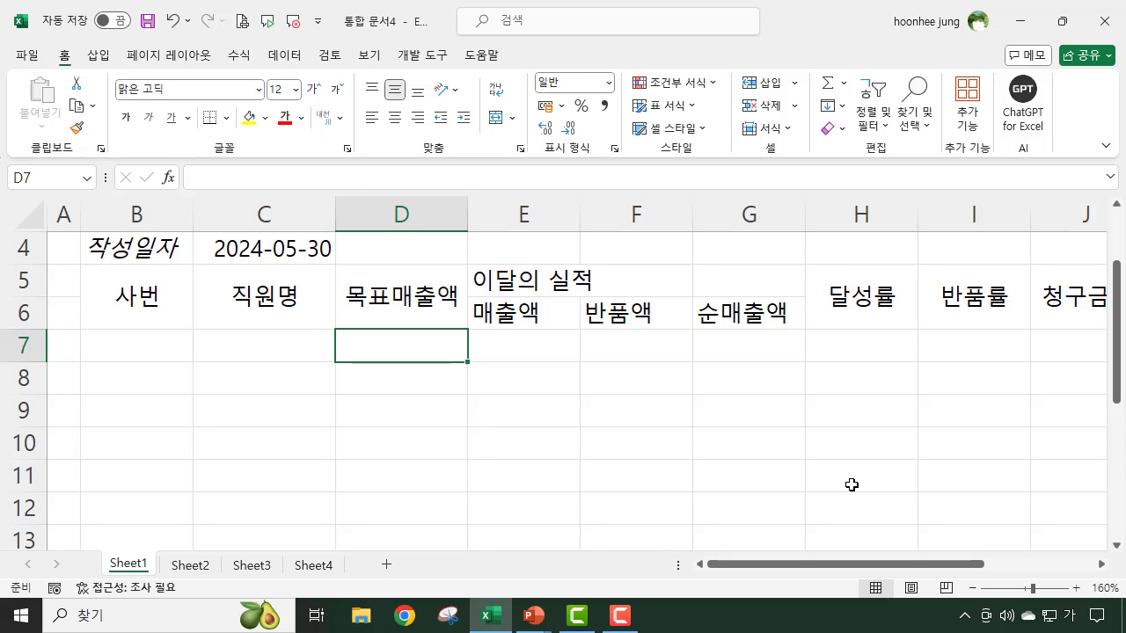
{"action": "type", "text": "50000"}
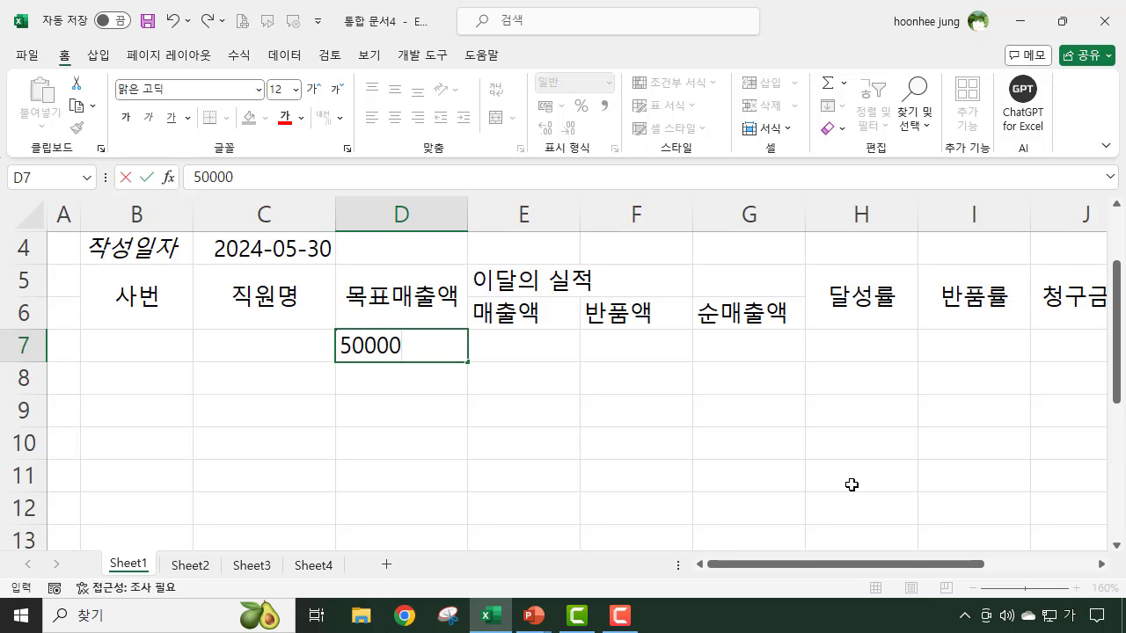
{"action": "type", "text": "000"}
{"action": "key", "text": "Return"}
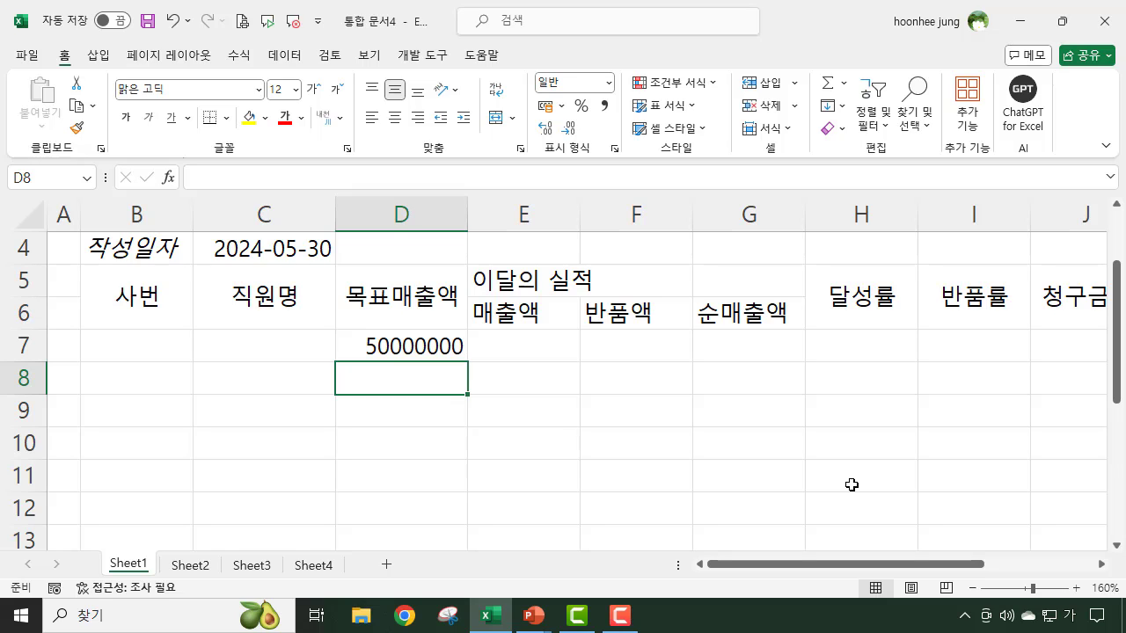
{"action": "left_click", "coordinate": [420, 345]}
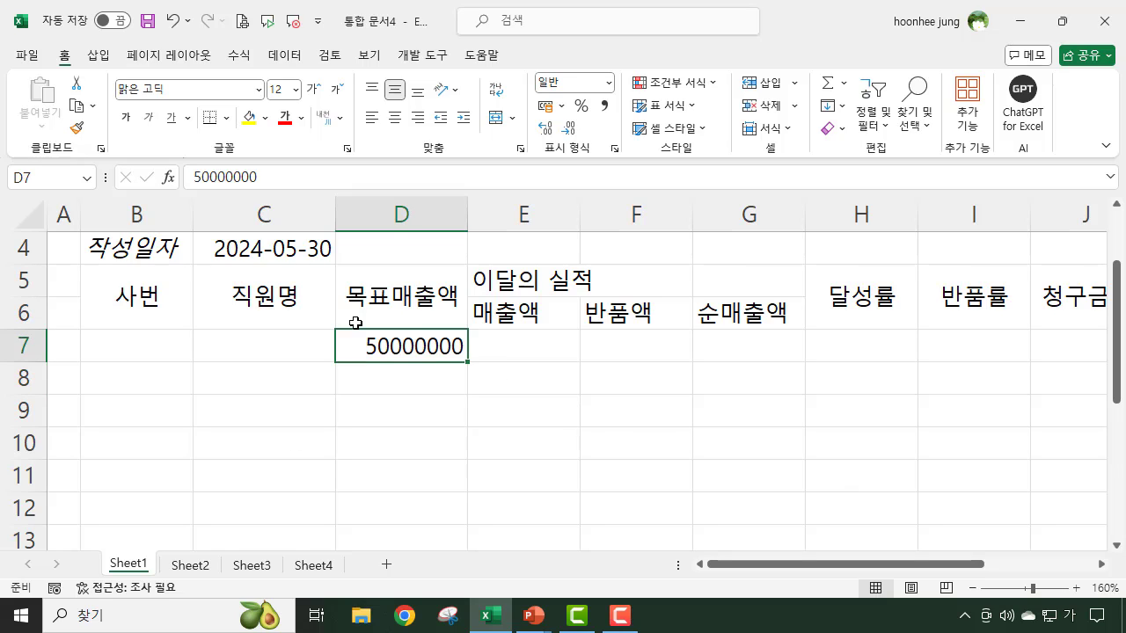
- Enter the sales amount 48000000 in cell E7 under 매출액
{"action": "left_click", "coordinate": [534, 341]}
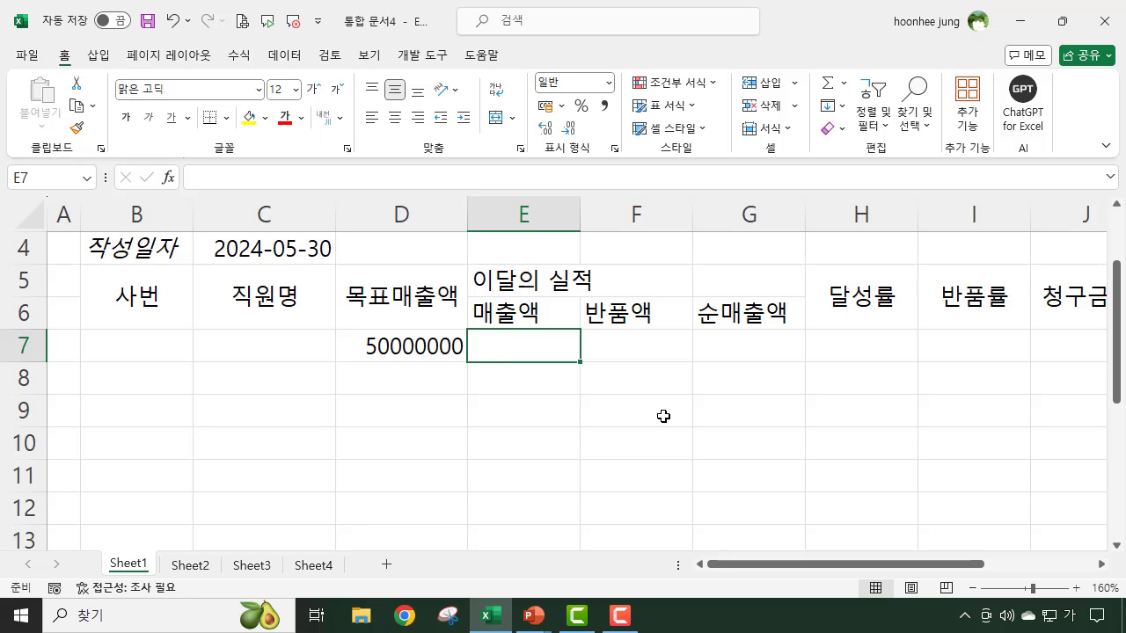
{"action": "type", "text": "480000"}
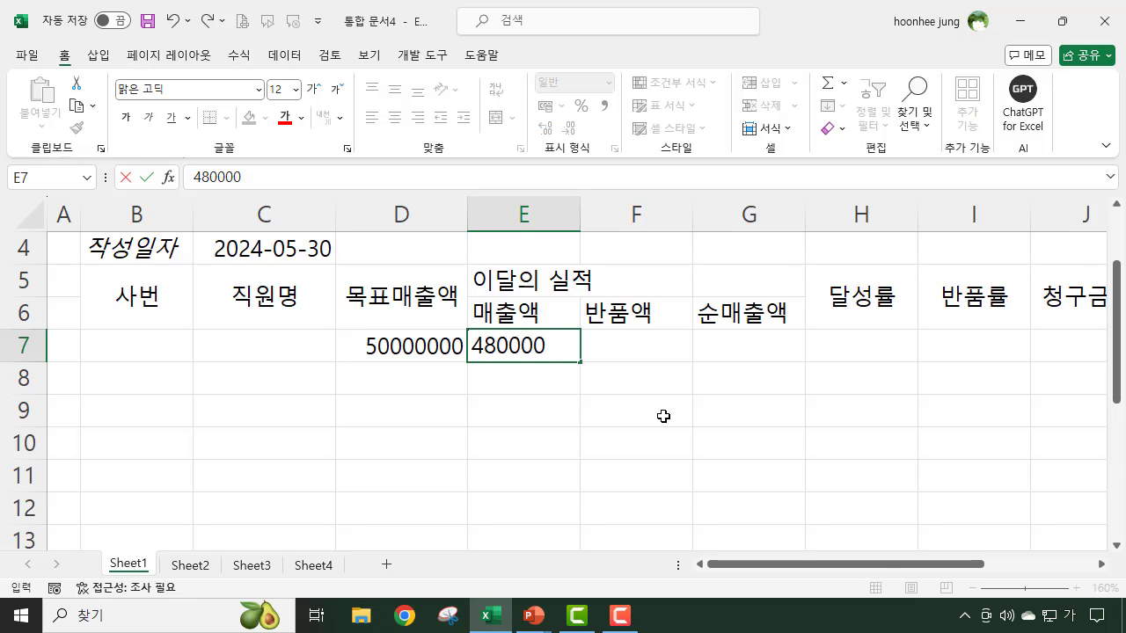
{"action": "type", "text": "00"}
{"action": "key", "text": "Return"}
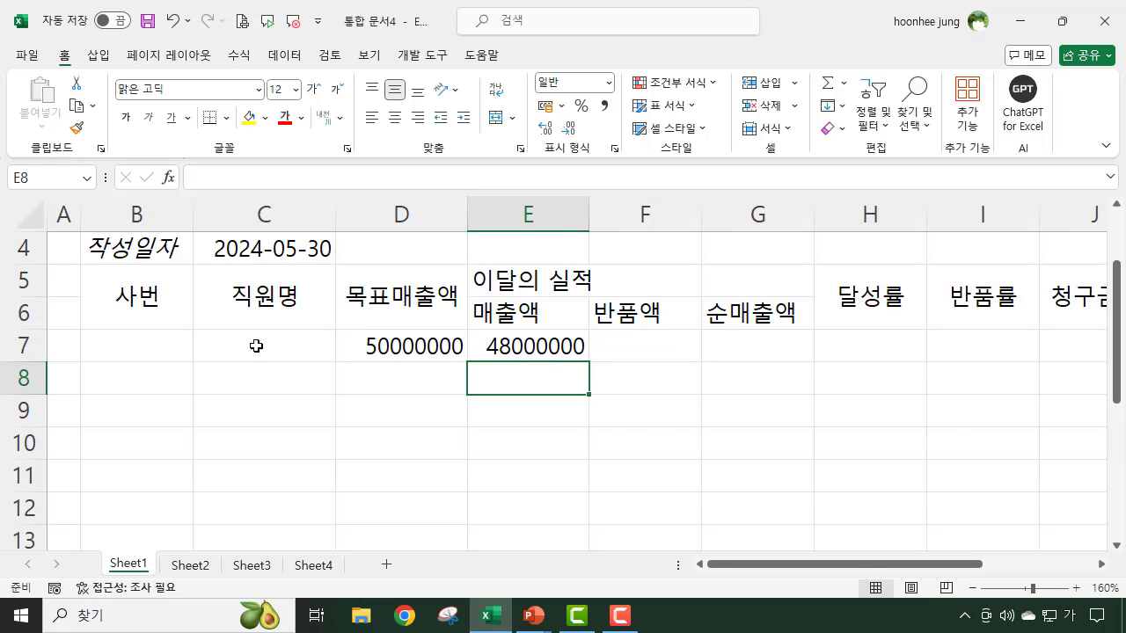
{"action": "left_click", "coordinate": [402, 344]}
{"action": "left_click", "coordinate": [516, 346]}
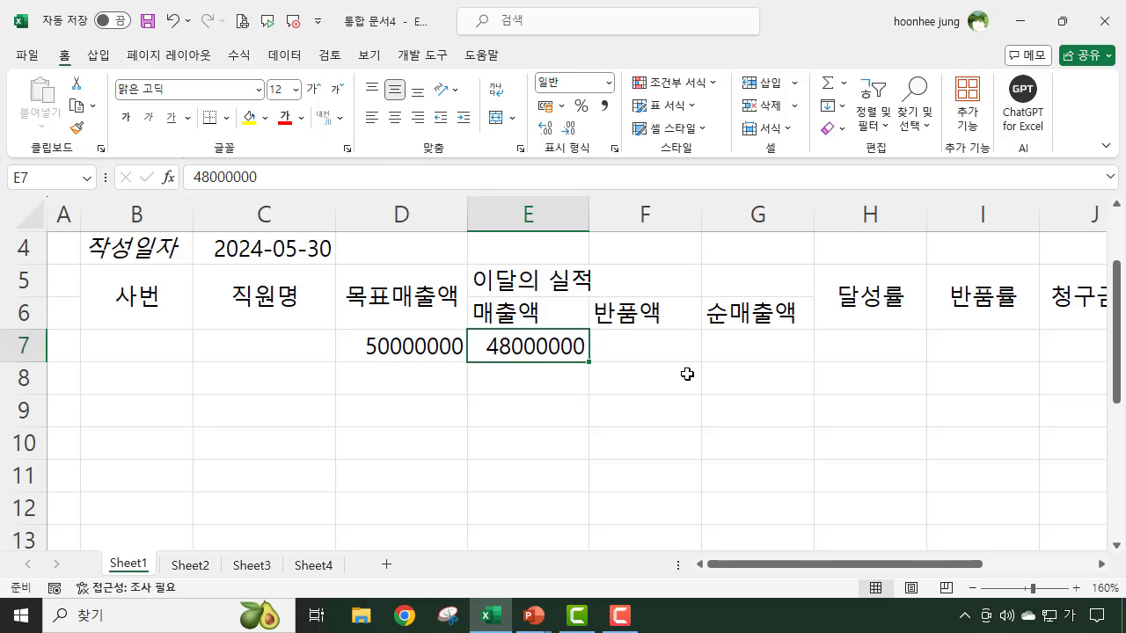
- Enter the returned amount 7000000 in cell F7 under 반품액
{"action": "left_click", "coordinate": [648, 325]}
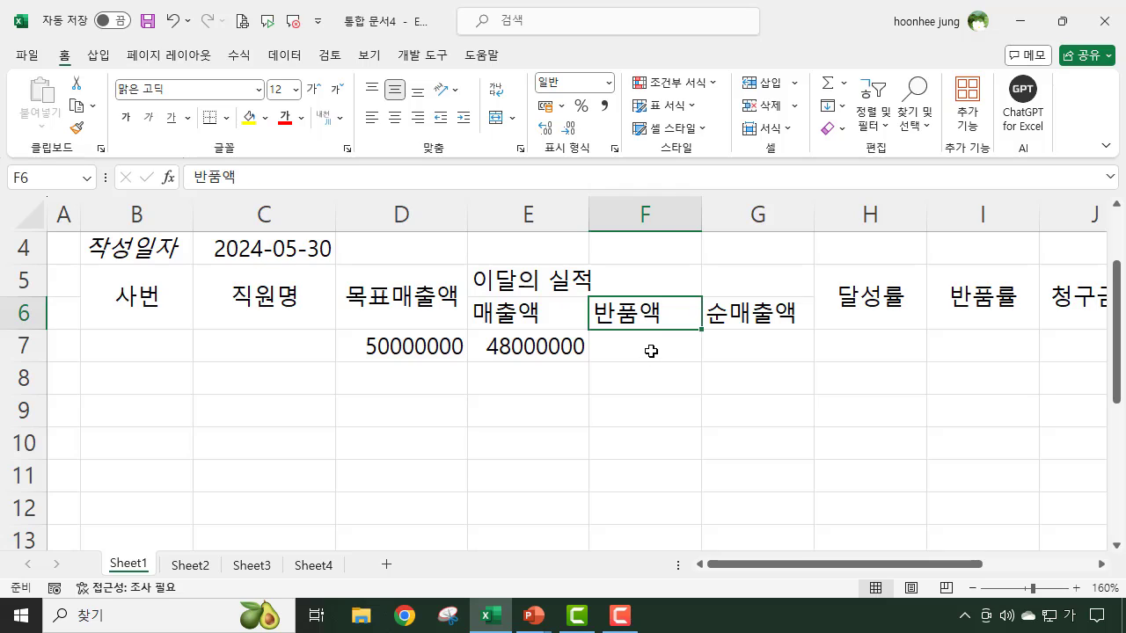
{"action": "left_click", "coordinate": [653, 350]}
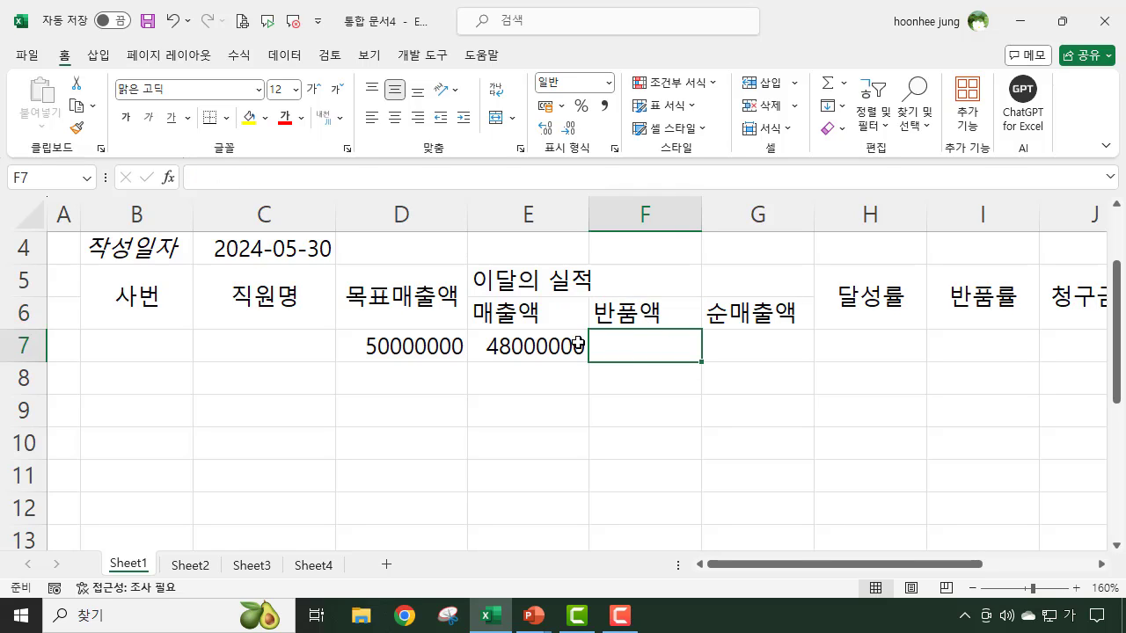
{"action": "left_click", "coordinate": [546, 341]}
{"action": "left_click", "coordinate": [659, 347]}
{"action": "type", "text": "70"}
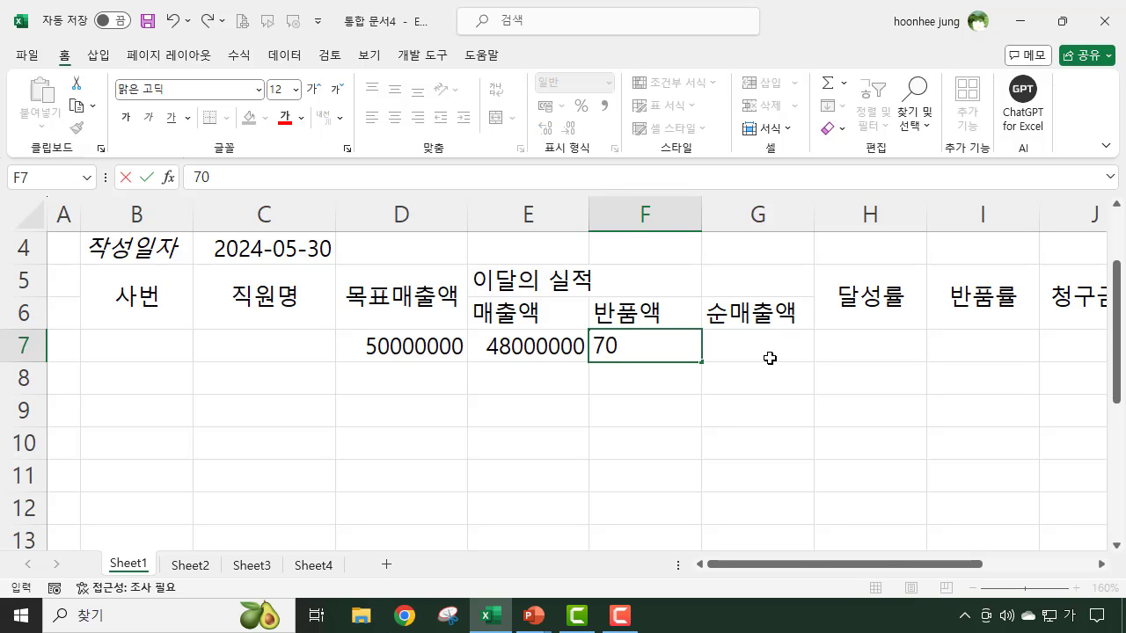
{"action": "type", "text": "00000"}
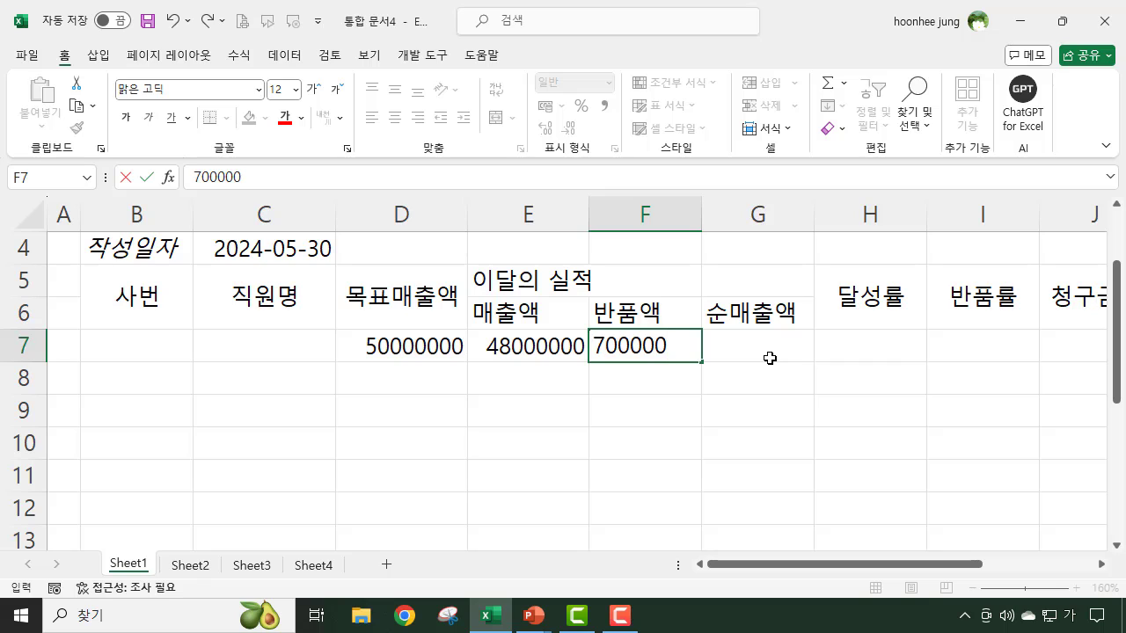
{"action": "key", "text": "Return"}
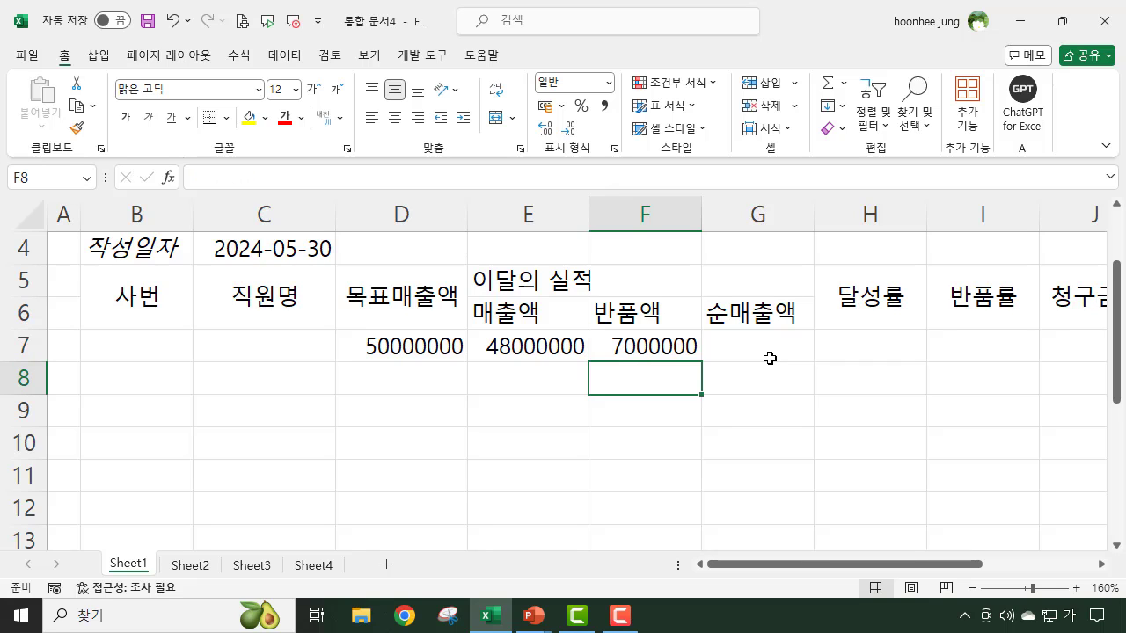
- Calculate 순매출액 in cell G7 by subtracting the returned amount from the sales amount with =E7-F7
{"action": "left_click", "coordinate": [750, 346]}
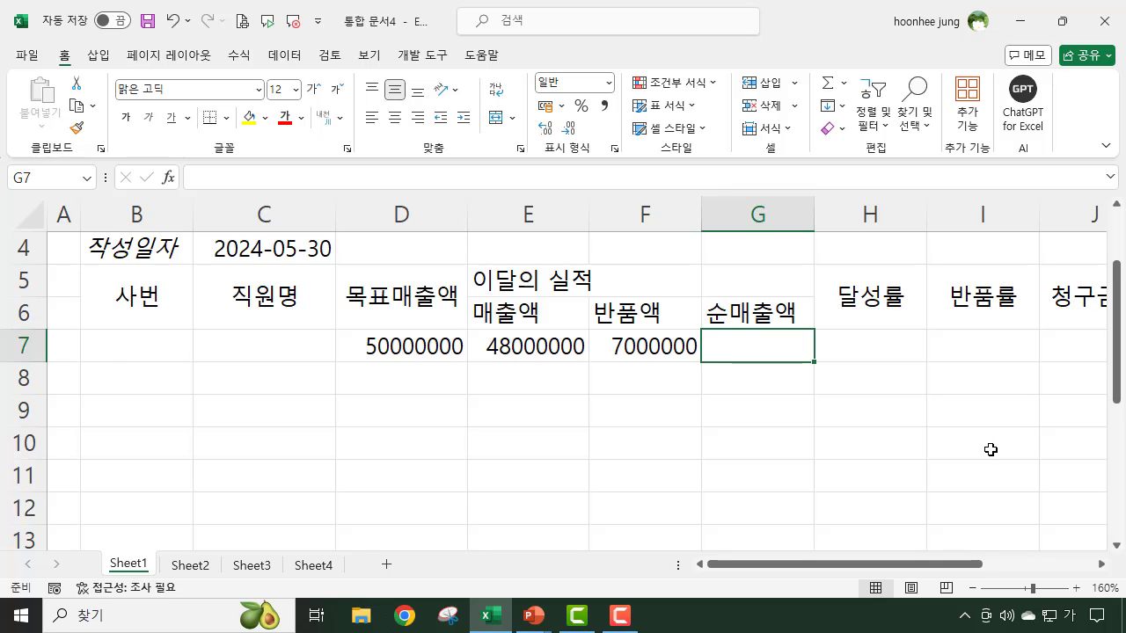
{"action": "scroll", "coordinate": [1011, 466], "scroll_direction": "up", "scroll_amount": 1}
{"action": "scroll", "coordinate": [1029, 475], "scroll_direction": "up", "scroll_amount": 1, "text": "ctrl"}
{"action": "scroll", "coordinate": [1018, 477], "scroll_direction": "down", "scroll_amount": 1}
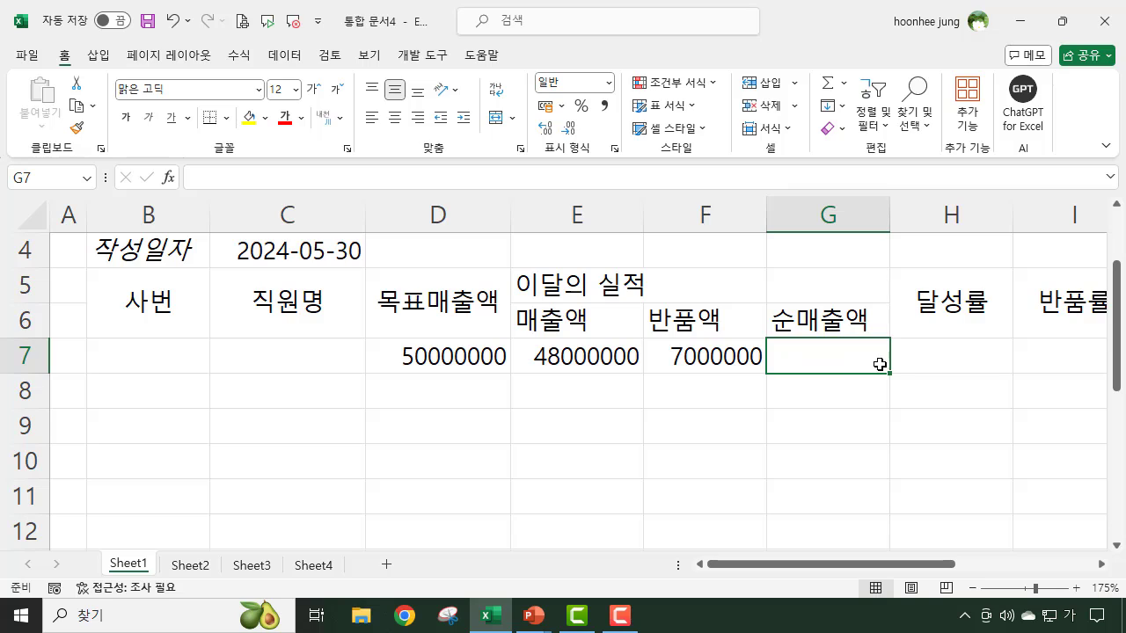
{"action": "left_click", "coordinate": [585, 356]}
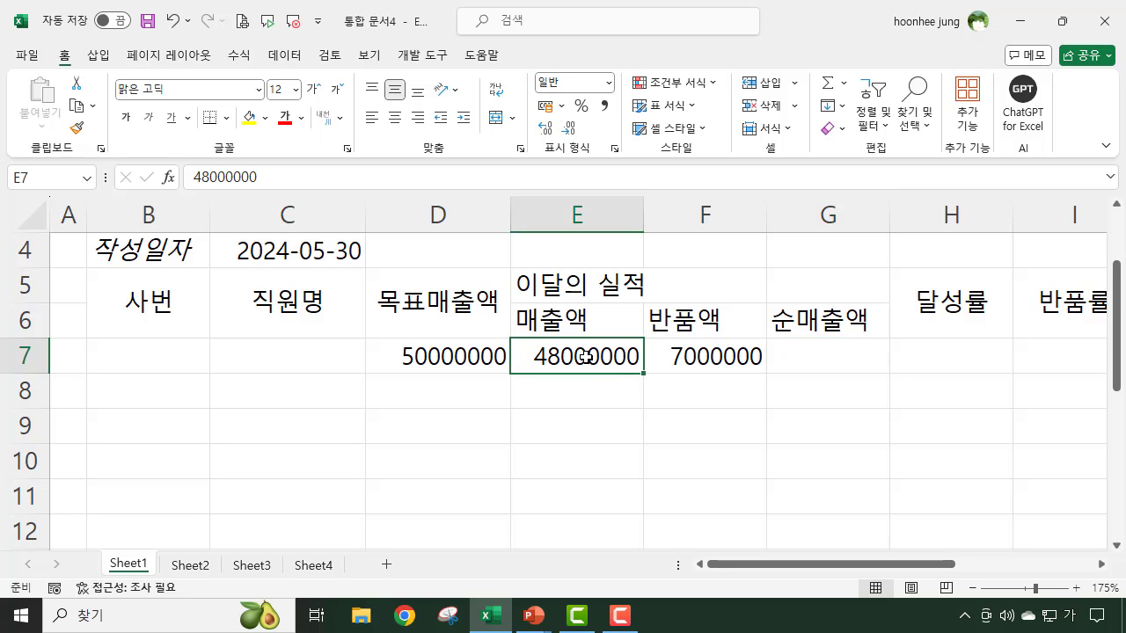
{"action": "left_click", "coordinate": [721, 358]}
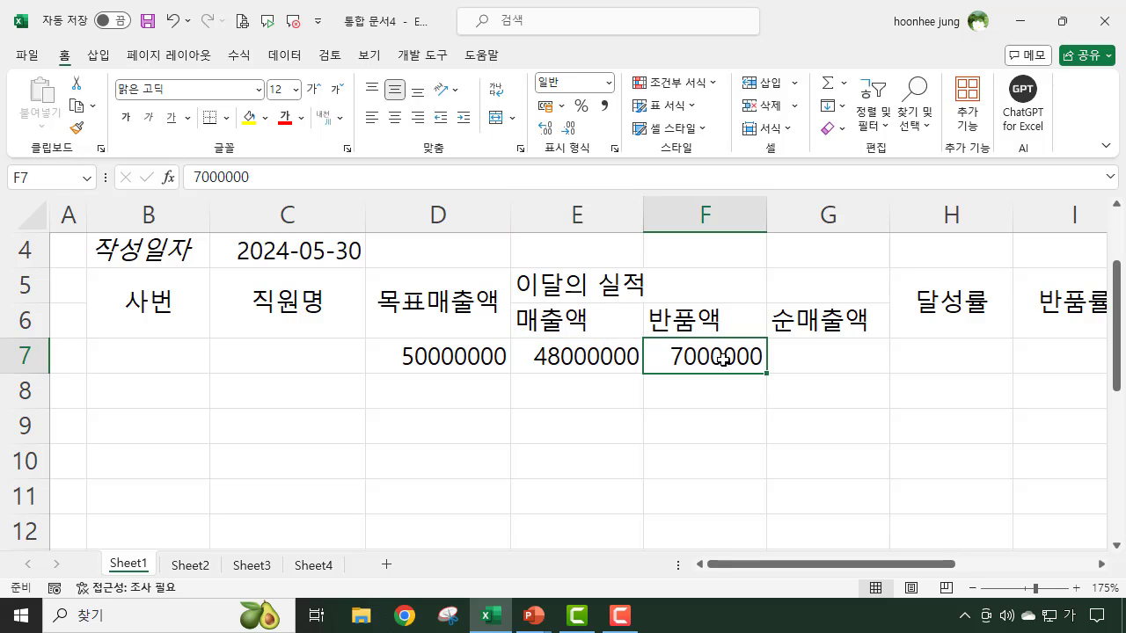
{"action": "left_click", "coordinate": [807, 350]}
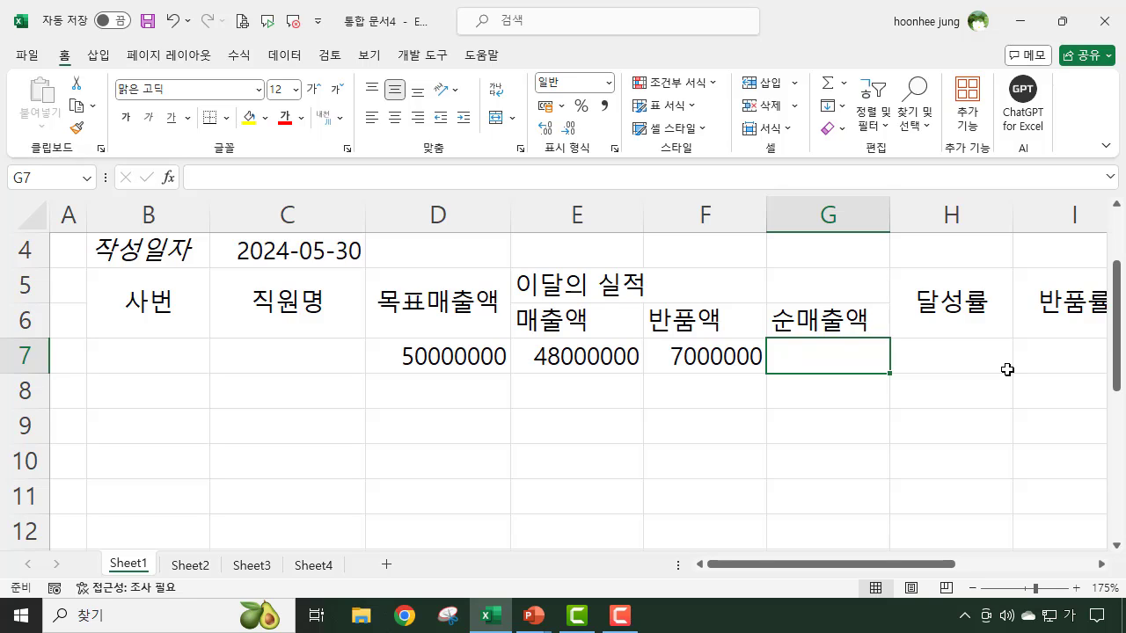
{"action": "type", "text": "="}
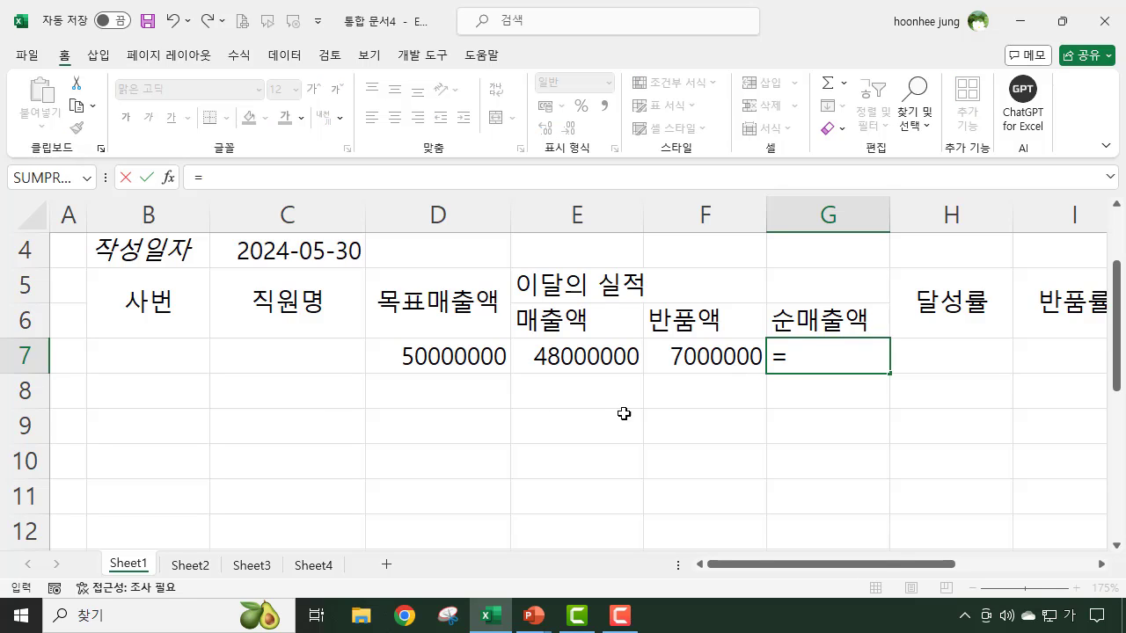
{"action": "left_click", "coordinate": [585, 357]}
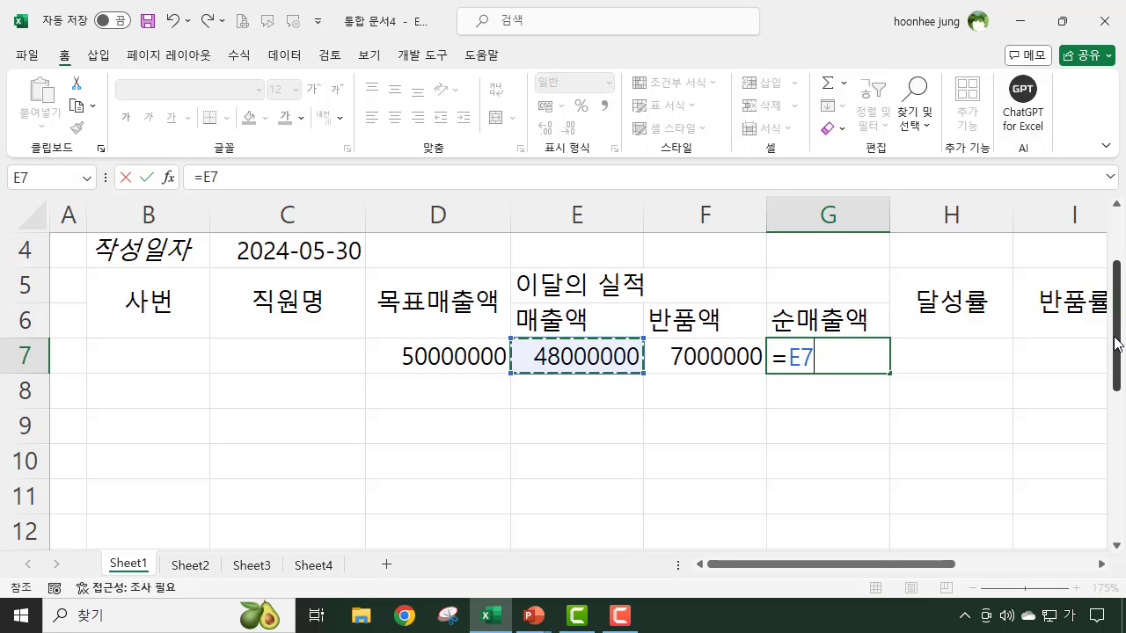
{"action": "type", "text": "-"}
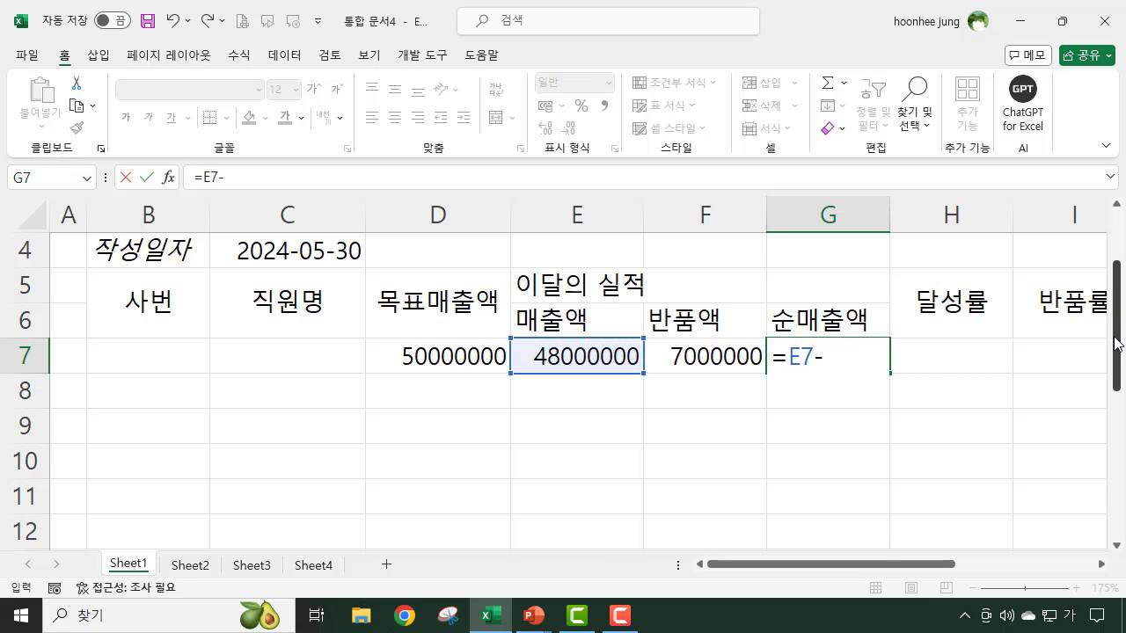
{"action": "left_click", "coordinate": [727, 360]}
{"action": "key", "text": "Return"}
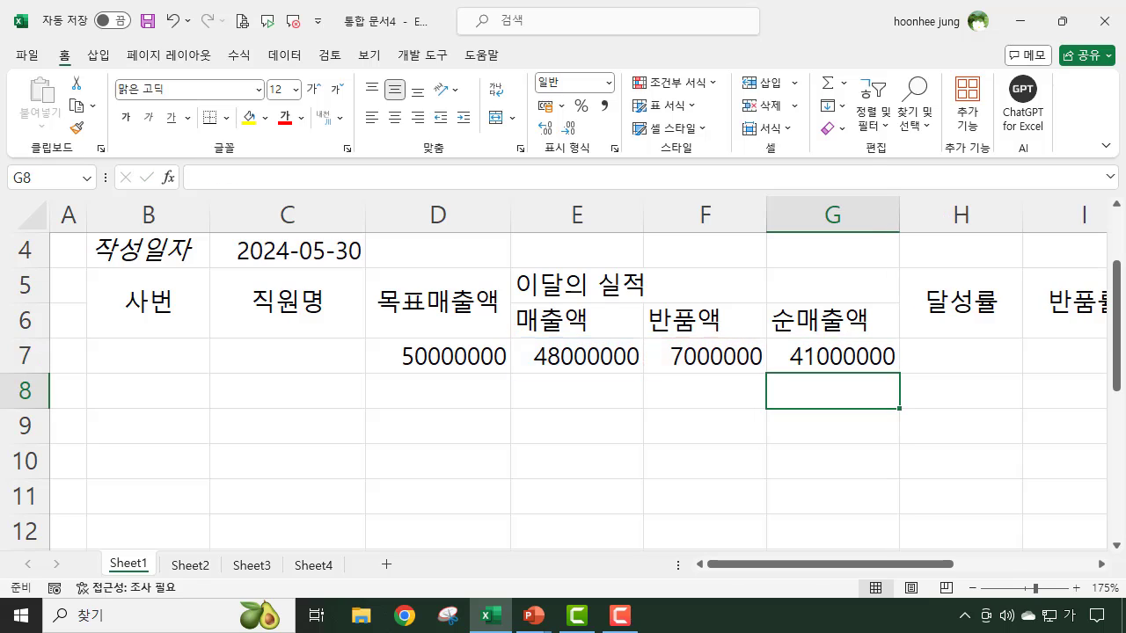
{"action": "left_click", "coordinate": [862, 361]}
- Apply the comma style to the amounts in D7:G7
{"action": "left_click", "coordinate": [1025, 432]}
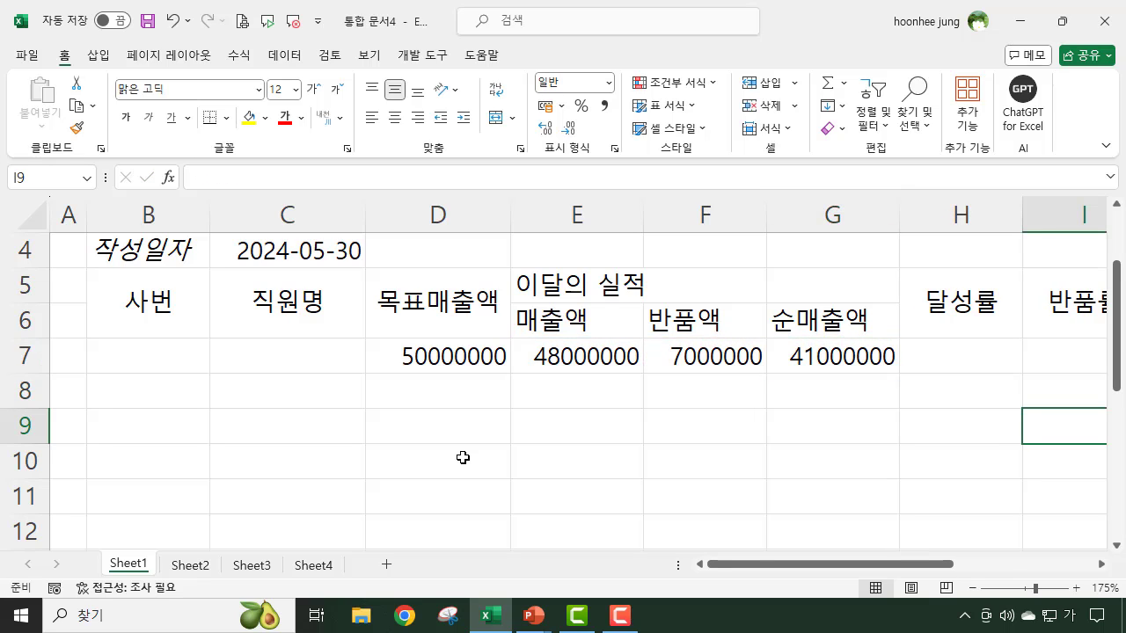
{"action": "left_click_drag", "start_coordinate": [413, 356], "coordinate": [874, 368]}
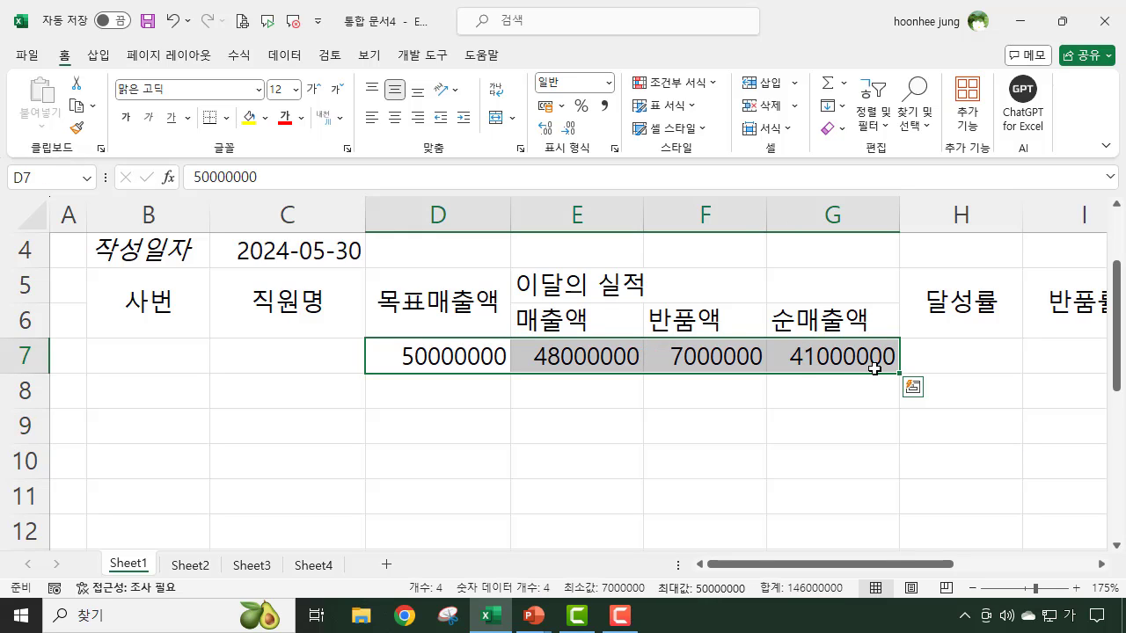
{"action": "left_click", "coordinate": [604, 107]}
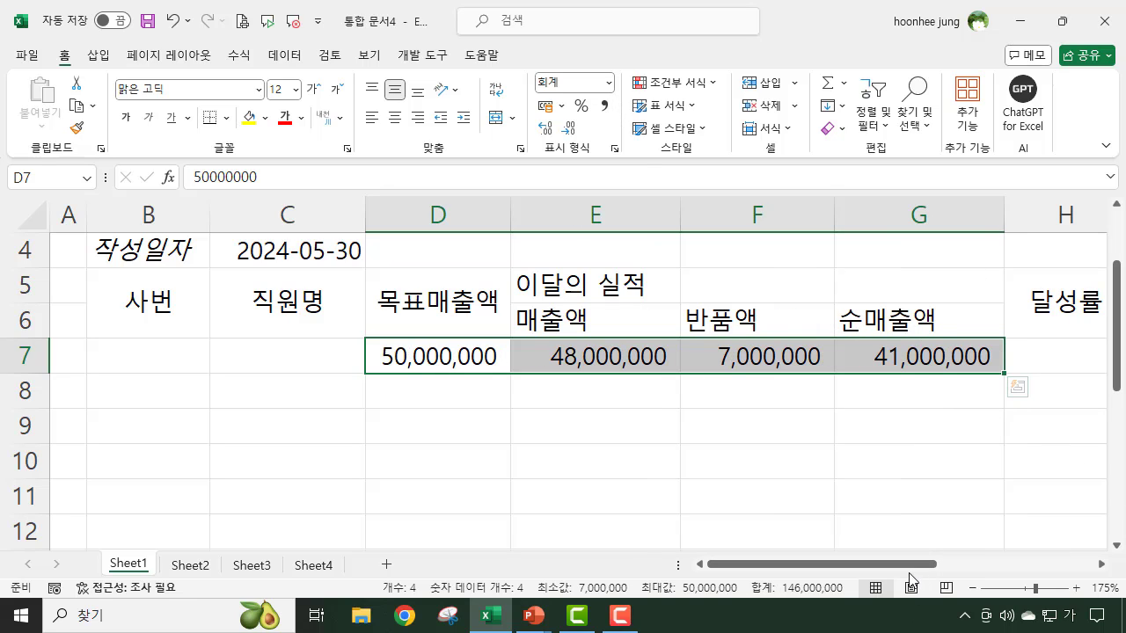
{"action": "left_click_drag", "start_coordinate": [911, 572], "coordinate": [956, 565]}
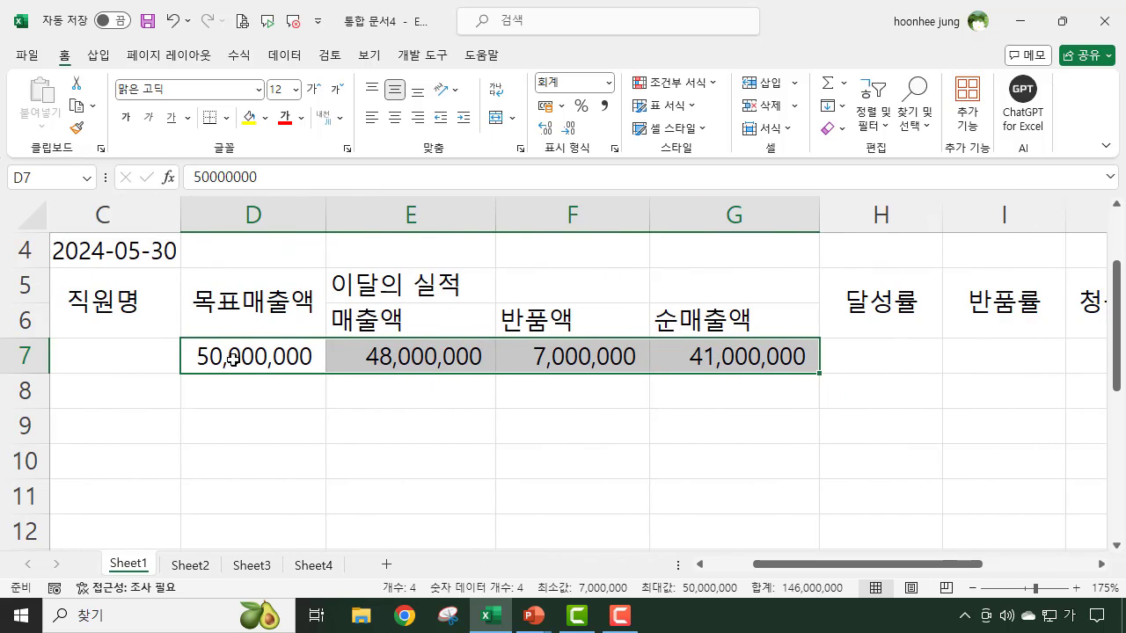
{"action": "left_click", "coordinate": [330, 418]}
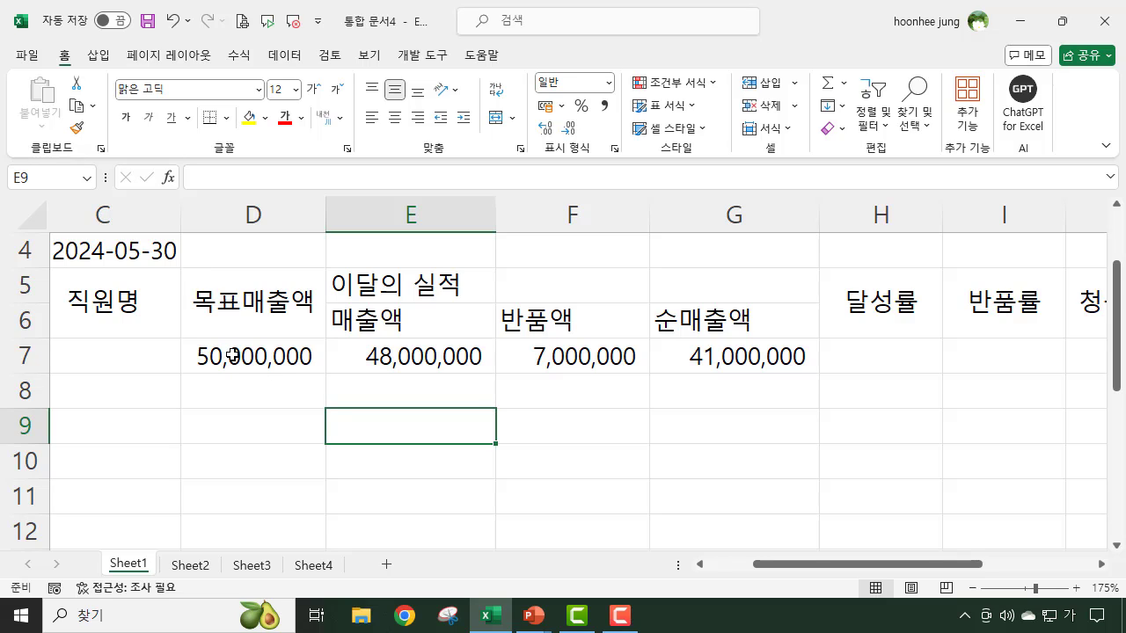
- Calculate 달성률 in cell H7 by dividing the sales amount by the target with =E7/D7
{"action": "left_click", "coordinate": [260, 359]}
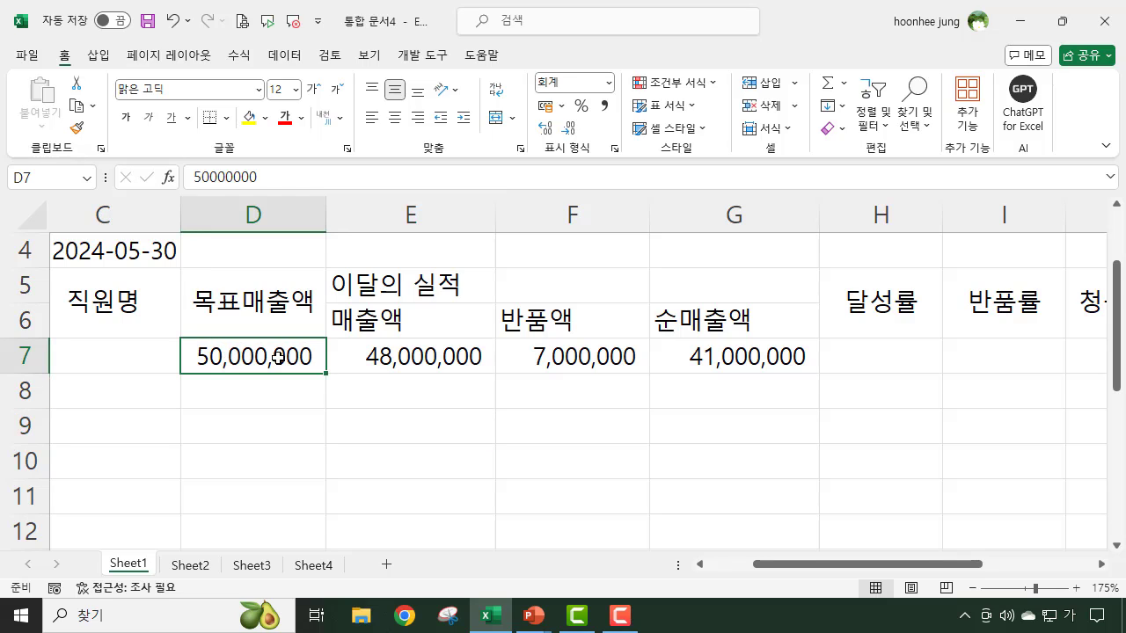
{"action": "left_click", "coordinate": [404, 357]}
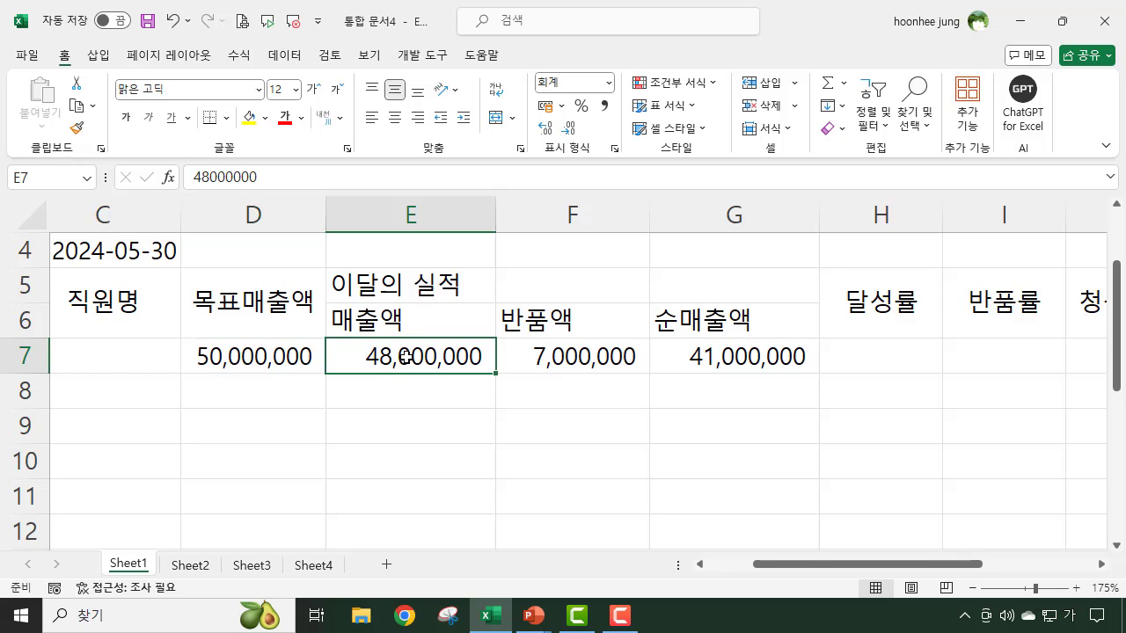
{"action": "left_click", "coordinate": [867, 357]}
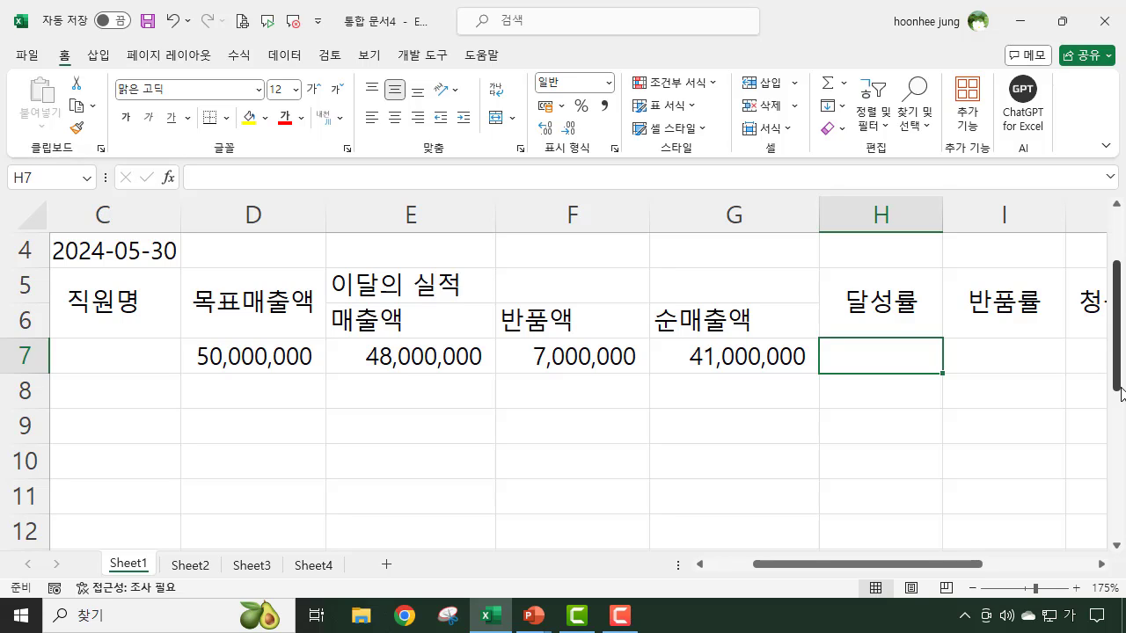
{"action": "type", "text": "="}
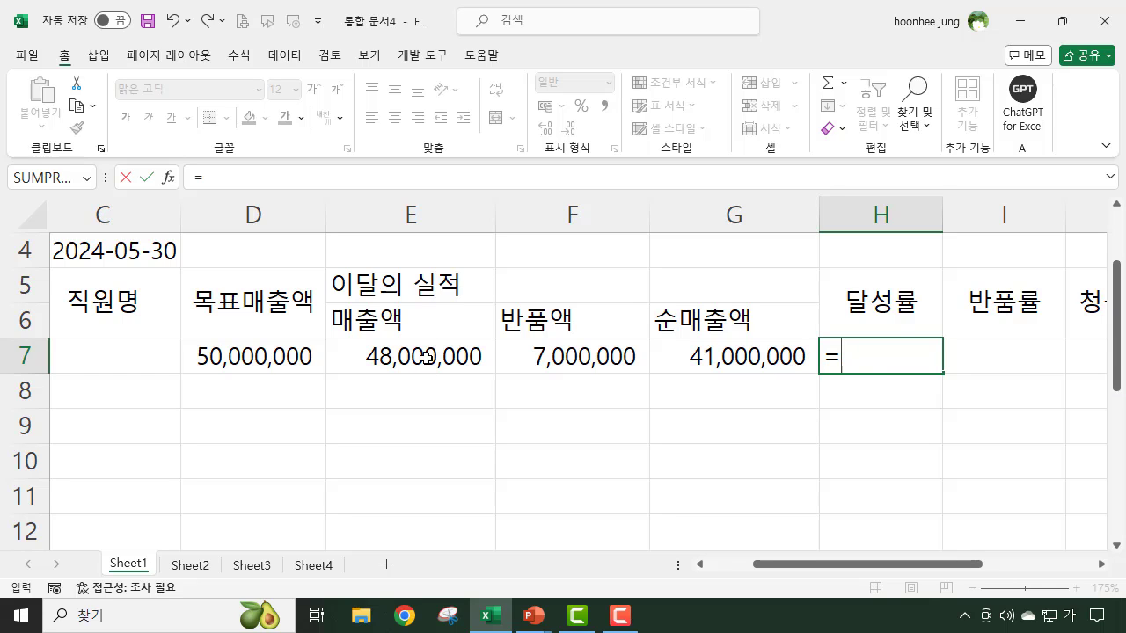
{"action": "left_click", "coordinate": [425, 357]}
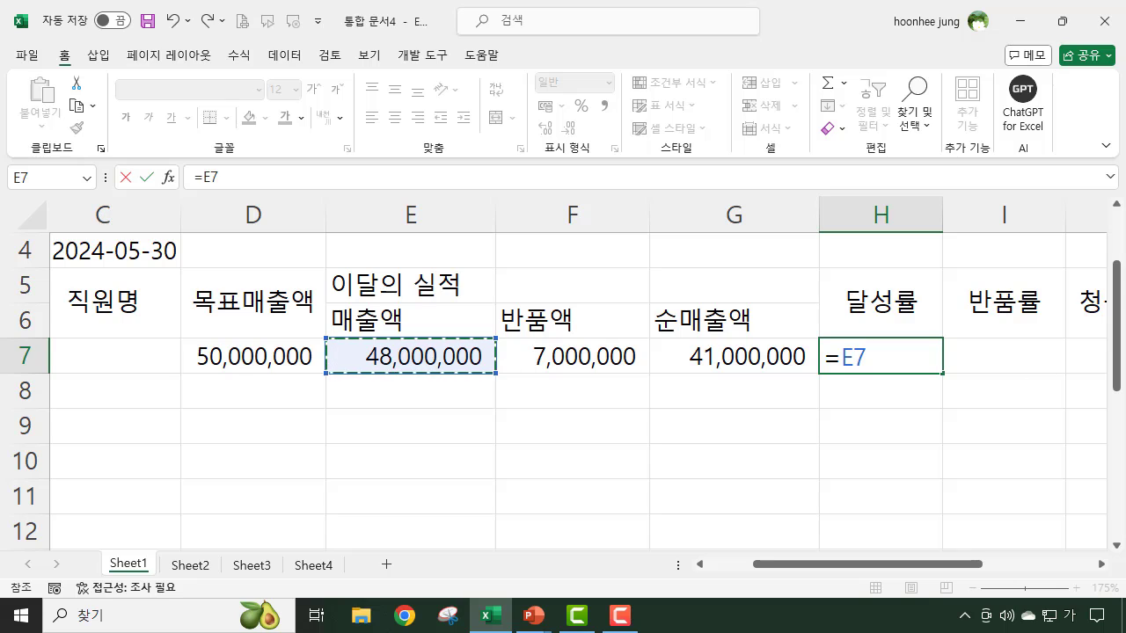
{"action": "type", "text": "/"}
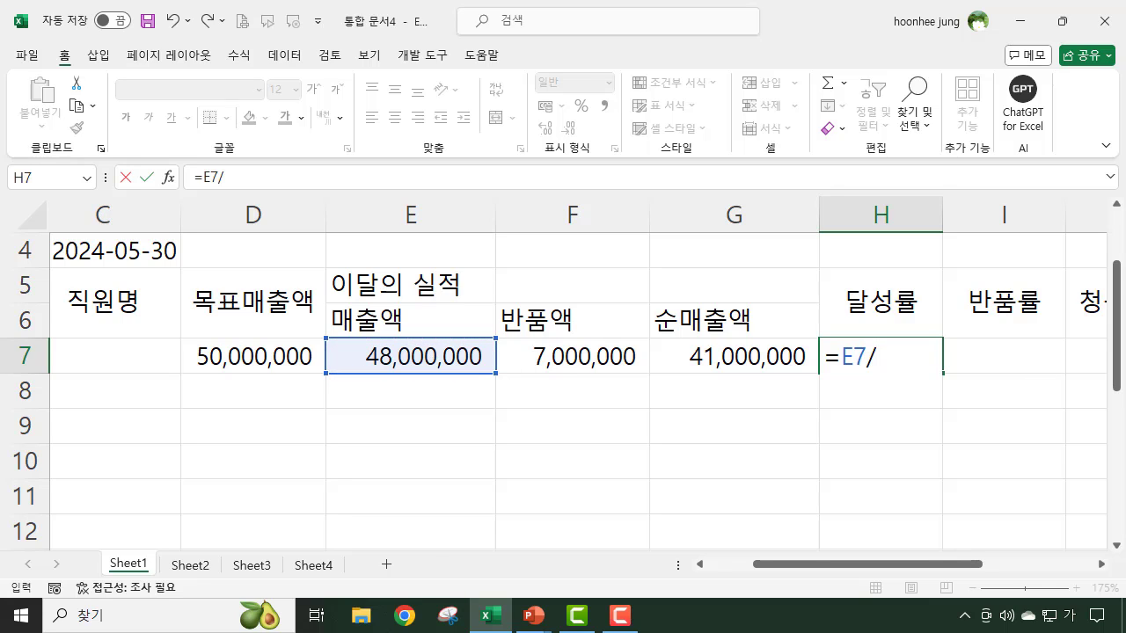
{"action": "left_click", "coordinate": [225, 352]}
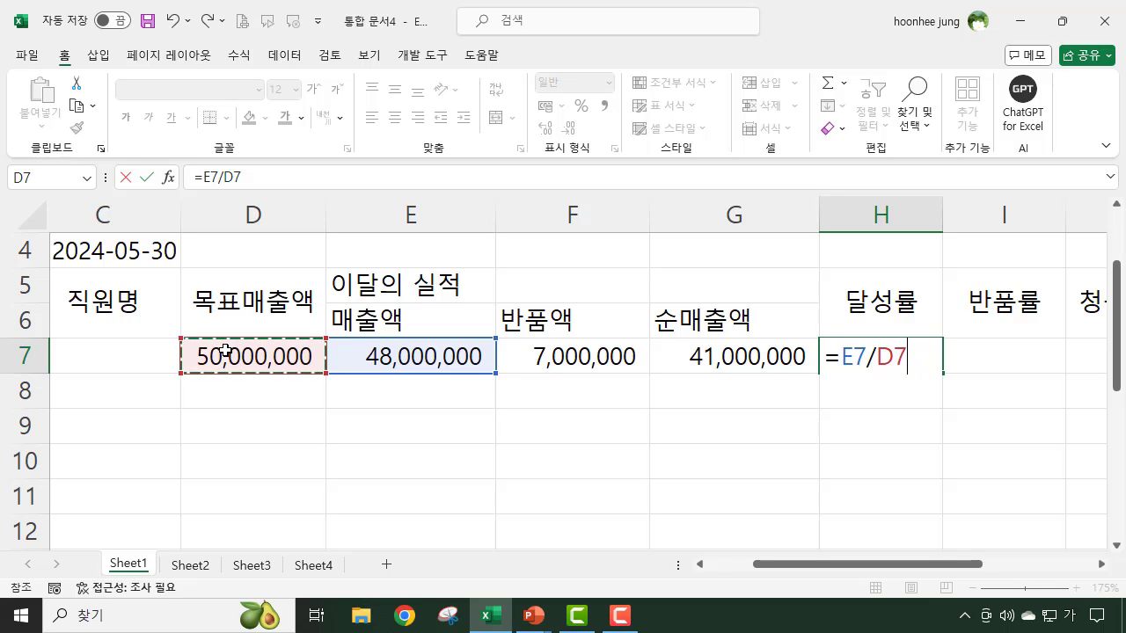
{"action": "key", "text": "Return"}
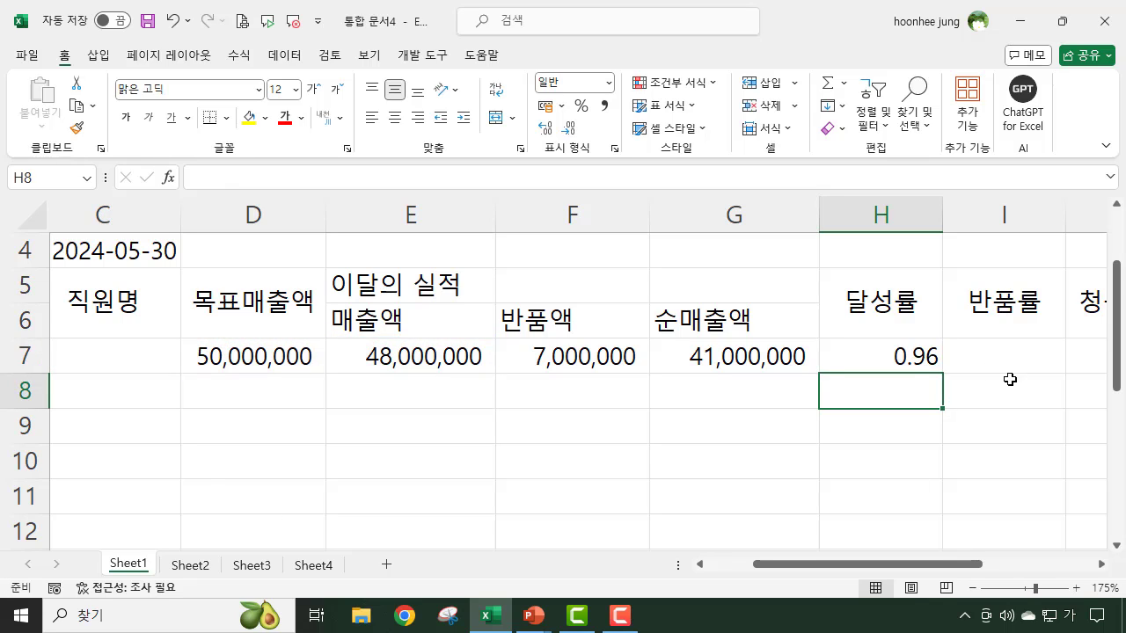
- Format the 달성률 value in H7 as a percentage with one decimal place
{"action": "left_click", "coordinate": [923, 357]}
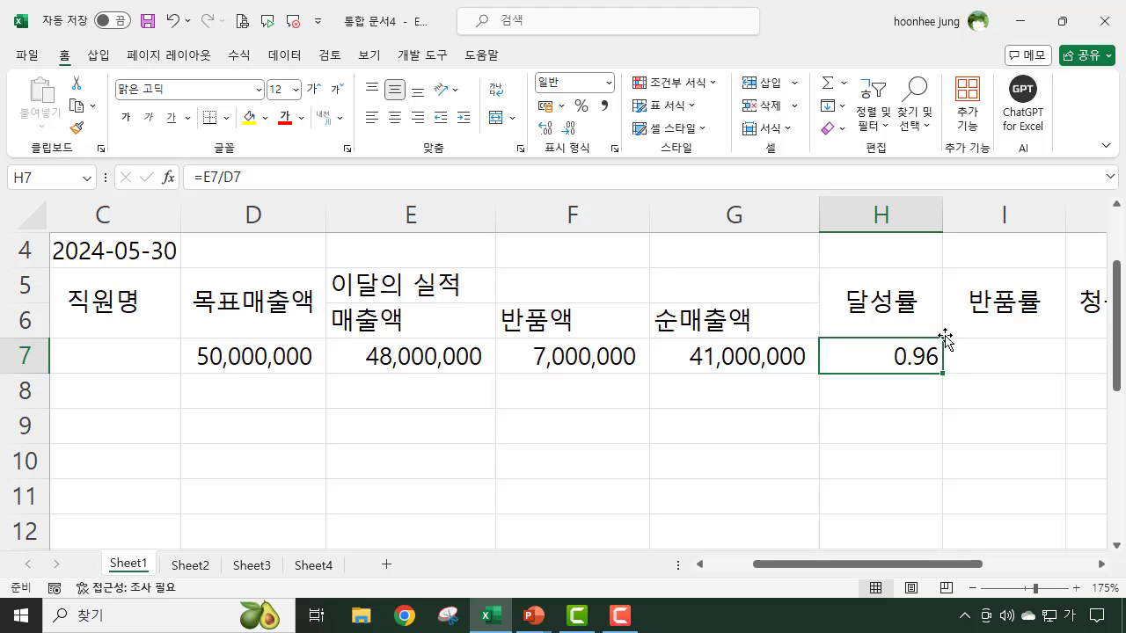
{"action": "left_click", "coordinate": [582, 106]}
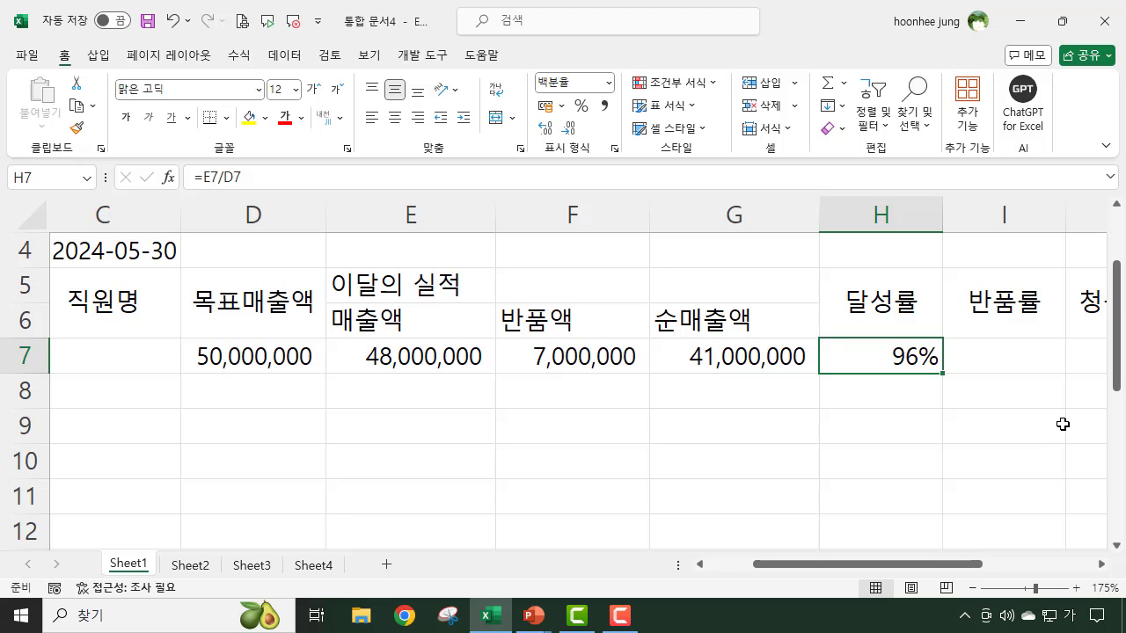
{"action": "left_click", "coordinate": [545, 130]}
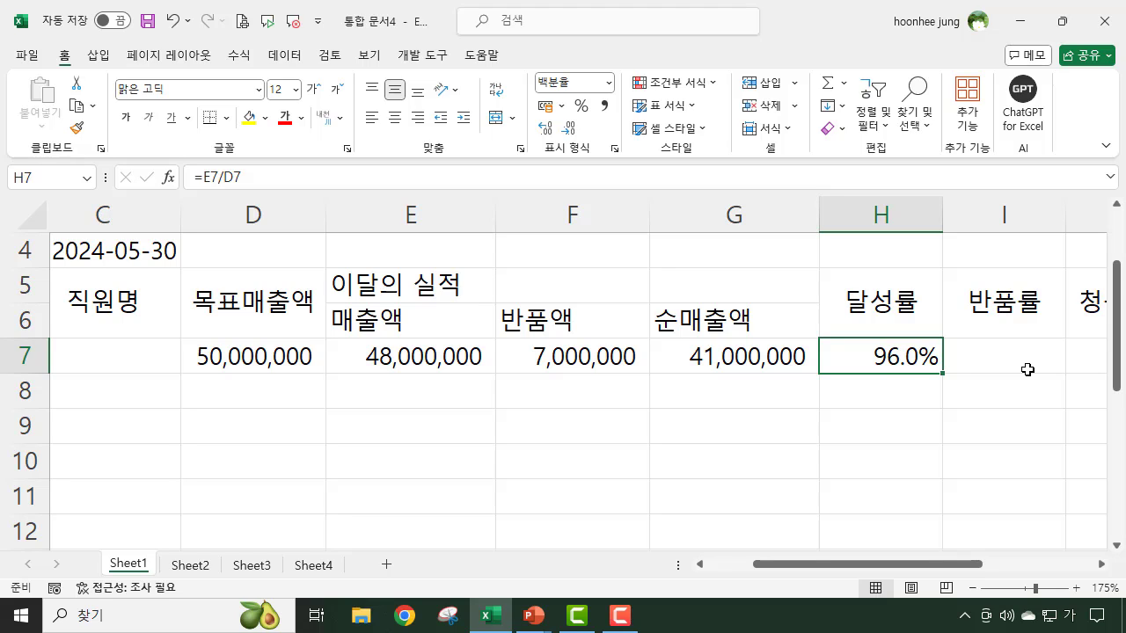
- Calculate 반품률 in cell I7 by dividing the returned amount by the sales amount with =F7/E7
{"action": "left_click", "coordinate": [998, 356]}
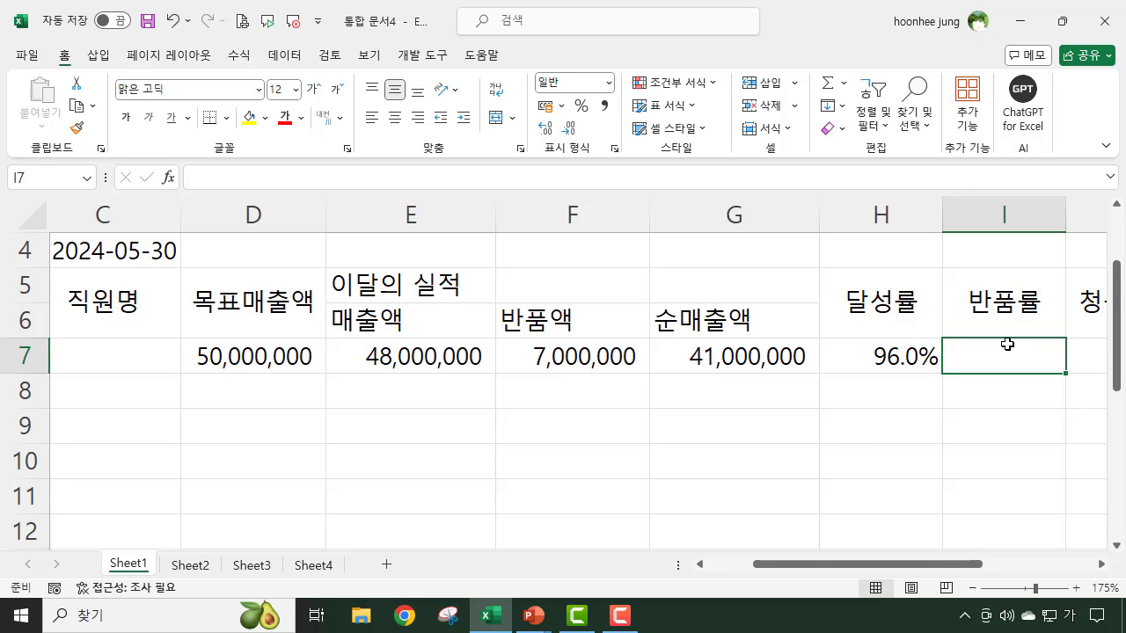
{"action": "type", "text": "="}
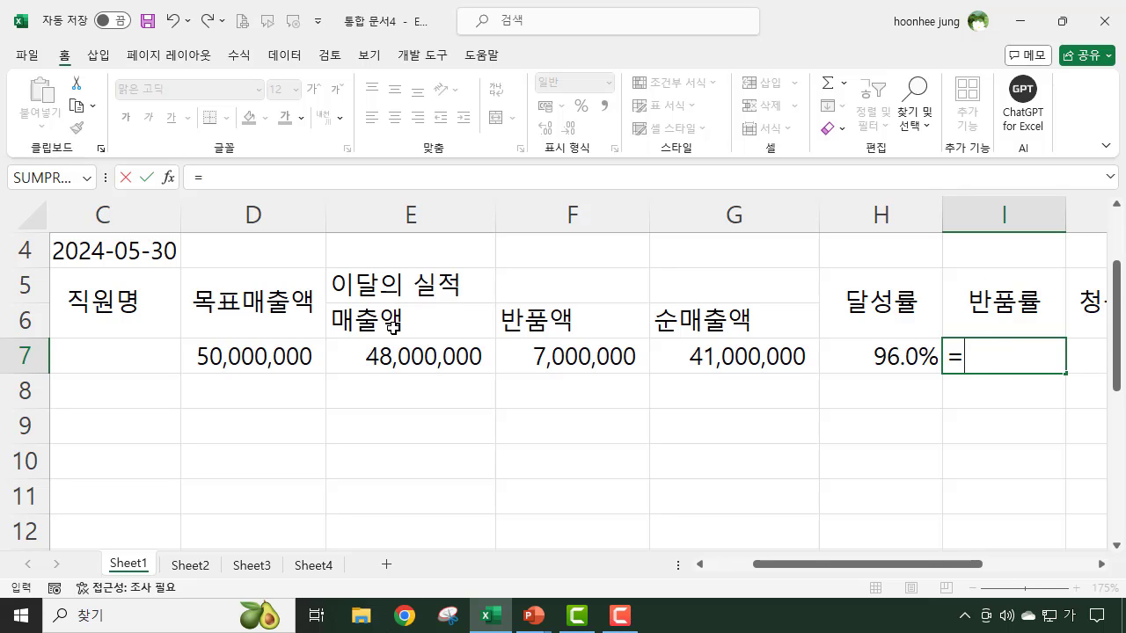
{"action": "left_click", "coordinate": [567, 356]}
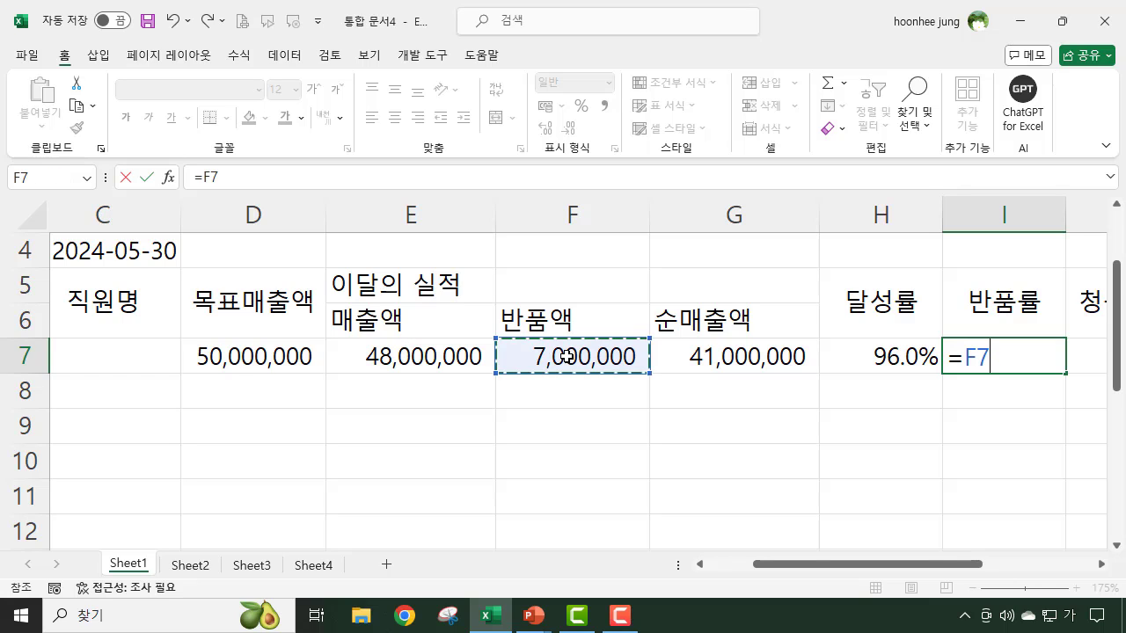
{"action": "type", "text": "/"}
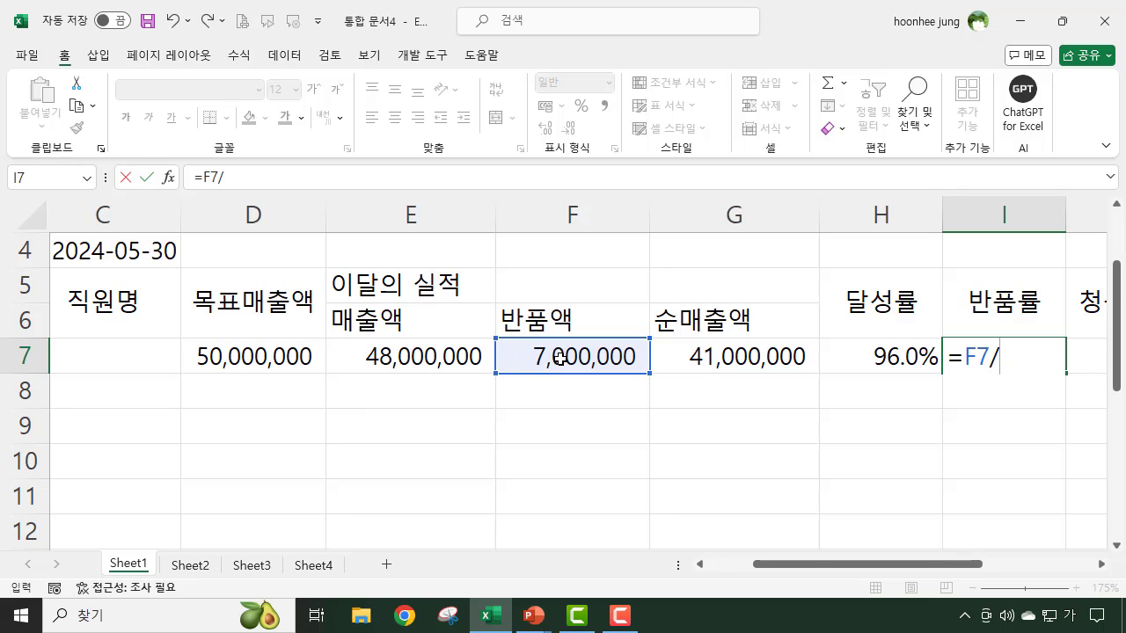
{"action": "left_click", "coordinate": [423, 357]}
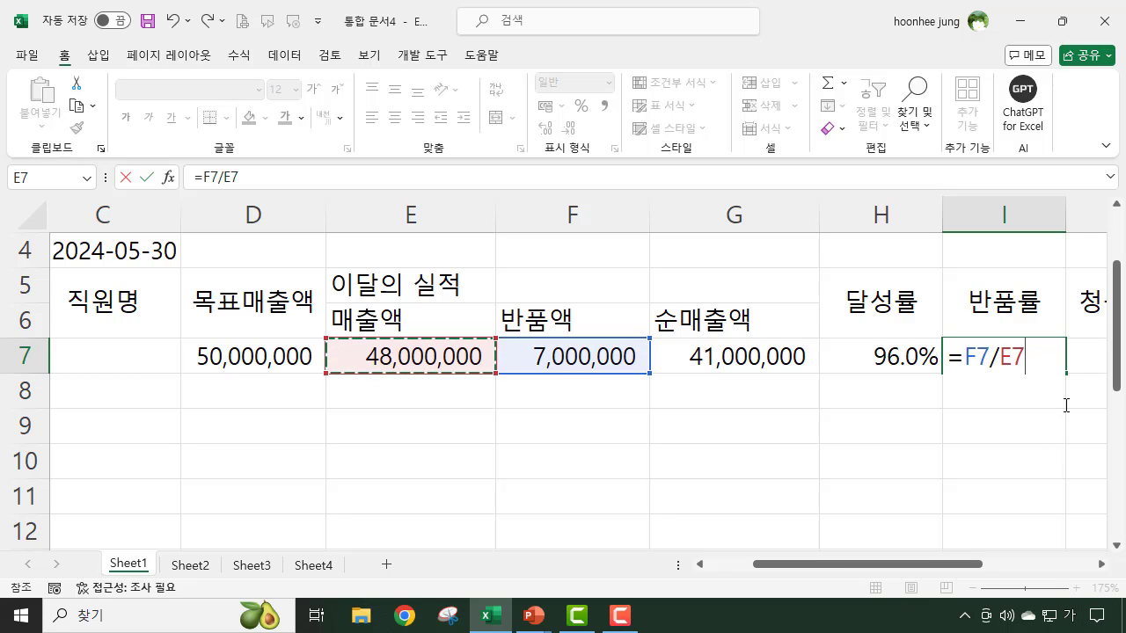
{"action": "key", "text": "Return"}
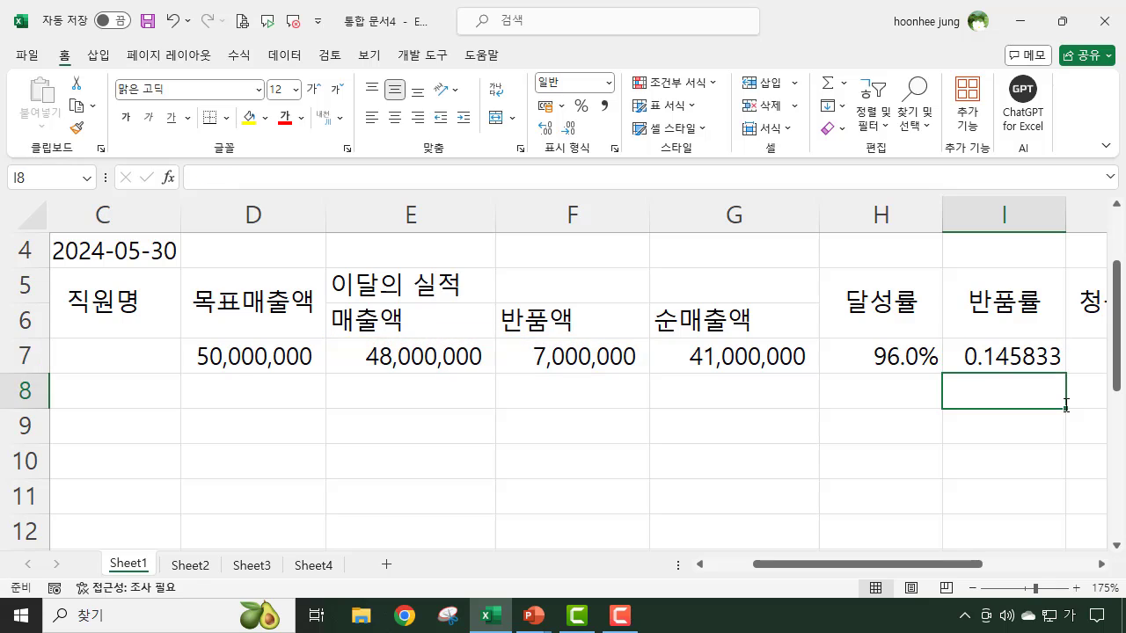
- Format the 반품률 value in I7 as a percentage with one decimal place
{"action": "left_click", "coordinate": [1013, 356]}
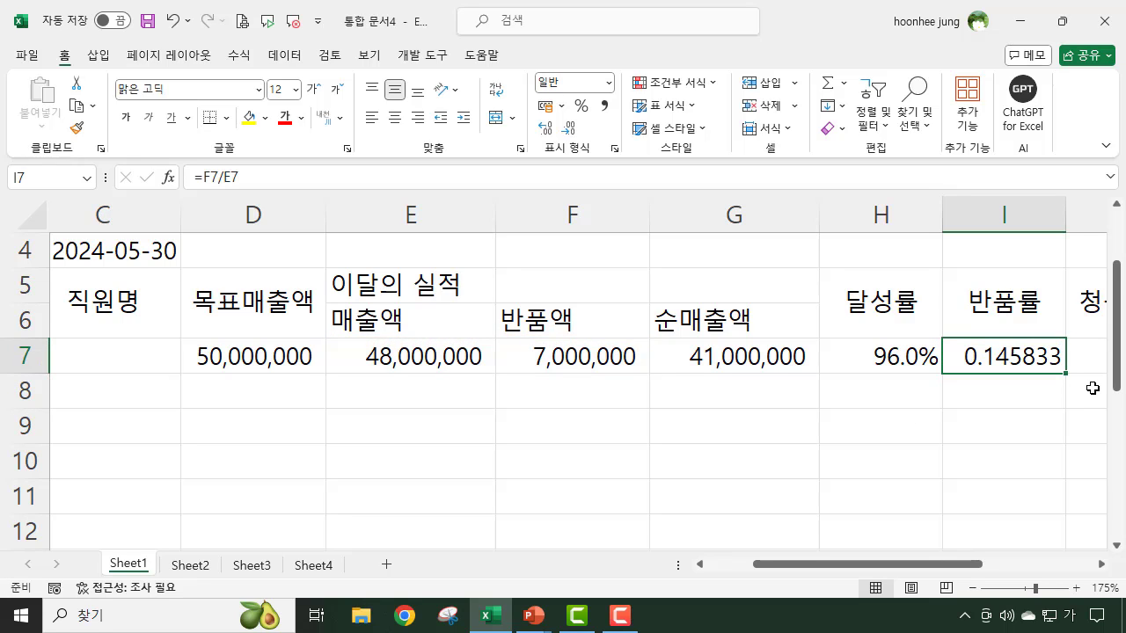
{"action": "left_click", "coordinate": [580, 106]}
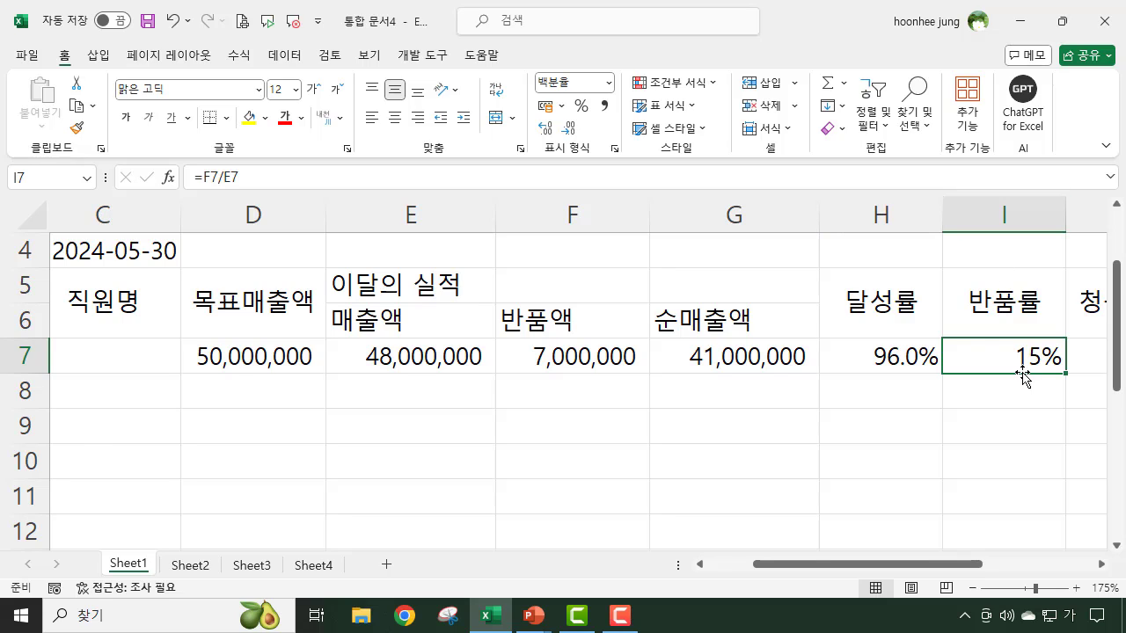
{"action": "left_click", "coordinate": [547, 130]}
- Enter the billed amount 40000000 in cell J7 under 청구금액
{"action": "left_click_drag", "start_coordinate": [946, 572], "coordinate": [1059, 573]}
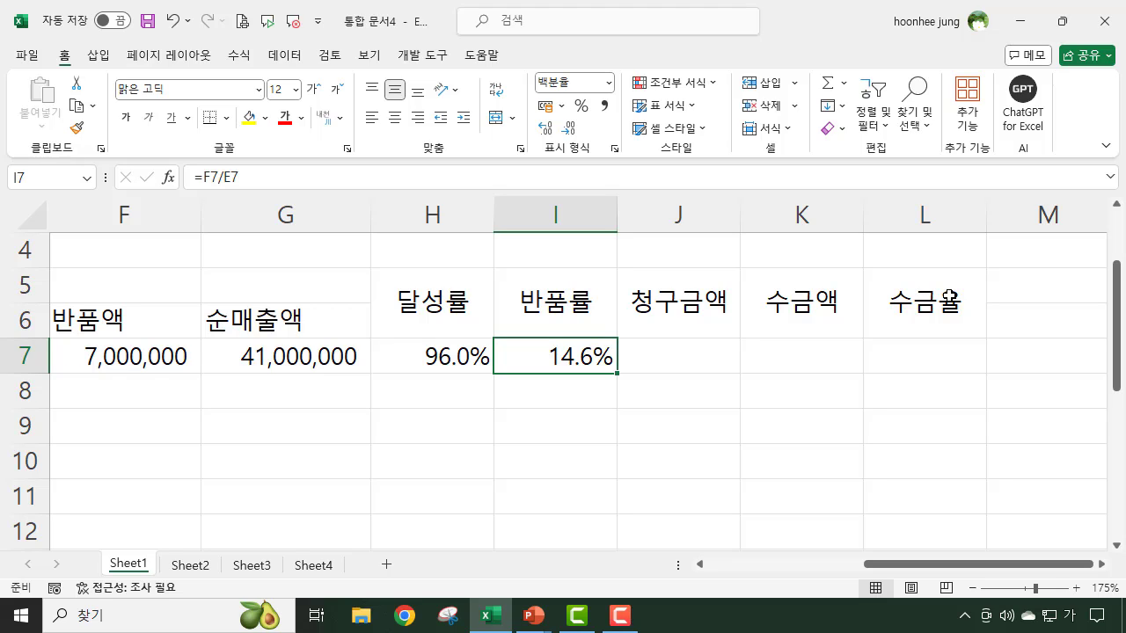
{"action": "left_click", "coordinate": [664, 358]}
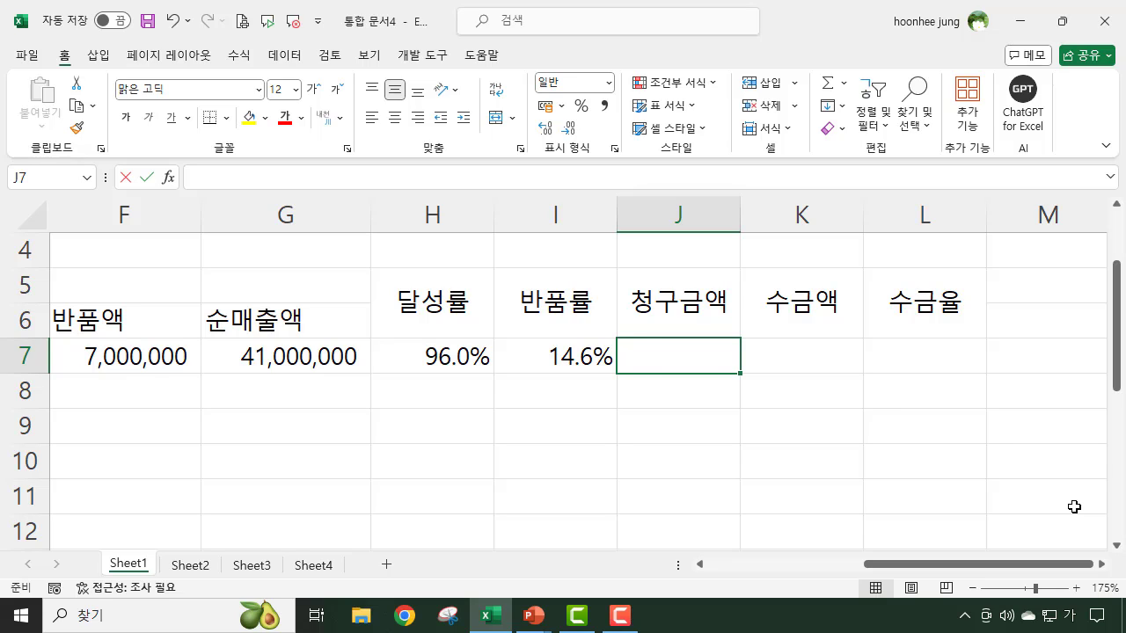
{"action": "type", "text": "400000"}
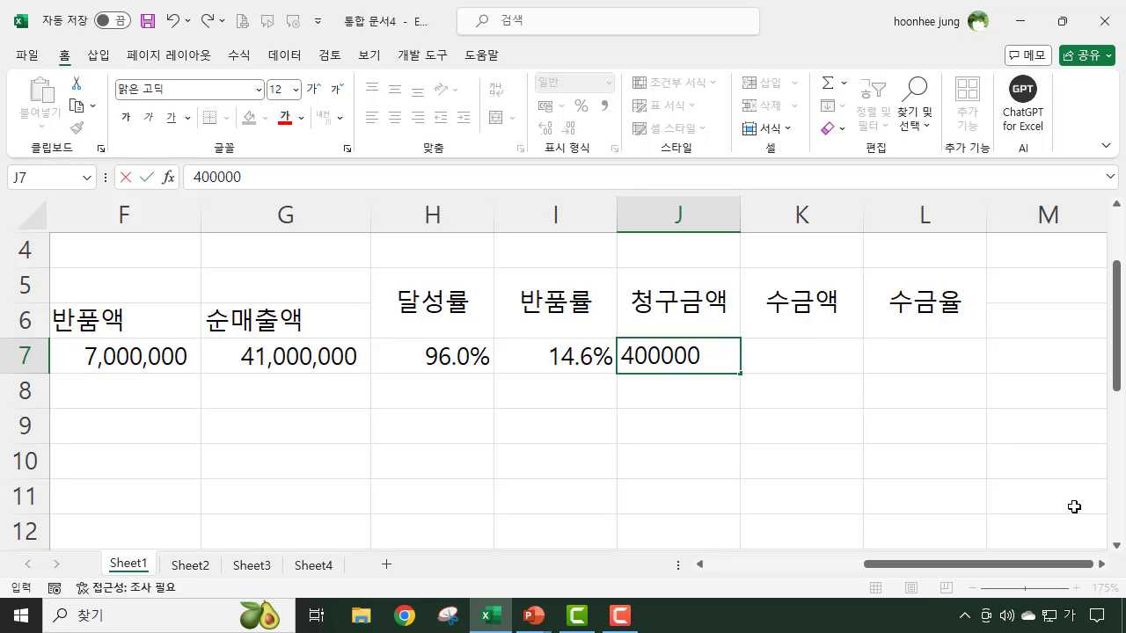
{"action": "type", "text": "00"}
{"action": "key", "text": "Return"}
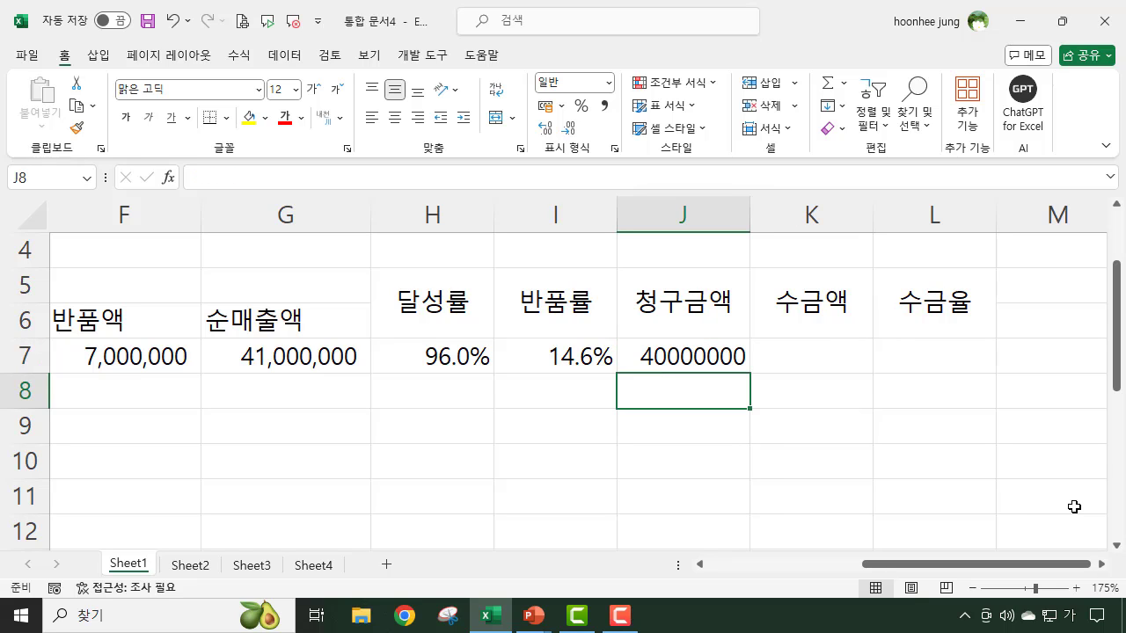
- Enter the collected amount 25000000 in cell K7 under 수금액
{"action": "left_click", "coordinate": [686, 357]}
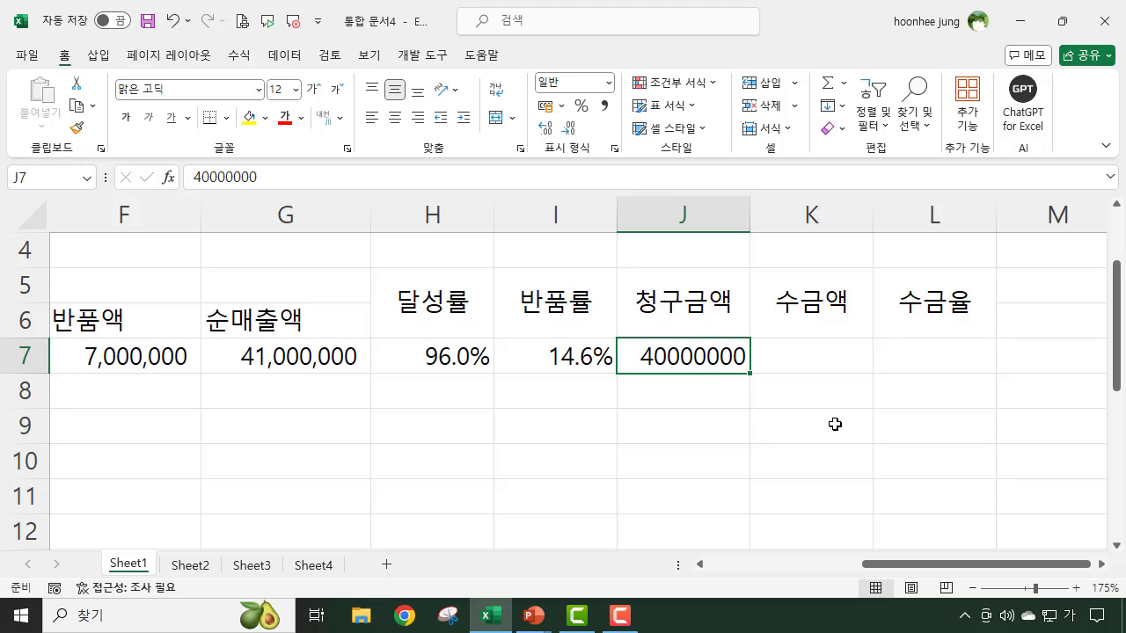
{"action": "left_click", "coordinate": [819, 358]}
{"action": "left_click", "coordinate": [712, 353]}
{"action": "left_click", "coordinate": [809, 353]}
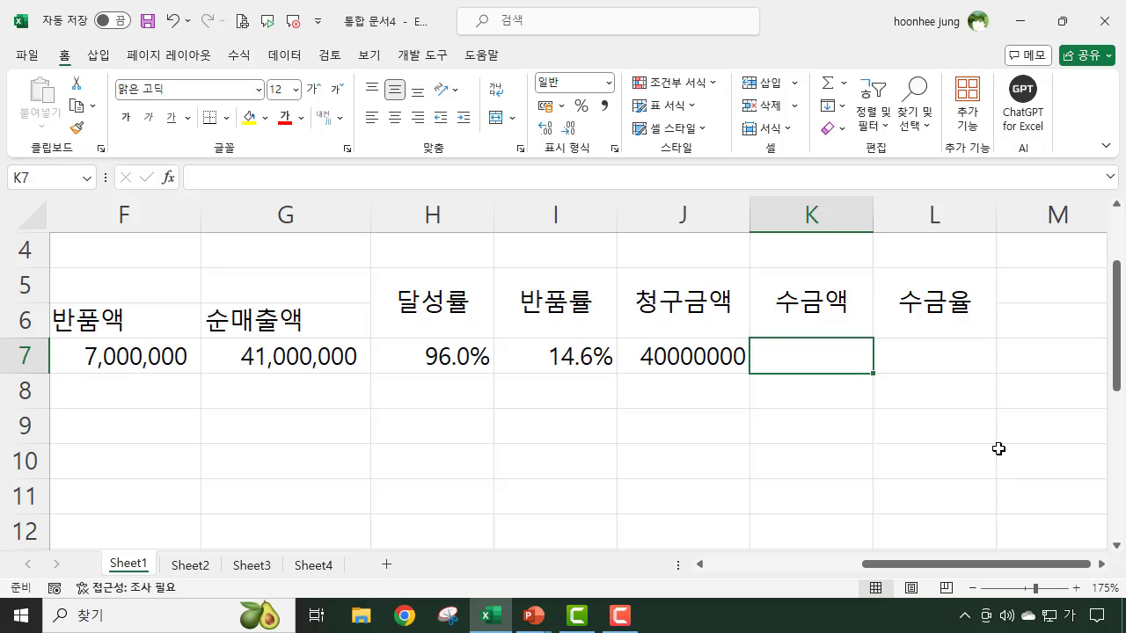
{"action": "type", "text": "250000"}
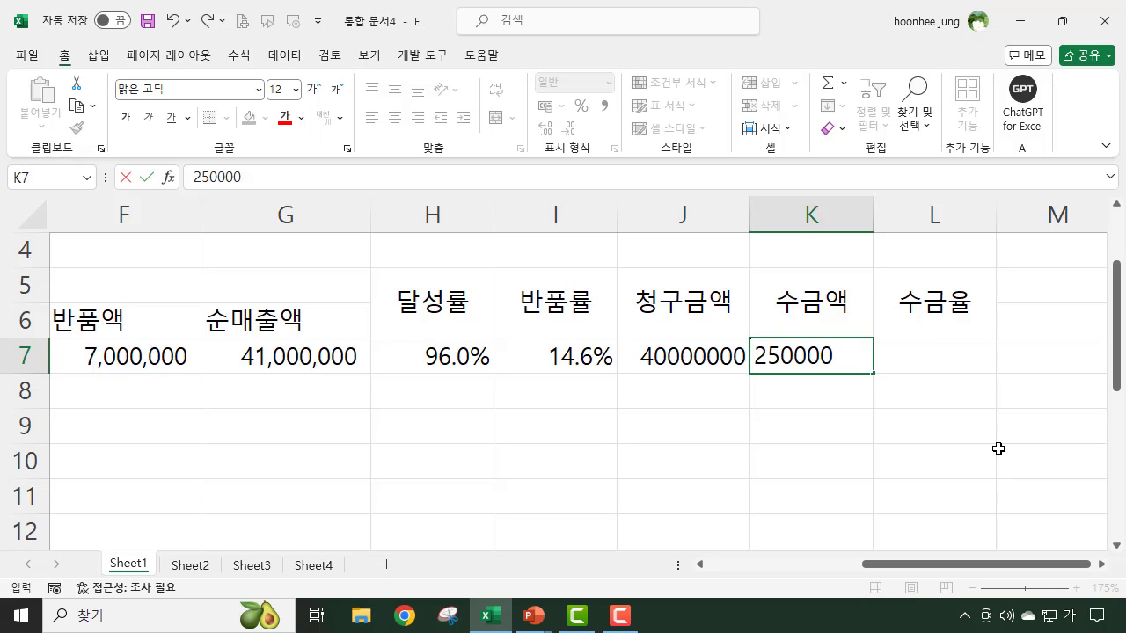
{"action": "type", "text": "00"}
{"action": "key", "text": "Return"}
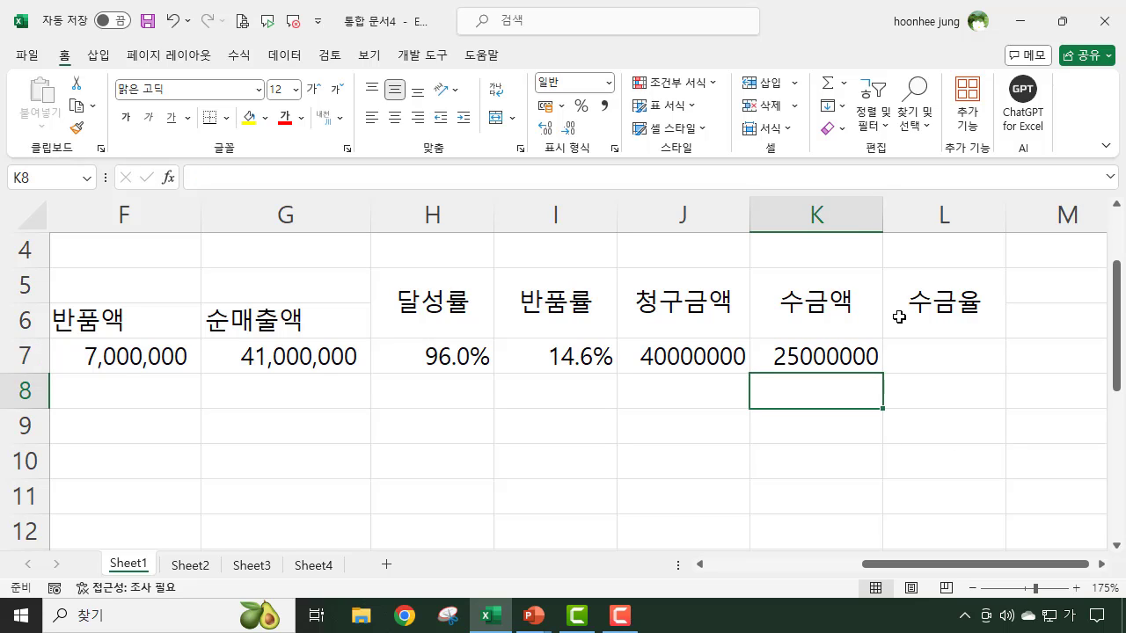
{"action": "left_click", "coordinate": [953, 420]}
{"action": "left_click", "coordinate": [818, 359]}
{"action": "left_click", "coordinate": [840, 444]}
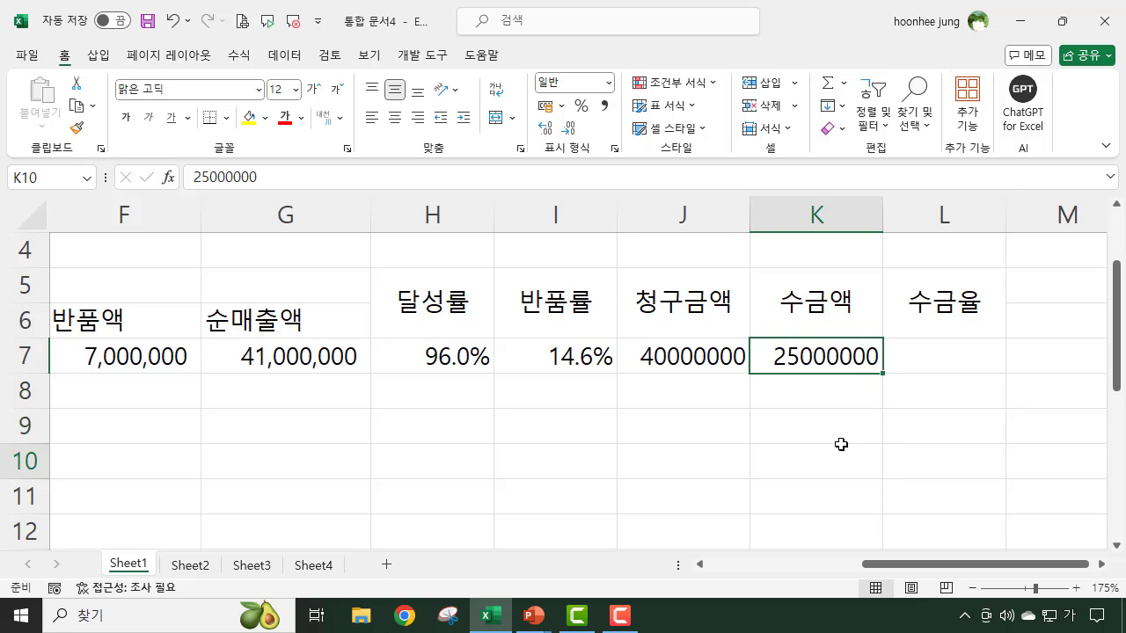
- Calculate 수금율 in cell L7 by dividing the collected amount by the billed amount with =K7/J7
{"action": "left_click", "coordinate": [948, 364]}
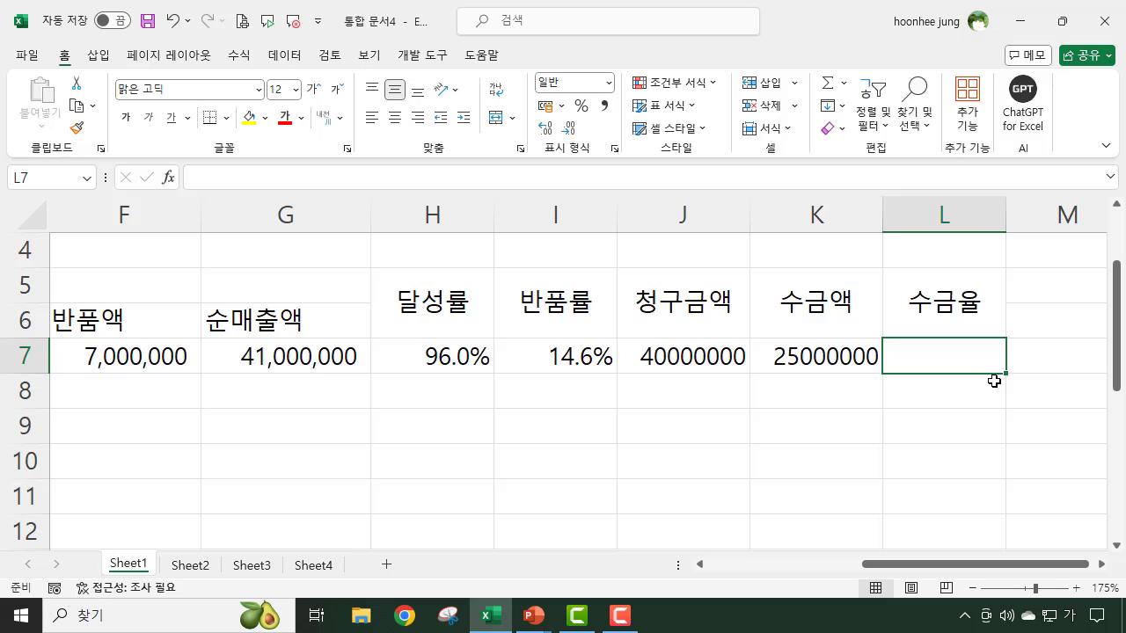
{"action": "type", "text": "="}
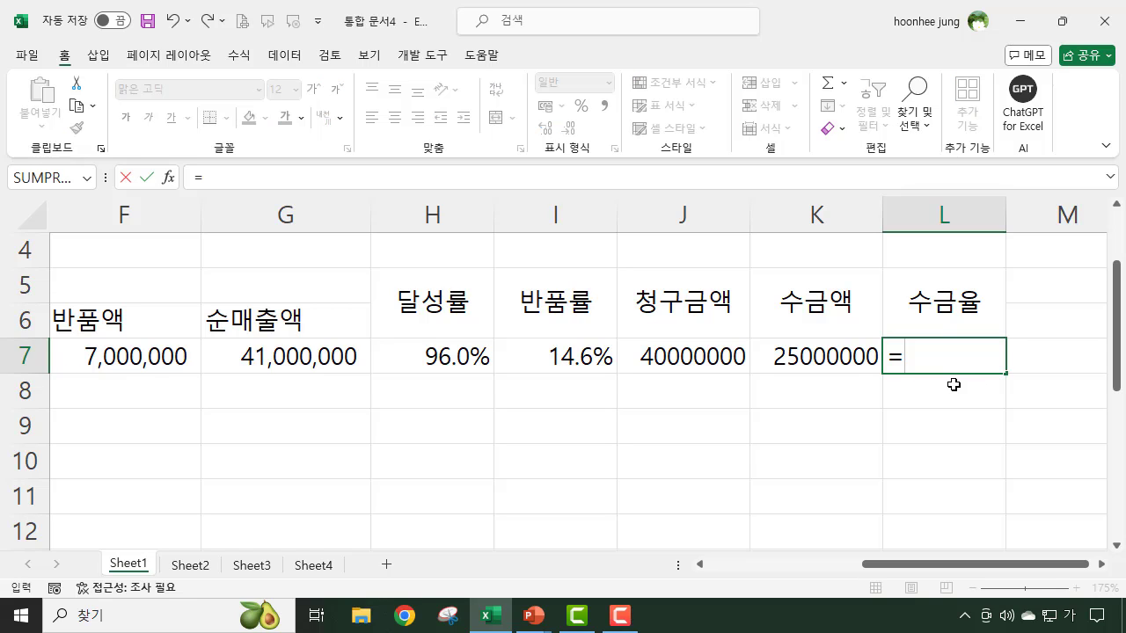
{"action": "left_click", "coordinate": [807, 356]}
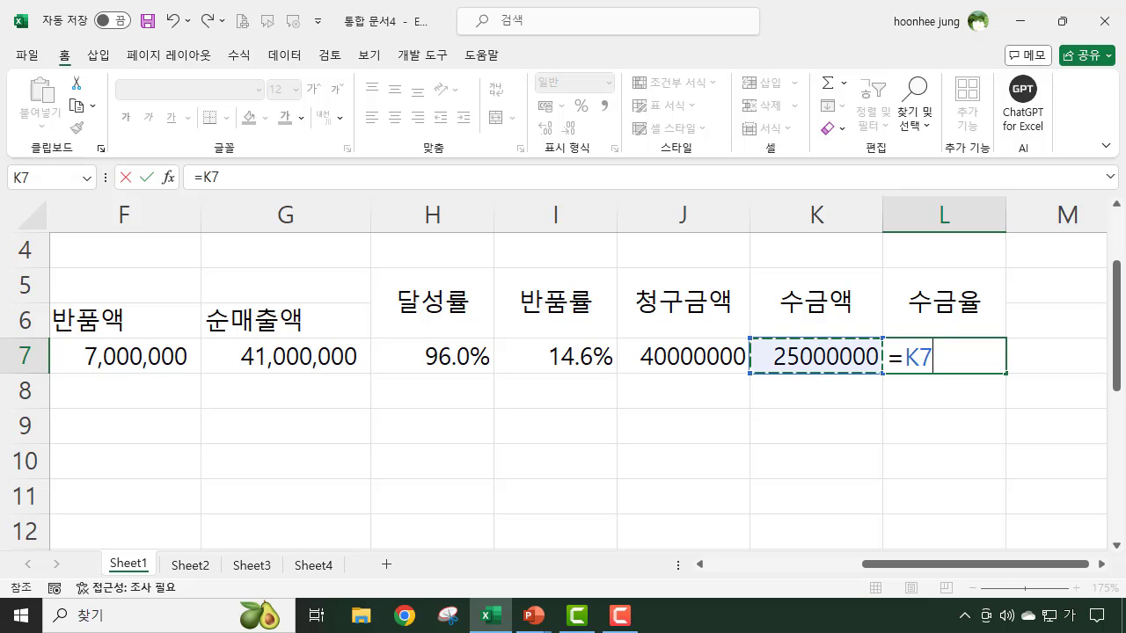
{"action": "type", "text": "/"}
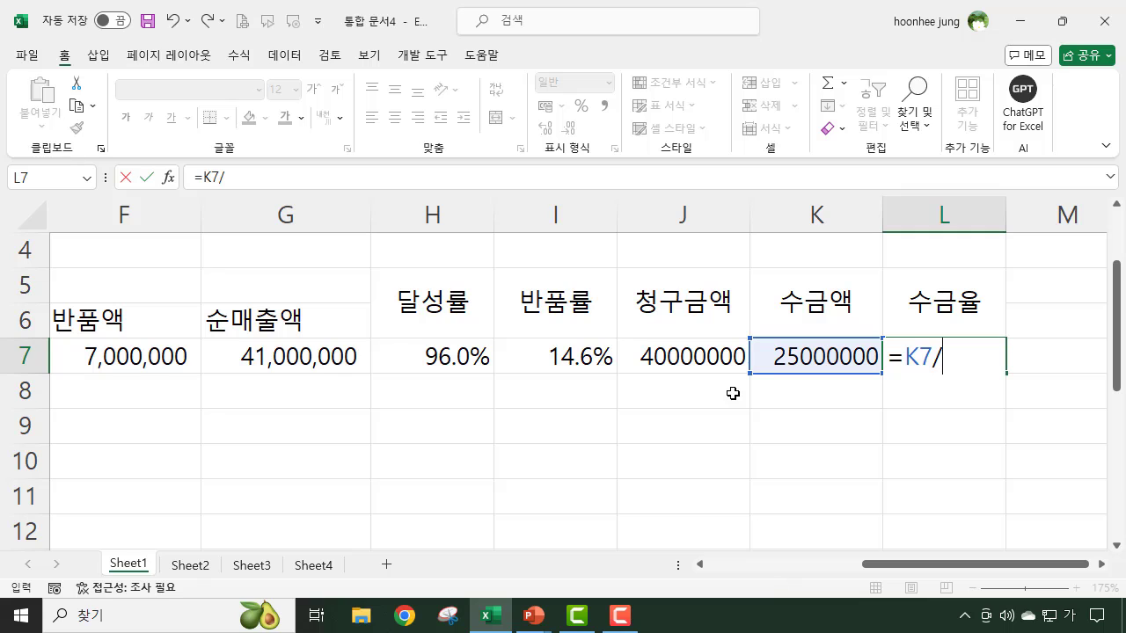
{"action": "left_click", "coordinate": [691, 356]}
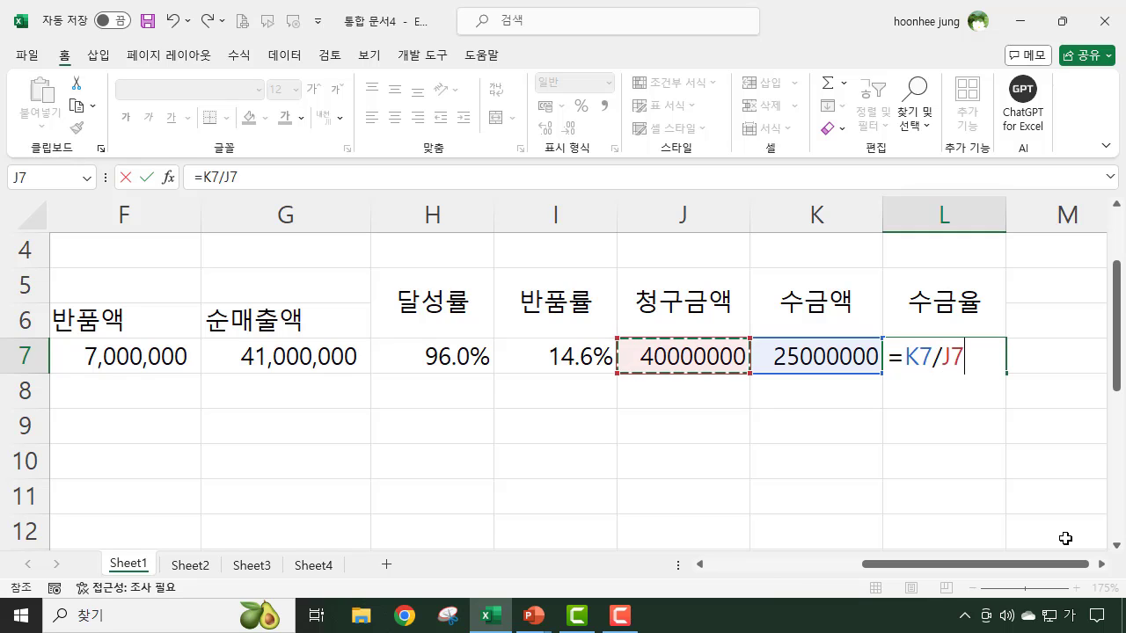
{"action": "key", "text": "Return"}
- Format the 수금율 value in L7 as a percentage with one decimal place
{"action": "left_click", "coordinate": [968, 360]}
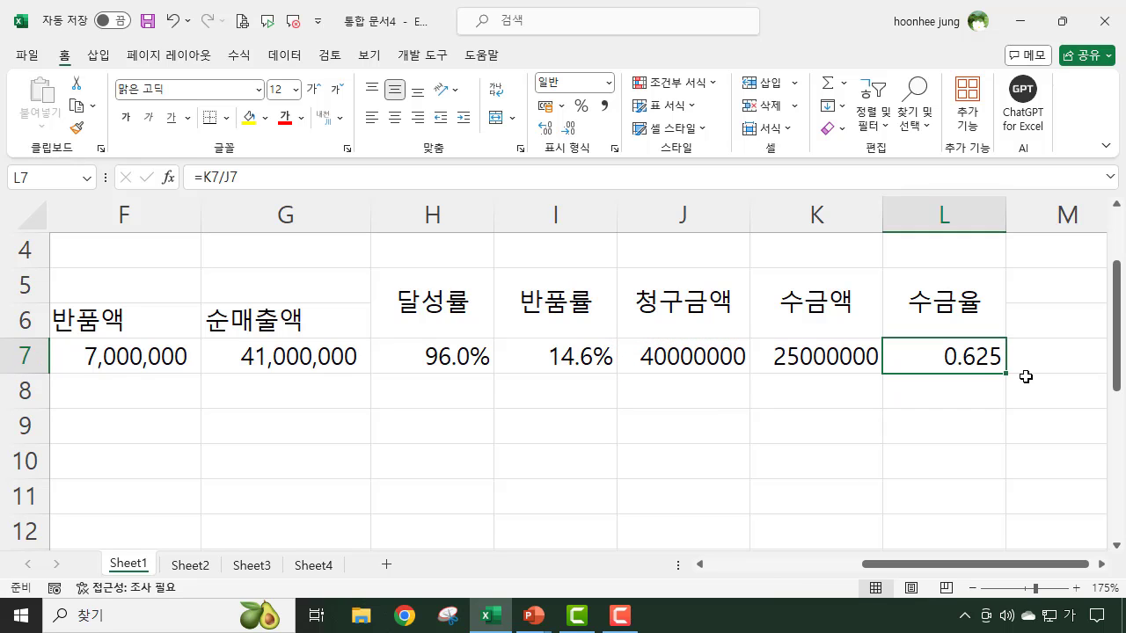
{"action": "left_click", "coordinate": [582, 106]}
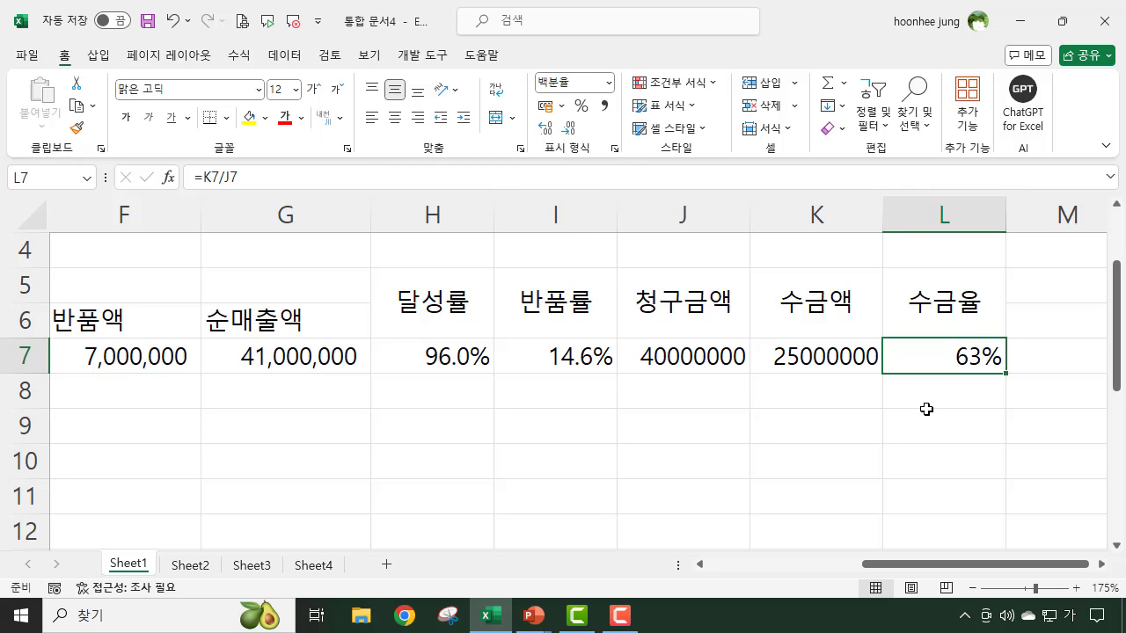
{"action": "left_click", "coordinate": [548, 130]}
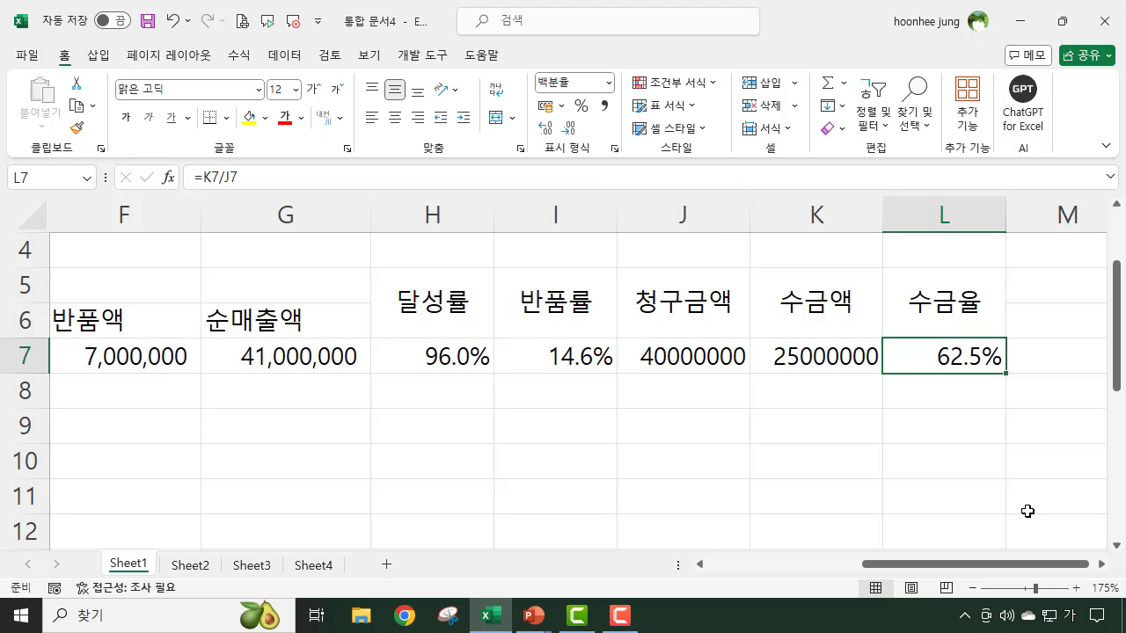
- Apply the comma style to the billed and collected amounts in J7:K7
{"action": "left_click_drag", "start_coordinate": [655, 361], "coordinate": [794, 361]}
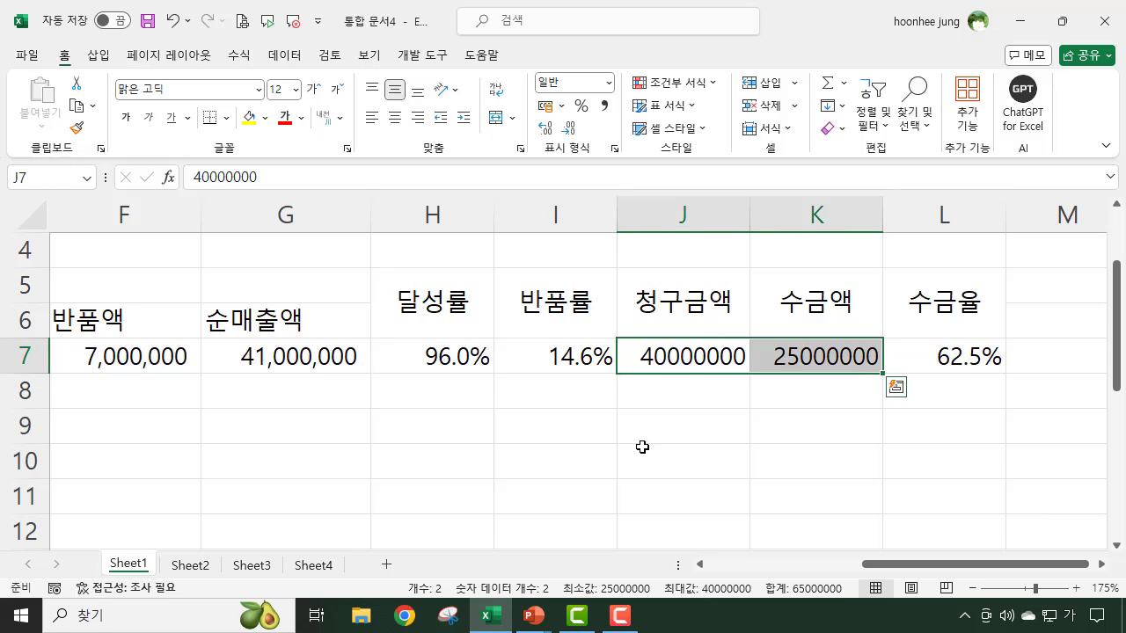
{"action": "left_click", "coordinate": [604, 105]}
{"action": "left_click", "coordinate": [759, 507]}
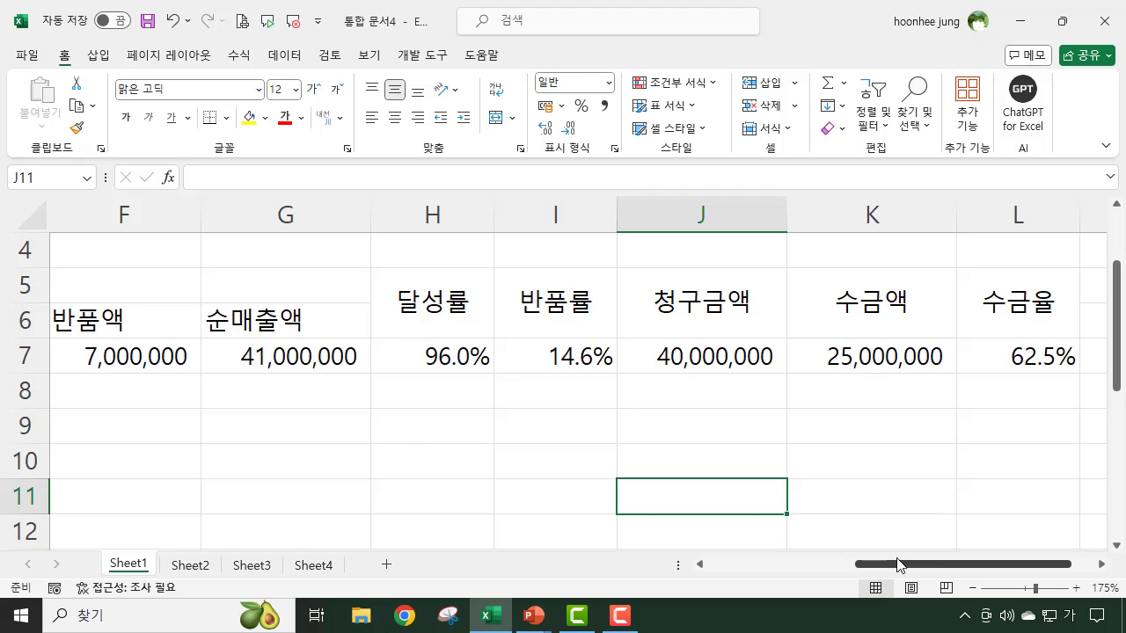
- Enter 1 in cell B7 under 사번 and fill the series down to B16 as 1 to 10
{"action": "left_click_drag", "start_coordinate": [898, 566], "coordinate": [710, 572]}
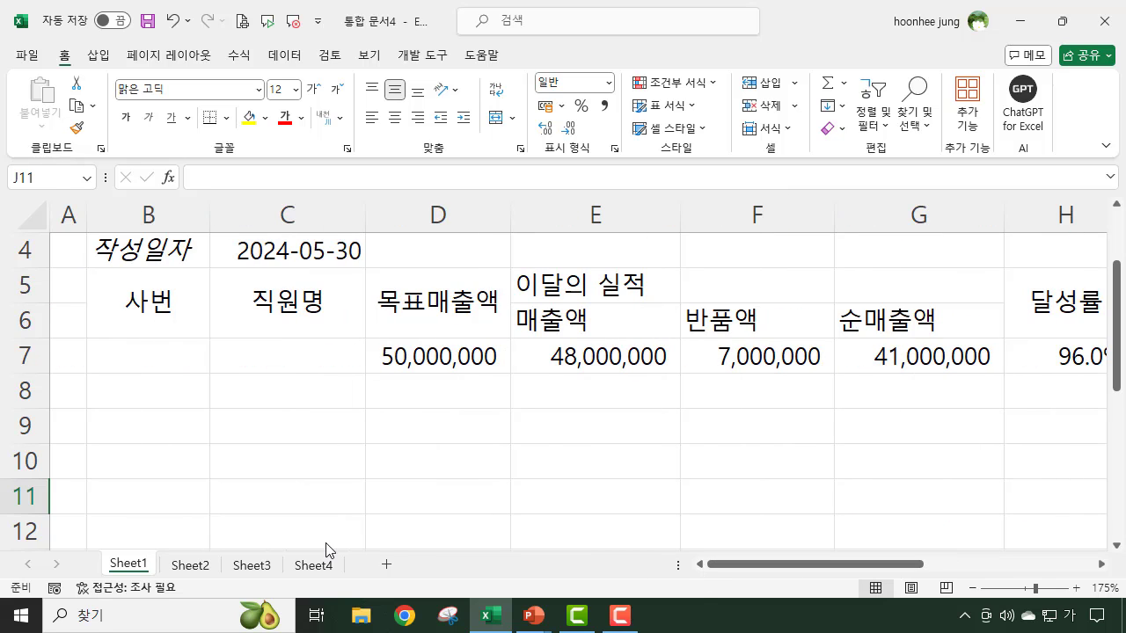
{"action": "left_click", "coordinate": [175, 363]}
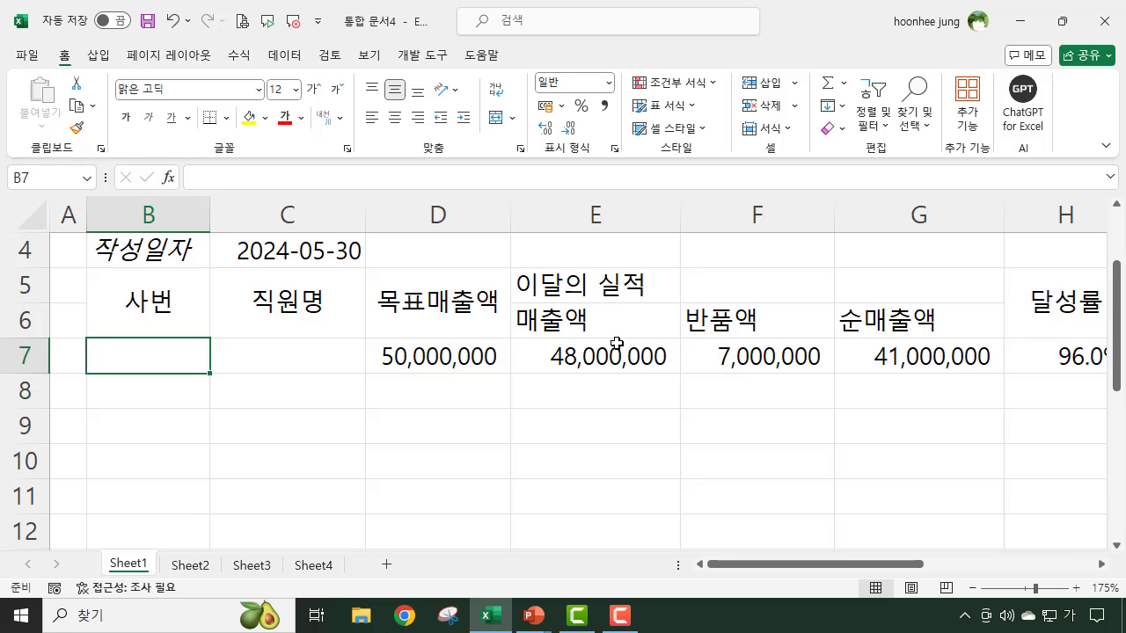
{"action": "type", "text": "1"}
{"action": "key", "text": "Return"}
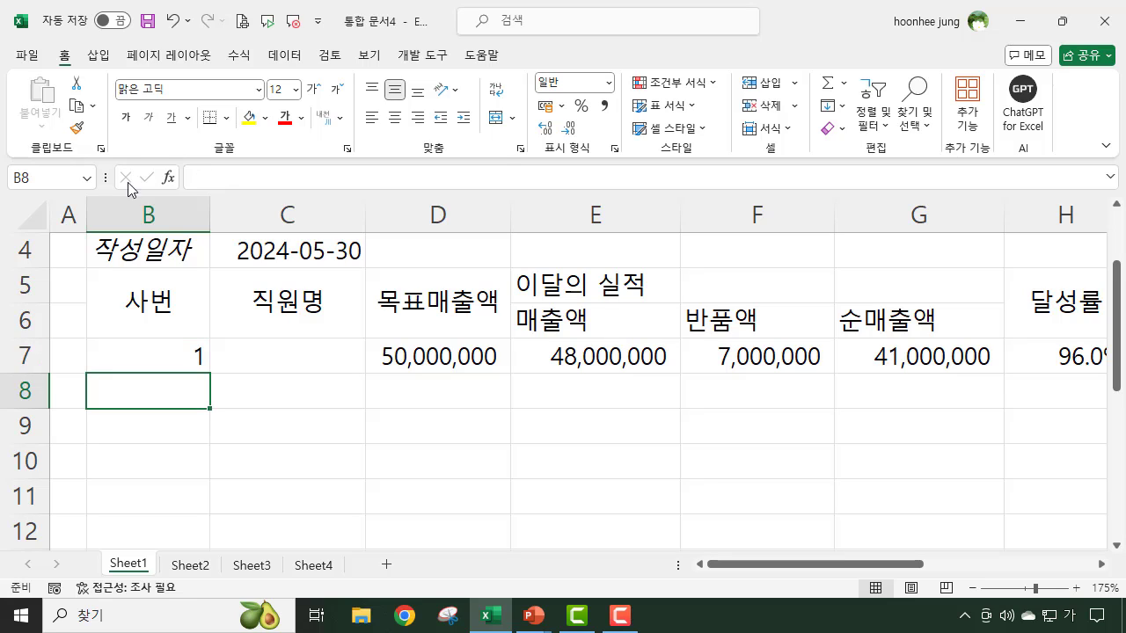
{"action": "left_click", "coordinate": [162, 352]}
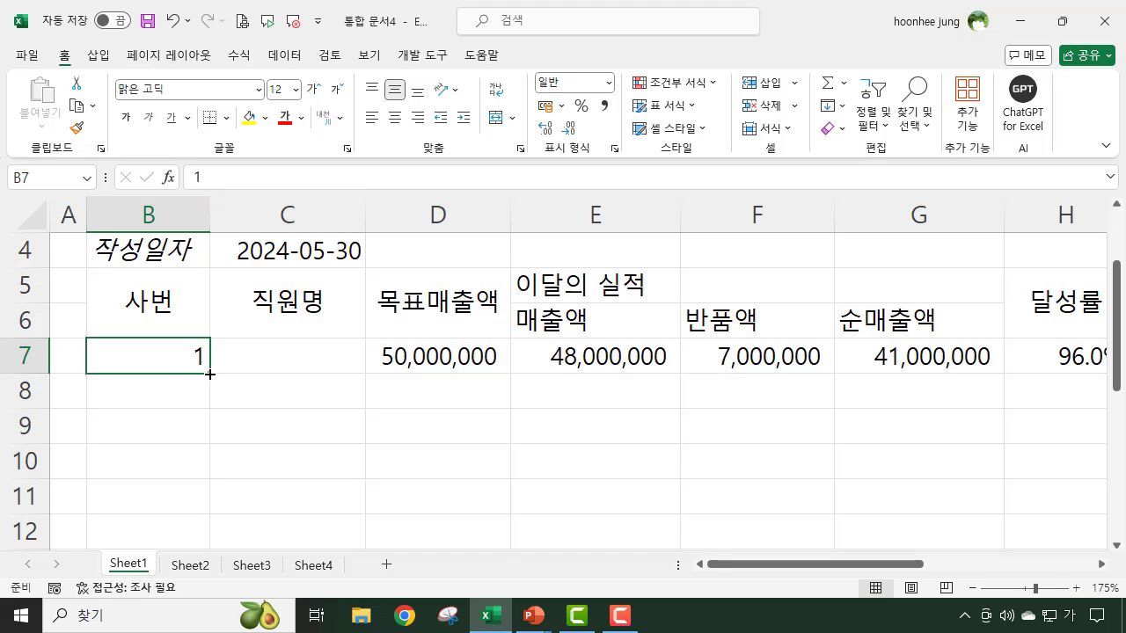
{"action": "left_click_drag", "start_coordinate": [210, 373], "coordinate": [195, 474]}
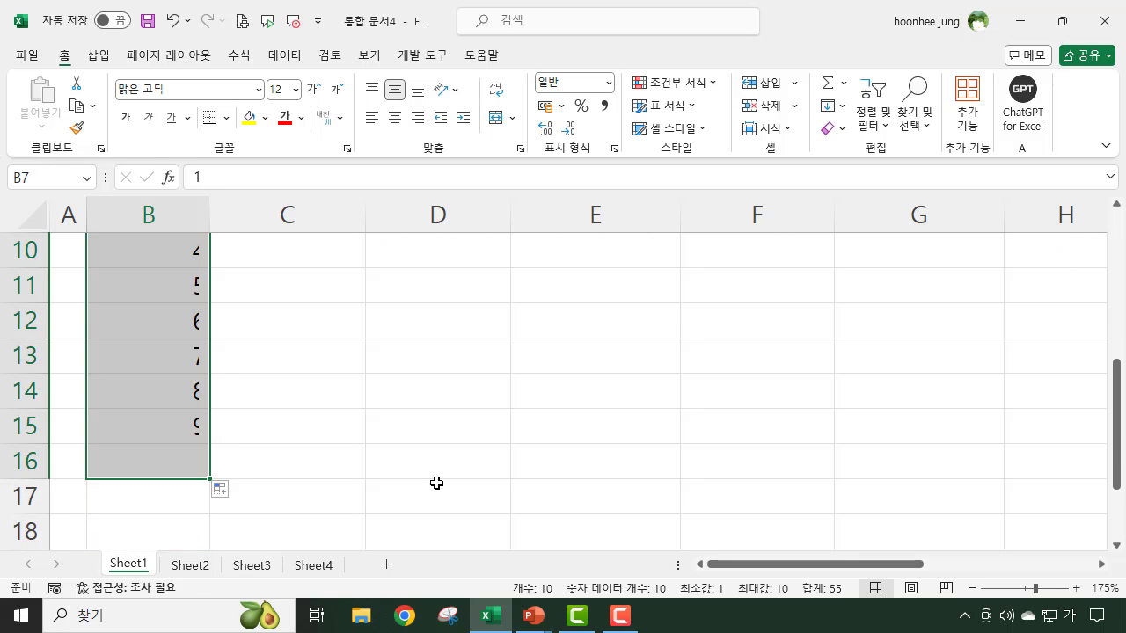
- Review the report's numbered employee rows from row 7 down to row 16
{"action": "scroll", "coordinate": [434, 467], "scroll_direction": "up", "scroll_amount": 3}
{"action": "left_click", "coordinate": [443, 518]}
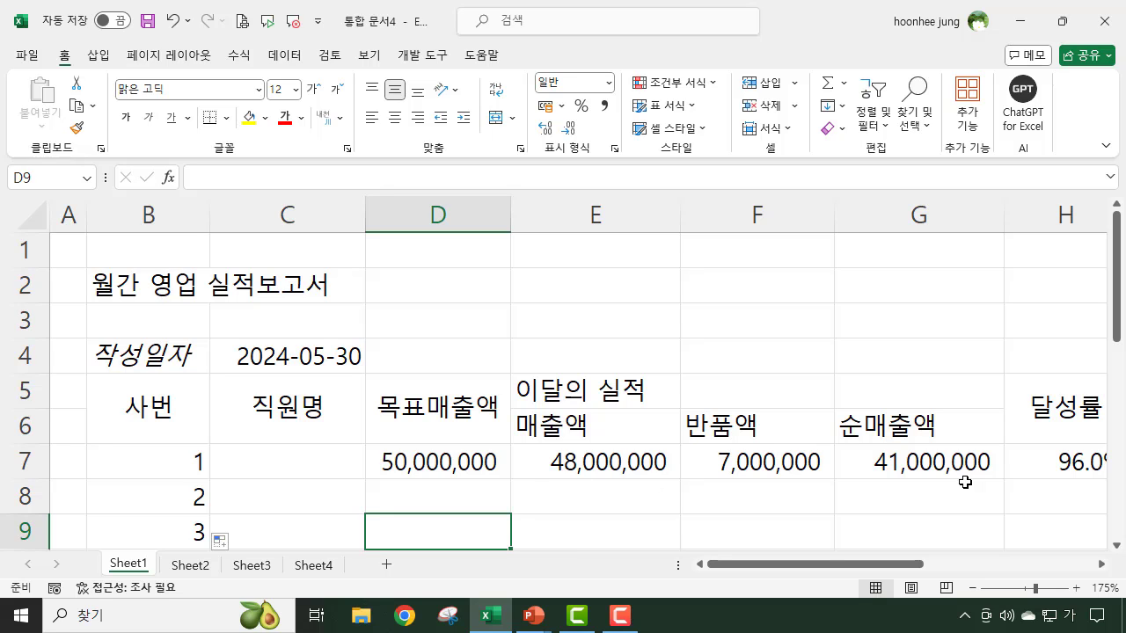
{"action": "left_click", "coordinate": [306, 461]}
{"action": "scroll", "coordinate": [472, 490], "scroll_direction": "down", "scroll_amount": 1}
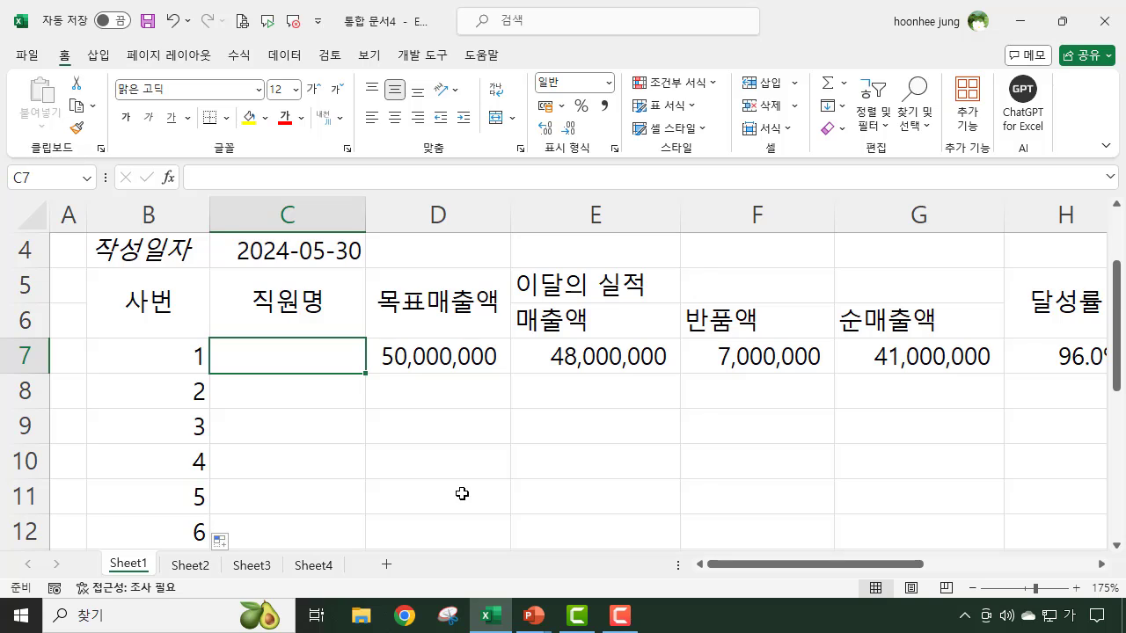
{"action": "scroll", "coordinate": [443, 446], "scroll_direction": "down", "scroll_amount": 2}
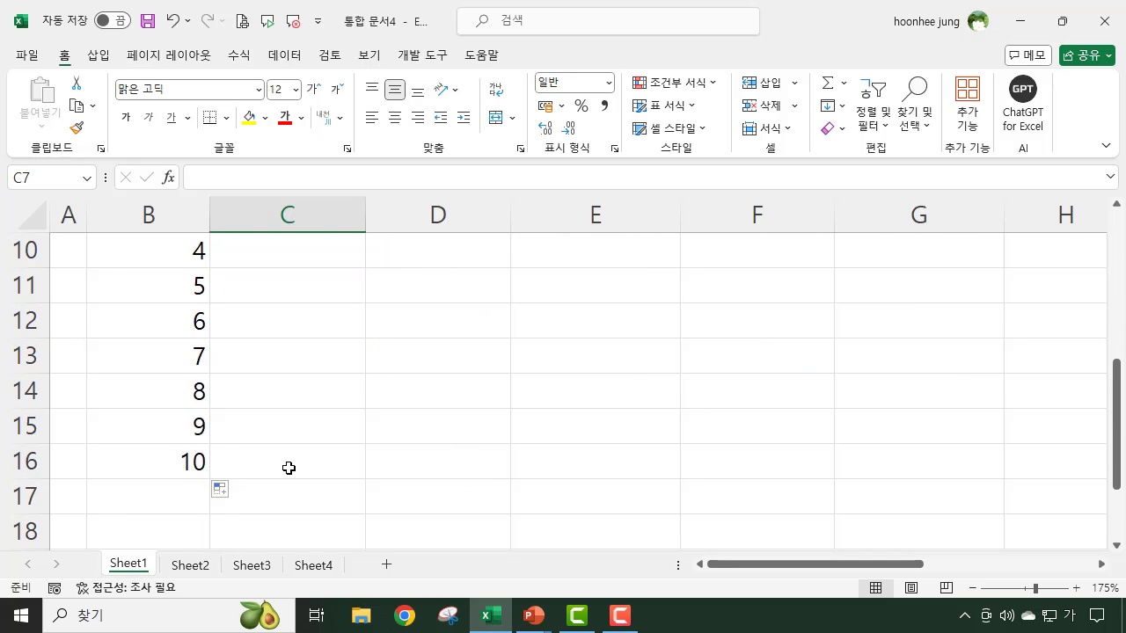
{"action": "left_click", "coordinate": [289, 467]}
{"action": "left_click", "coordinate": [449, 473]}
{"action": "scroll", "coordinate": [645, 467], "scroll_direction": "up", "scroll_amount": 2}
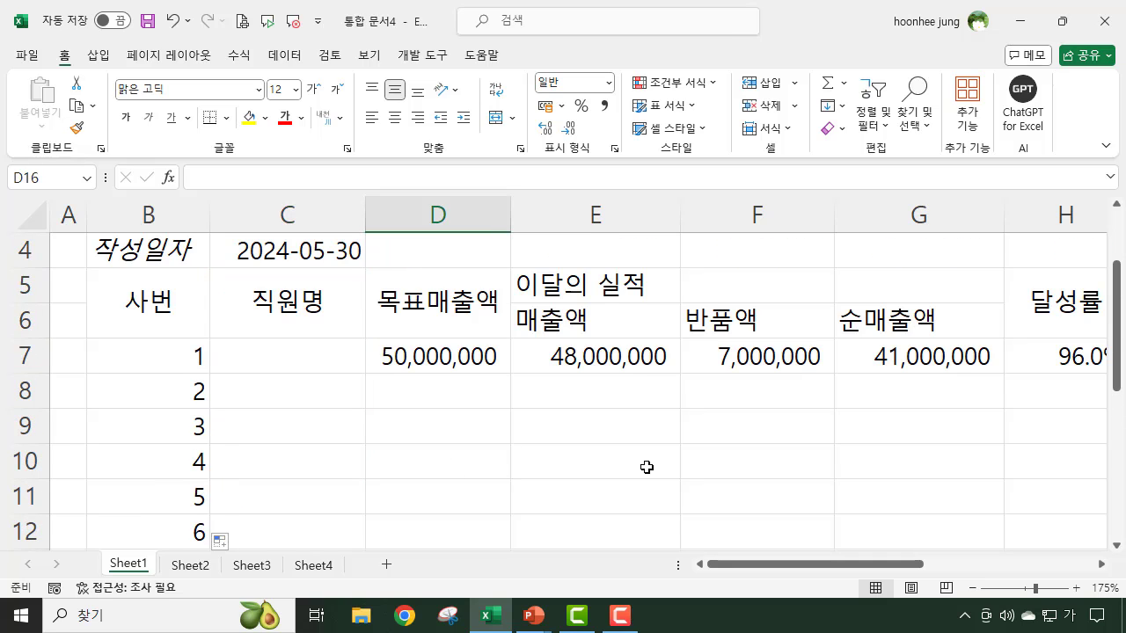
- Review the row 8 cells from 사번 to 수금율 against the figures and formulas in row 7
{"action": "left_click", "coordinate": [925, 358]}
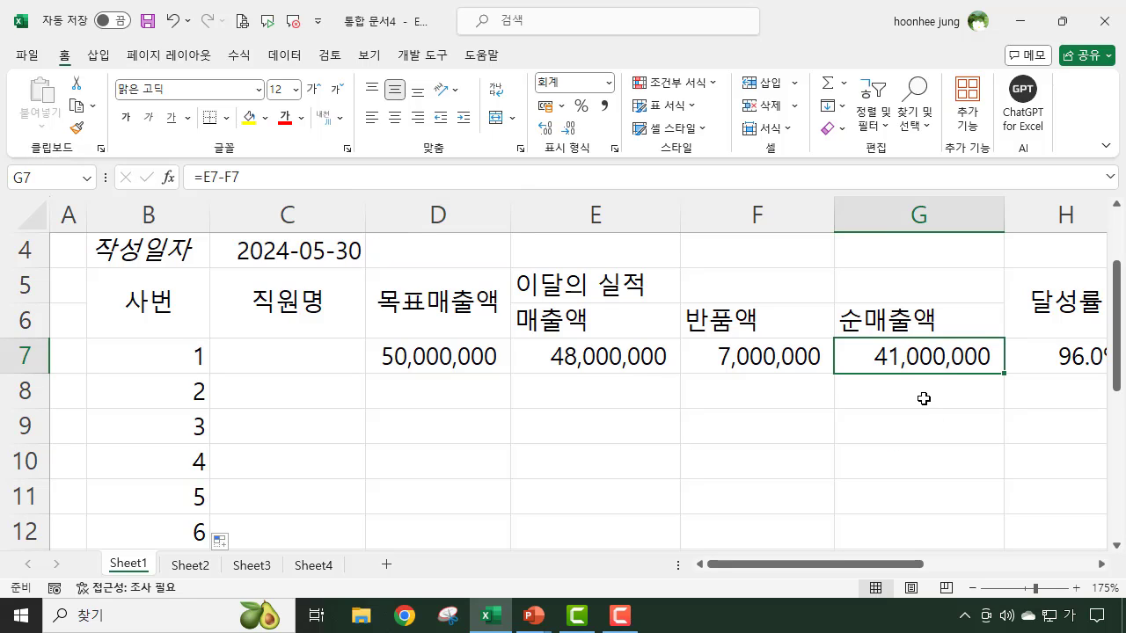
{"action": "left_click", "coordinate": [923, 398]}
{"action": "left_click", "coordinate": [172, 387]}
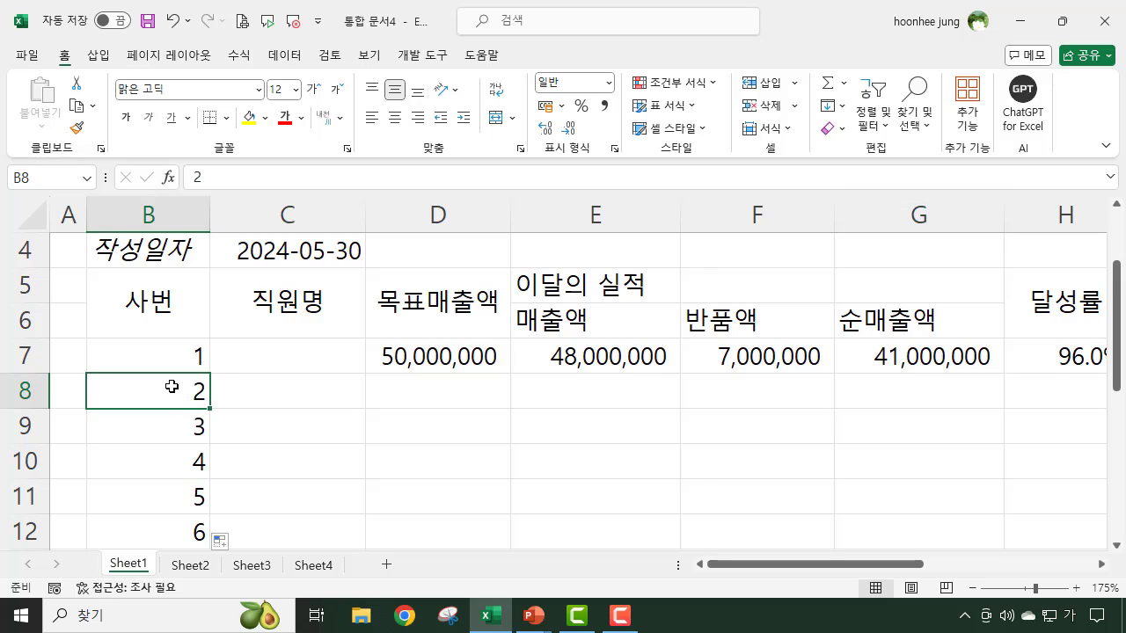
{"action": "left_click", "coordinate": [355, 401]}
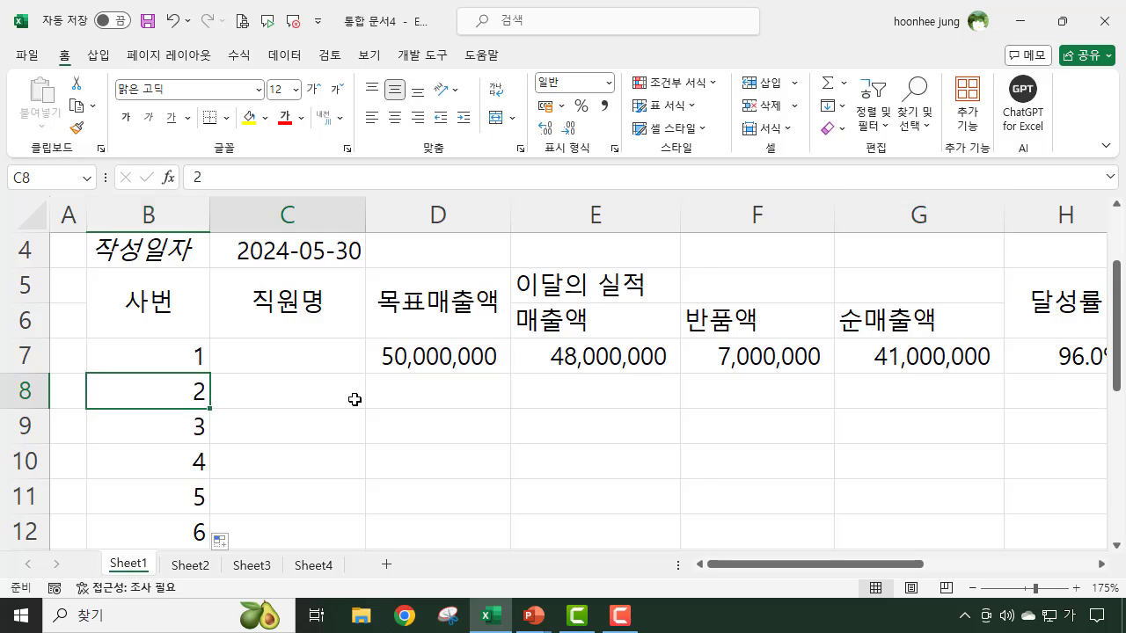
{"action": "left_click", "coordinate": [444, 398]}
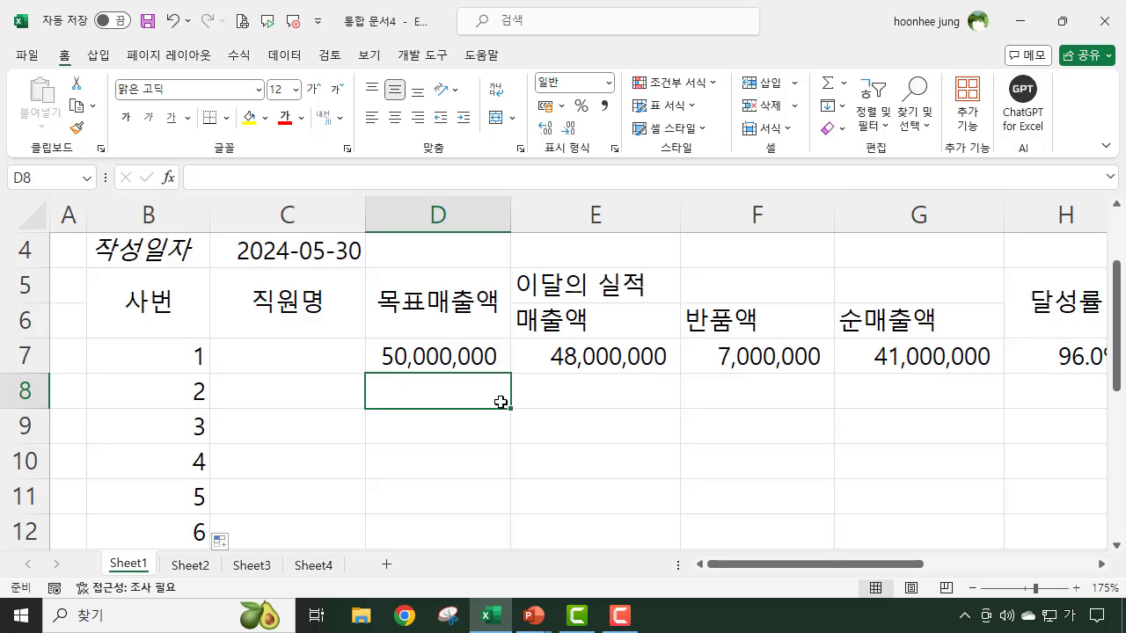
{"action": "left_click", "coordinate": [586, 391]}
{"action": "left_click", "coordinate": [771, 389]}
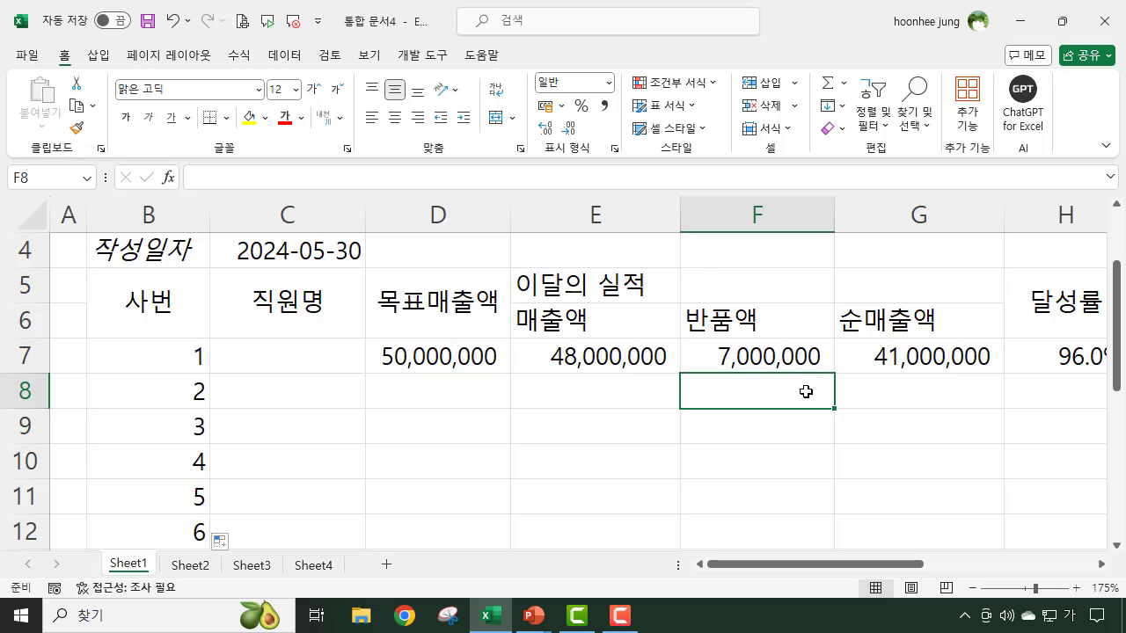
{"action": "left_click", "coordinate": [603, 387]}
{"action": "left_click", "coordinate": [726, 393]}
{"action": "left_click", "coordinate": [948, 401]}
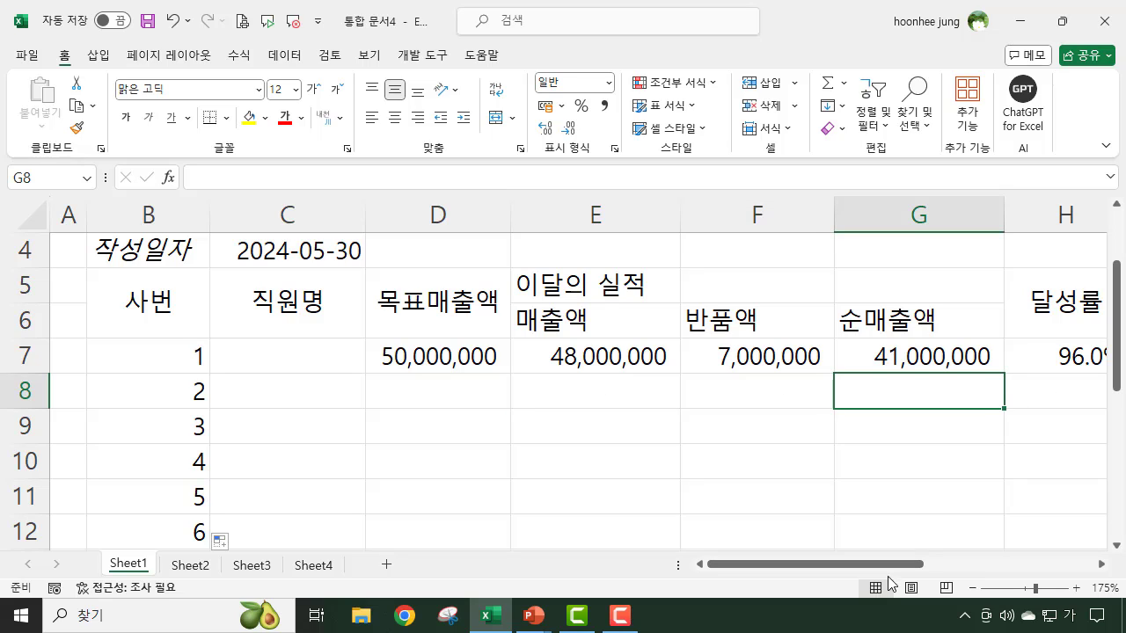
{"action": "left_click_drag", "start_coordinate": [887, 565], "coordinate": [976, 570]}
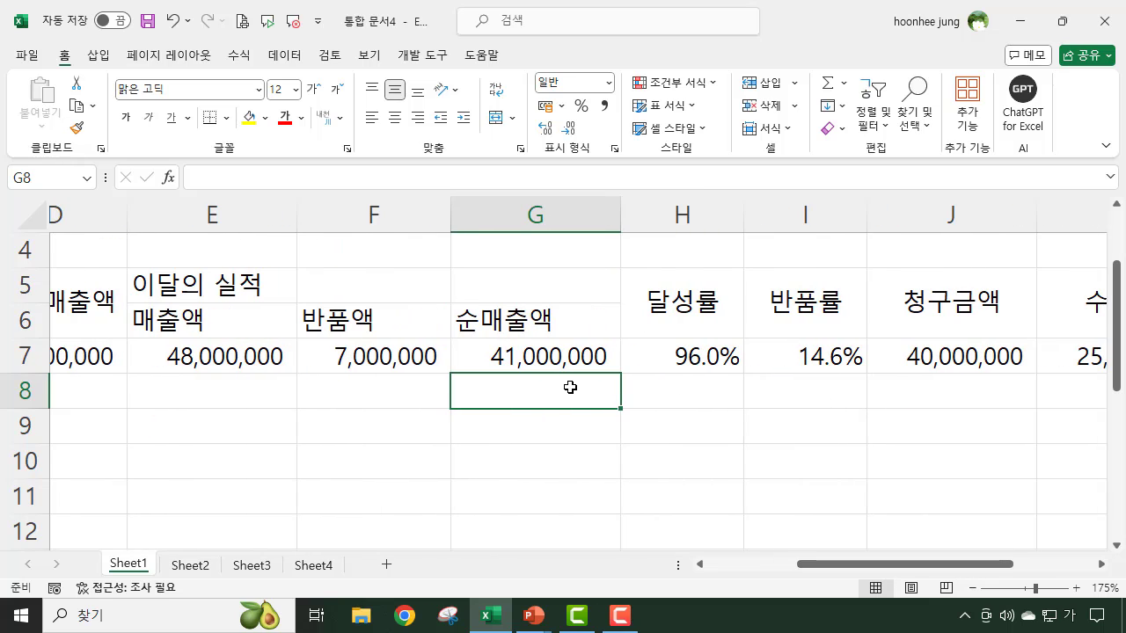
{"action": "left_click_drag", "start_coordinate": [570, 387], "coordinate": [811, 388]}
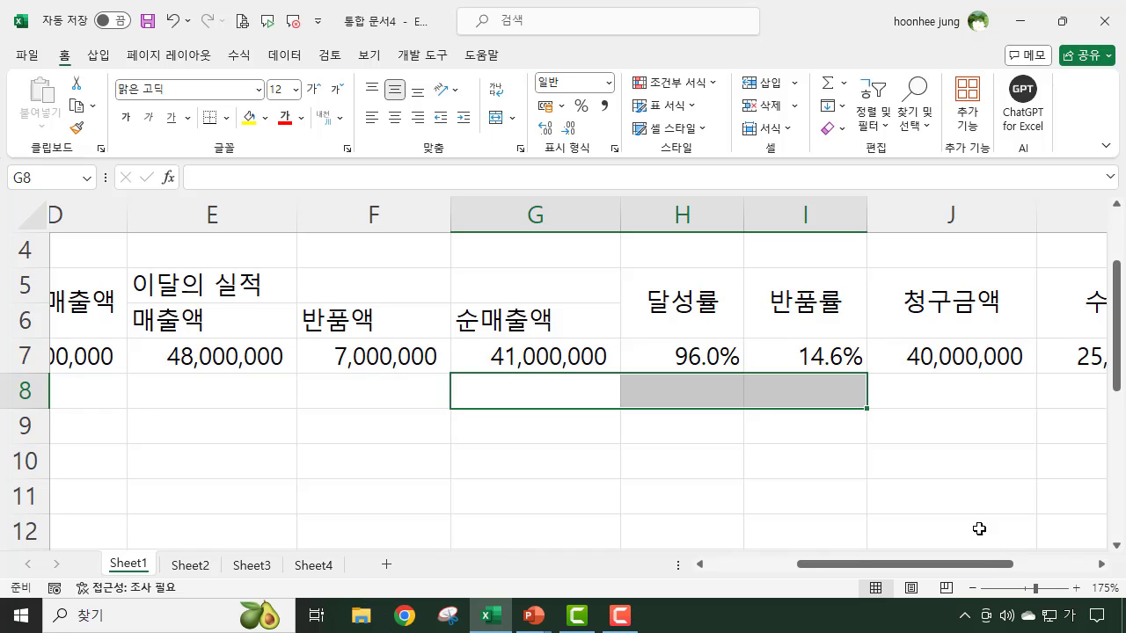
{"action": "left_click_drag", "start_coordinate": [984, 571], "coordinate": [1042, 571]}
{"action": "left_click", "coordinate": [708, 402]}
{"action": "left_click", "coordinate": [839, 393]}
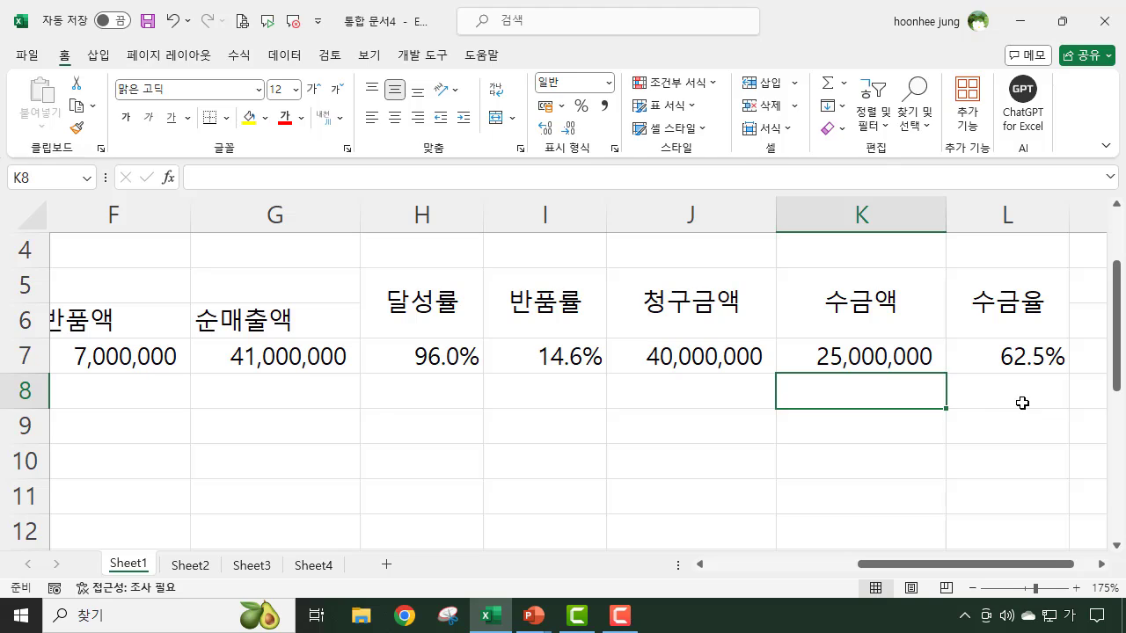
{"action": "left_click", "coordinate": [1037, 403]}
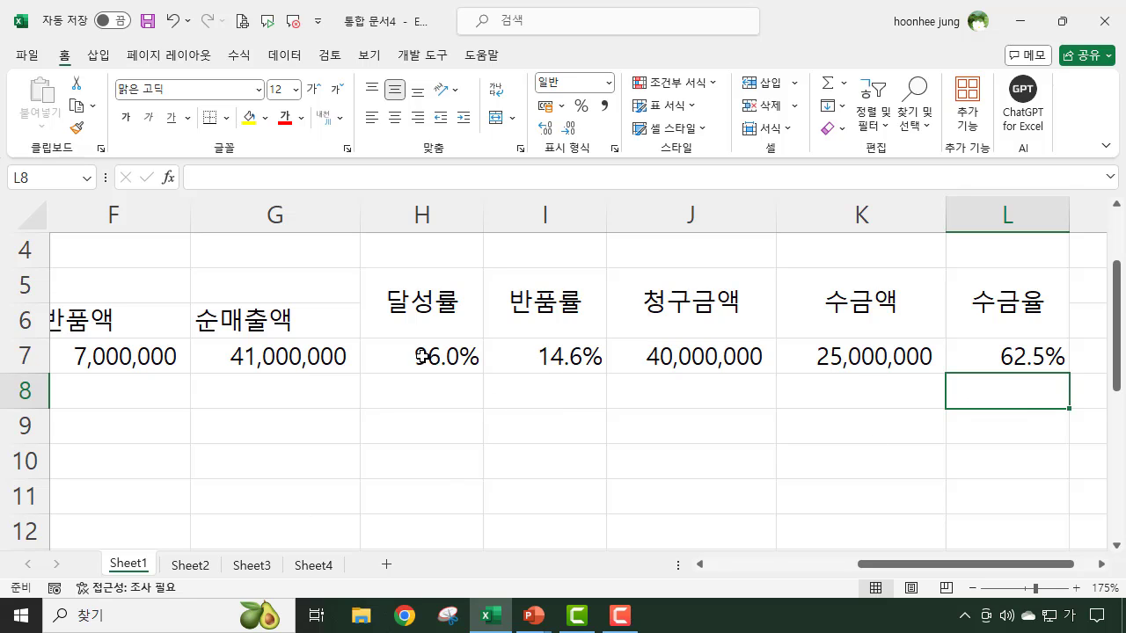
- Copy the 달성률 and 반품률 formulas in H7:I7 down to row 16
{"action": "left_click_drag", "start_coordinate": [414, 356], "coordinate": [555, 357]}
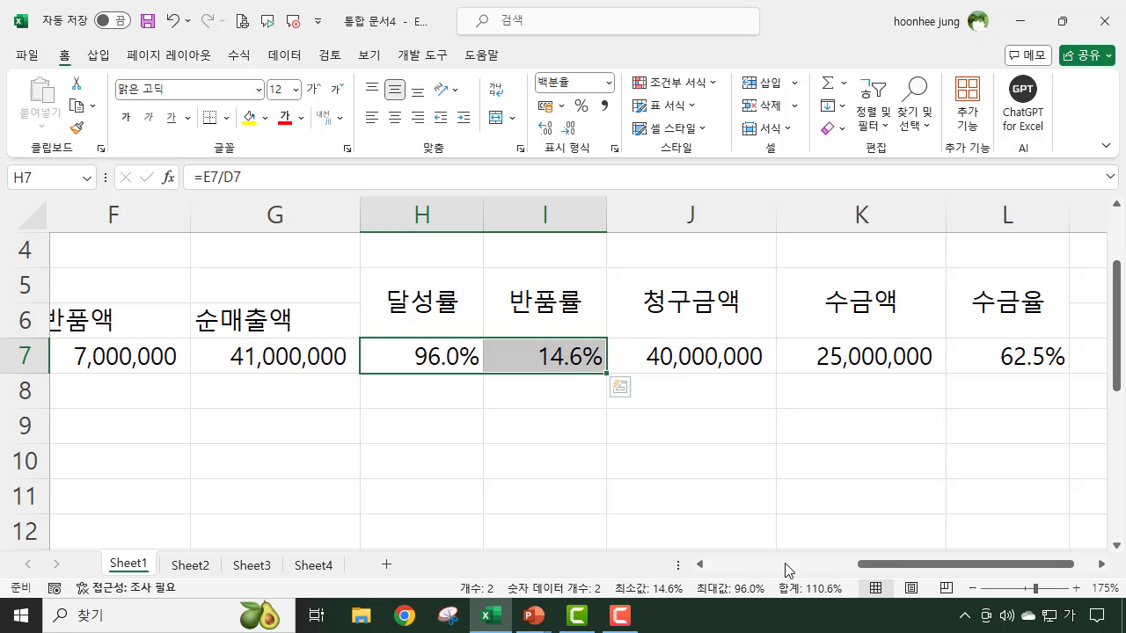
{"action": "left_click_drag", "start_coordinate": [862, 564], "coordinate": [756, 568]}
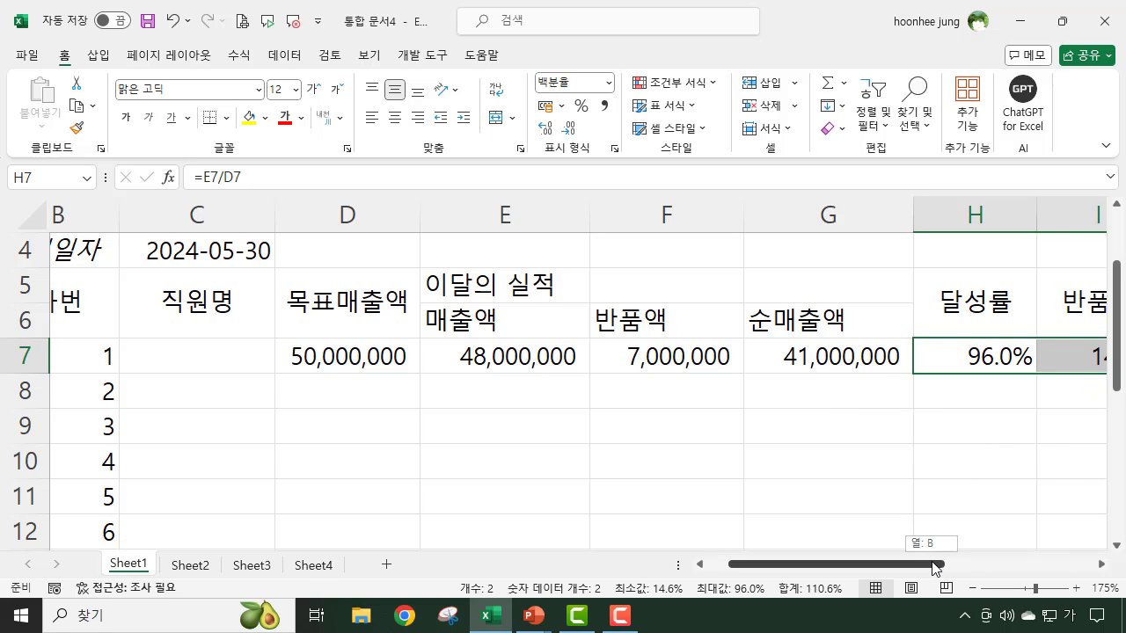
{"action": "scroll", "coordinate": [929, 536], "scroll_direction": "right", "scroll_amount": 2}
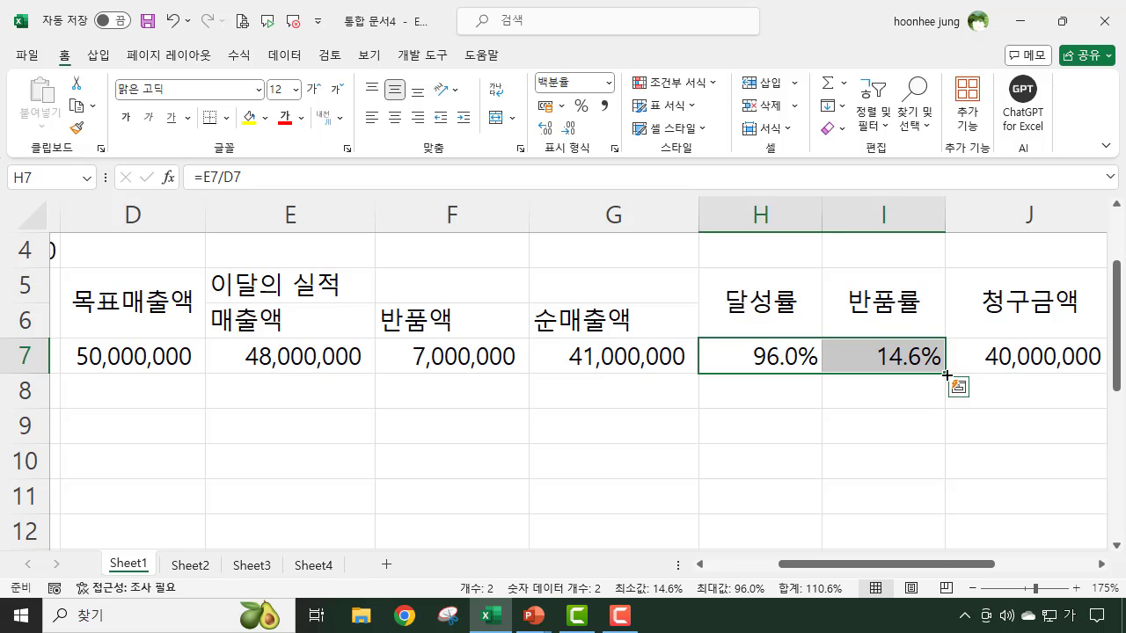
{"action": "left_click_drag", "start_coordinate": [946, 375], "coordinate": [940, 512]}
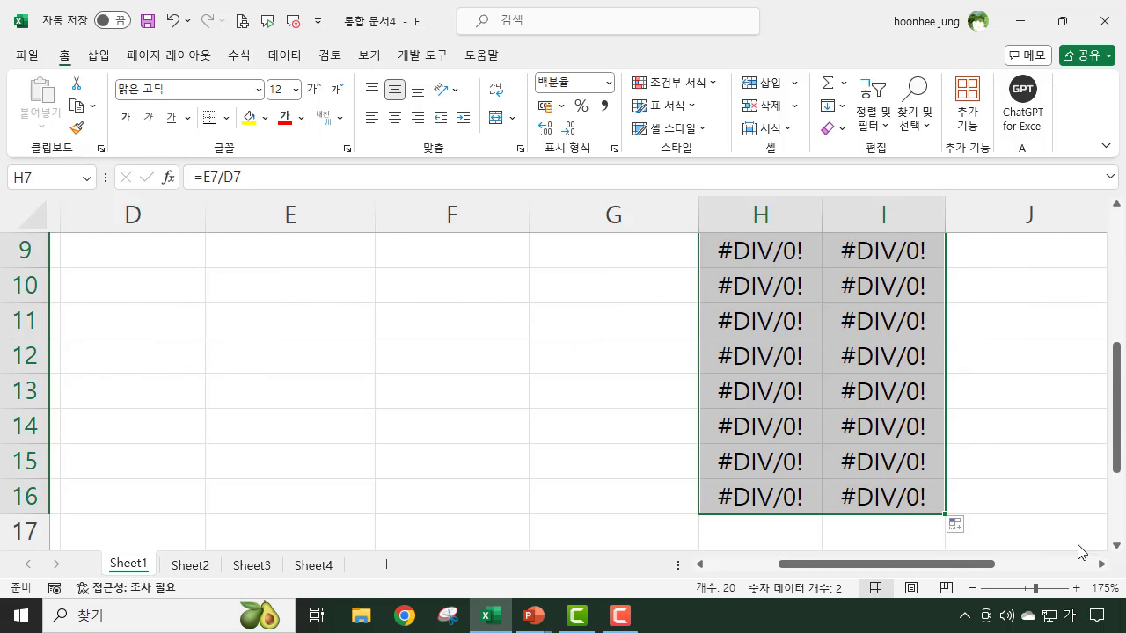
{"action": "scroll", "coordinate": [1005, 457], "scroll_direction": "up", "scroll_amount": 2}
{"action": "left_click", "coordinate": [986, 464]}
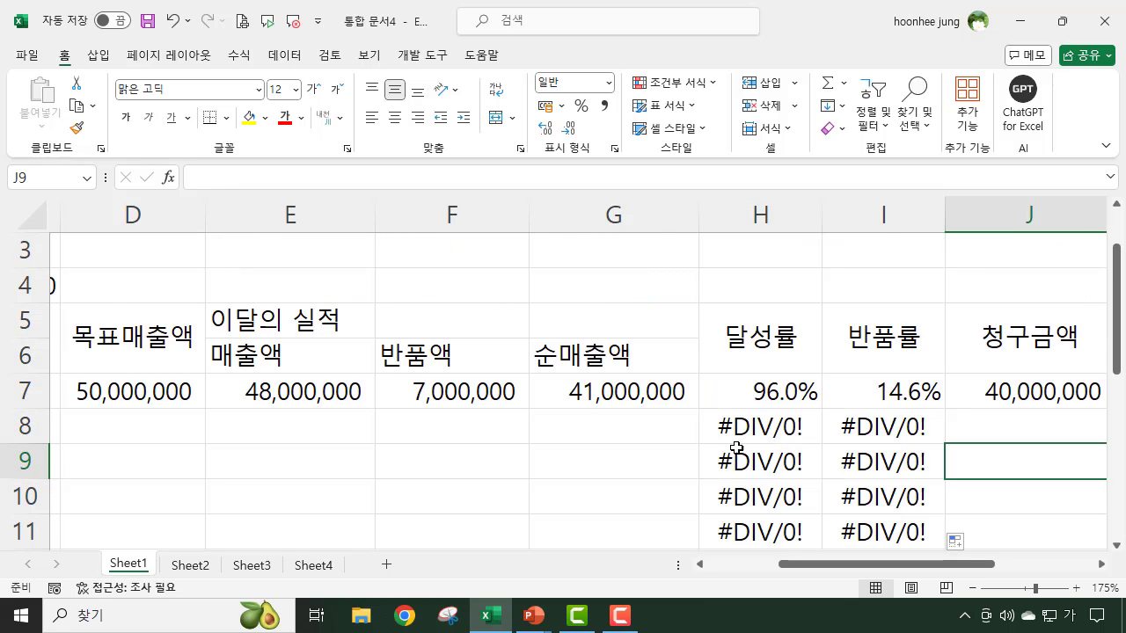
{"action": "left_click", "coordinate": [748, 427]}
{"action": "key", "text": "Right"}
{"action": "left_click", "coordinate": [749, 454]}
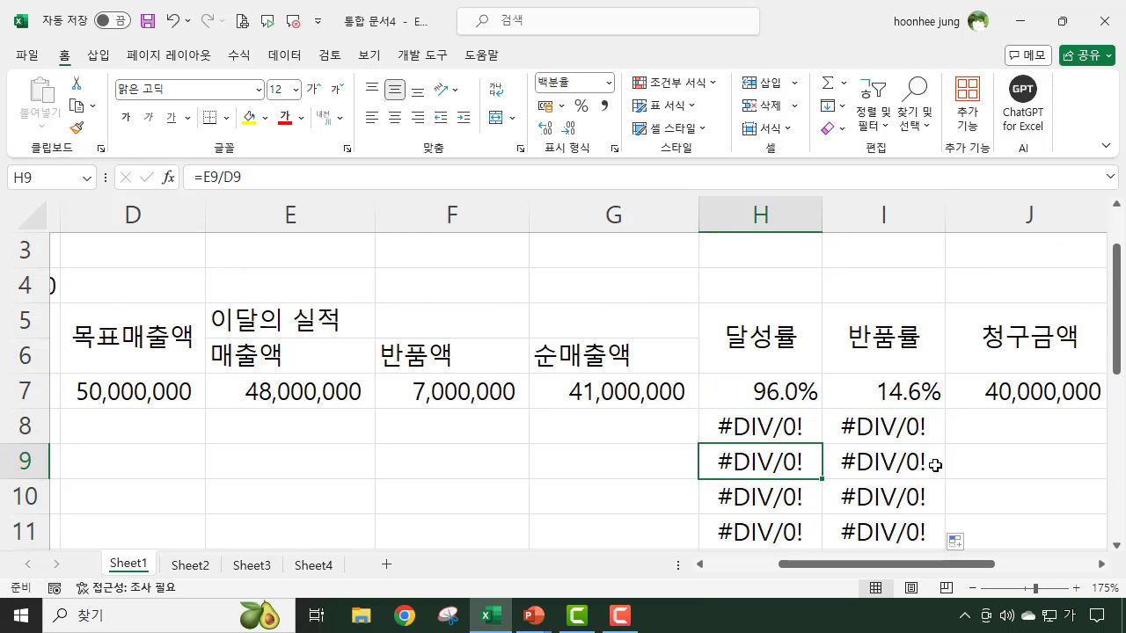
{"action": "left_click", "coordinate": [929, 460]}
- Copy the 순매출액 formula in G7 down to G16
{"action": "left_click", "coordinate": [640, 392]}
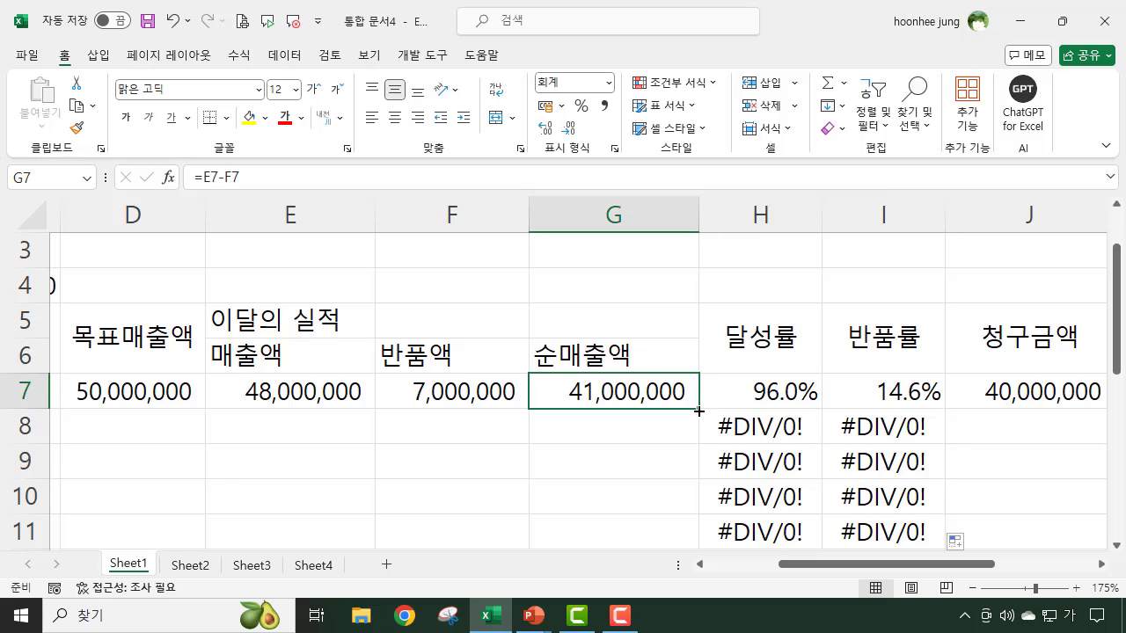
{"action": "left_click_drag", "start_coordinate": [699, 411], "coordinate": [687, 507]}
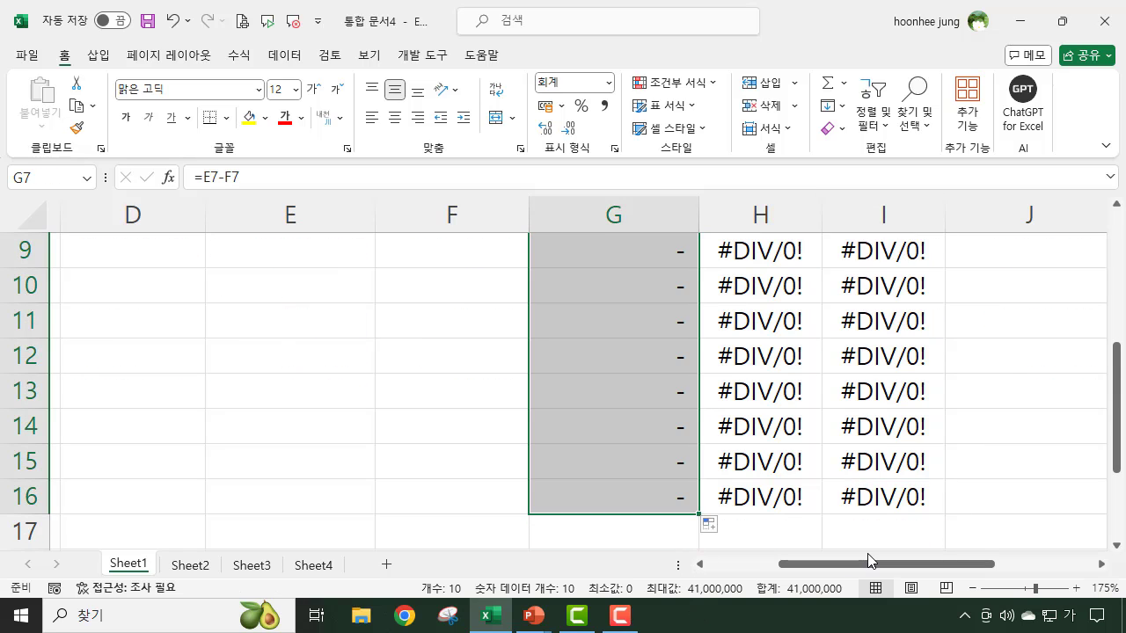
{"action": "scroll", "coordinate": [869, 559], "scroll_direction": "up", "scroll_amount": 1}
{"action": "scroll", "coordinate": [747, 531], "scroll_direction": "up", "scroll_amount": 2}
{"action": "scroll", "coordinate": [748, 501], "scroll_direction": "down", "scroll_amount": 1}
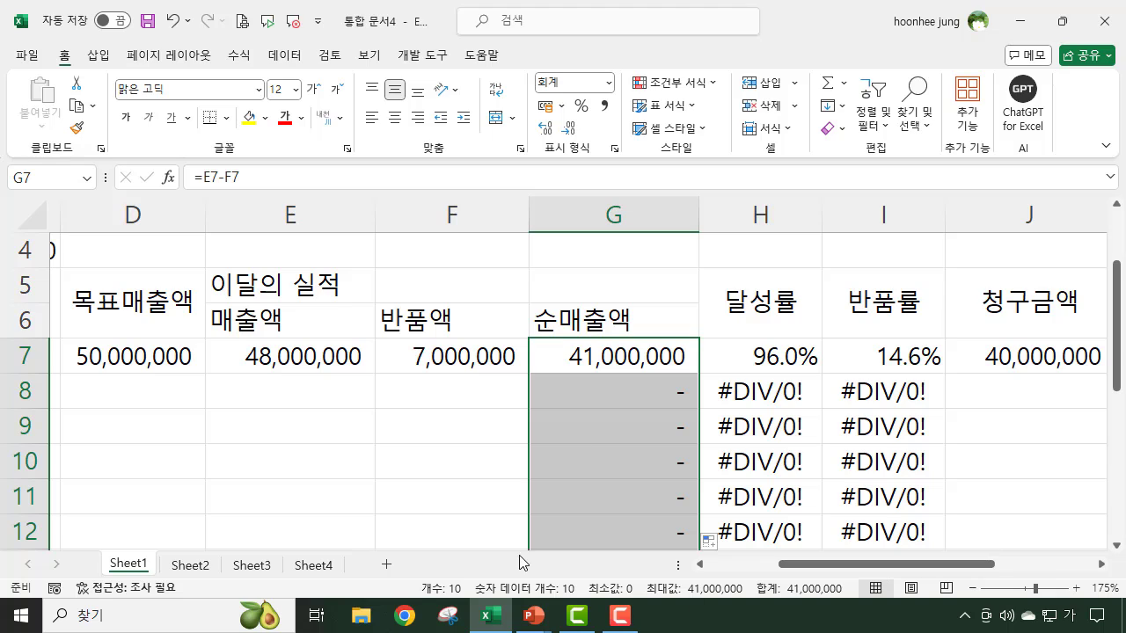
- Examine the copied 순매출액, 달성률 and 반품률 formulas in row 8 and the D8:F8 cells they depend on
{"action": "left_click", "coordinate": [669, 389]}
{"action": "left_click", "coordinate": [748, 389]}
{"action": "left_click", "coordinate": [902, 404]}
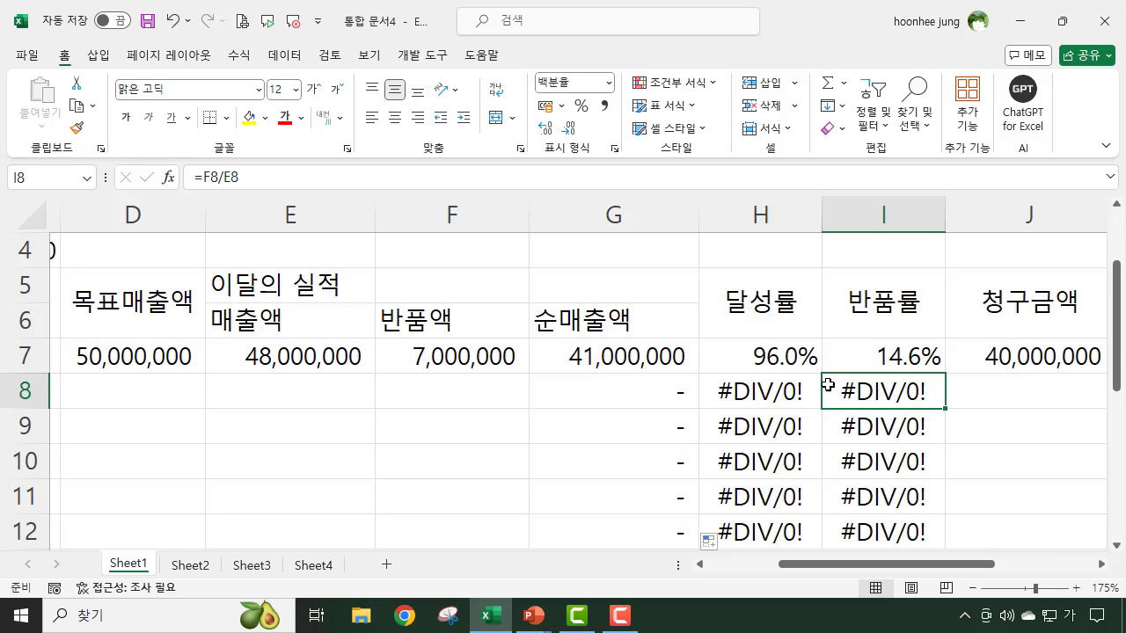
{"action": "left_click", "coordinate": [745, 392]}
{"action": "left_click", "coordinate": [871, 390]}
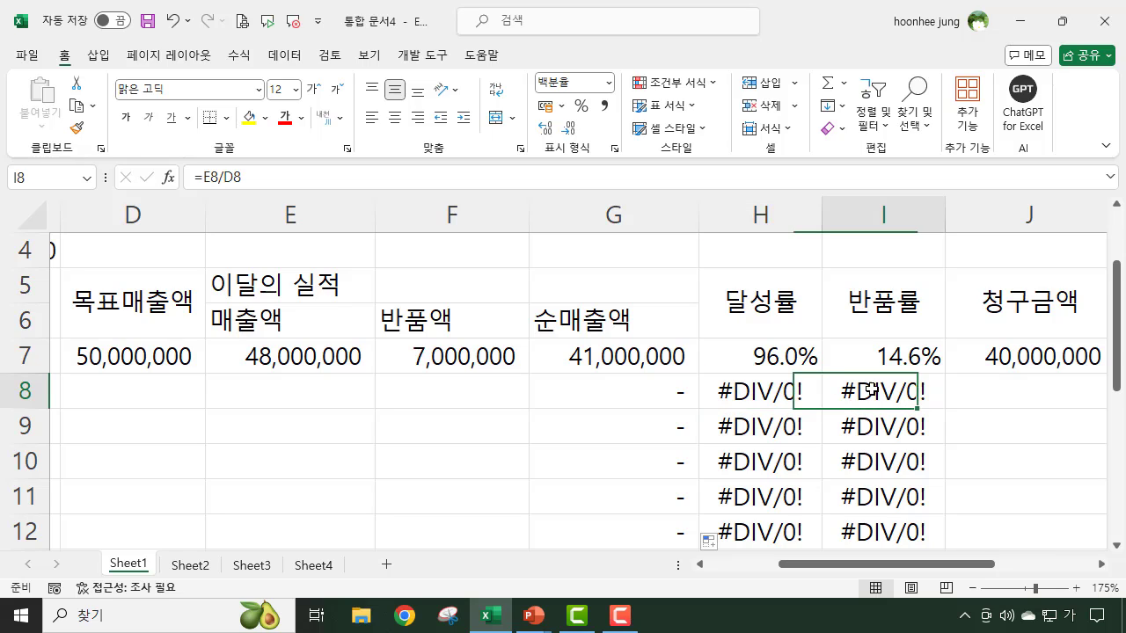
{"action": "left_click", "coordinate": [126, 376]}
{"action": "left_click", "coordinate": [305, 385]}
{"action": "left_click", "coordinate": [439, 385]}
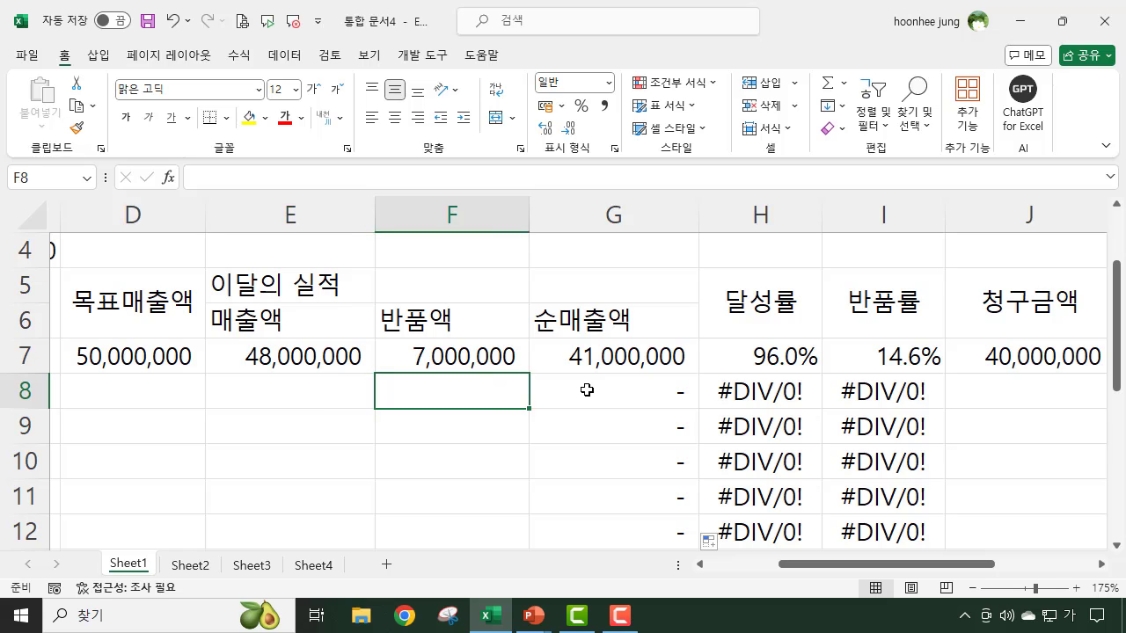
{"action": "left_click", "coordinate": [585, 390]}
{"action": "left_click", "coordinate": [140, 392]}
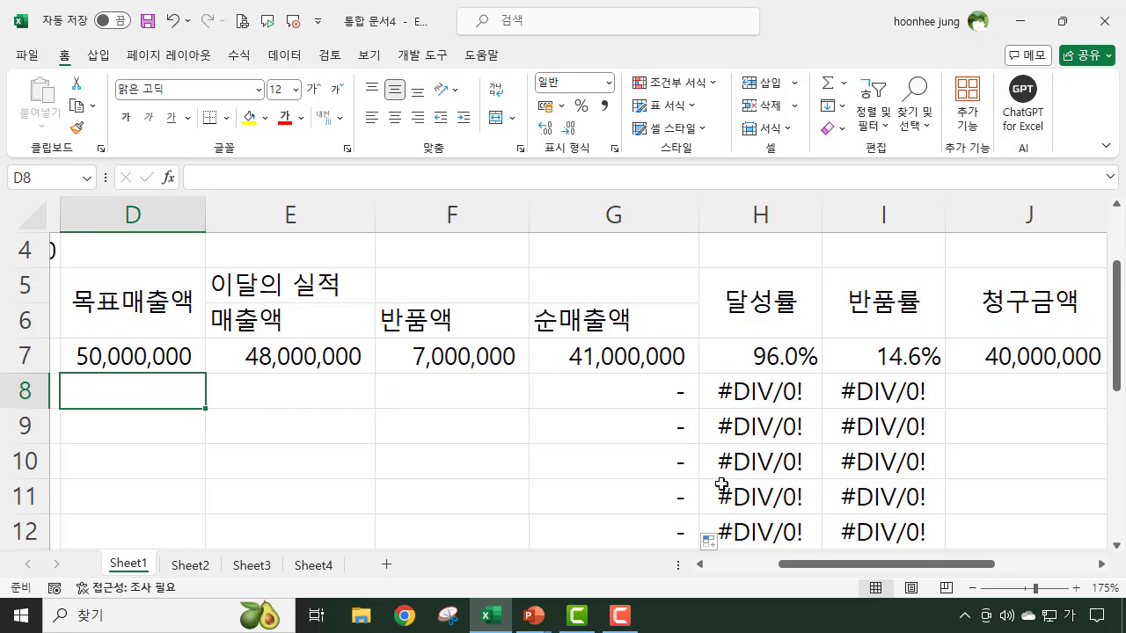
- Freeze the panes at cell C7 to lock the header rows and the 사번 column
{"action": "left_click_drag", "start_coordinate": [897, 564], "coordinate": [857, 568]}
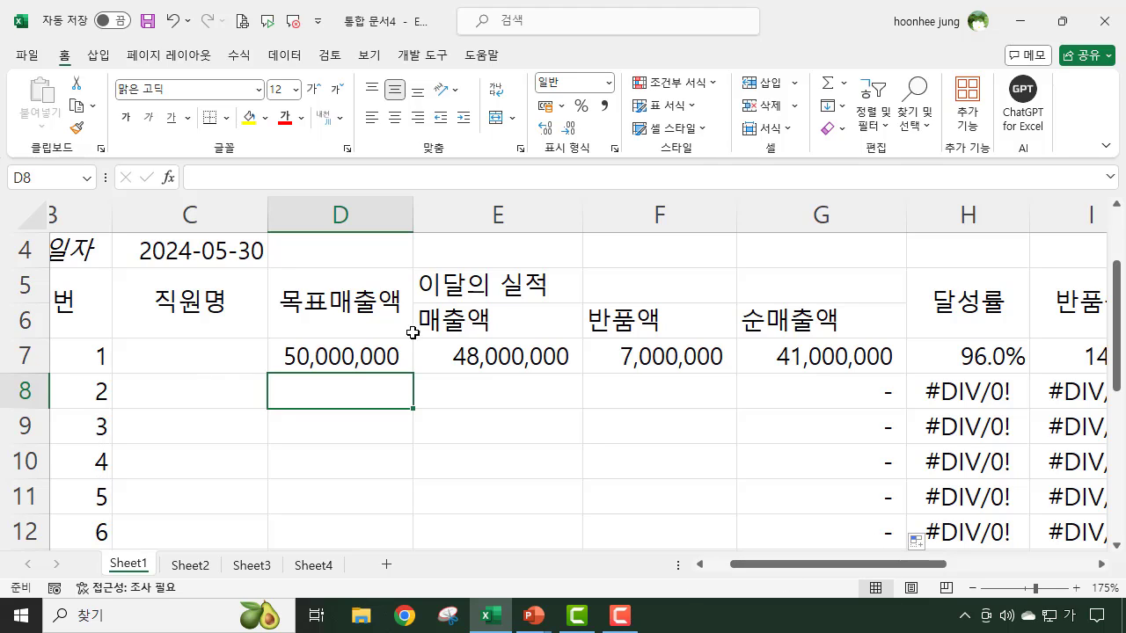
{"action": "left_click", "coordinate": [141, 388]}
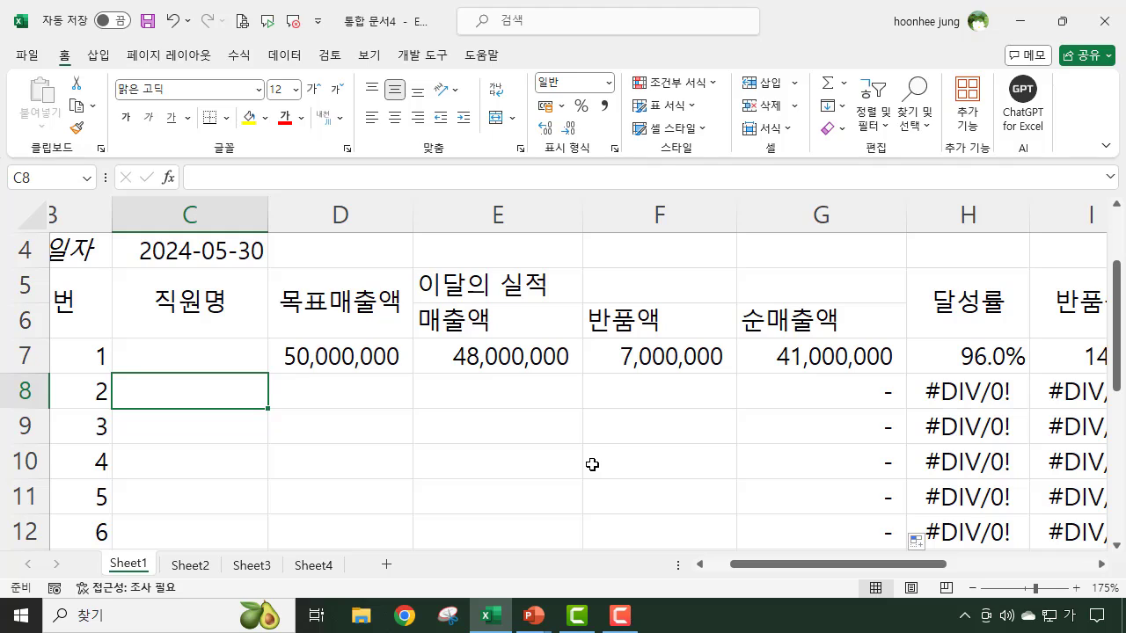
{"action": "left_click", "coordinate": [151, 352]}
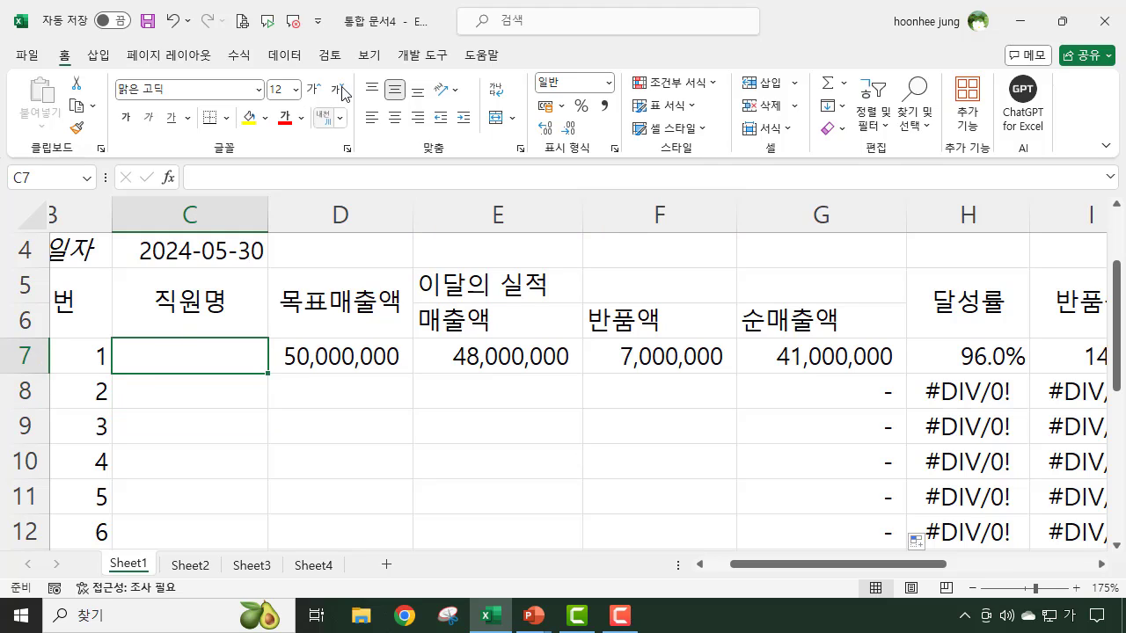
{"action": "left_click", "coordinate": [369, 58]}
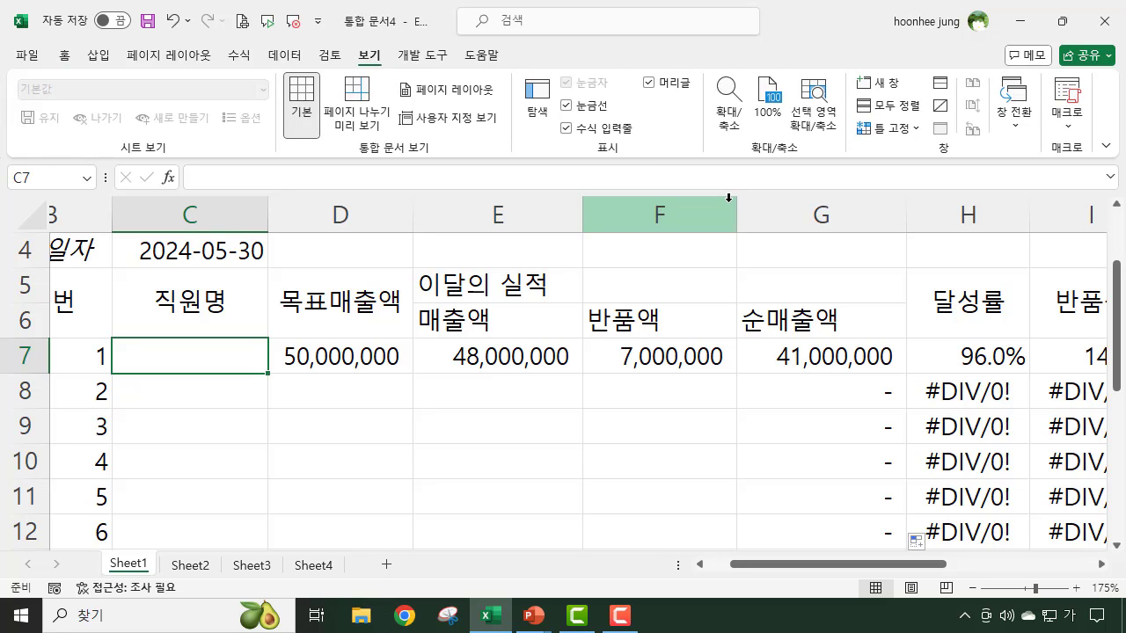
{"action": "left_click", "coordinate": [918, 130]}
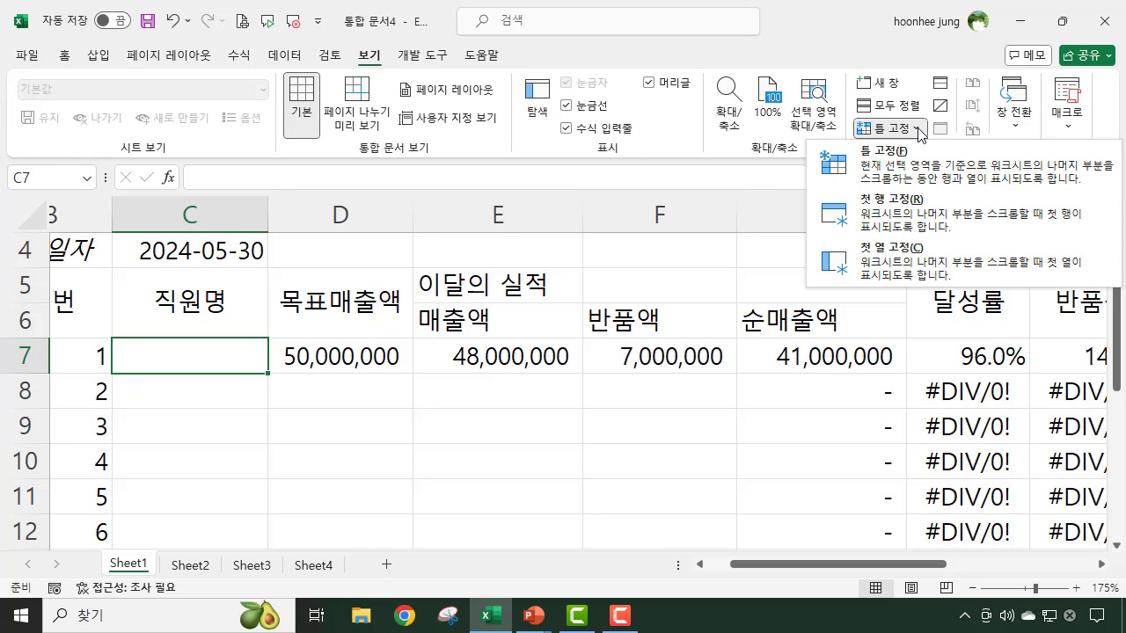
{"action": "left_click", "coordinate": [876, 165]}
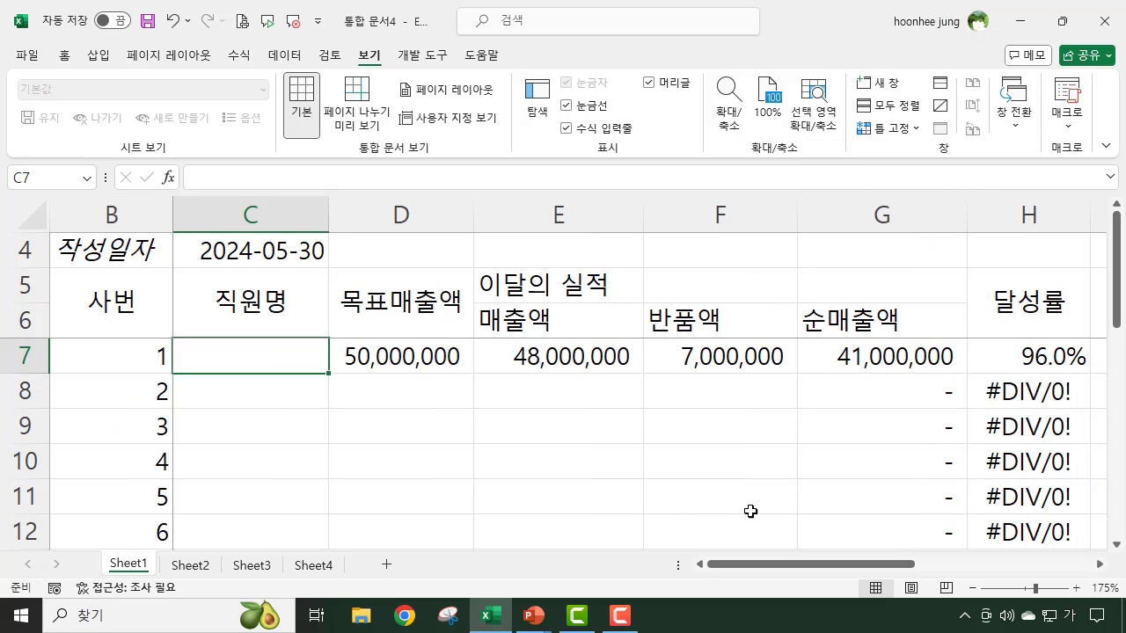
- Enter 75000000 as the 목표매출액 for employee 2 in cell D8
{"action": "left_click_drag", "start_coordinate": [851, 572], "coordinate": [876, 574]}
{"action": "left_click", "coordinate": [285, 403]}
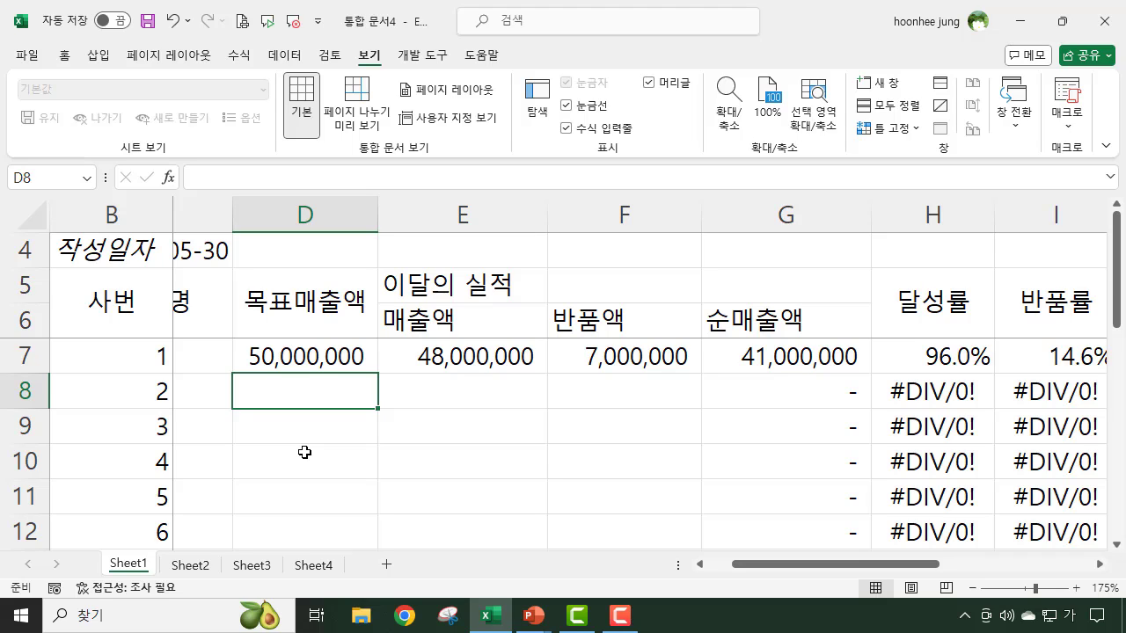
{"action": "type", "text": "750000"}
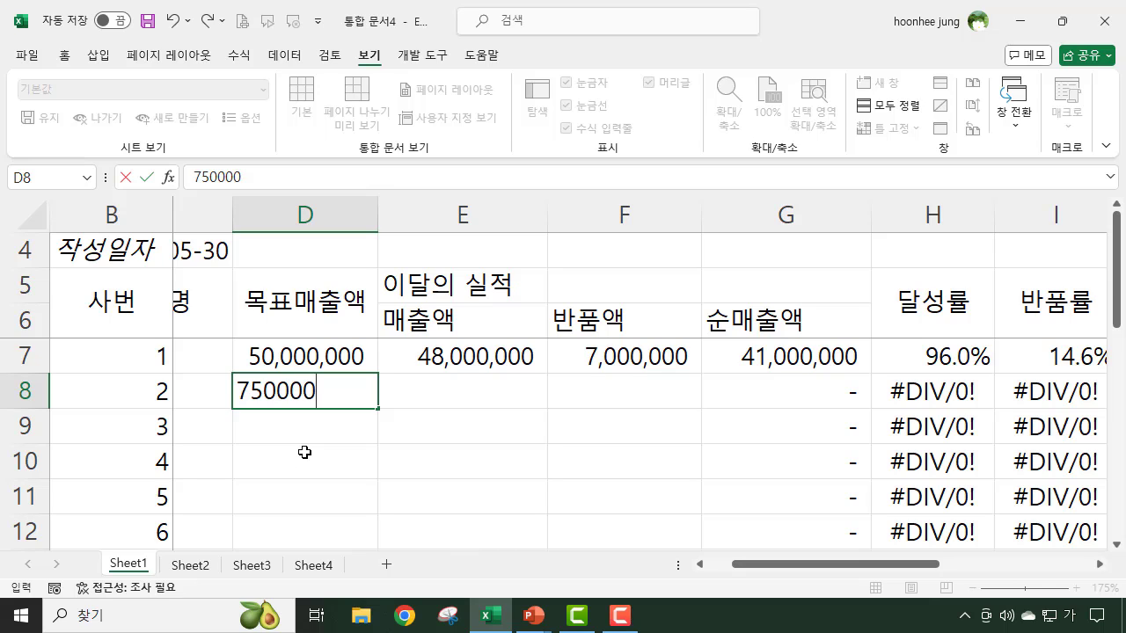
{"action": "type", "text": "00"}
{"action": "key", "text": "Return"}
{"action": "left_click", "coordinate": [313, 396]}
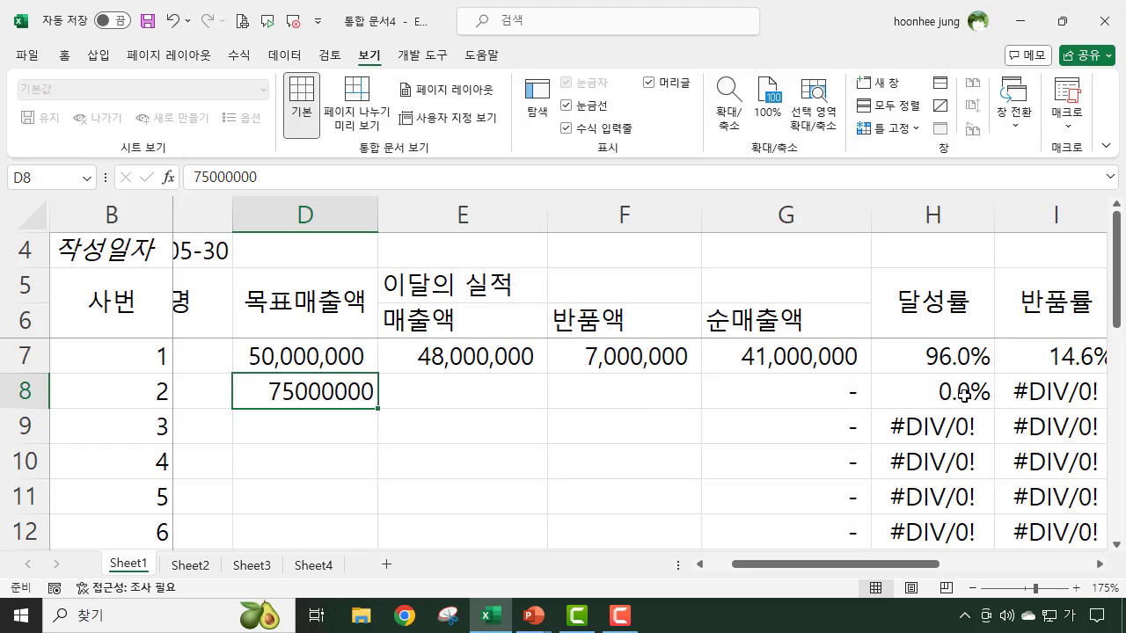
- Enter 50000000 as the 매출액 for employee 2 in cell E8
{"action": "left_click", "coordinate": [483, 391]}
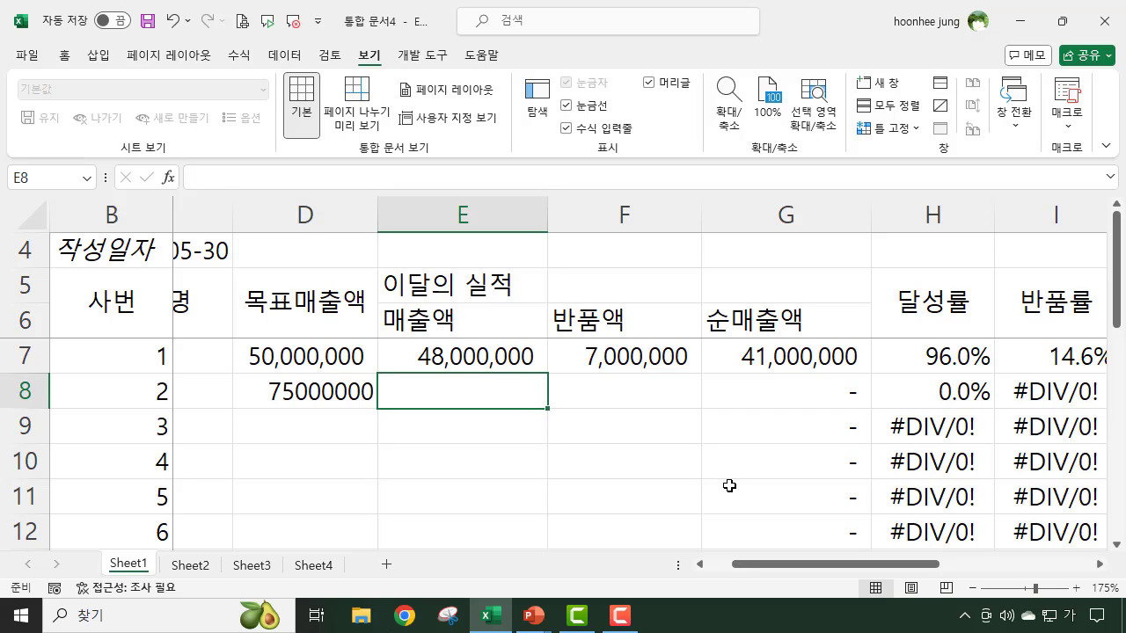
{"action": "type", "text": "50000"}
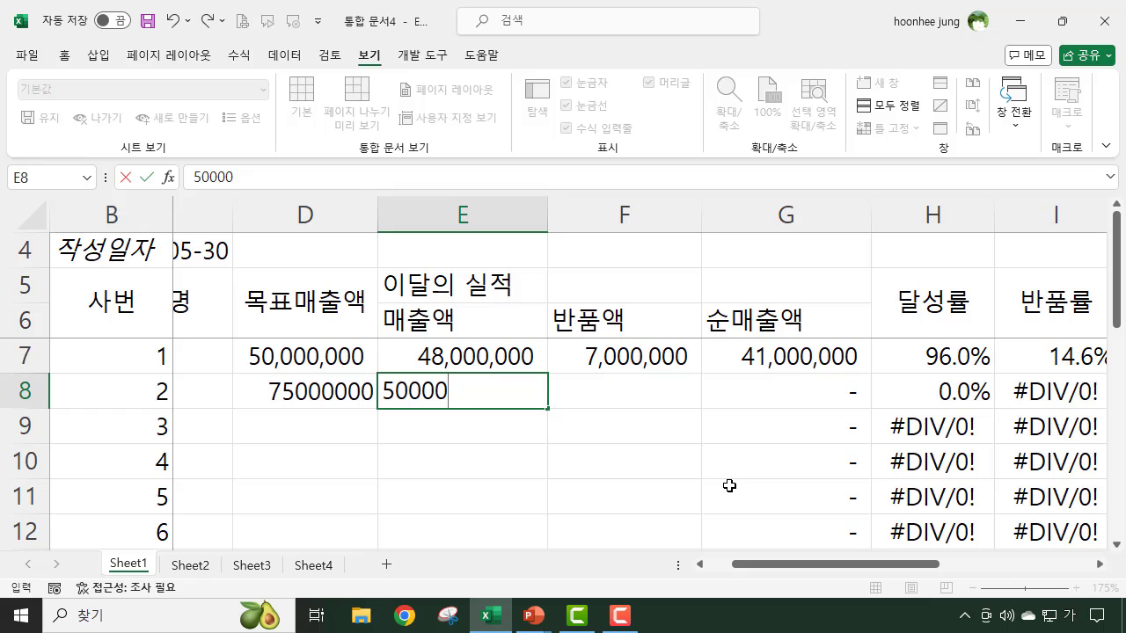
{"action": "type", "text": "000"}
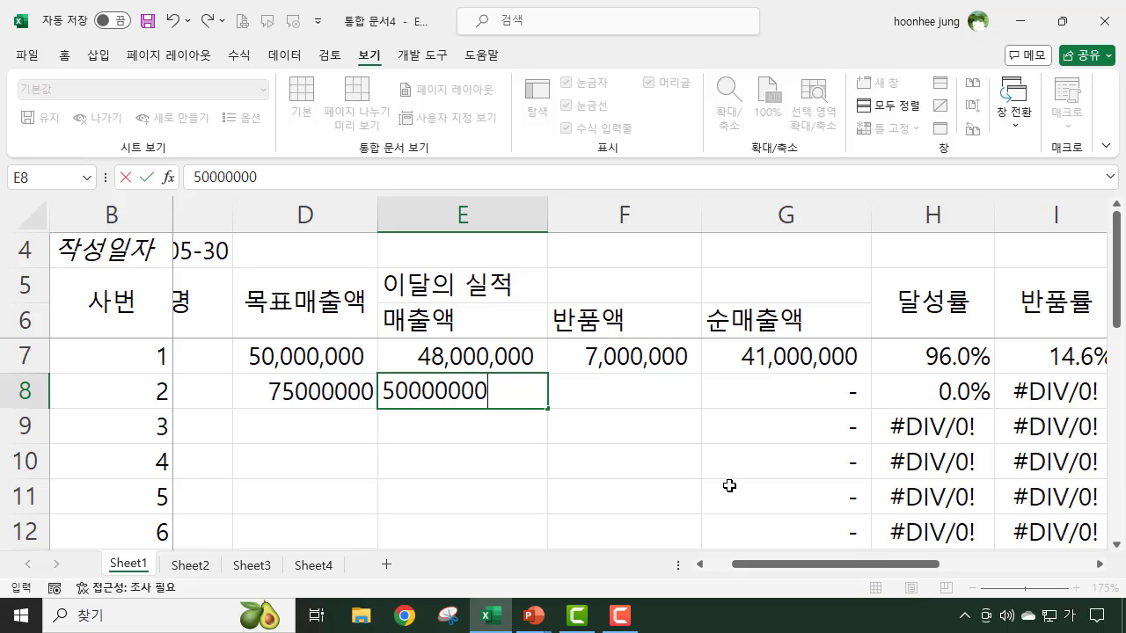
{"action": "key", "text": "Return"}
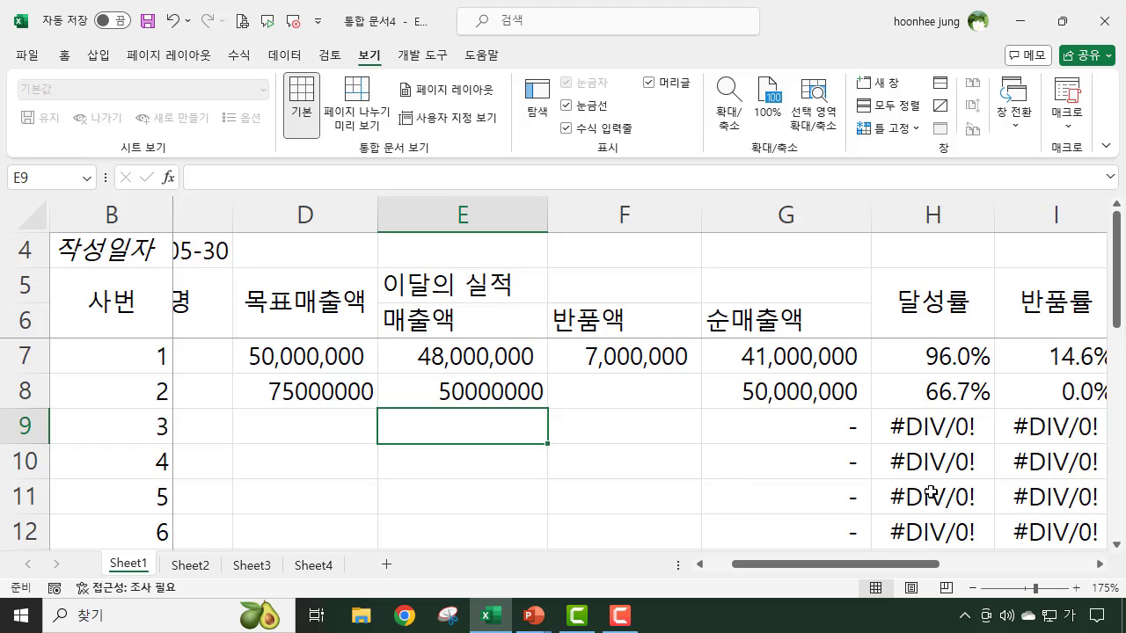
- Clear the trial 목표매출액 and 매출액 figures for employee 2 from cells D8 and E8
{"action": "left_click_drag", "start_coordinate": [304, 392], "coordinate": [499, 391]}
{"action": "type", "text": "4"}
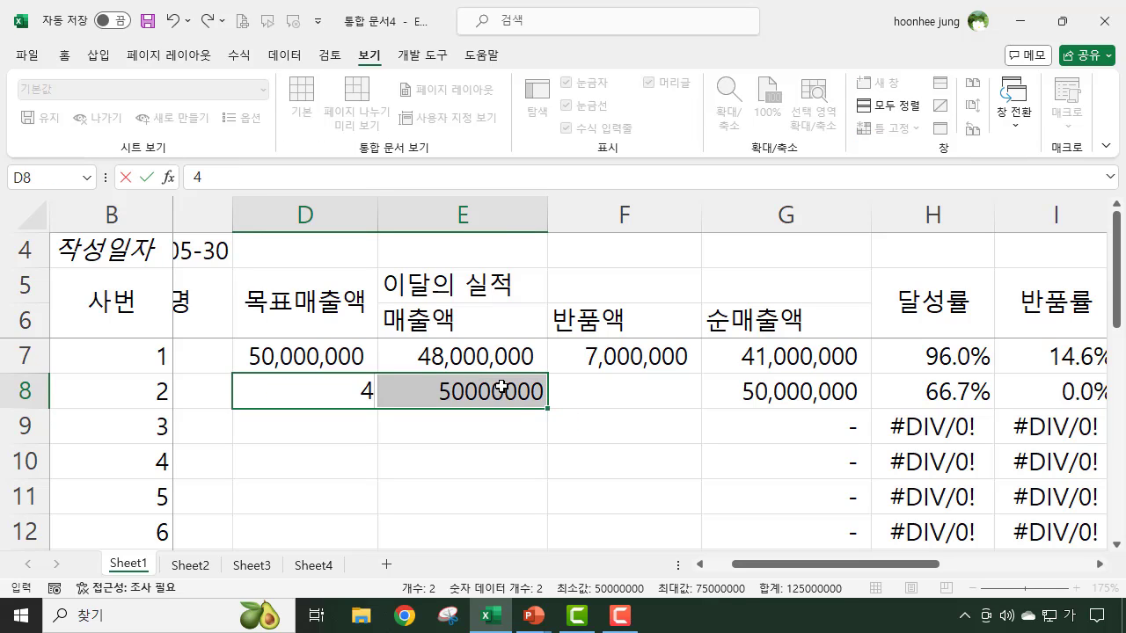
{"action": "key", "text": "BackSpace"}
{"action": "left_click", "coordinate": [432, 490]}
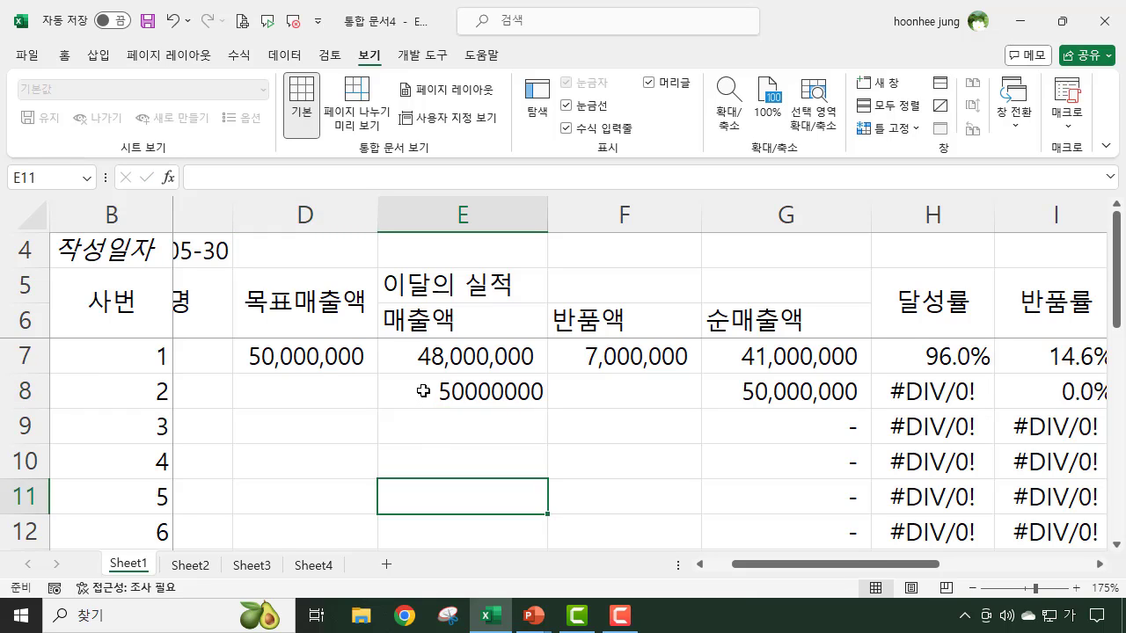
{"action": "left_click", "coordinate": [425, 387]}
{"action": "key", "text": "Delete"}
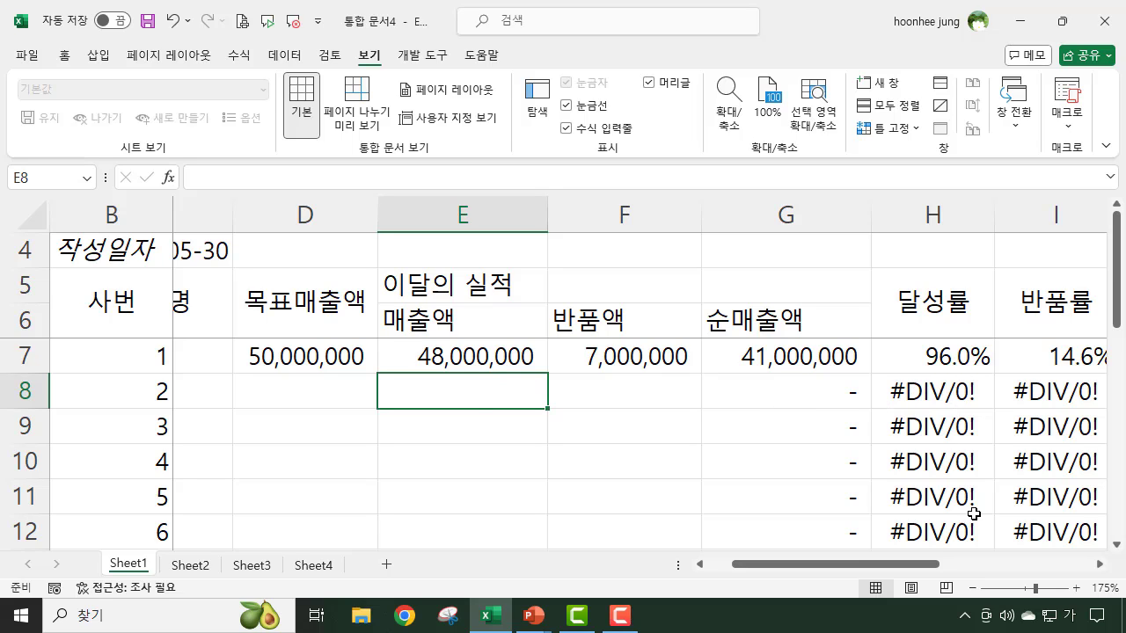
- Wrap the 달성률 formula in H7 with IFERROR so that errors show as blank: =IFERROR(E7/D7,"")
{"action": "left_click", "coordinate": [932, 394]}
{"action": "left_click", "coordinate": [1073, 409]}
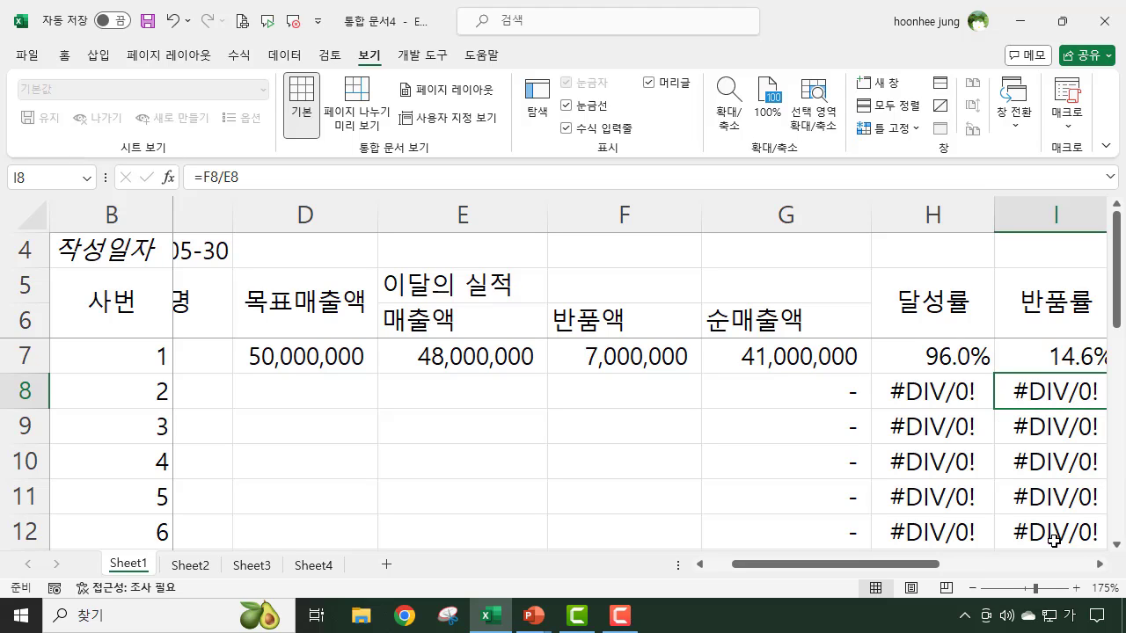
{"action": "left_click", "coordinate": [924, 356]}
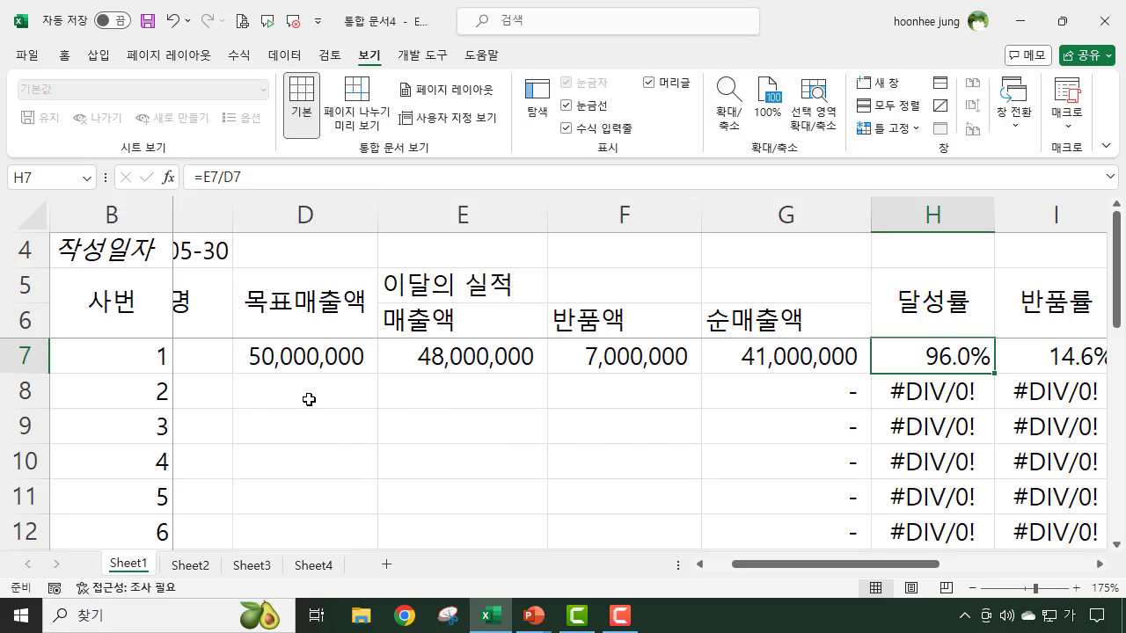
{"action": "scroll", "coordinate": [364, 433], "scroll_direction": "up", "scroll_amount": 1}
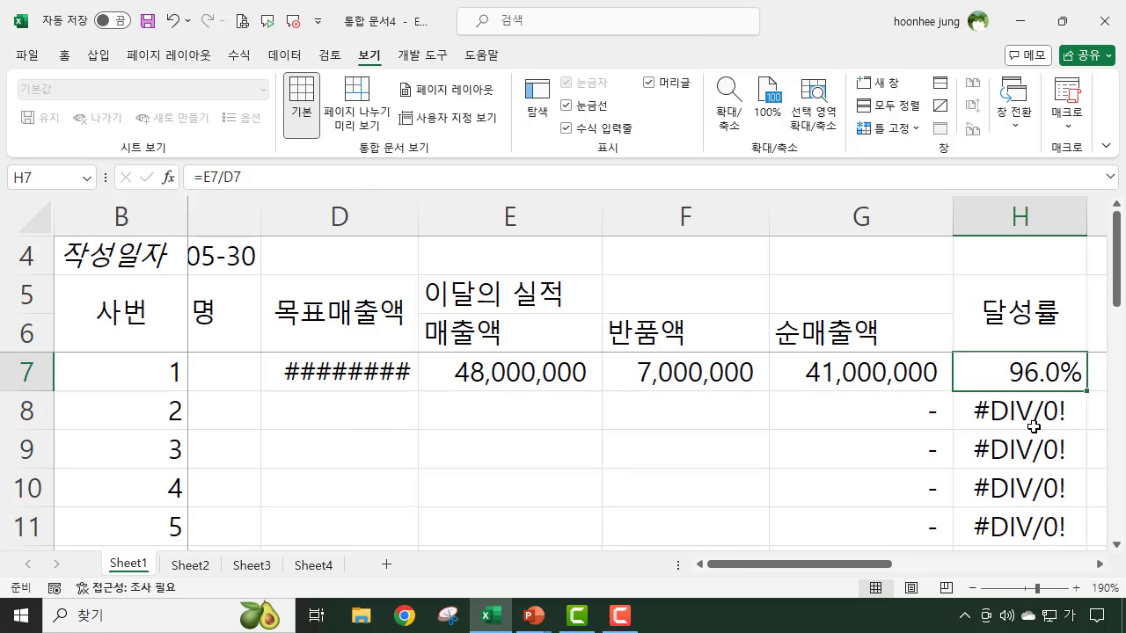
{"action": "left_click", "coordinate": [198, 178]}
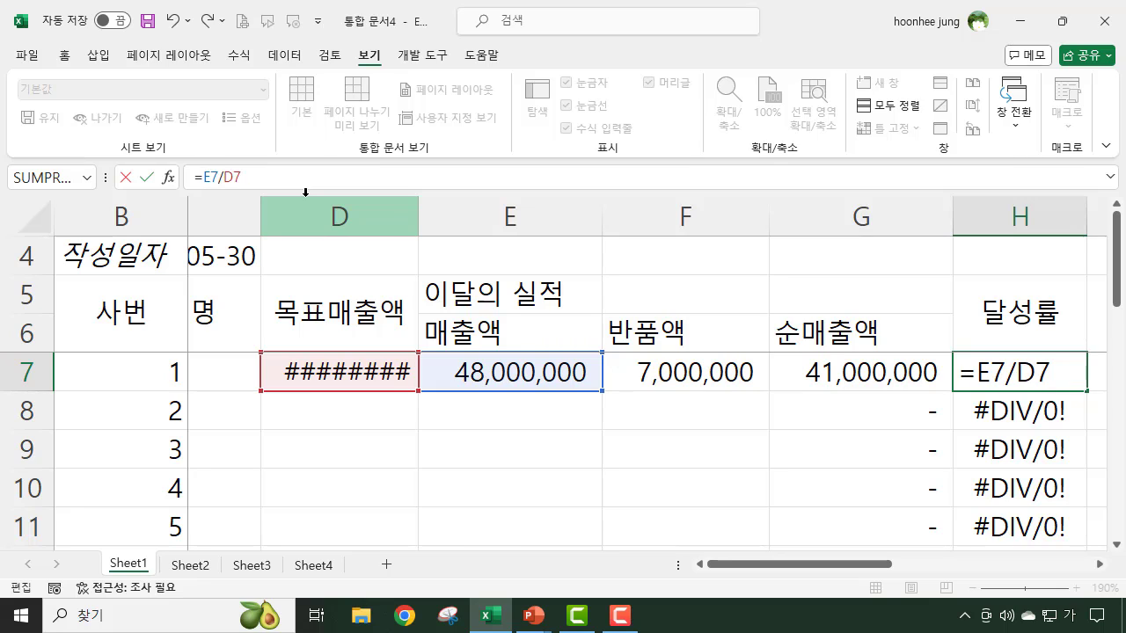
{"action": "type", "text": "iferror"}
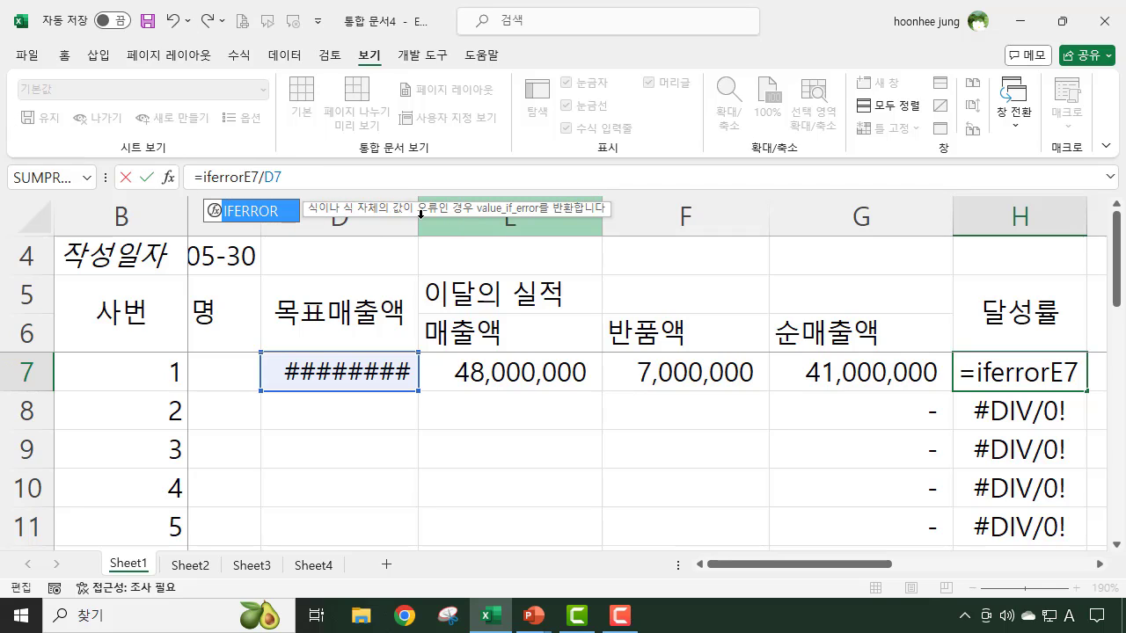
{"action": "type", "text": "("}
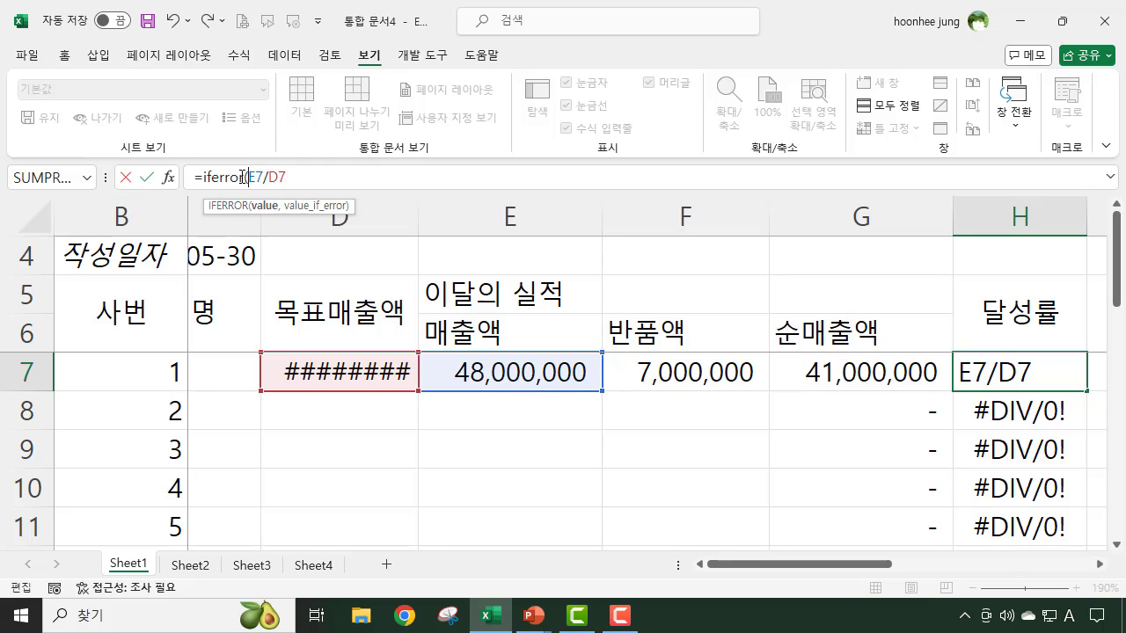
{"action": "left_click", "coordinate": [299, 178]}
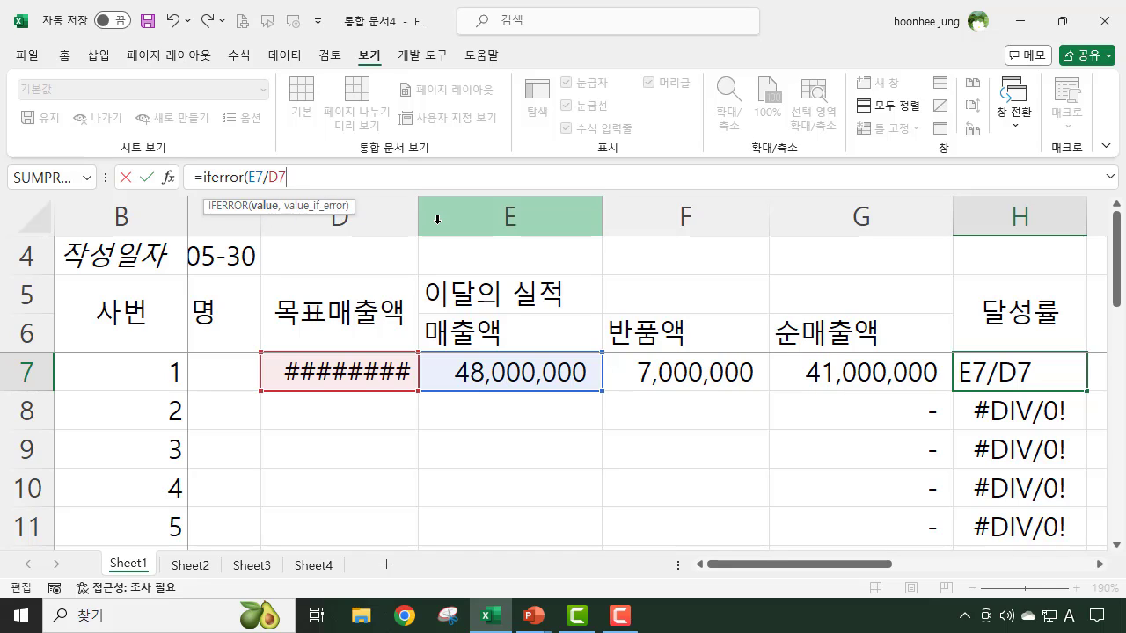
{"action": "type", "text": ","}
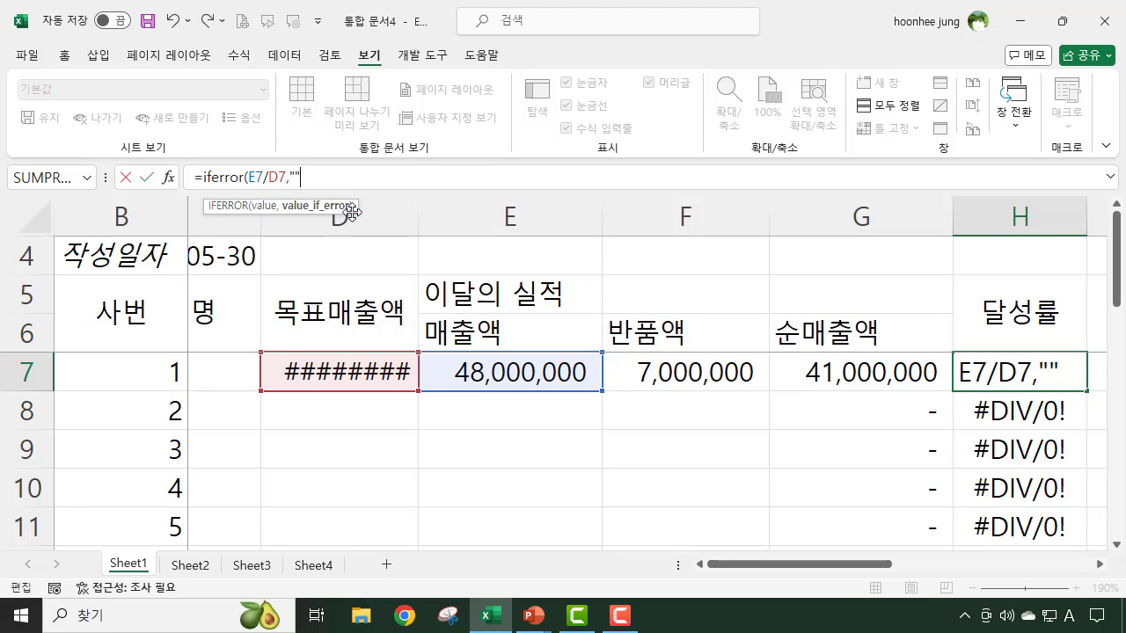
{"action": "type", "text": ")"}
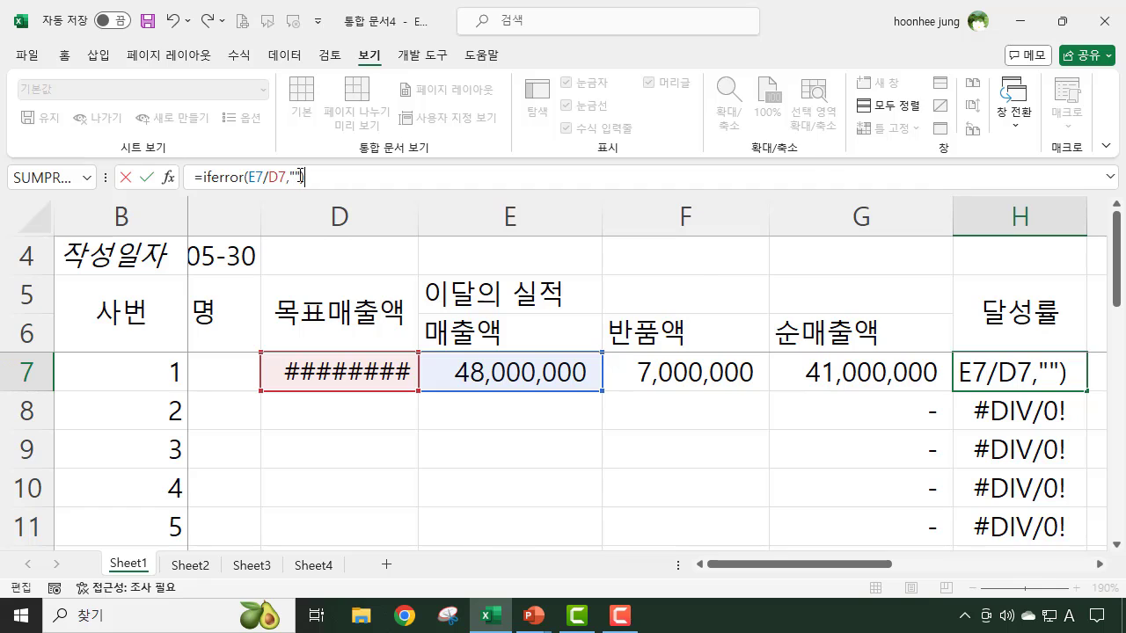
{"action": "key", "text": "Return"}
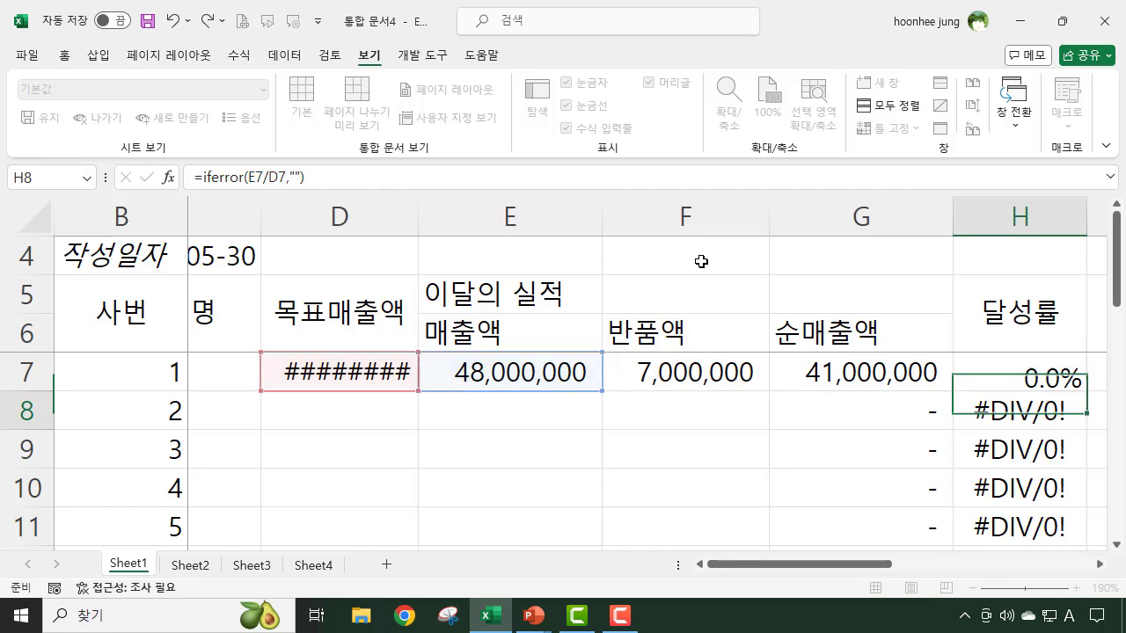
- Copy the 달성률 formula with IFERROR from H7 down to H16 and check the filled cells
{"action": "left_click_drag", "start_coordinate": [855, 571], "coordinate": [922, 580]}
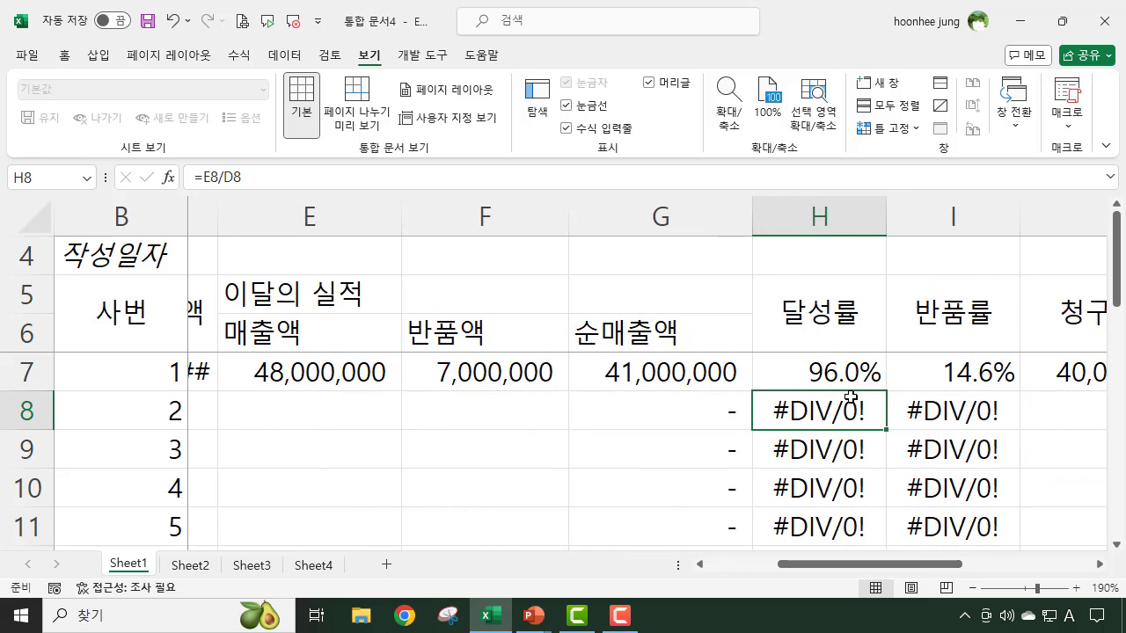
{"action": "left_click", "coordinate": [850, 370]}
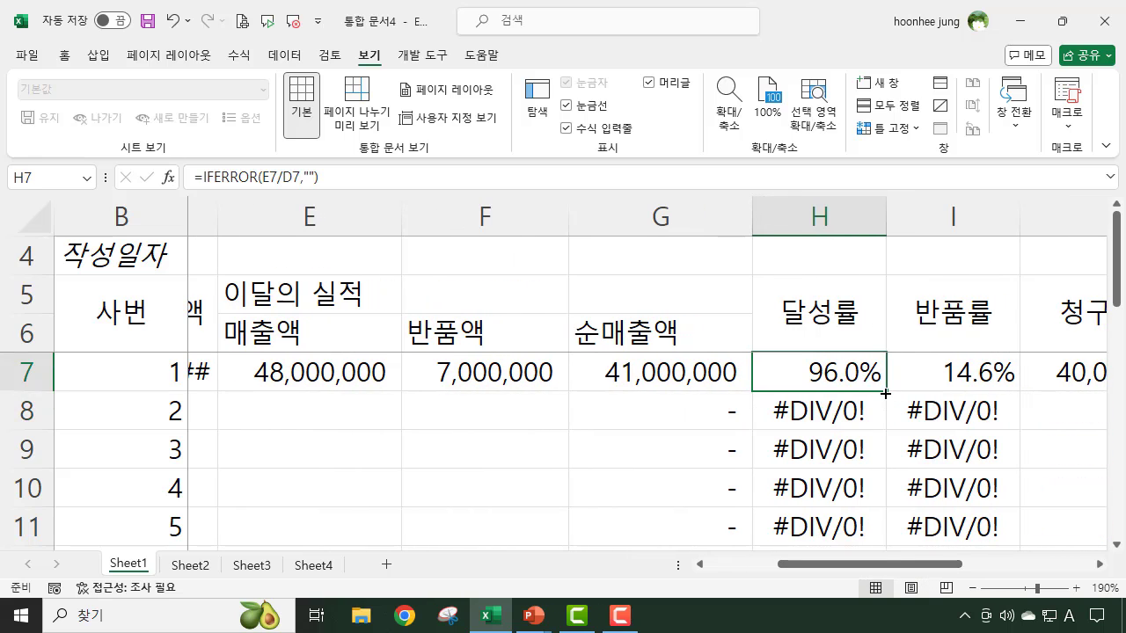
{"action": "left_click_drag", "start_coordinate": [887, 394], "coordinate": [867, 510]}
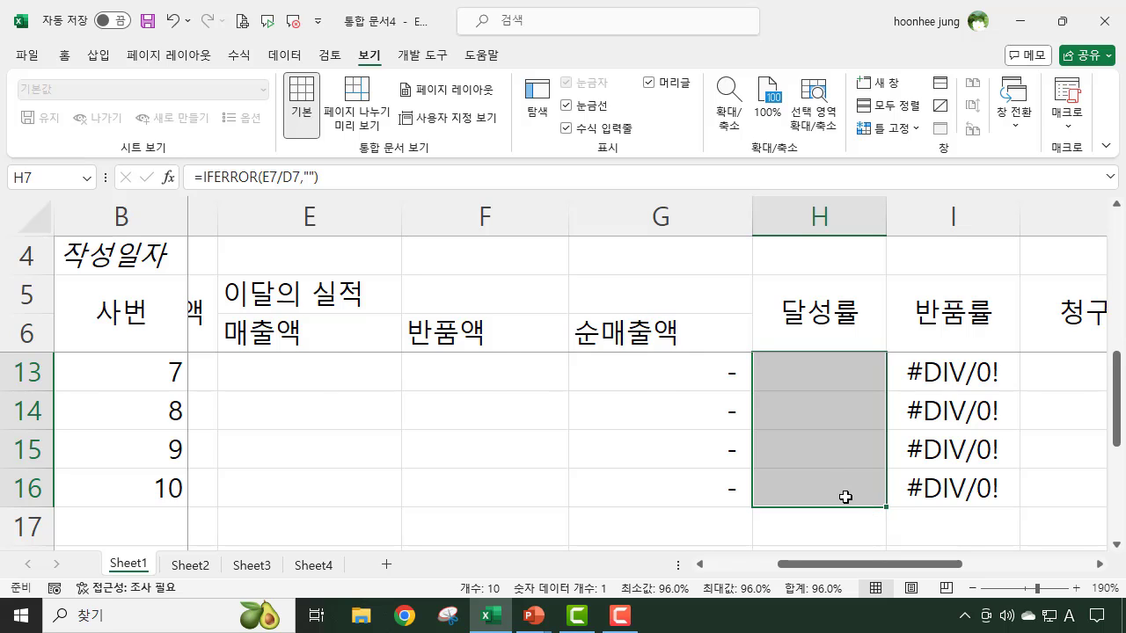
{"action": "scroll", "coordinate": [847, 497], "scroll_direction": "up", "scroll_amount": 2}
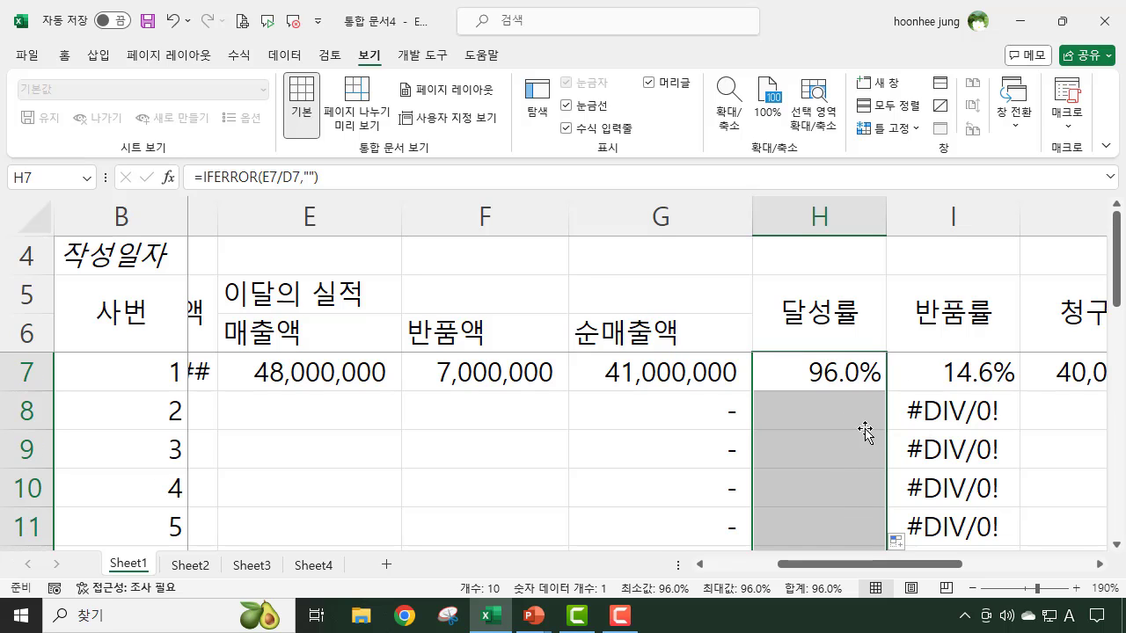
{"action": "left_click", "coordinate": [845, 409]}
{"action": "left_click", "coordinate": [869, 372]}
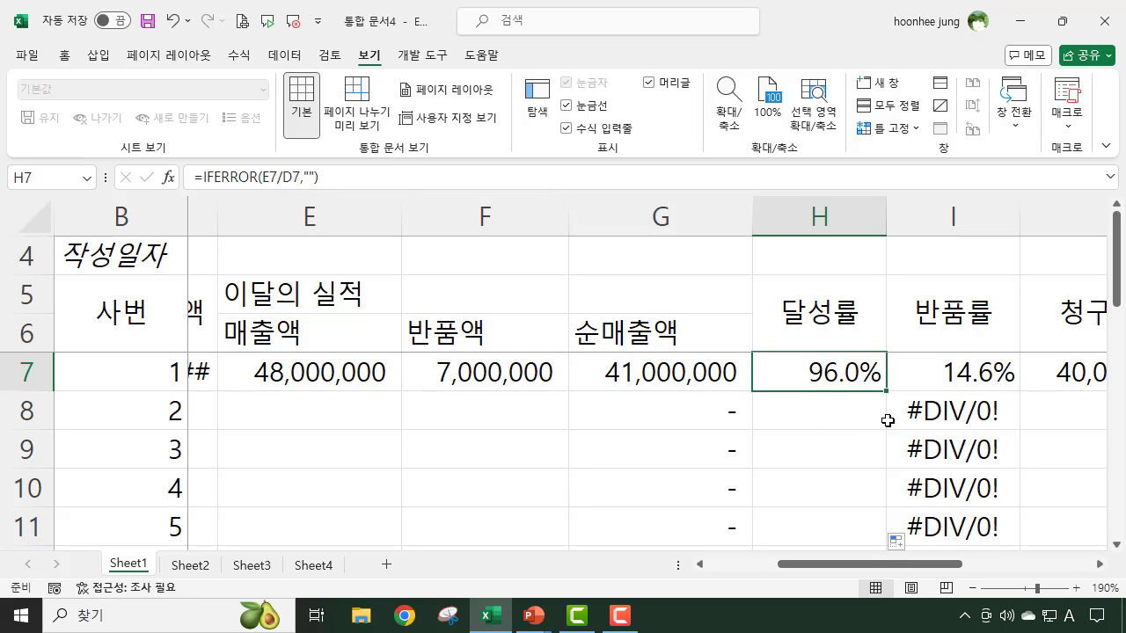
- Wrap the 반품률 formula in I7 with IFERROR so that errors show as blank: =IFERROR(F7/E7,"")
{"action": "left_click", "coordinate": [945, 376]}
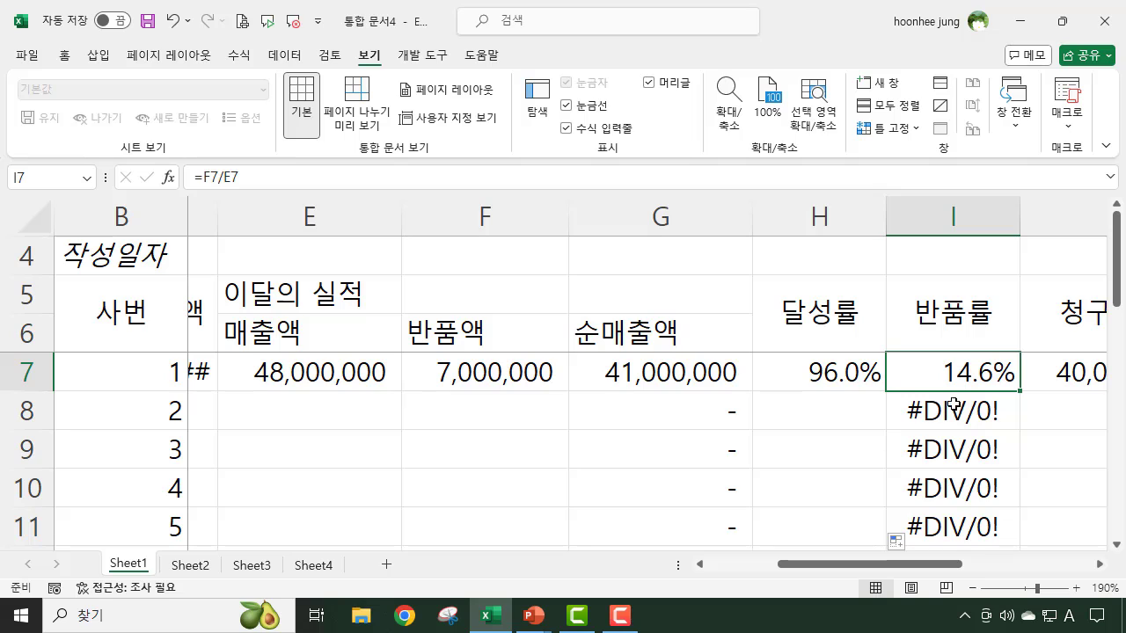
{"action": "left_click", "coordinate": [189, 184]}
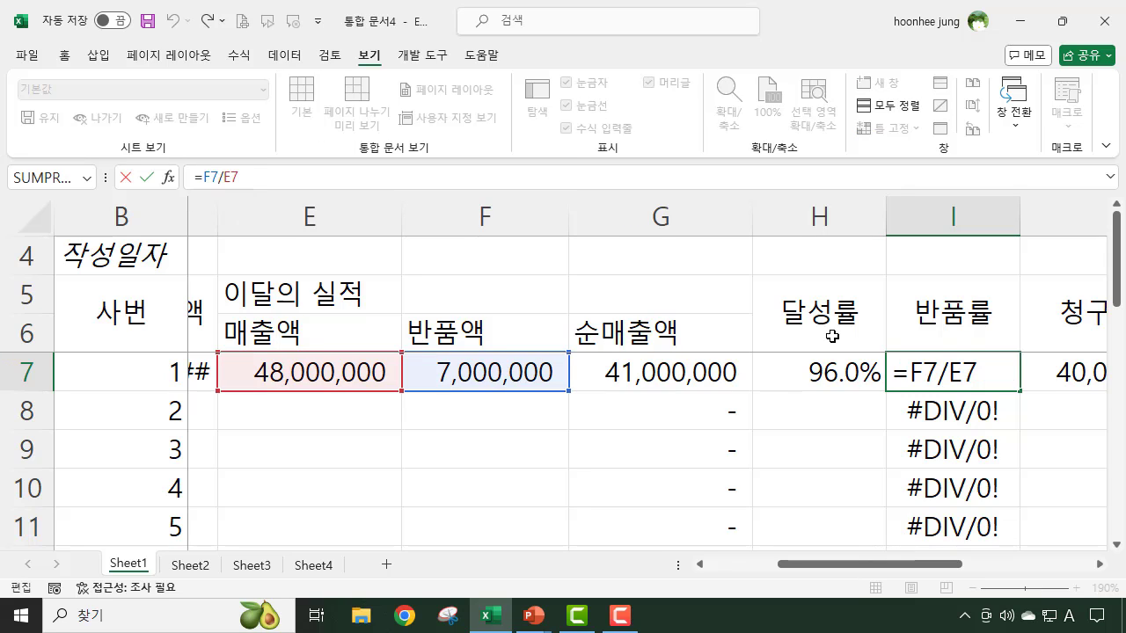
{"action": "type", "text": "i"}
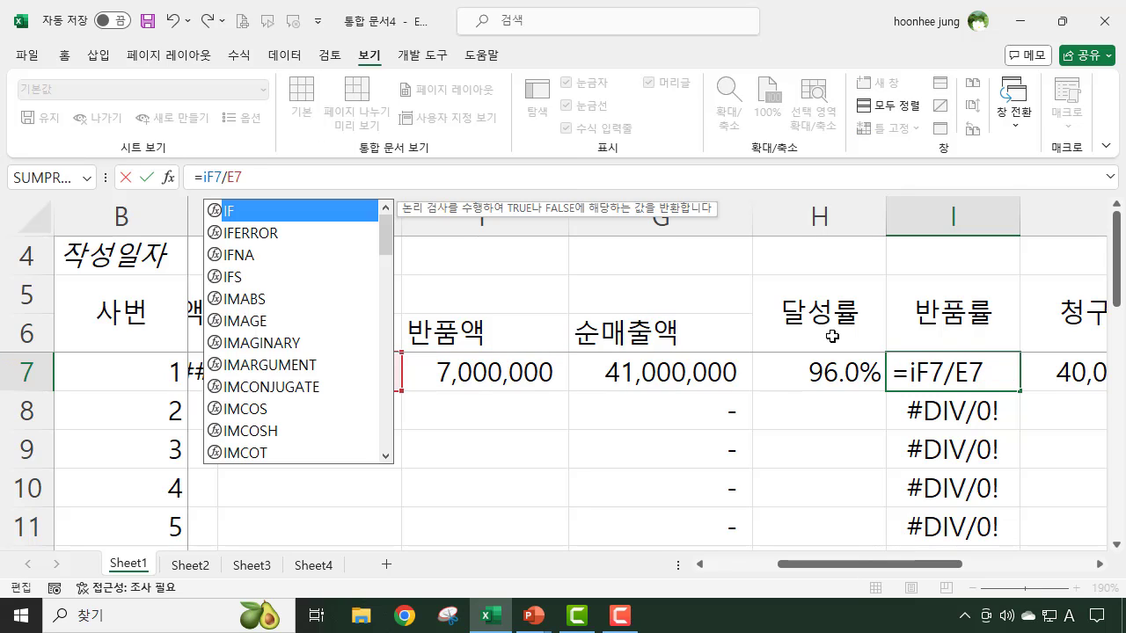
{"action": "type", "text": "ferr"}
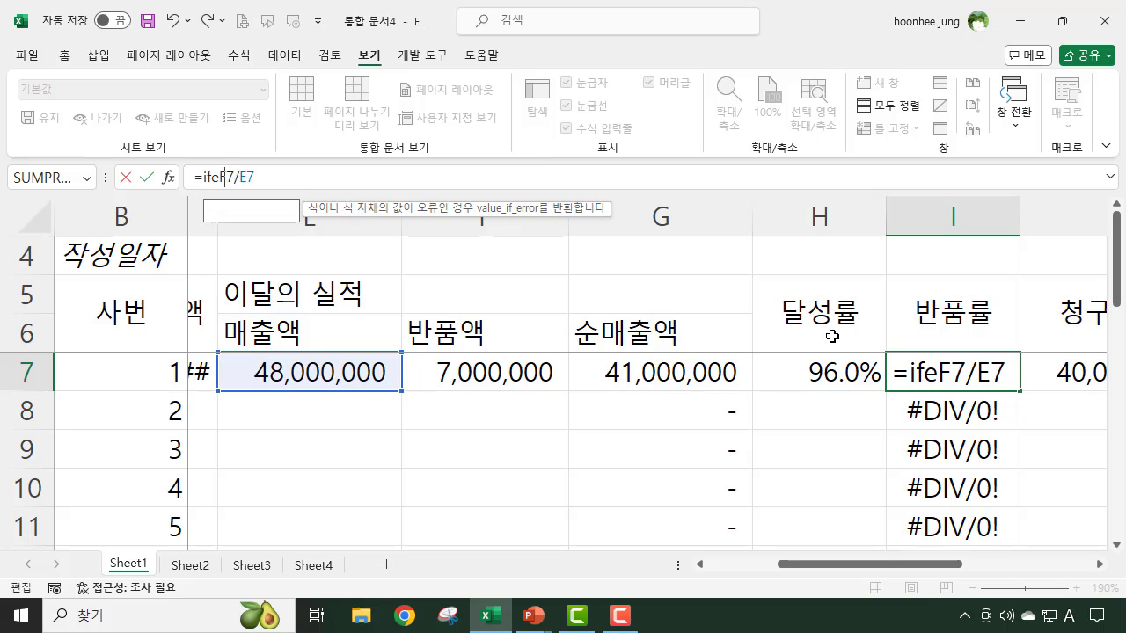
{"action": "type", "text": "or"}
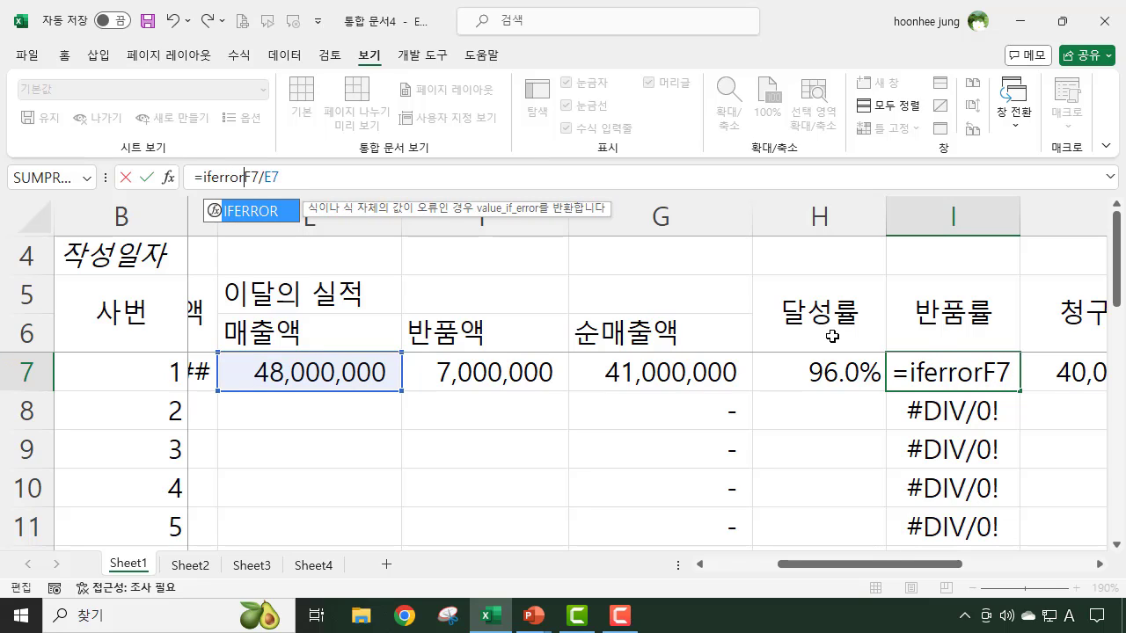
{"action": "type", "text": "("}
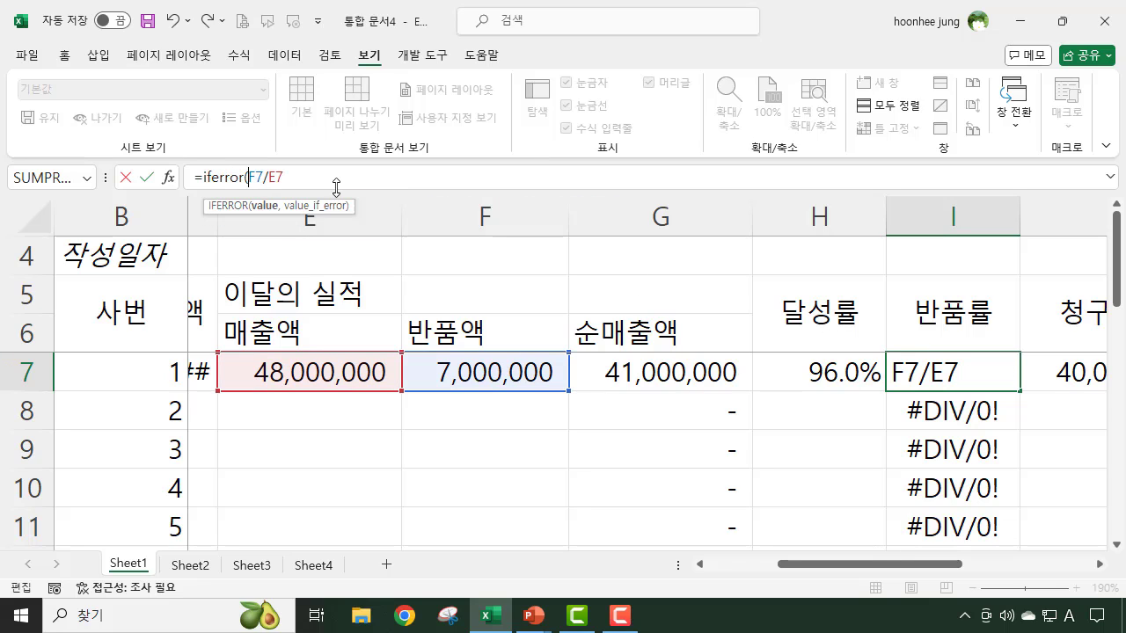
{"action": "left_click", "coordinate": [315, 168]}
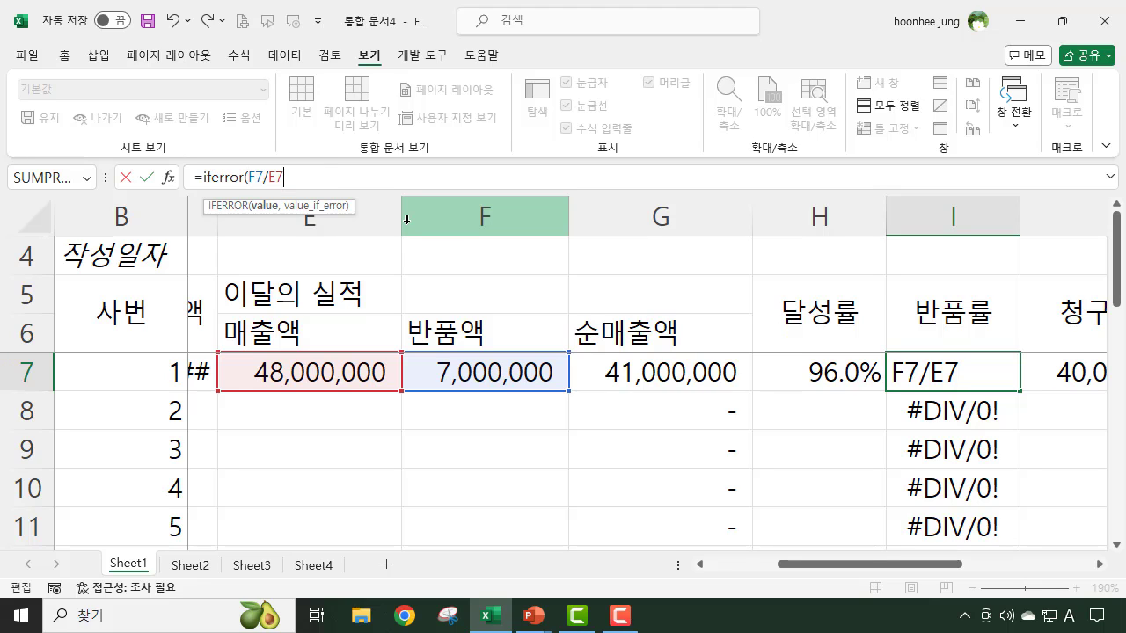
{"action": "type", "text": ")"}
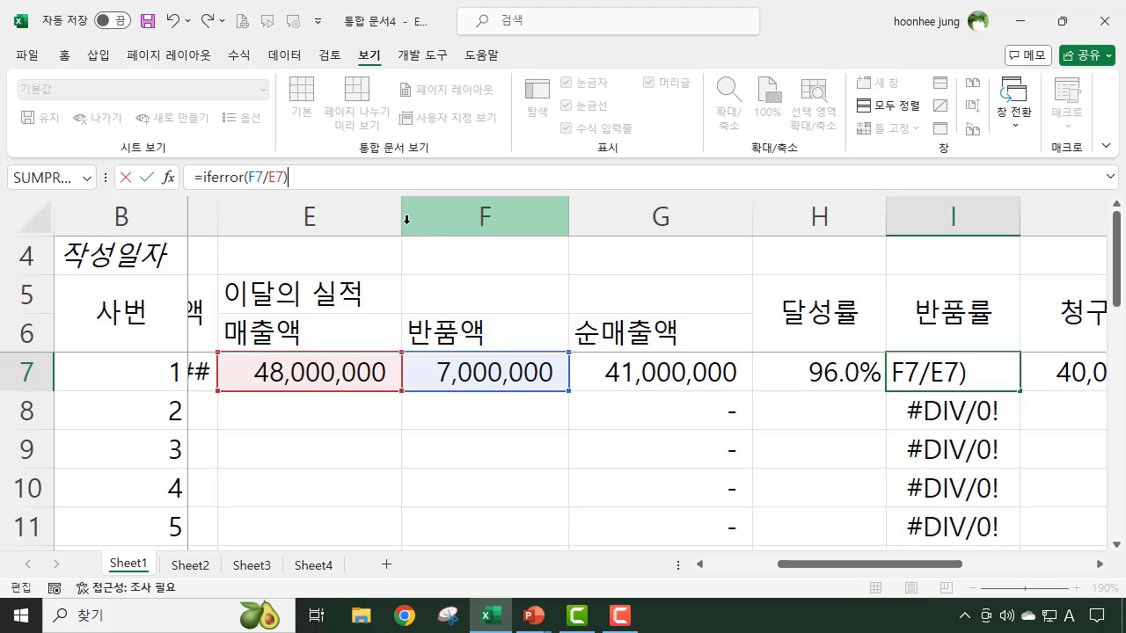
{"action": "key", "text": "Left"}
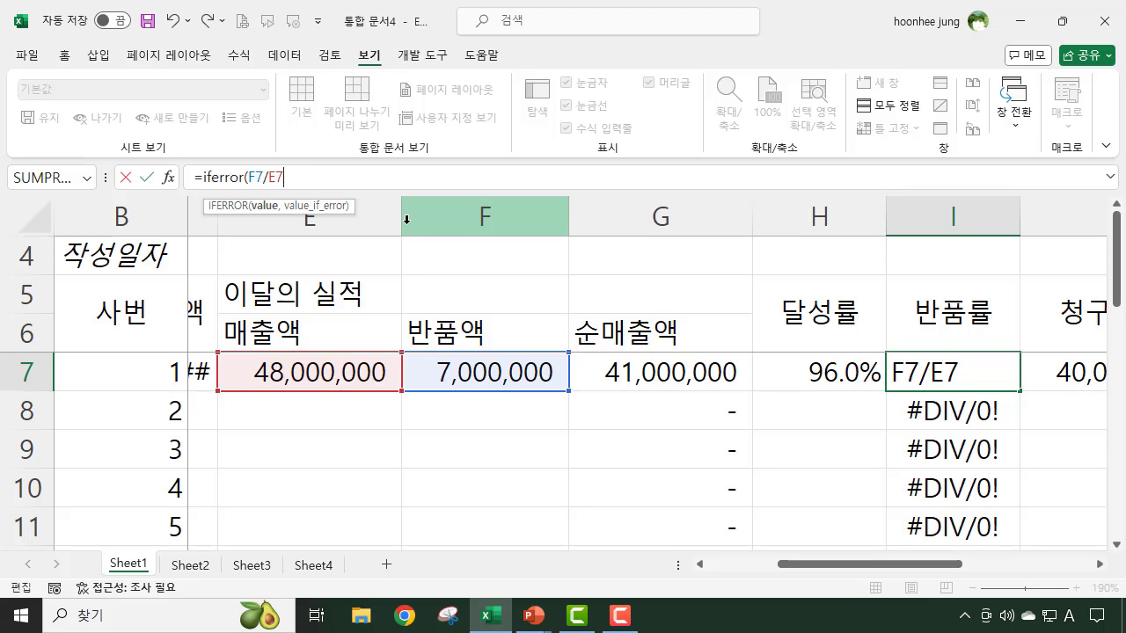
{"action": "type", "text": ","}
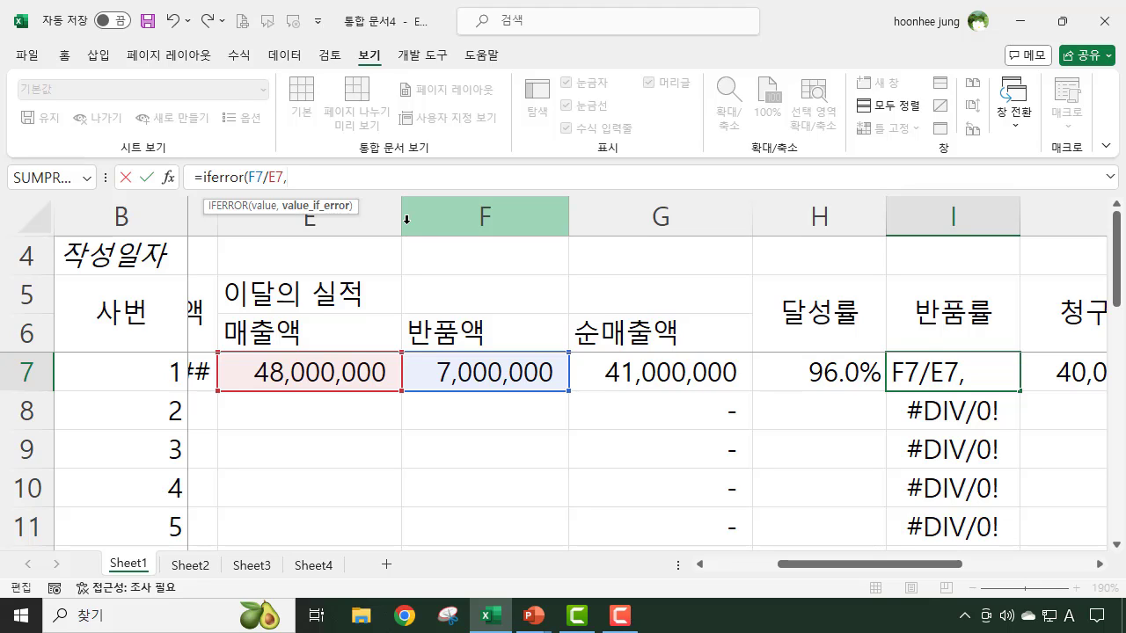
{"action": "type", "text": "\""}
{"action": "type", "text": ")"}
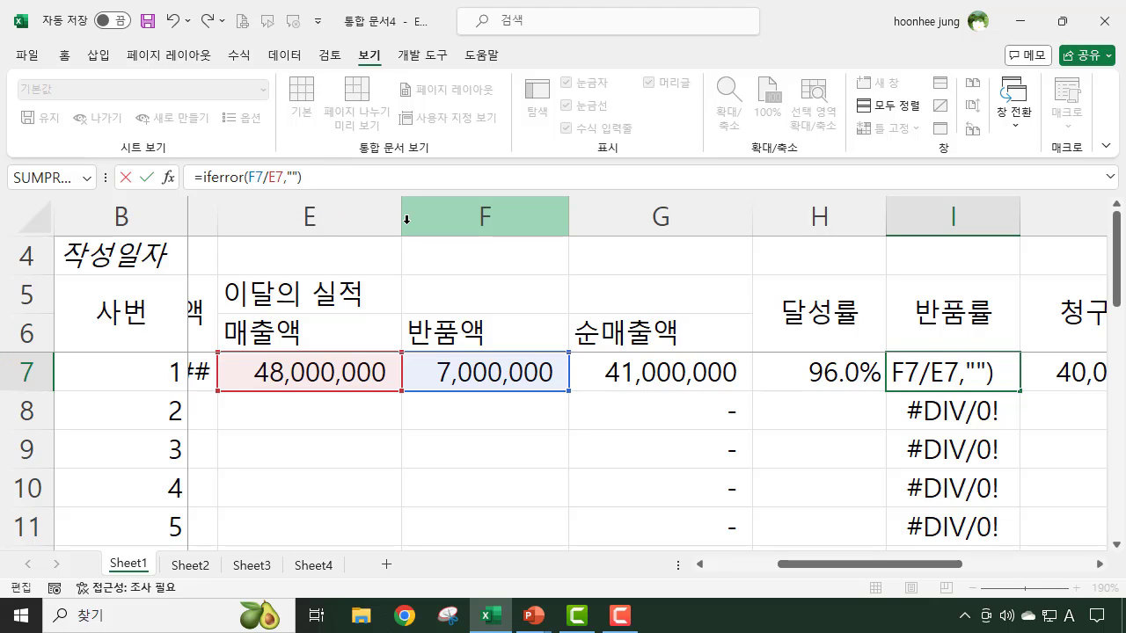
{"action": "key", "text": "Return"}
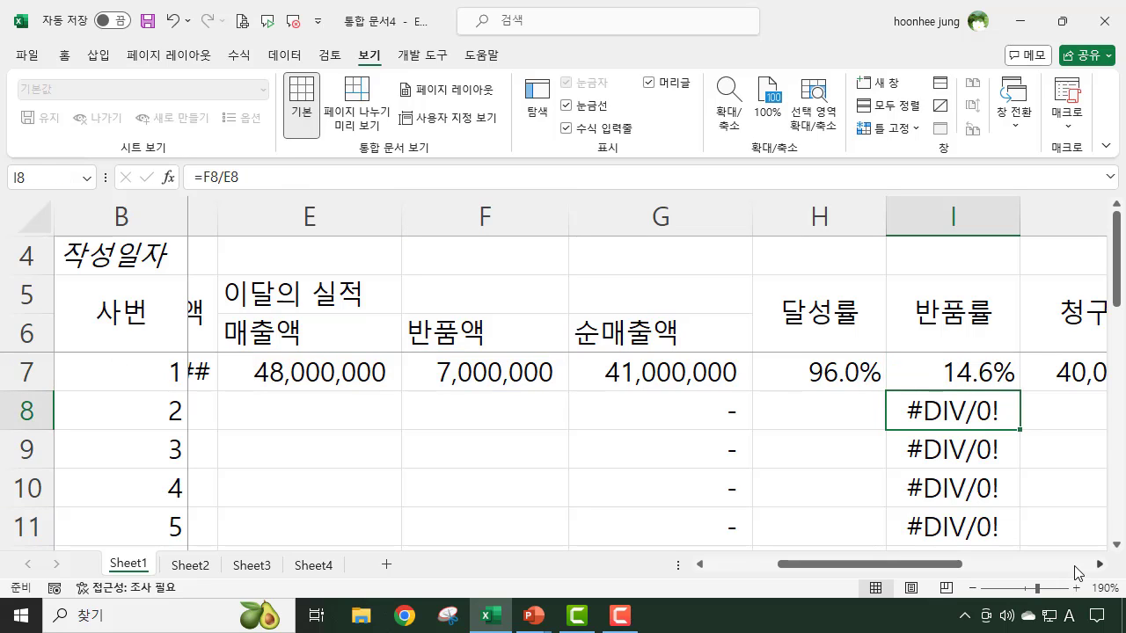
{"action": "key", "text": "Up"}
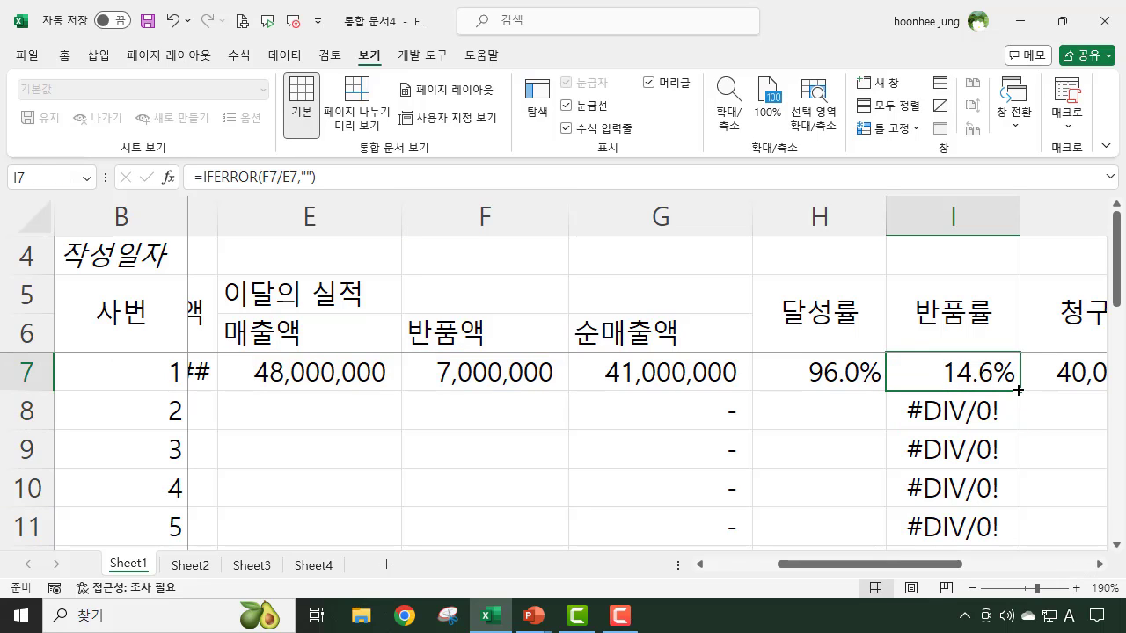
- Copy the 반품률 formula with IFERROR from I7 down to I16 and check the filled cells
{"action": "left_click_drag", "start_coordinate": [1022, 387], "coordinate": [1016, 503]}
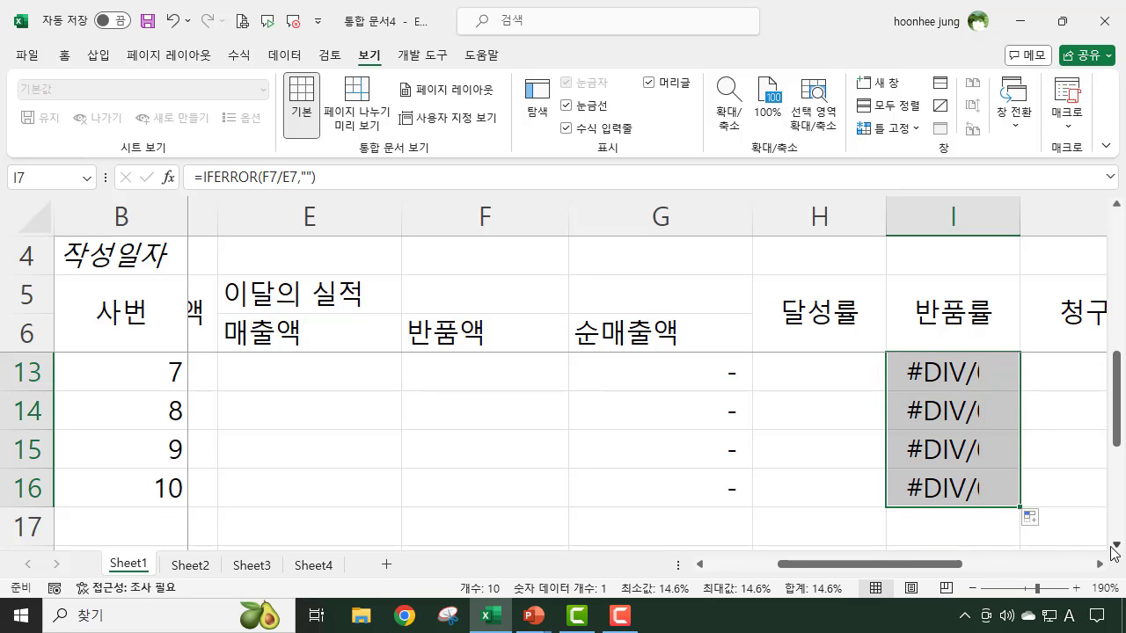
{"action": "scroll", "coordinate": [1000, 505], "scroll_direction": "up", "scroll_amount": 2}
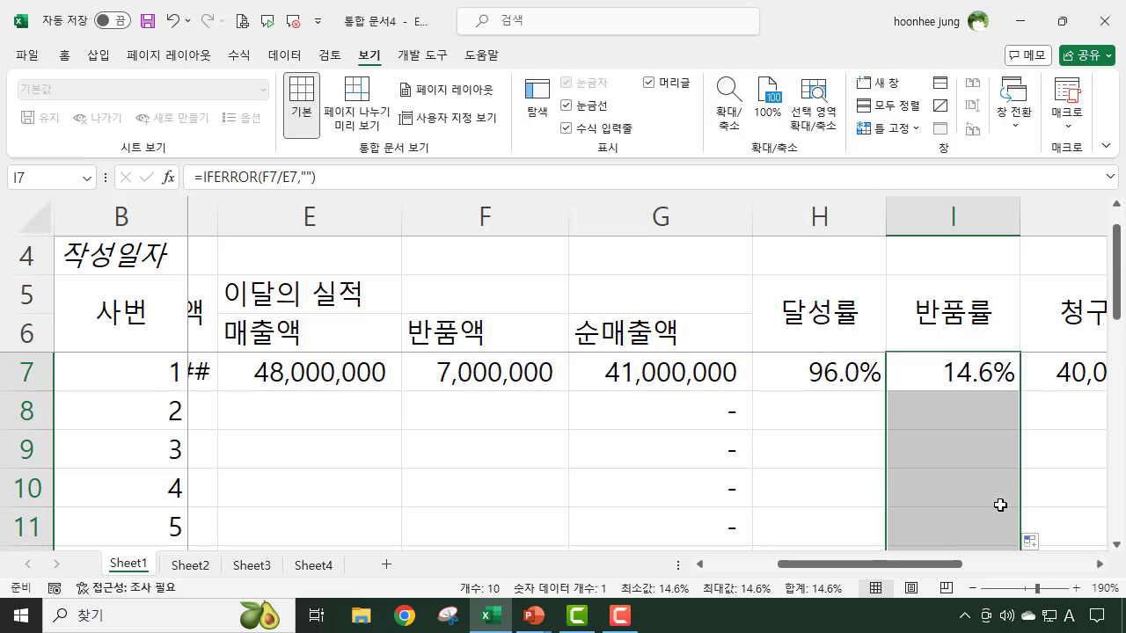
{"action": "left_click", "coordinate": [1038, 449]}
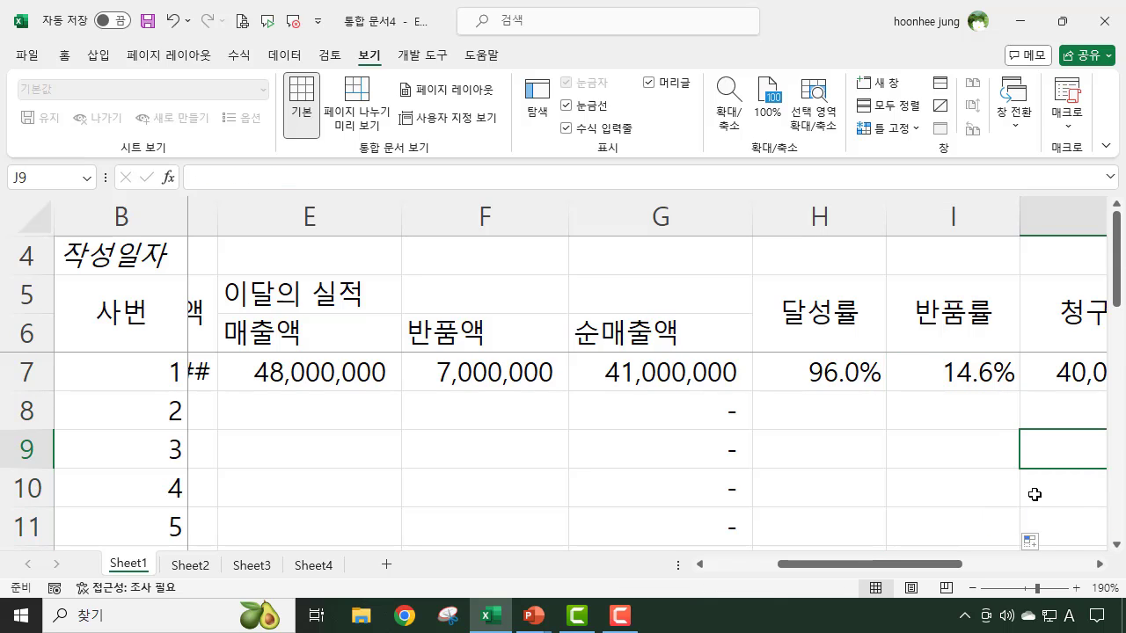
- Wrap the 수금율 formula in L7 with IFERROR so that errors show as blank: =IFERROR(K7/J7,"")
{"action": "left_click_drag", "start_coordinate": [941, 568], "coordinate": [1071, 568]}
{"action": "left_click", "coordinate": [906, 372]}
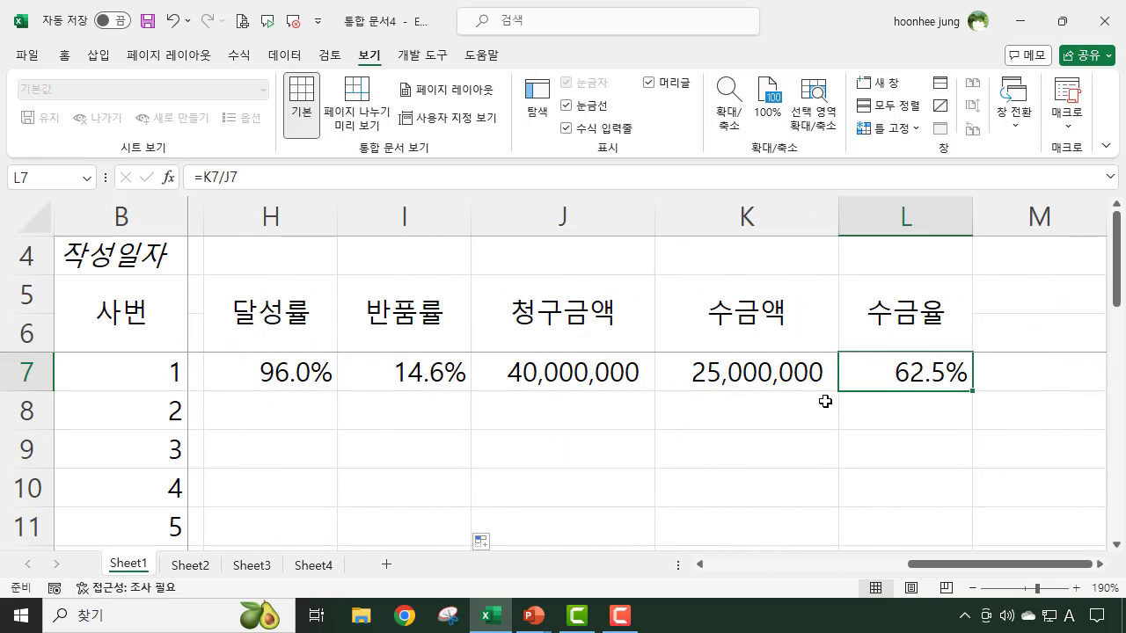
{"action": "left_click", "coordinate": [205, 177]}
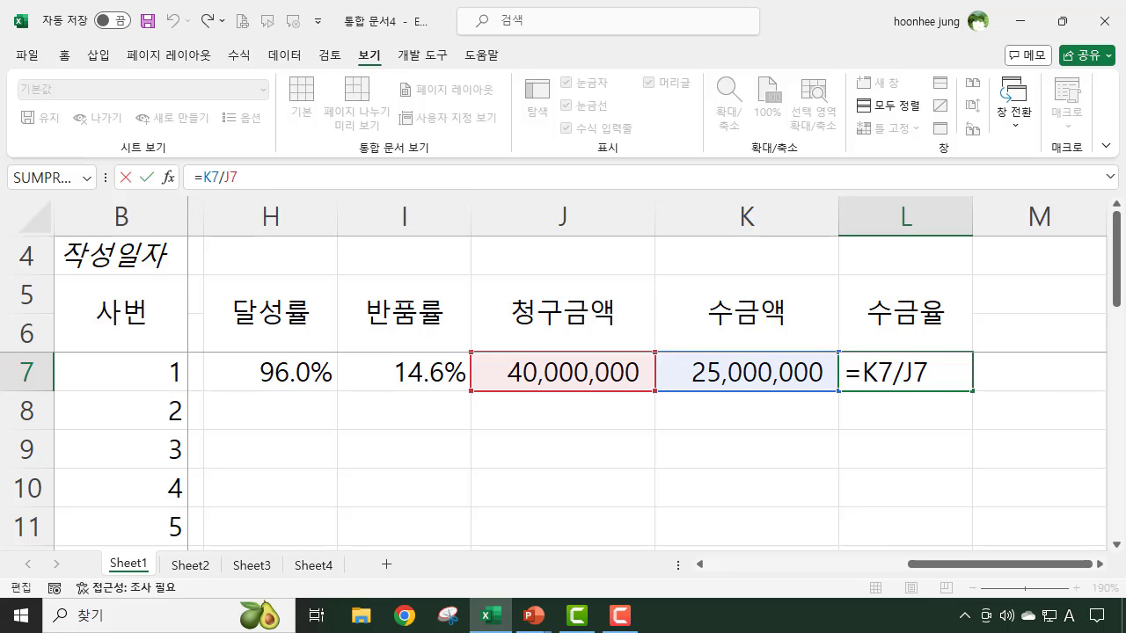
{"action": "type", "text": "if"}
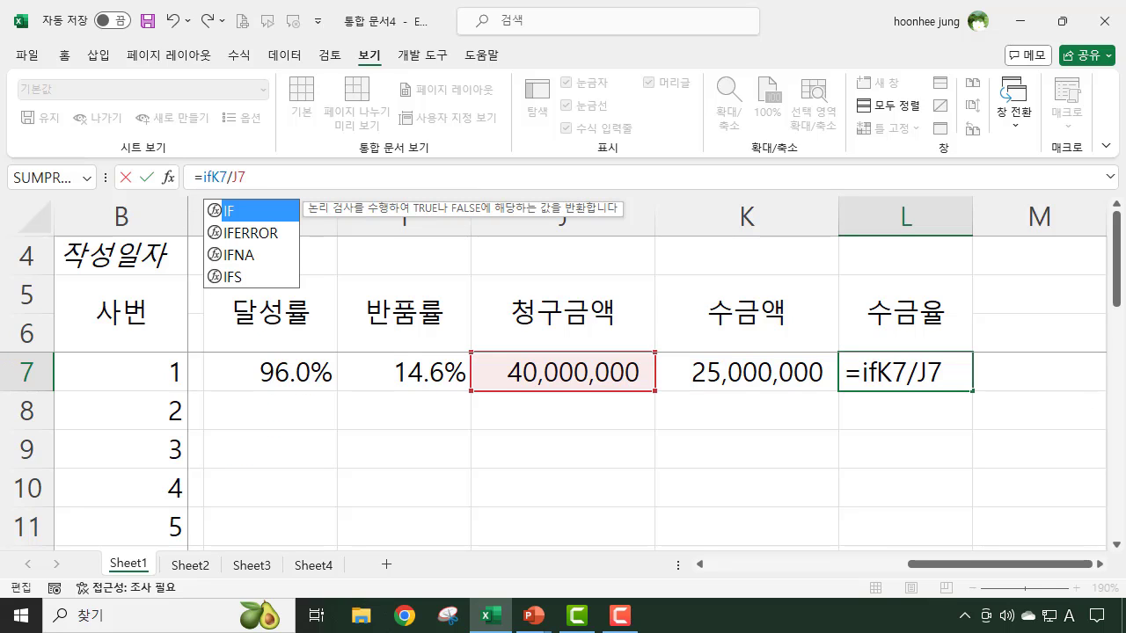
{"action": "type", "text": "err"}
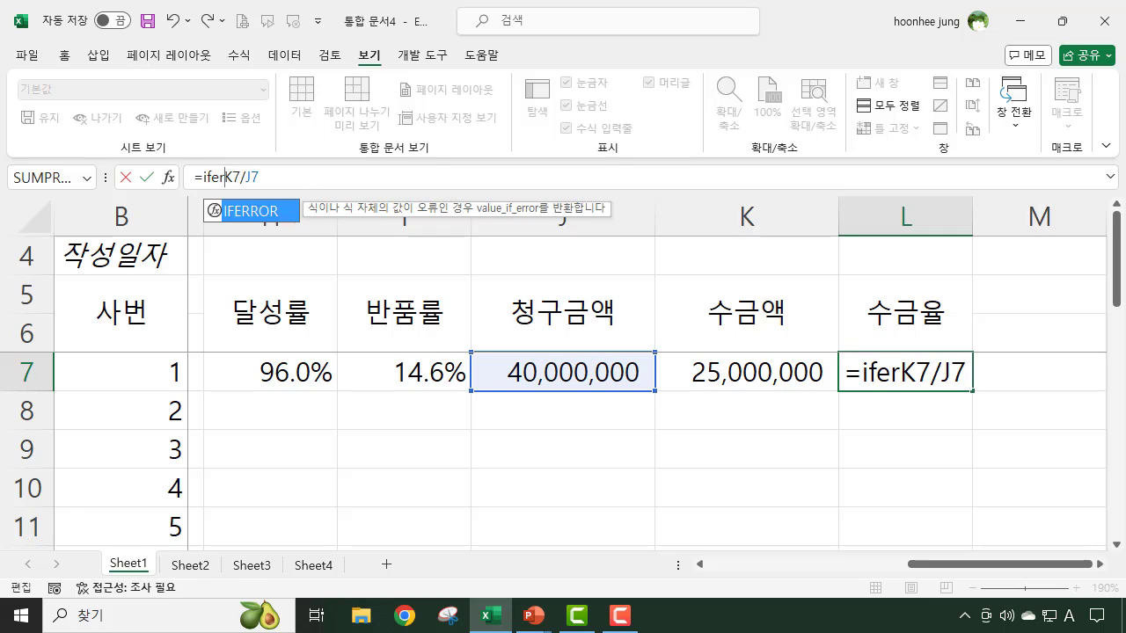
{"action": "type", "text": "or(K7/J7"}
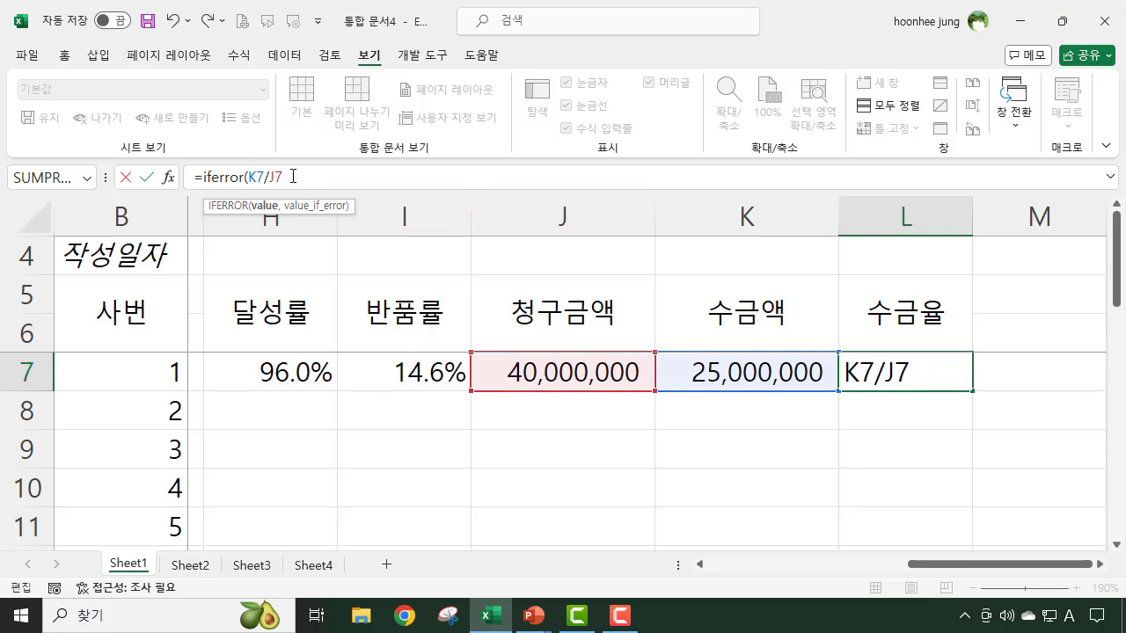
{"action": "type", "text": ","}
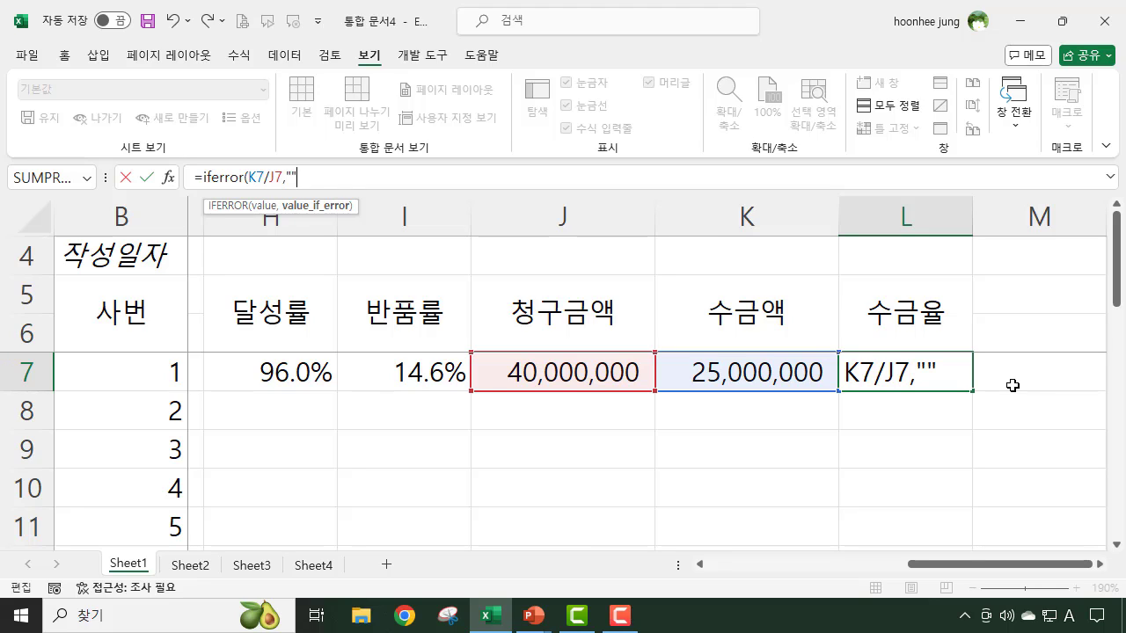
{"action": "type", "text": "\"\")"}
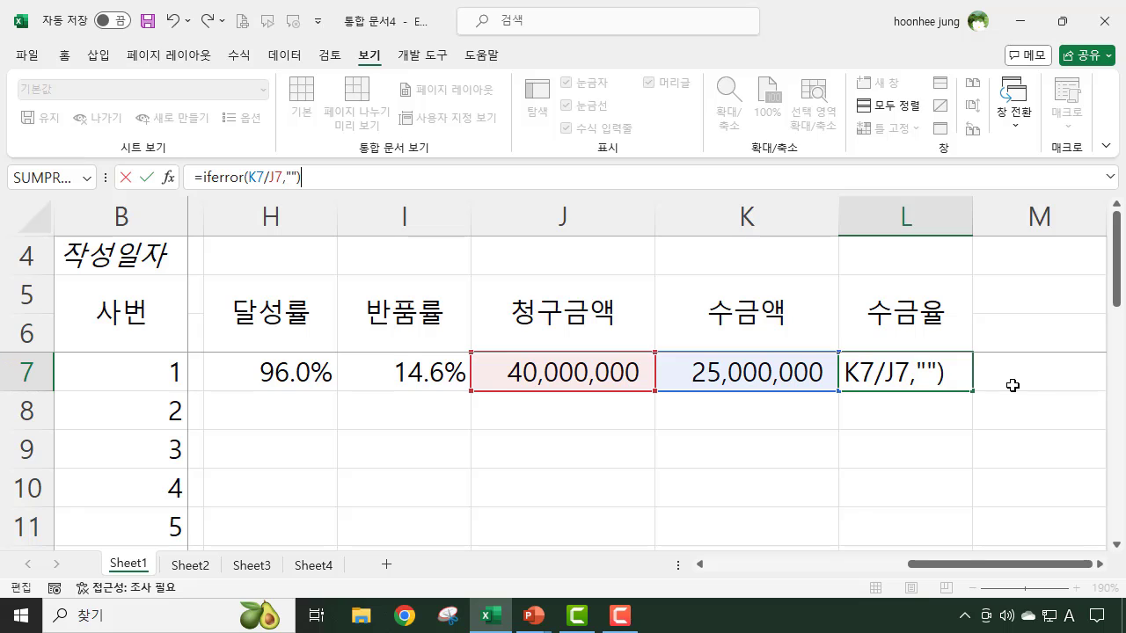
{"action": "key", "text": "Return"}
- Copy the 수금율 formula with IFERROR from L7 down to L16 and check the filled cells
{"action": "left_click", "coordinate": [899, 370]}
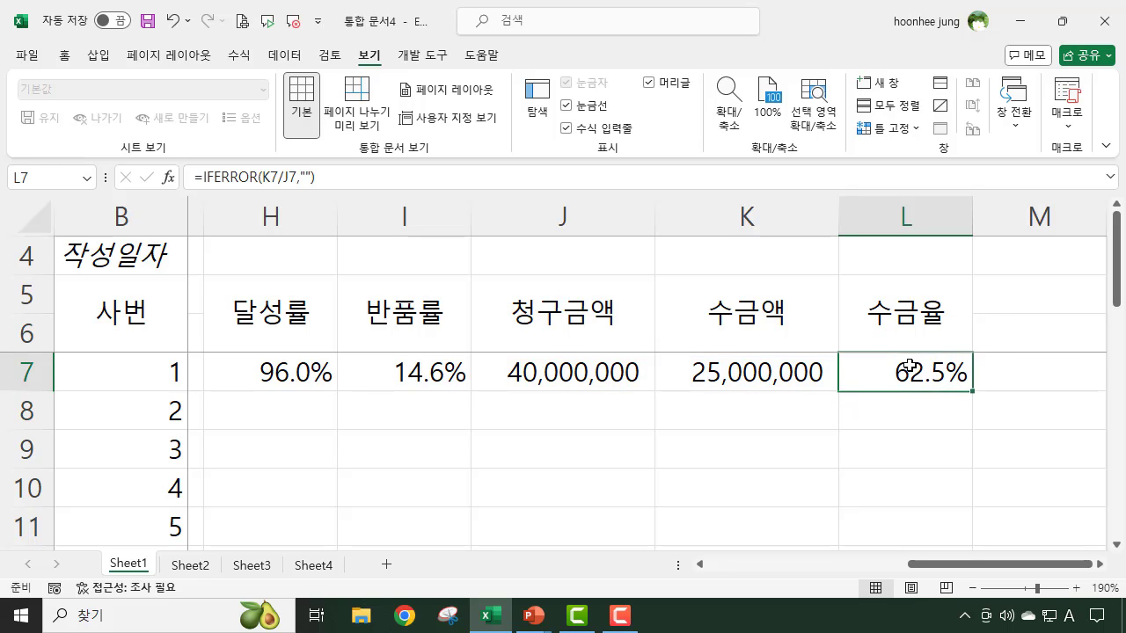
{"action": "left_click_drag", "start_coordinate": [974, 393], "coordinate": [954, 517]}
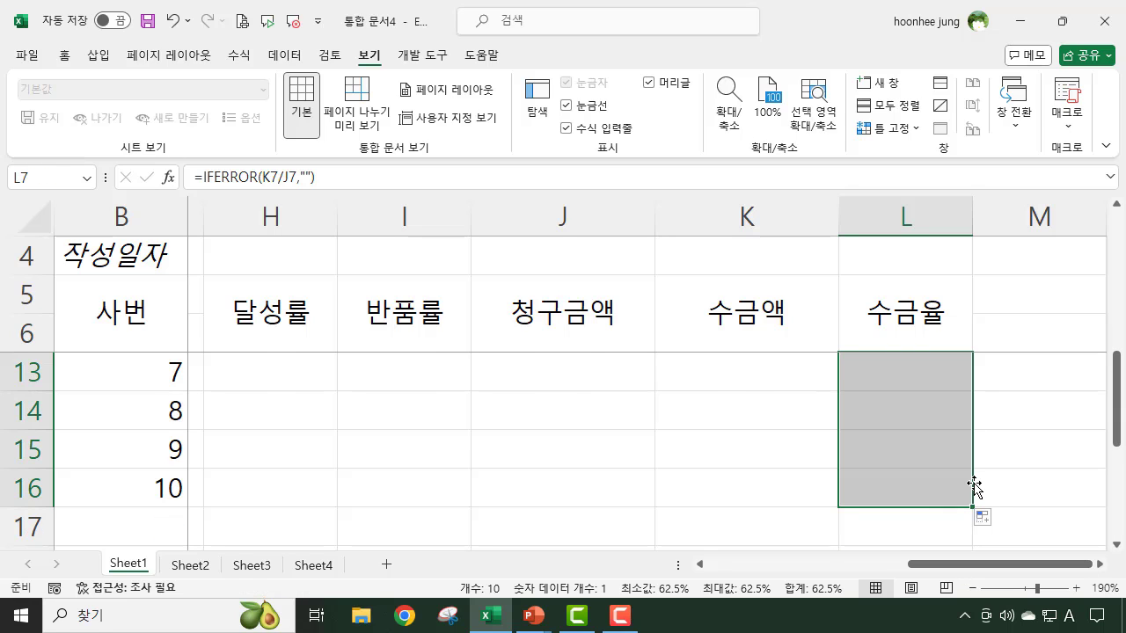
{"action": "scroll", "coordinate": [975, 492], "scroll_direction": "up", "scroll_amount": 2}
{"action": "left_click", "coordinate": [1042, 450]}
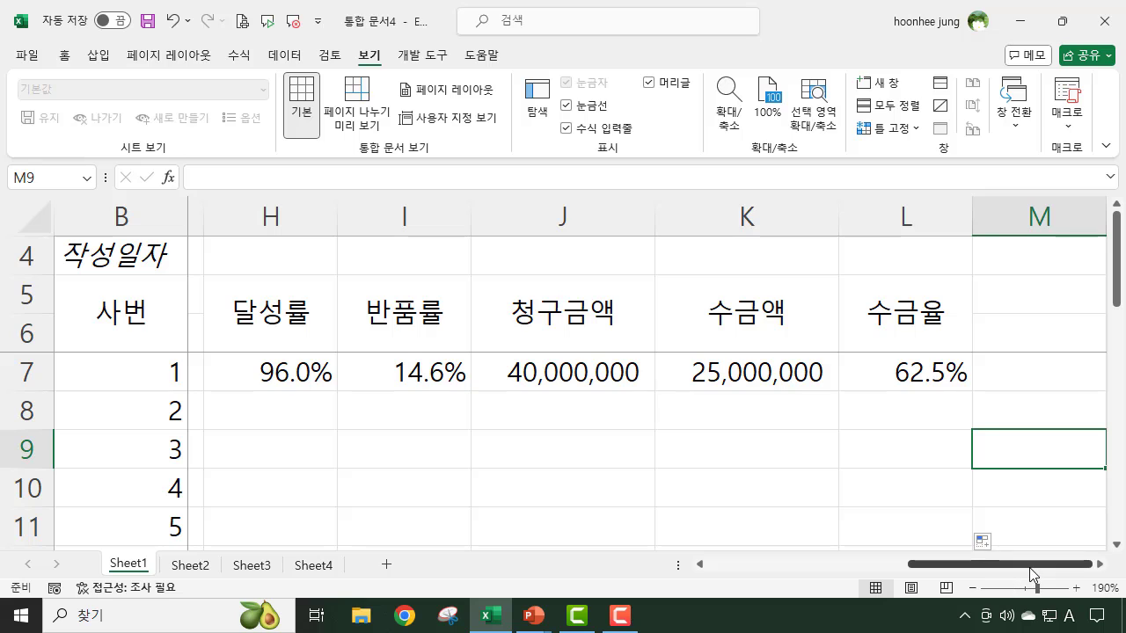
- Examine the 목표매출액 entry in D7 and the 순매출액 formulas in G8 to G11 for the employee rows without sales
{"action": "left_click_drag", "start_coordinate": [1016, 564], "coordinate": [811, 567]}
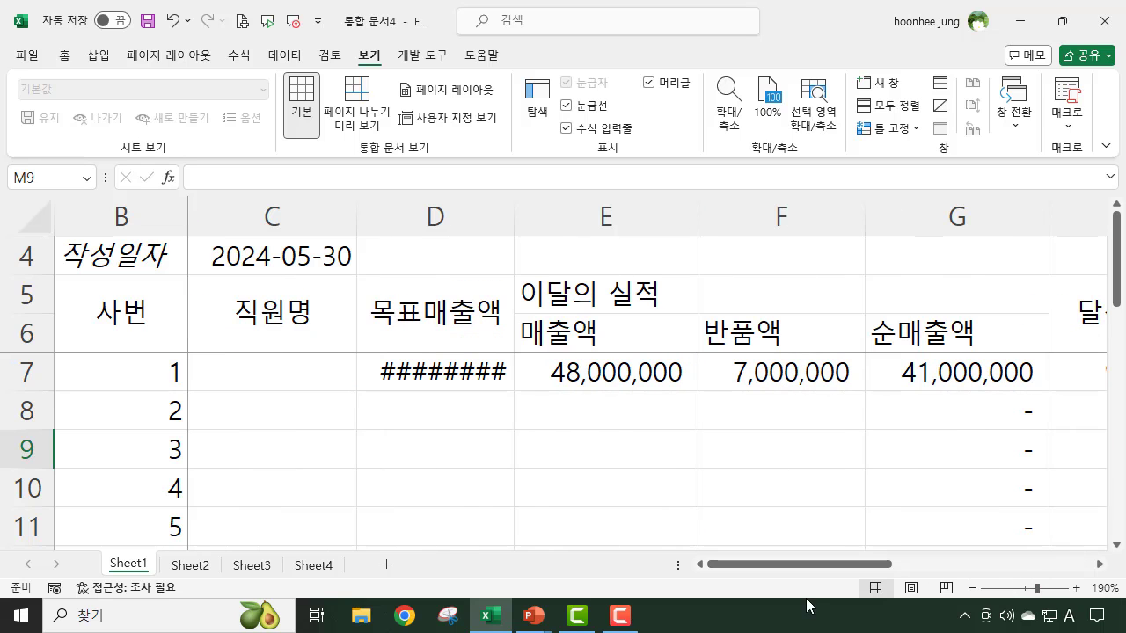
{"action": "left_click", "coordinate": [431, 421]}
{"action": "left_click", "coordinate": [400, 371]}
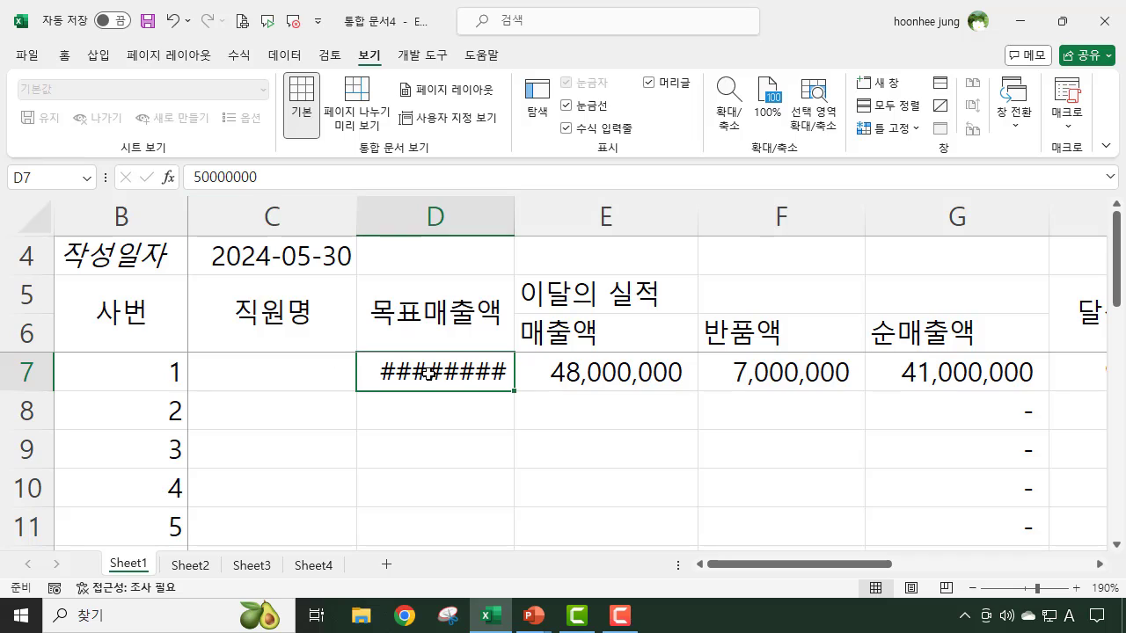
{"action": "left_click", "coordinate": [659, 446]}
{"action": "left_click", "coordinate": [1007, 490]}
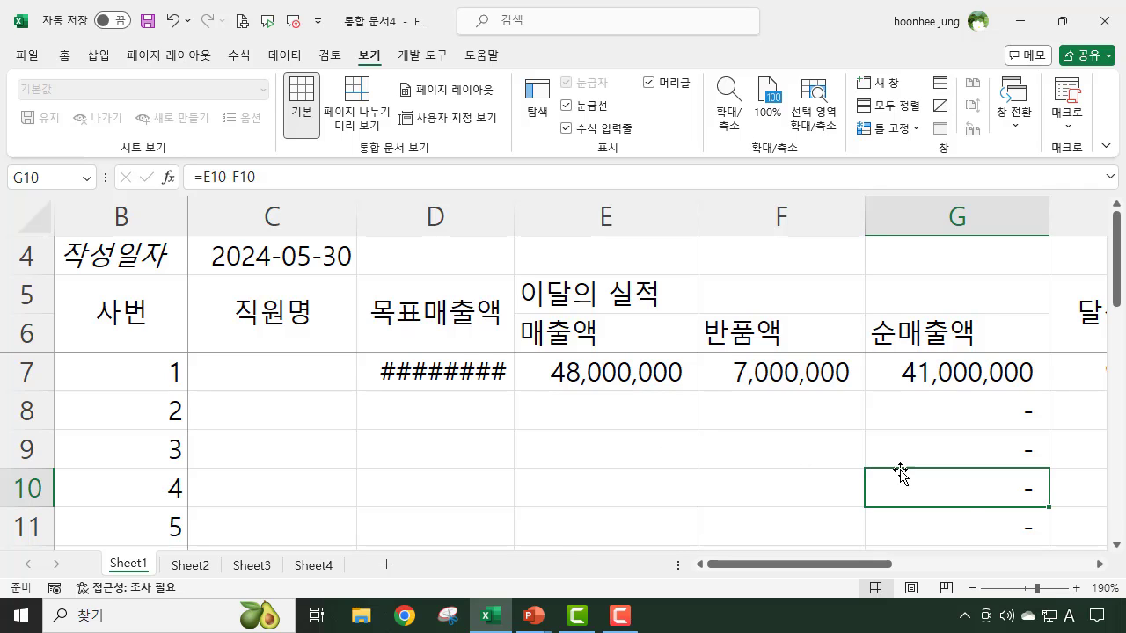
{"action": "left_click", "coordinate": [967, 410]}
{"action": "left_click", "coordinate": [969, 450]}
{"action": "left_click", "coordinate": [959, 495]}
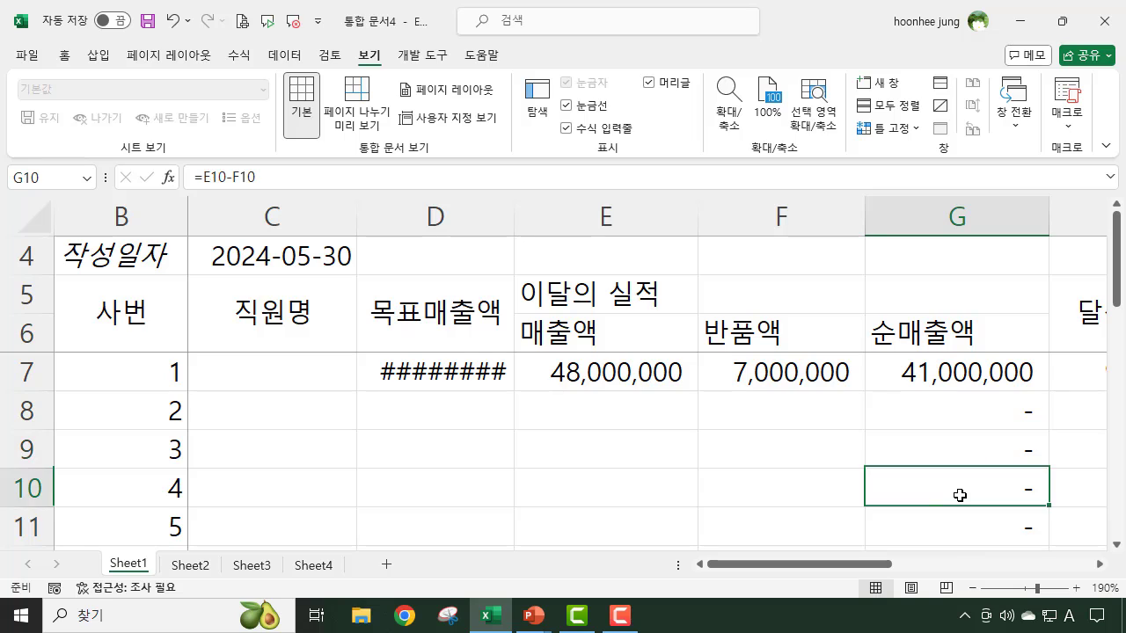
{"action": "left_click", "coordinate": [956, 526]}
{"action": "left_click", "coordinate": [947, 420]}
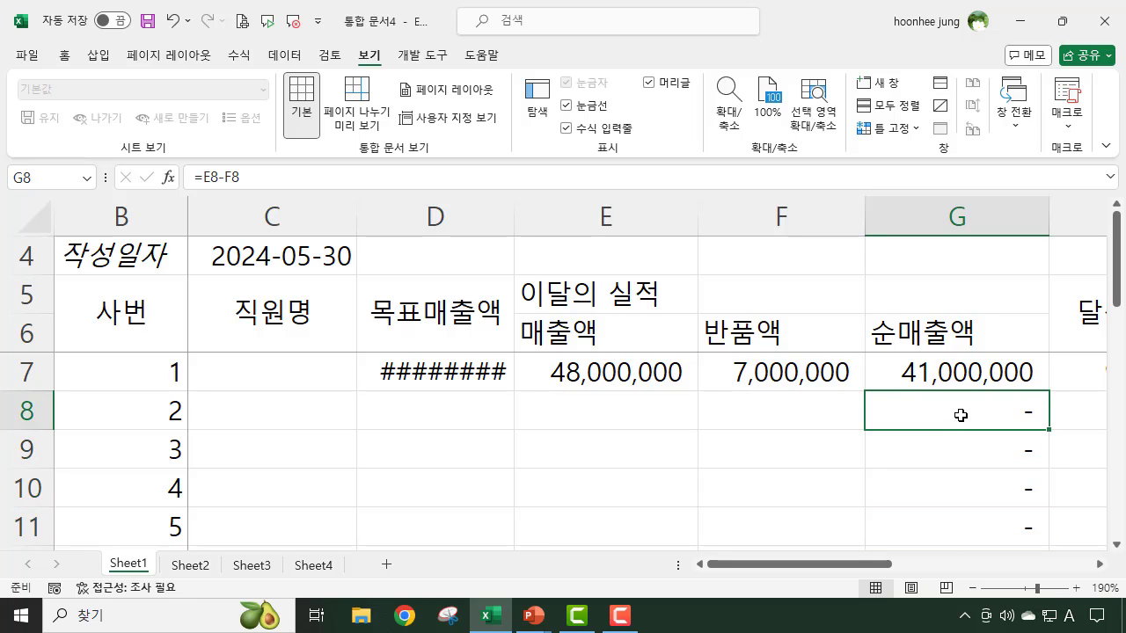
- Change the 순매출액 formula in G7 to return blank when 매출액 is empty: =IF(E7="","",E7-F7)
{"action": "left_click", "coordinate": [908, 374]}
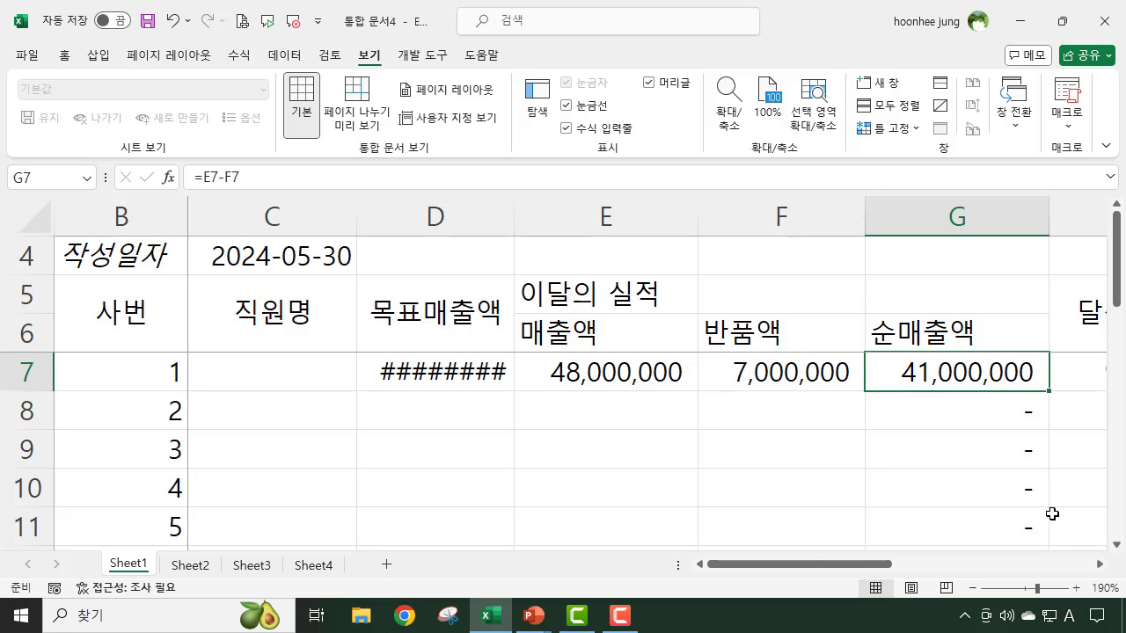
{"action": "left_click", "coordinate": [204, 178]}
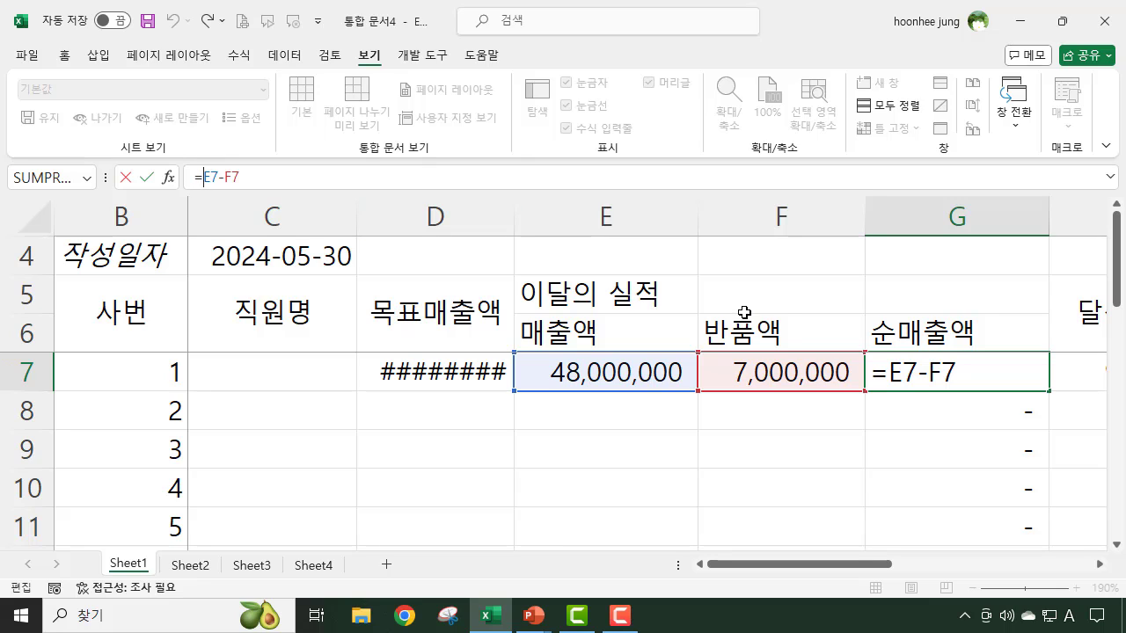
{"action": "type", "text": "if"}
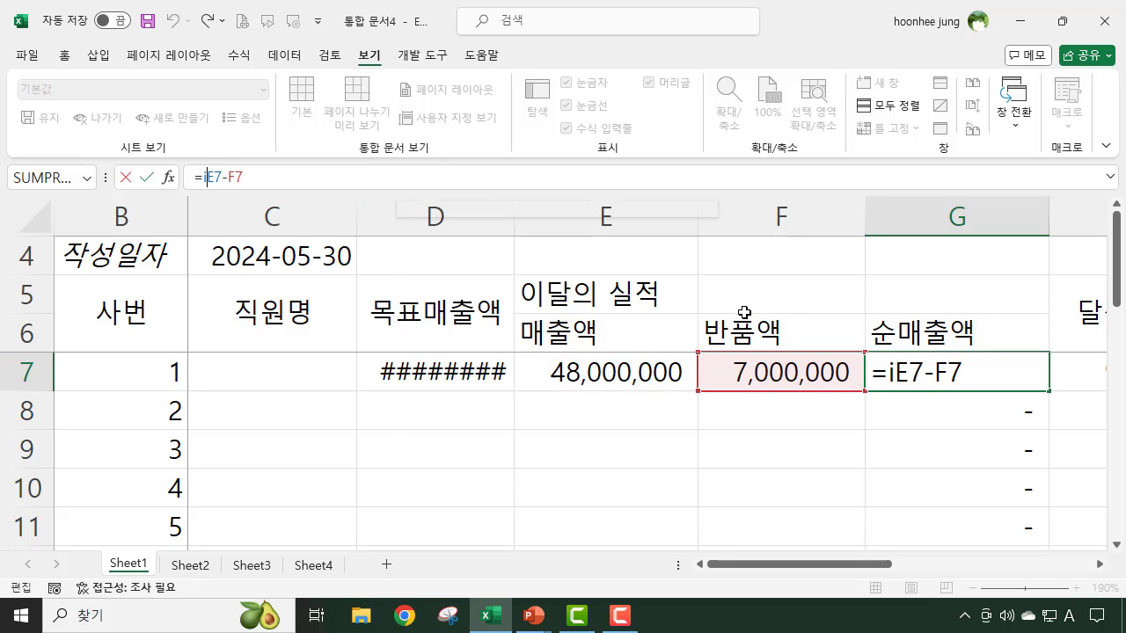
{"action": "type", "text": "("}
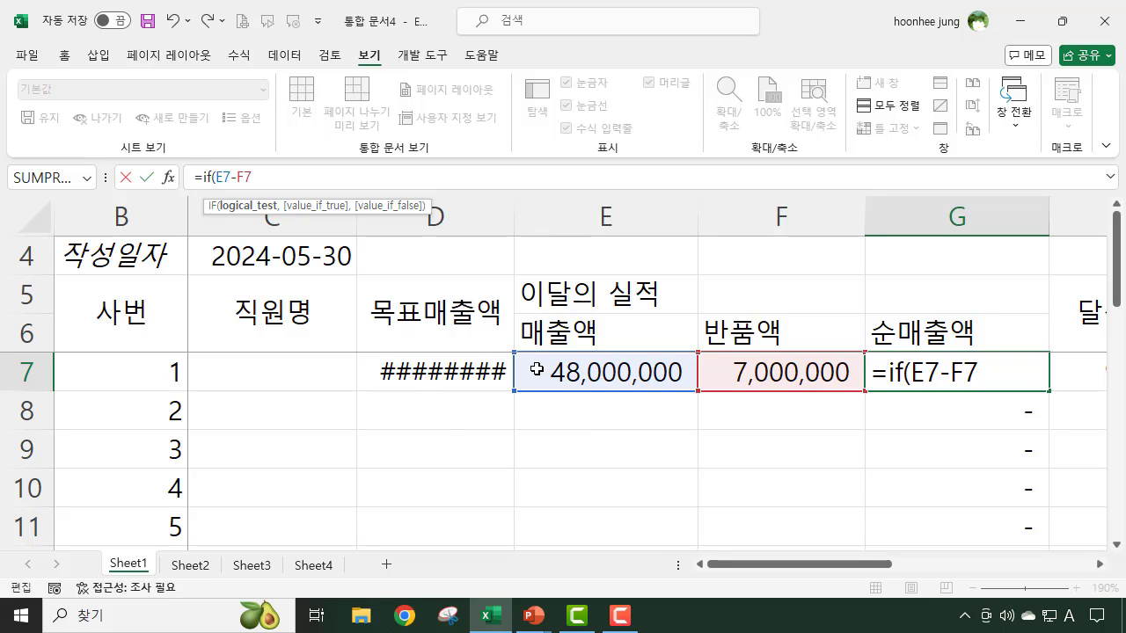
{"action": "left_click", "coordinate": [587, 375]}
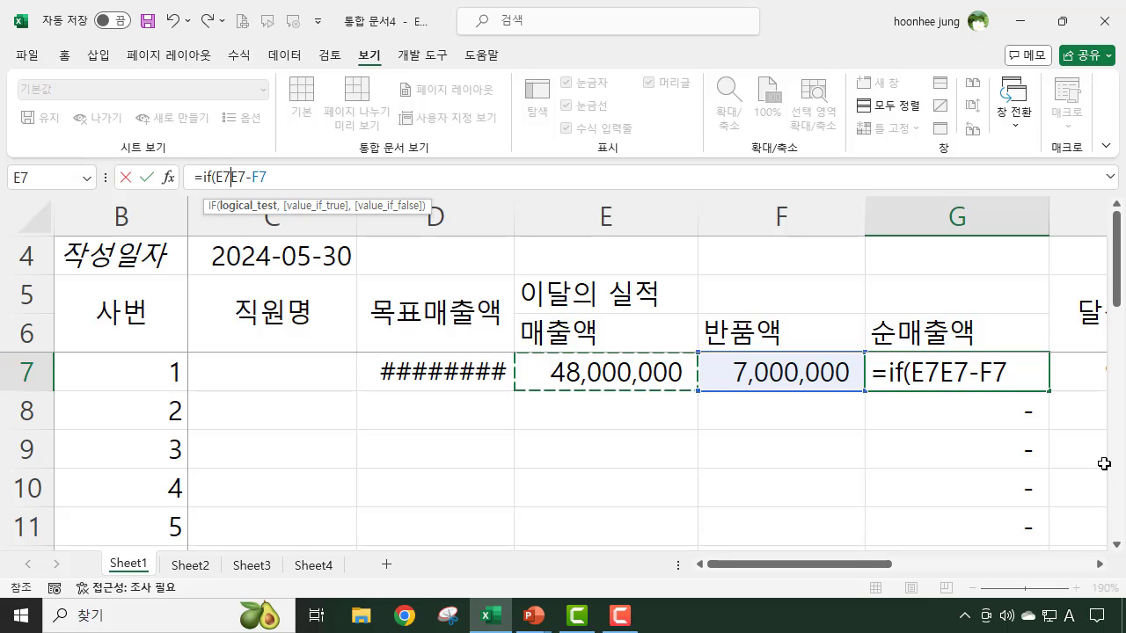
{"action": "type", "text": "="}
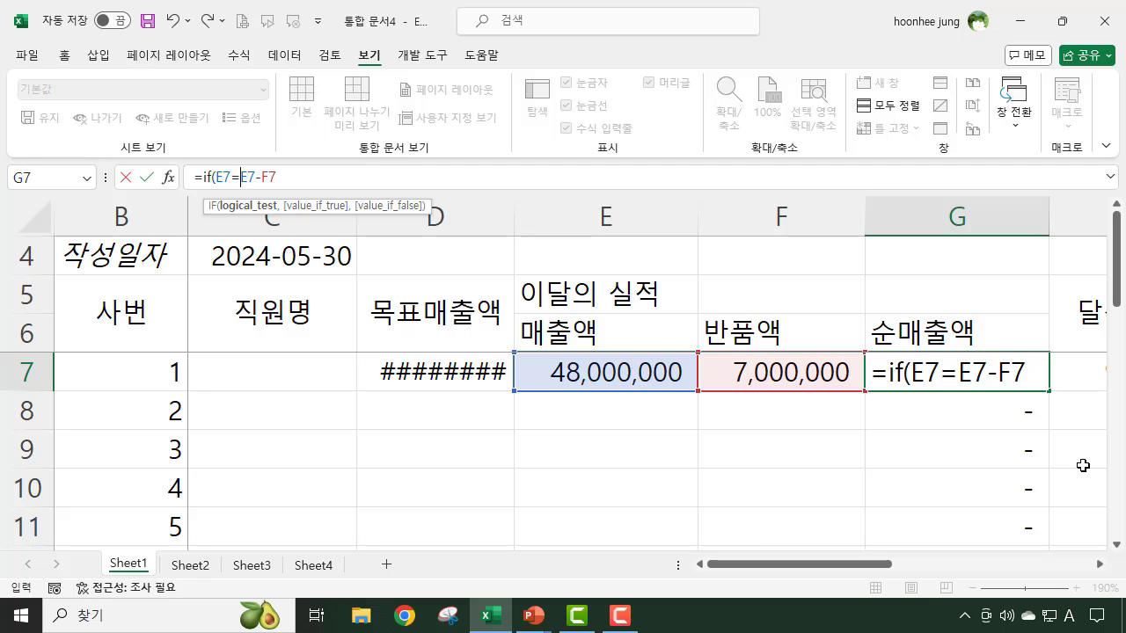
{"action": "type", "text": "\"\""}
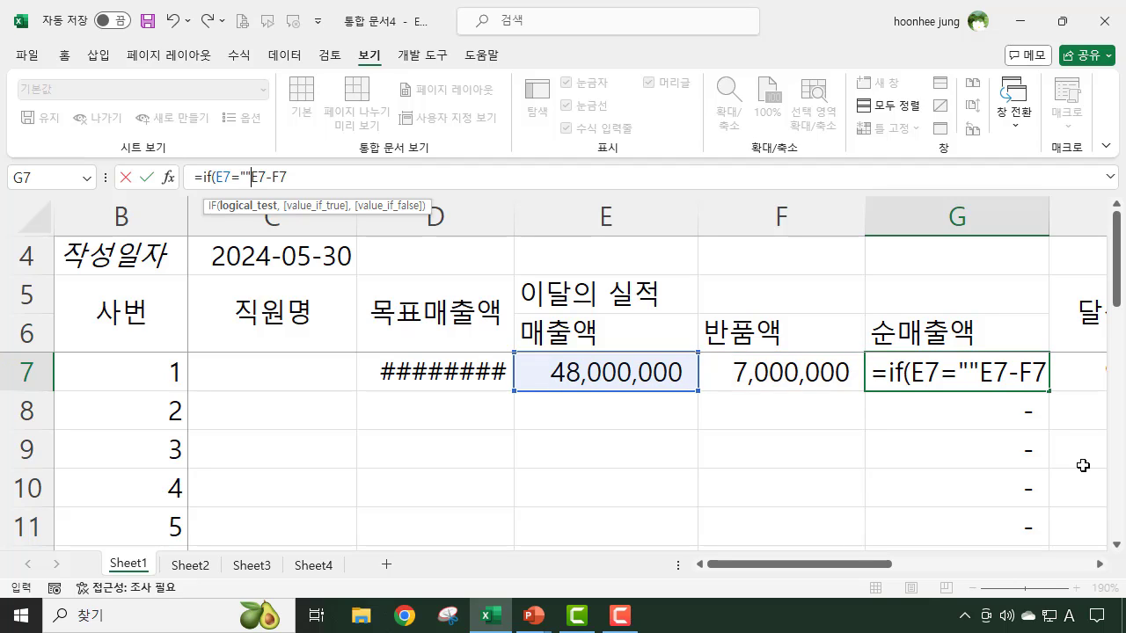
{"action": "type", "text": ","}
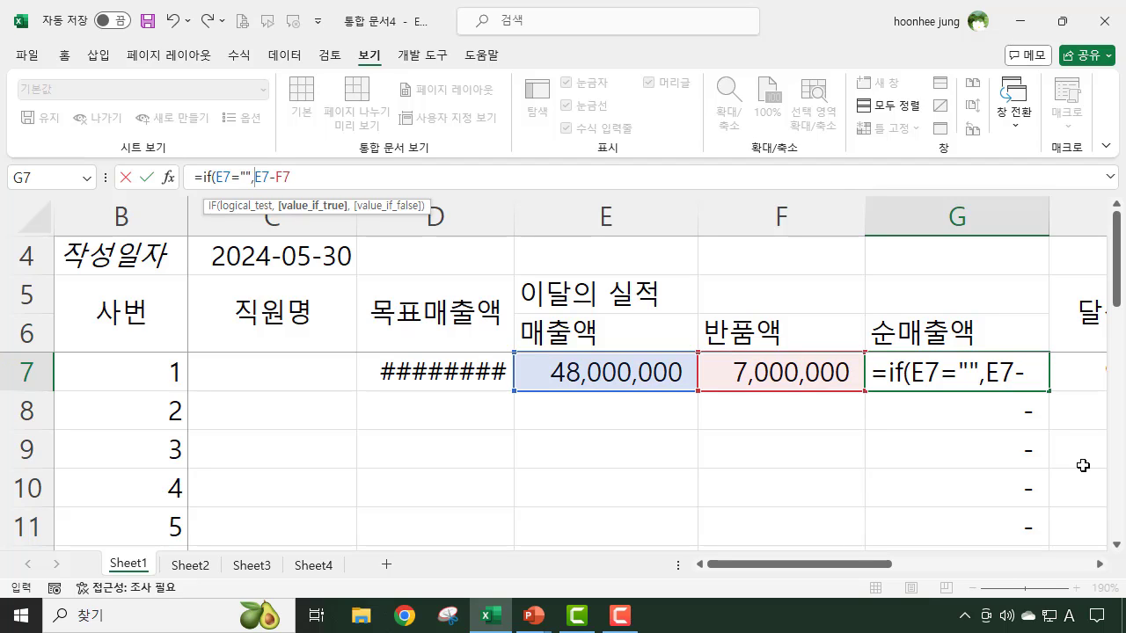
{"action": "type", "text": "\"\""}
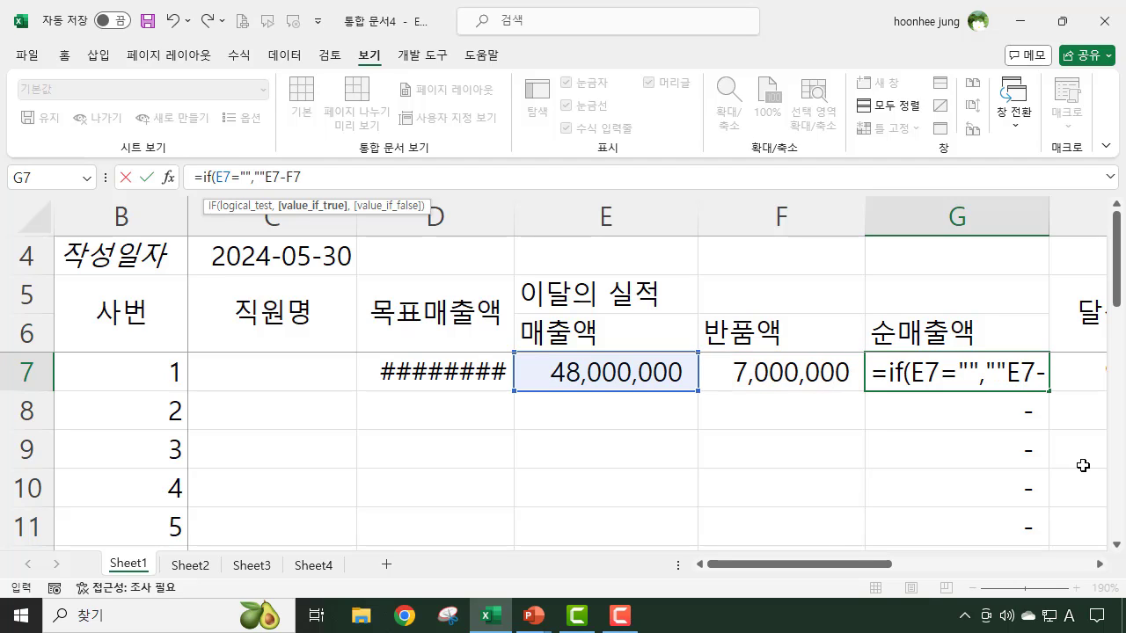
{"action": "type", "text": ","}
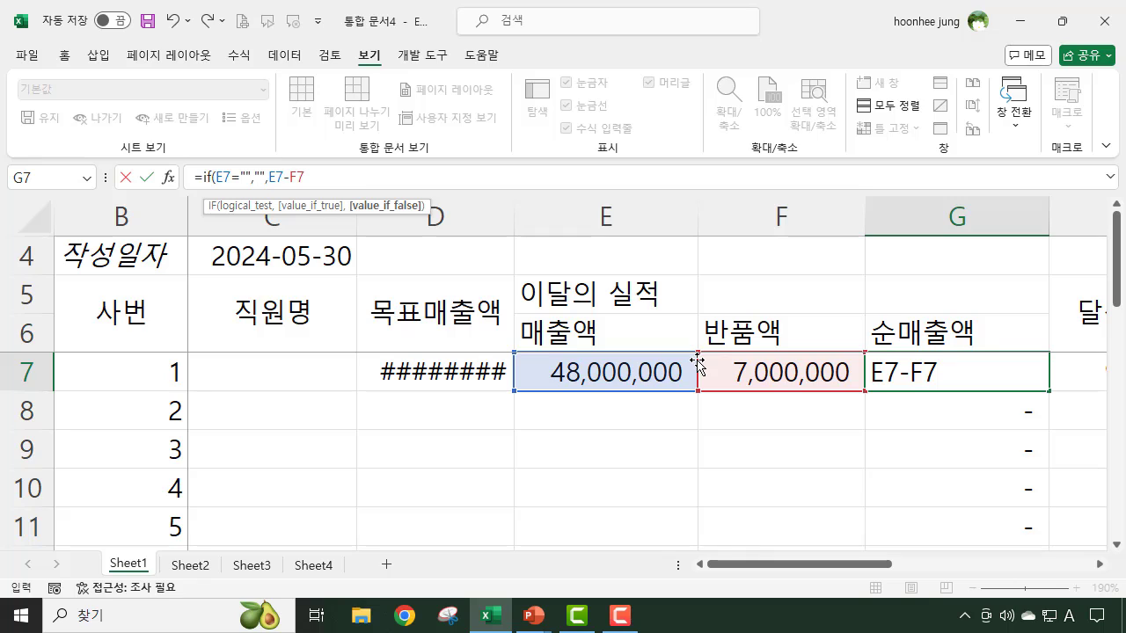
{"action": "left_click", "coordinate": [312, 176]}
{"action": "type", "text": ")"}
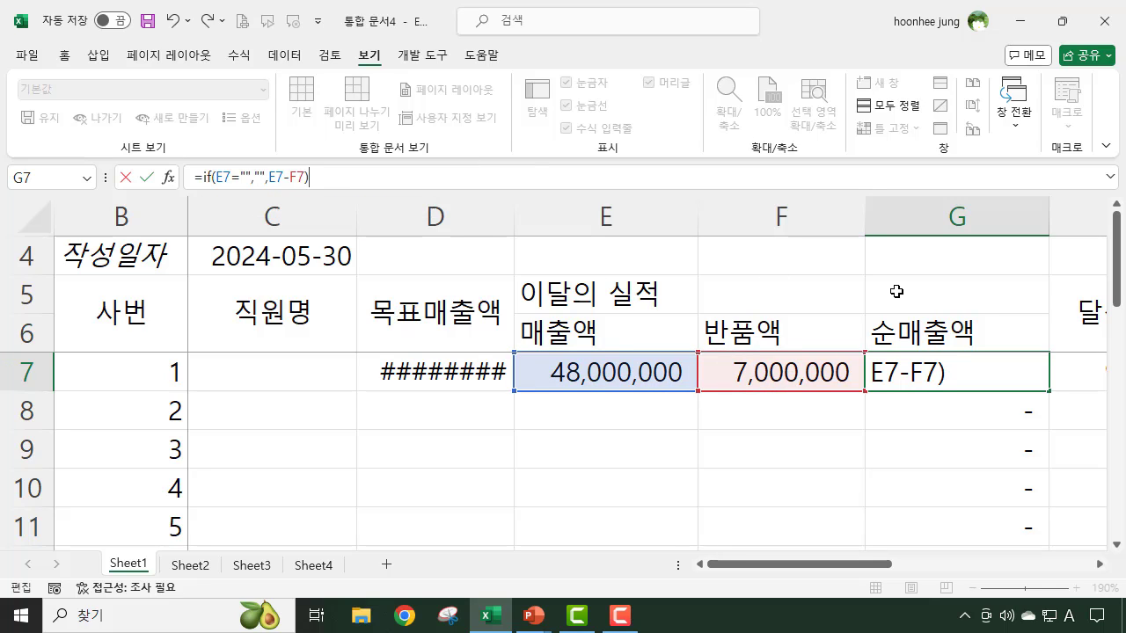
{"action": "key", "text": "Return"}
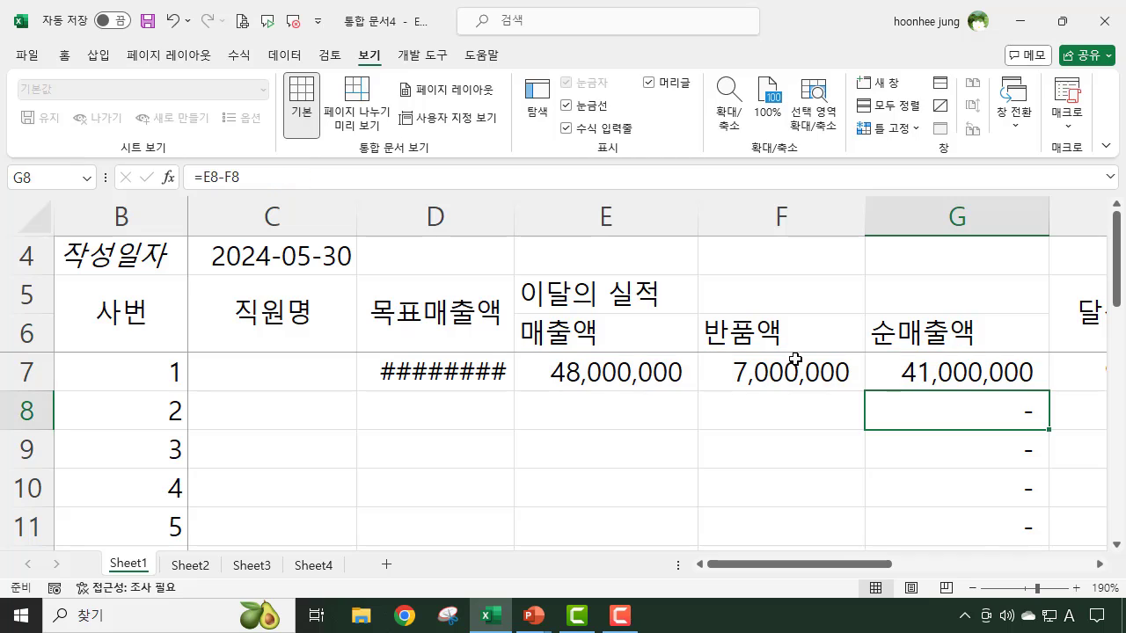
- Copy the 순매출액 formula with IF from G7 down to G16 and check the filled rows
{"action": "left_click", "coordinate": [1032, 372]}
{"action": "left_click_drag", "start_coordinate": [1048, 390], "coordinate": [1029, 545]}
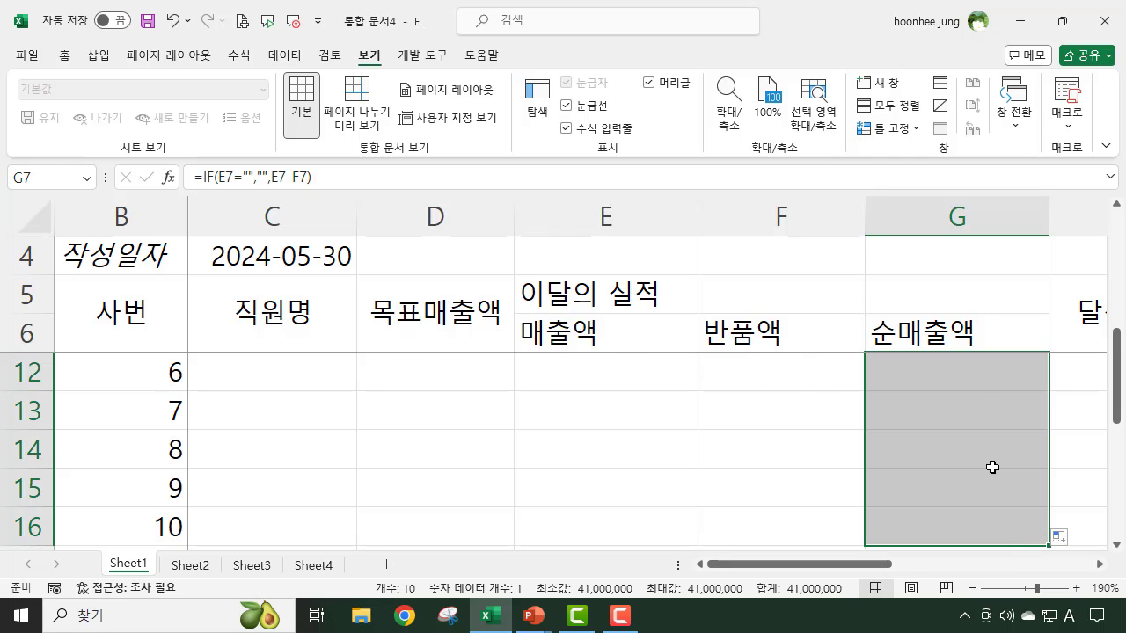
{"action": "scroll", "coordinate": [992, 467], "scroll_direction": "up", "scroll_amount": 2}
{"action": "left_click", "coordinate": [994, 372]}
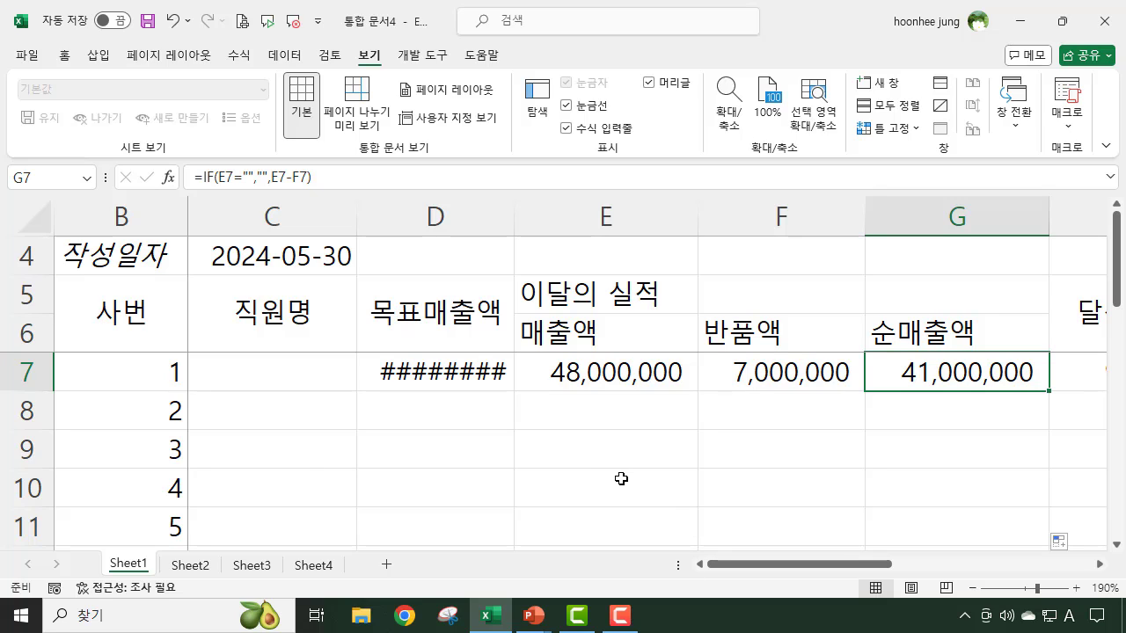
{"action": "scroll", "coordinate": [620, 479], "scroll_direction": "down", "scroll_amount": 2}
{"action": "scroll", "coordinate": [621, 485], "scroll_direction": "up", "scroll_amount": 2}
{"action": "scroll", "coordinate": [621, 485], "scroll_direction": "down", "scroll_amount": 1}
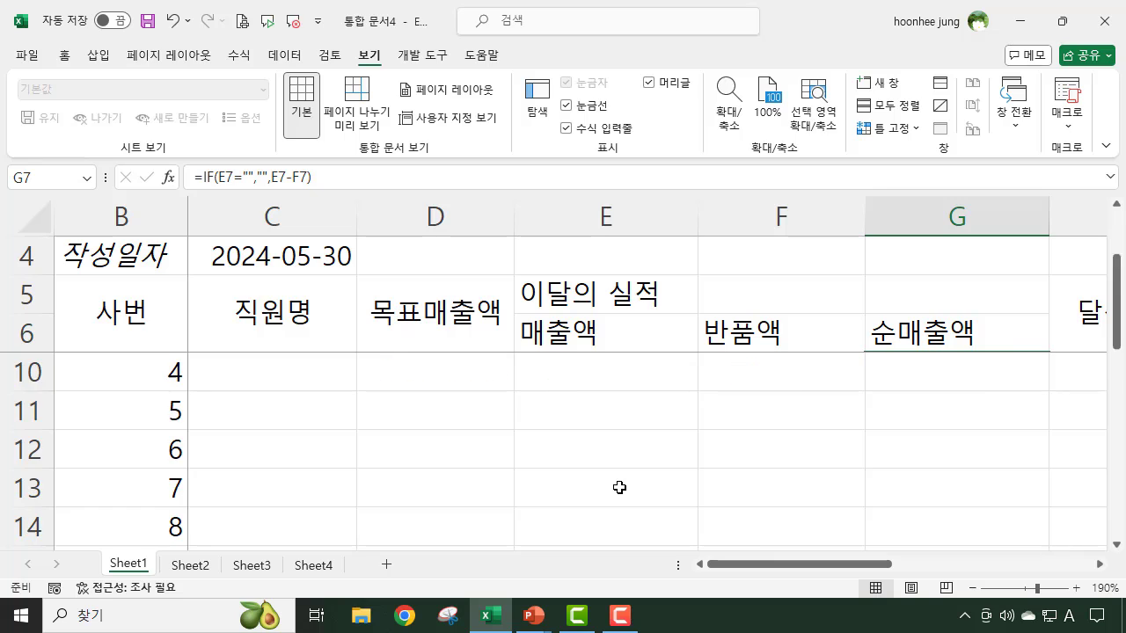
{"action": "scroll", "coordinate": [621, 485], "scroll_direction": "up", "scroll_amount": 1}
- Unfreeze the panes on Sheet1 and check that the header rows scroll with the employee rows
{"action": "left_click", "coordinate": [223, 366]}
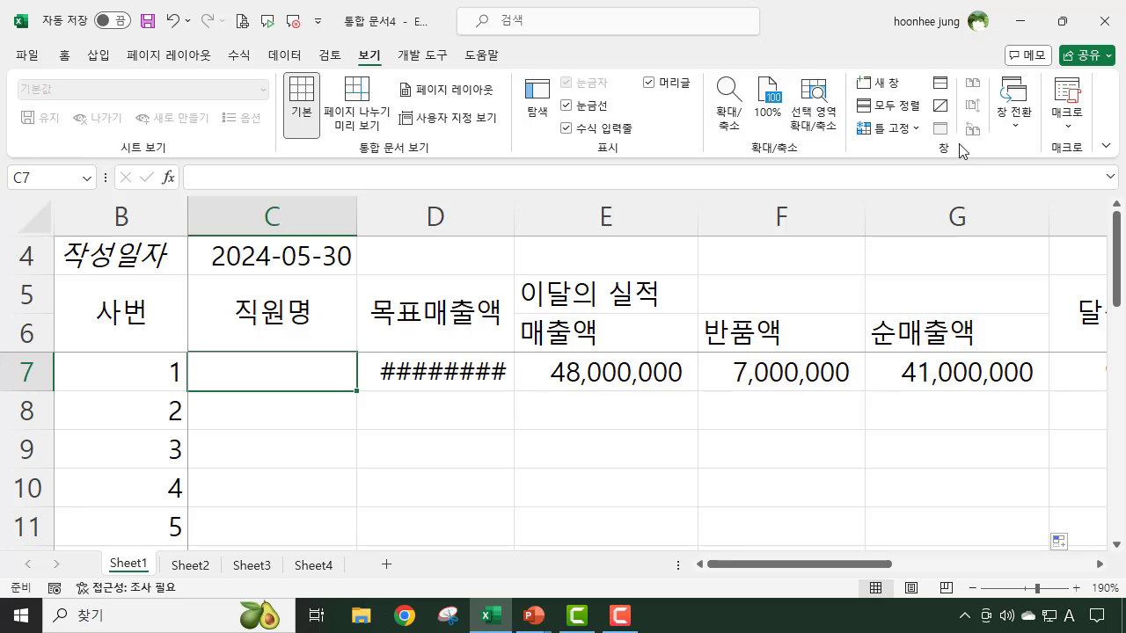
{"action": "left_click", "coordinate": [915, 132]}
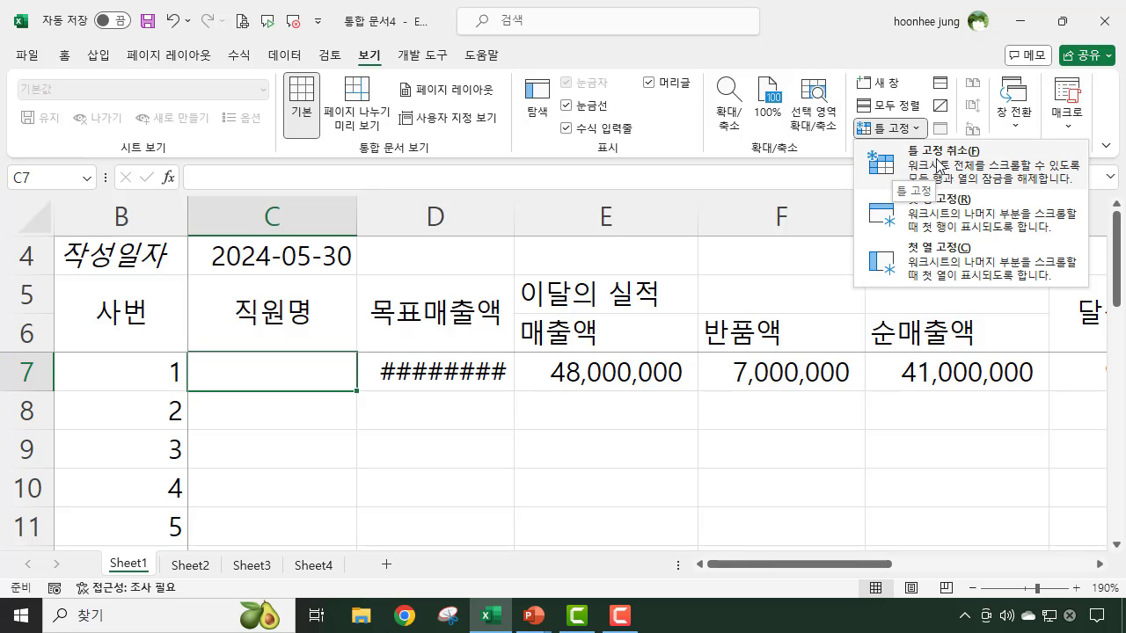
{"action": "left_click", "coordinate": [933, 165]}
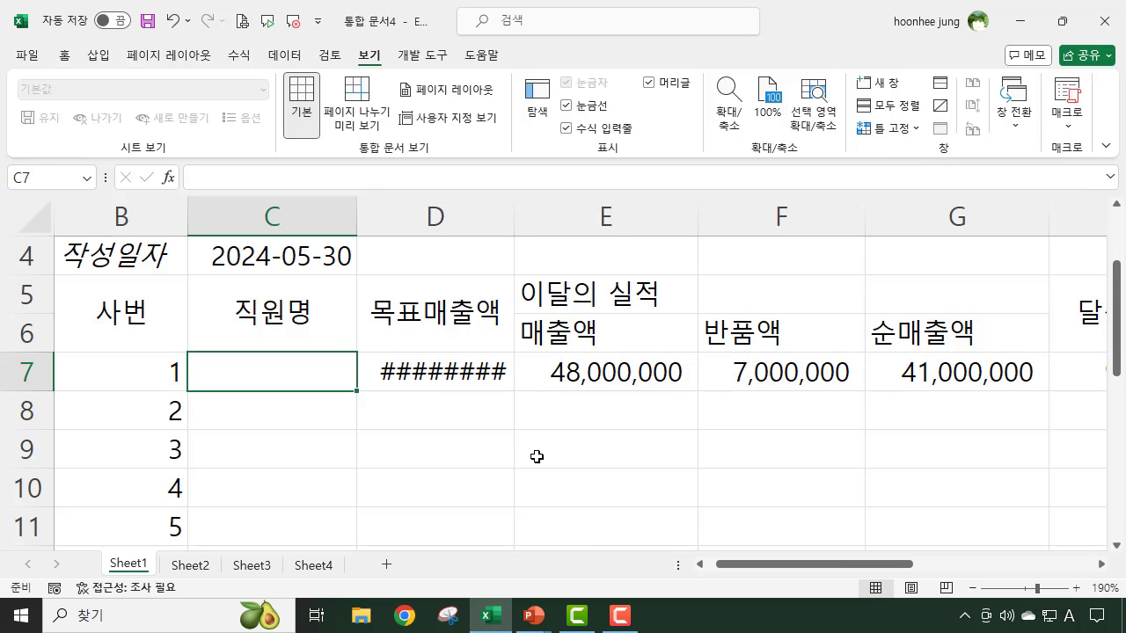
{"action": "scroll", "coordinate": [418, 424], "scroll_direction": "down", "scroll_amount": 3}
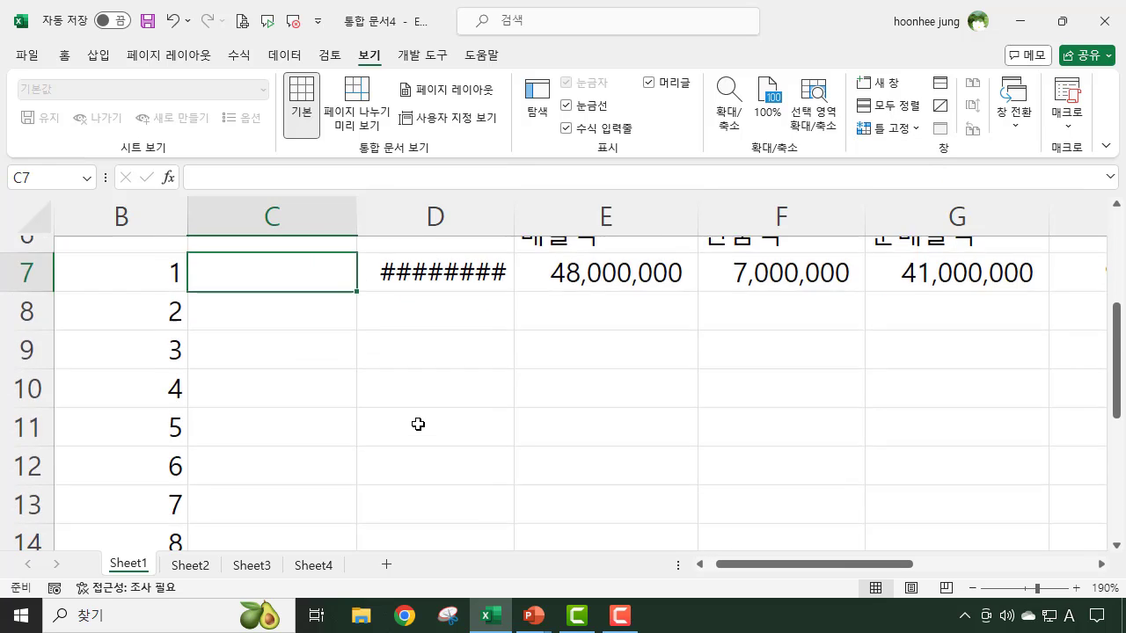
{"action": "scroll", "coordinate": [417, 424], "scroll_direction": "up", "scroll_amount": 3}
{"action": "left_click", "coordinate": [616, 479]}
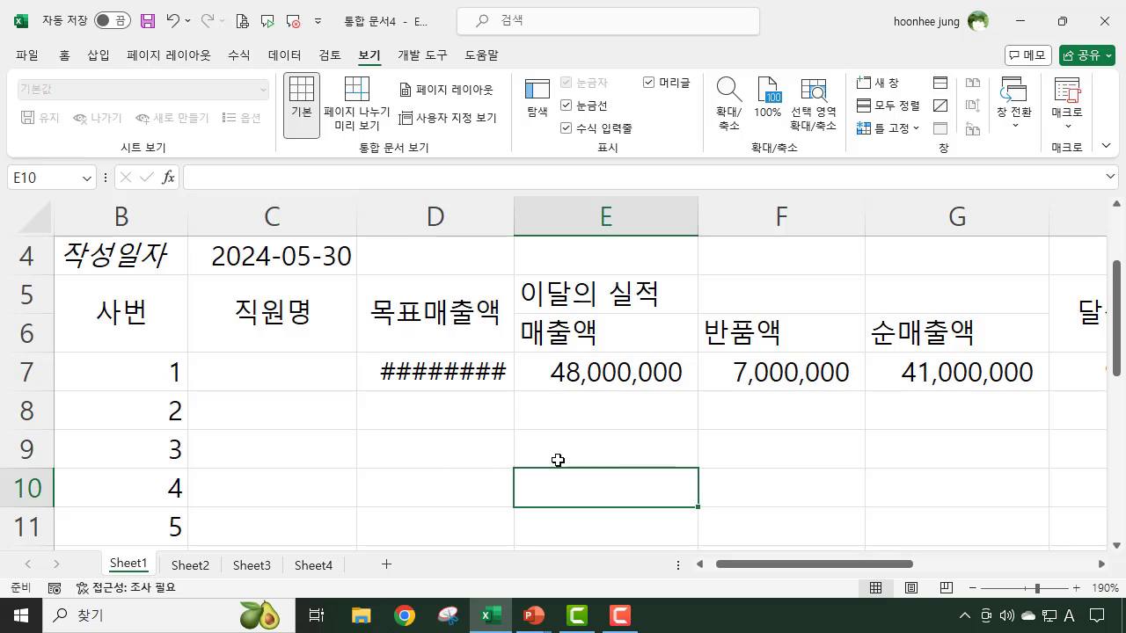
{"action": "left_click", "coordinate": [638, 459]}
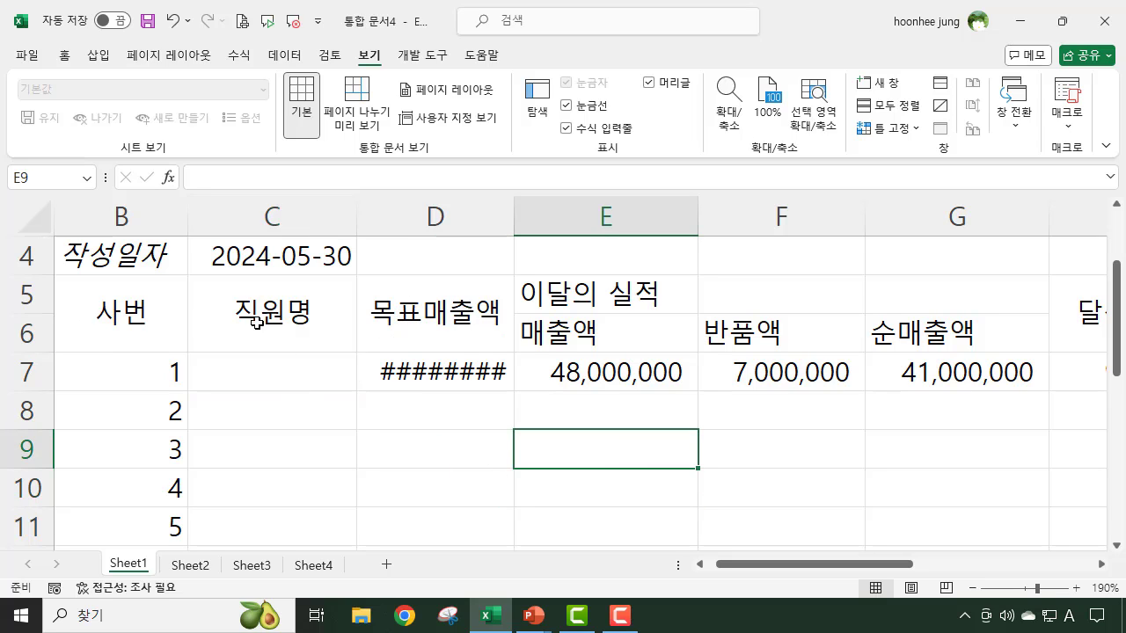
- Apply all borders to the header range B5:L6, from 사번 to 수금율
{"action": "mouse_move", "coordinate": [104, 314]}
{"action": "left_mouse_down"}
{"action": "mouse_move", "coordinate": [754, 322]}
{"action": "mouse_move", "coordinate": [1108, 311]}
{"action": "mouse_move", "coordinate": [786, 314]}
{"action": "mouse_move", "coordinate": [745, 356]}
{"action": "left_mouse_up"}
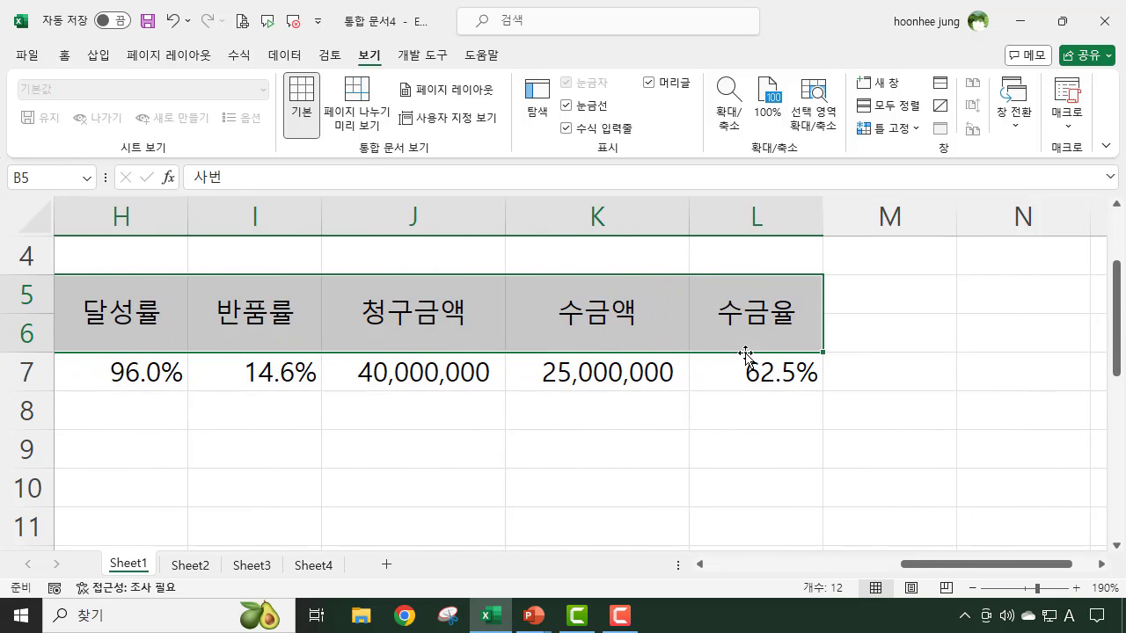
{"action": "left_click", "coordinate": [68, 60]}
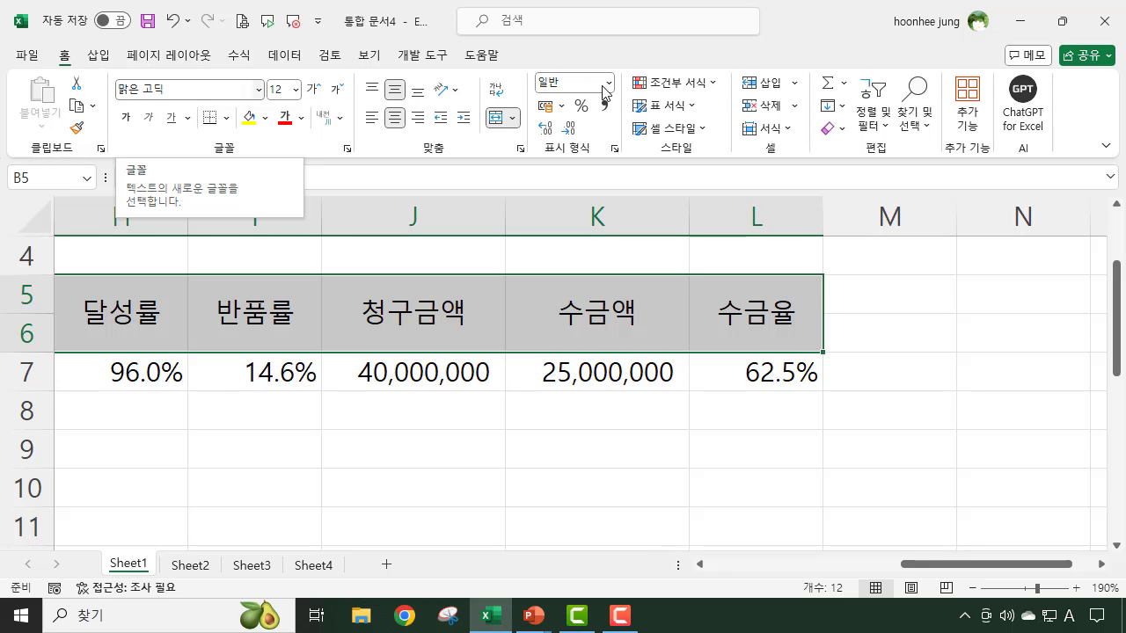
{"action": "left_click", "coordinate": [226, 117]}
{"action": "left_click", "coordinate": [264, 293]}
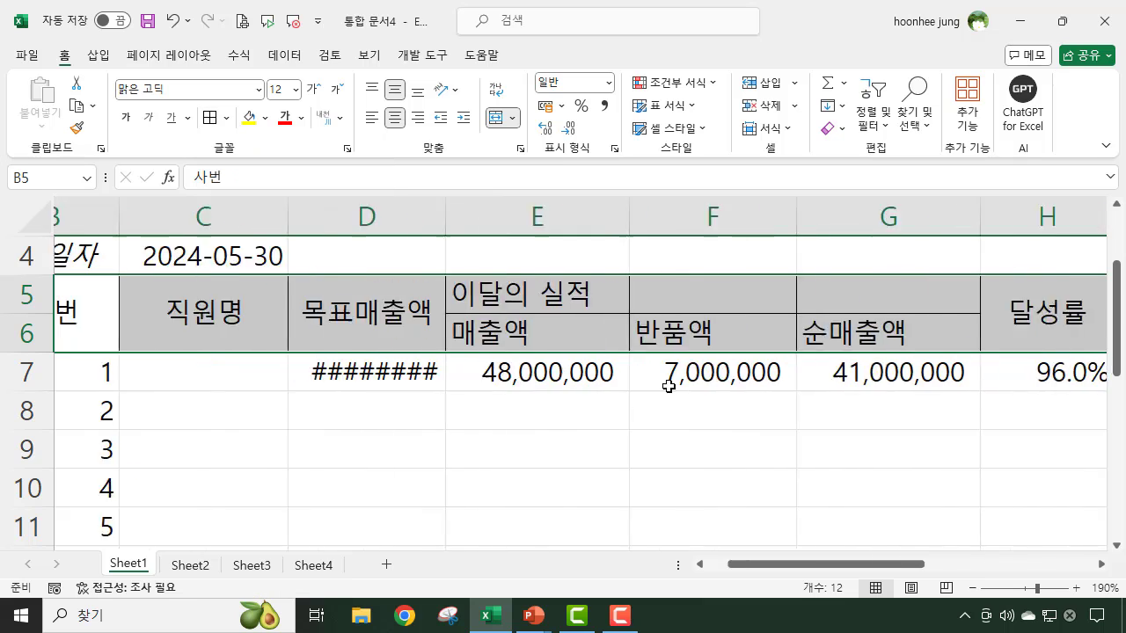
{"action": "left_click", "coordinate": [710, 452]}
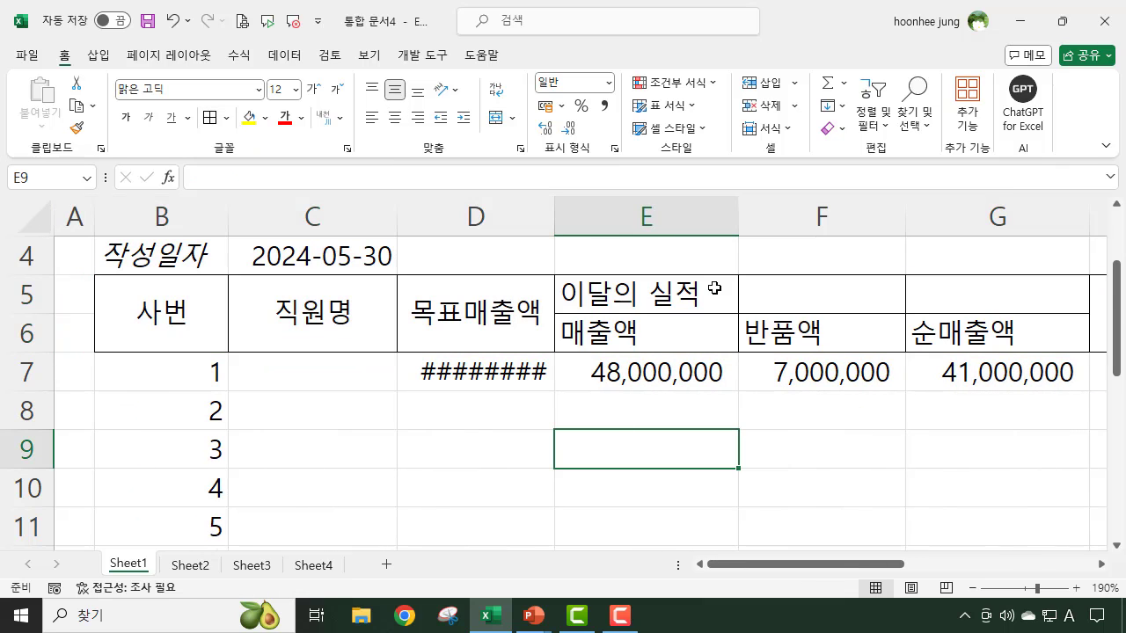
- Merge and center the 이달의 실적 heading across E5:G5
{"action": "left_click", "coordinate": [622, 293]}
{"action": "left_click_drag", "start_coordinate": [622, 293], "coordinate": [948, 300]}
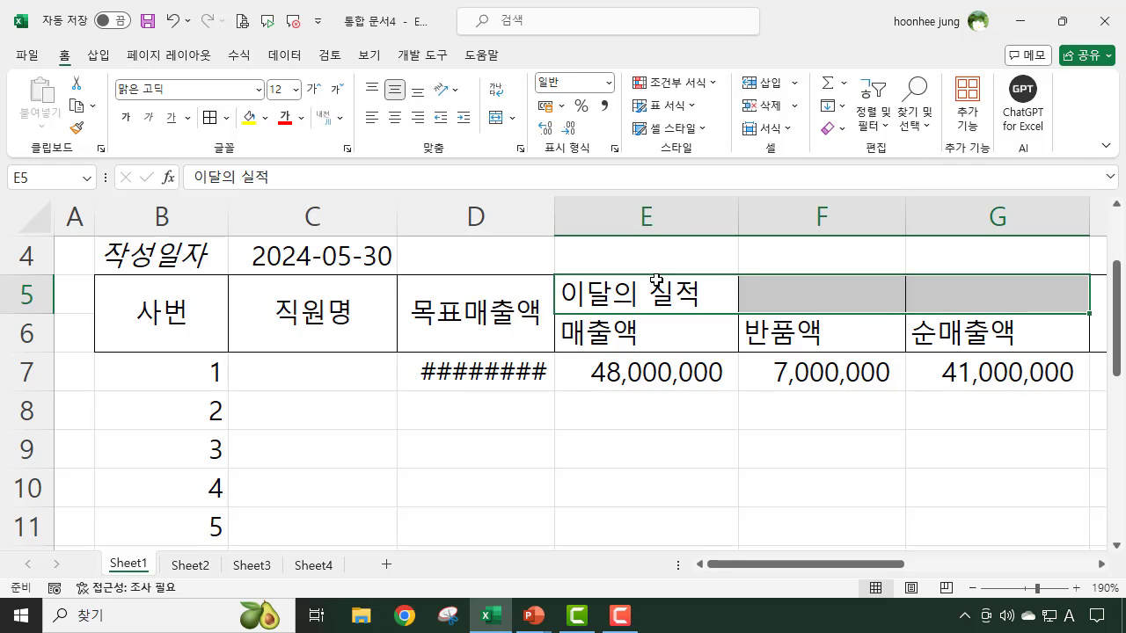
{"action": "left_click", "coordinate": [494, 121]}
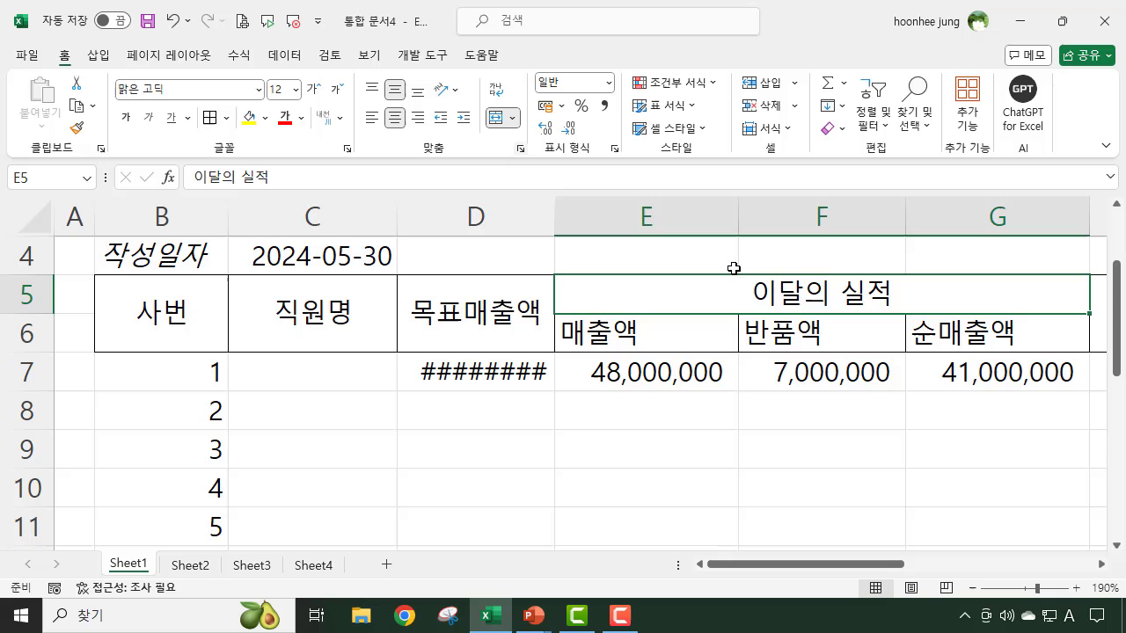
{"action": "left_click", "coordinate": [844, 483]}
- Center the 매출액, 반품액 and 순매출액 subheadings in E6:G6 horizontally
{"action": "left_click_drag", "start_coordinate": [628, 339], "coordinate": [945, 340]}
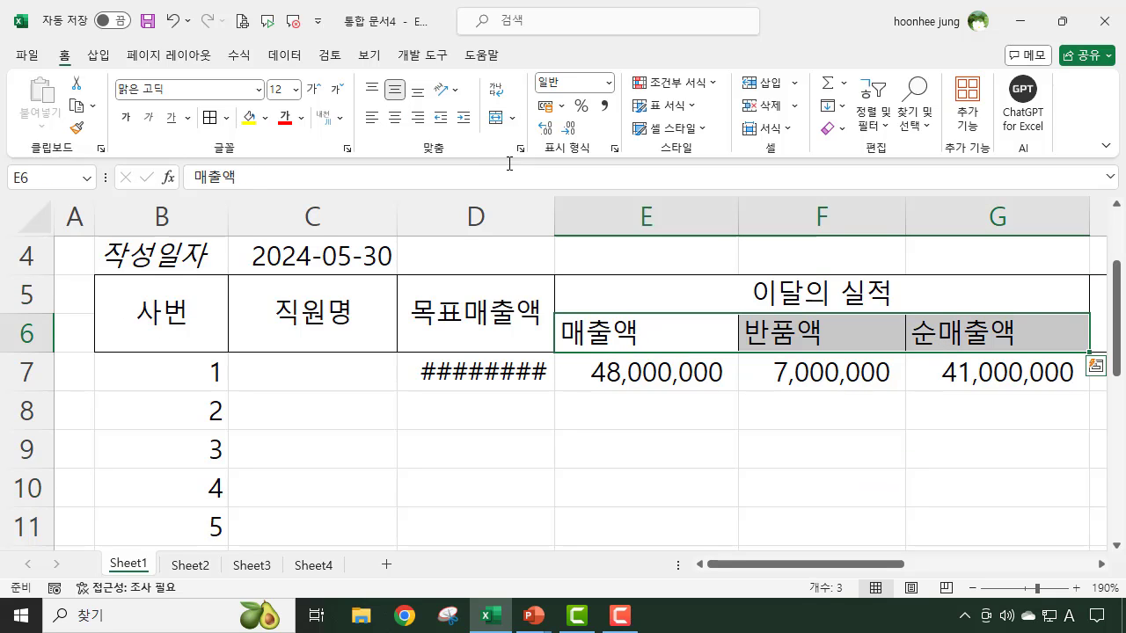
{"action": "left_click", "coordinate": [395, 117]}
{"action": "left_click_drag", "start_coordinate": [668, 488], "coordinate": [707, 475]}
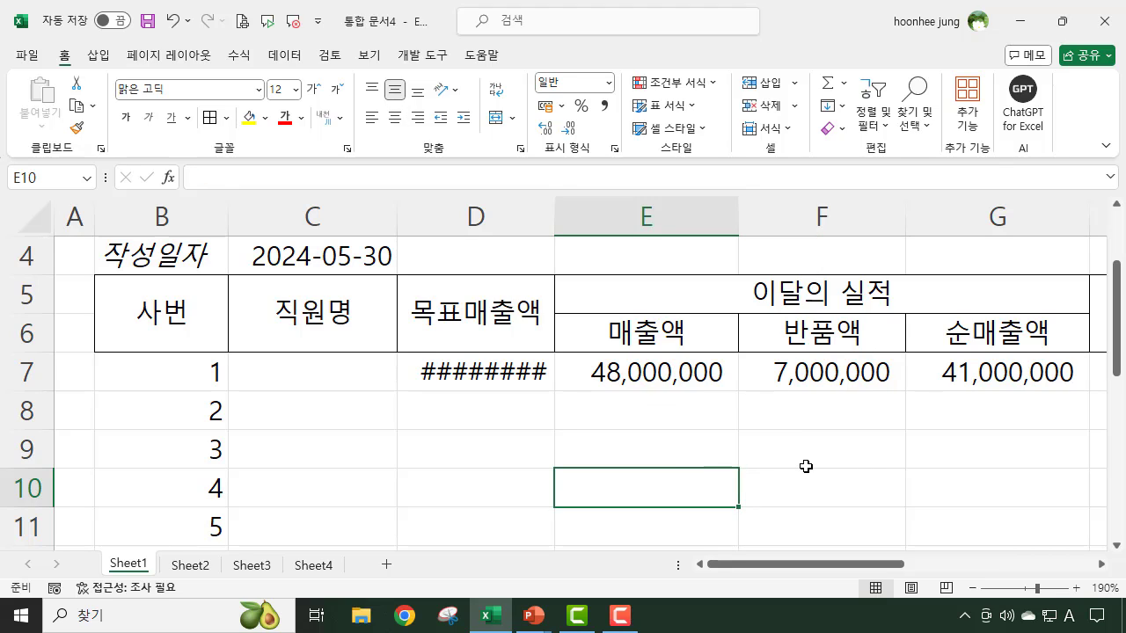
{"action": "left_click", "coordinate": [460, 370]}
{"action": "left_click", "coordinate": [695, 379]}
{"action": "left_click", "coordinate": [696, 458]}
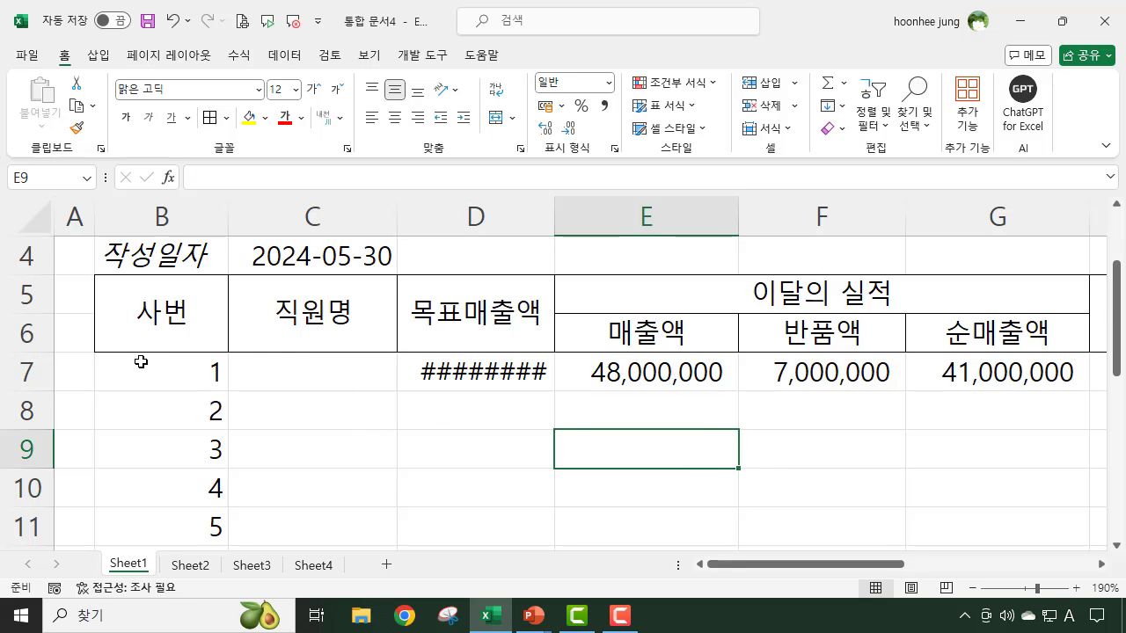
- Give the header range B5:L6 a double-line bottom border
{"action": "left_click_drag", "start_coordinate": [132, 317], "coordinate": [1033, 321]}
{"action": "left_click_drag", "start_coordinate": [968, 319], "coordinate": [792, 318]}
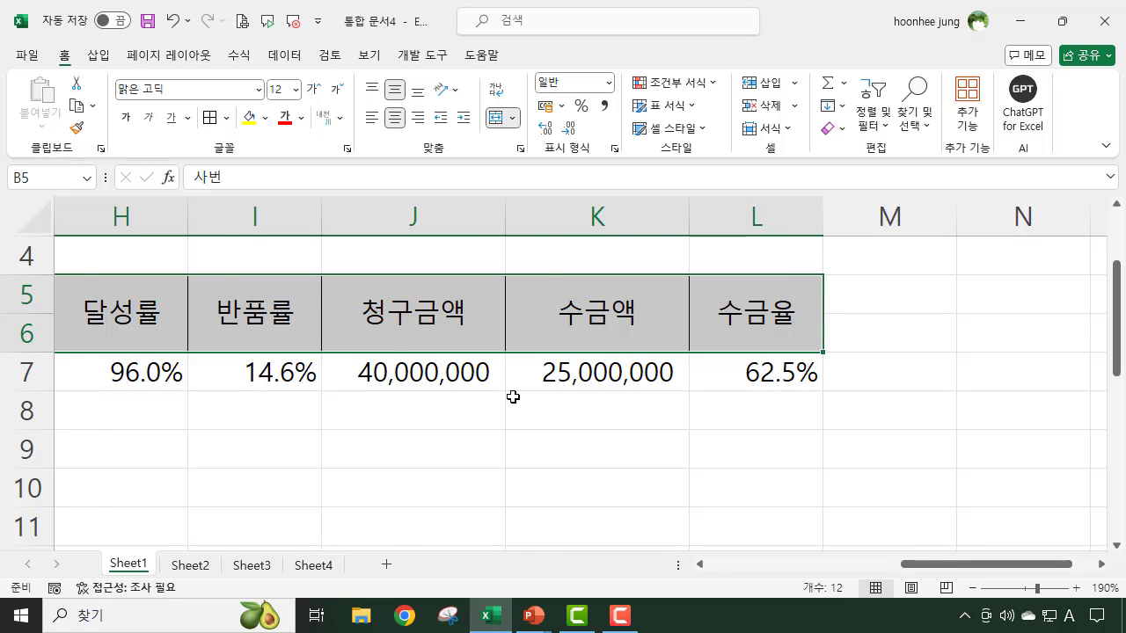
{"action": "key", "text": "ctrl+1"}
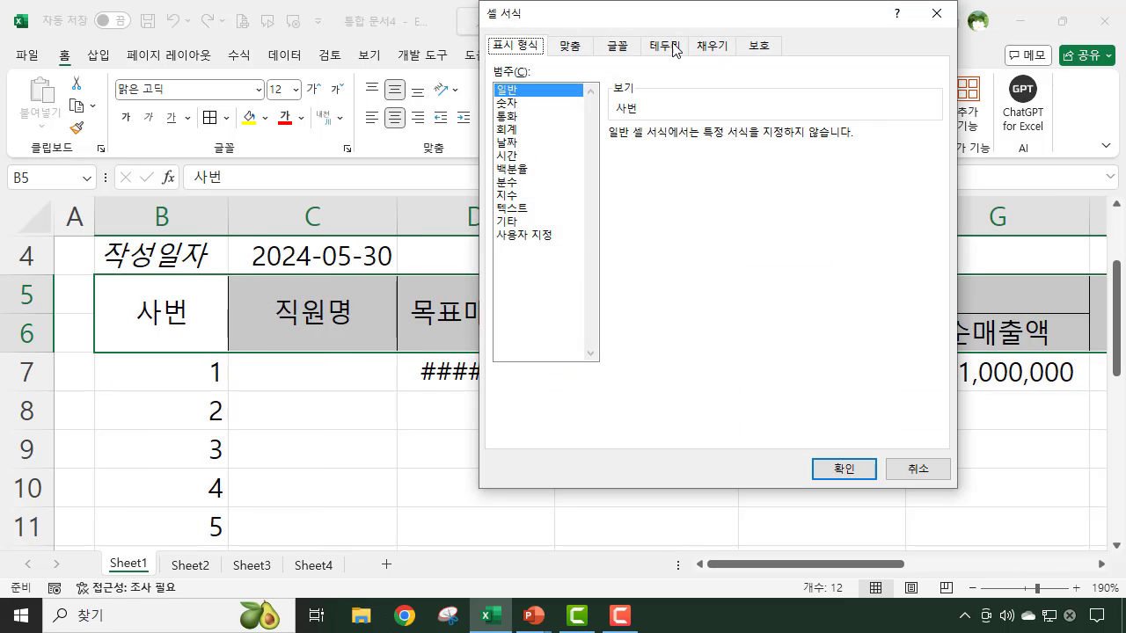
{"action": "left_click", "coordinate": [674, 49]}
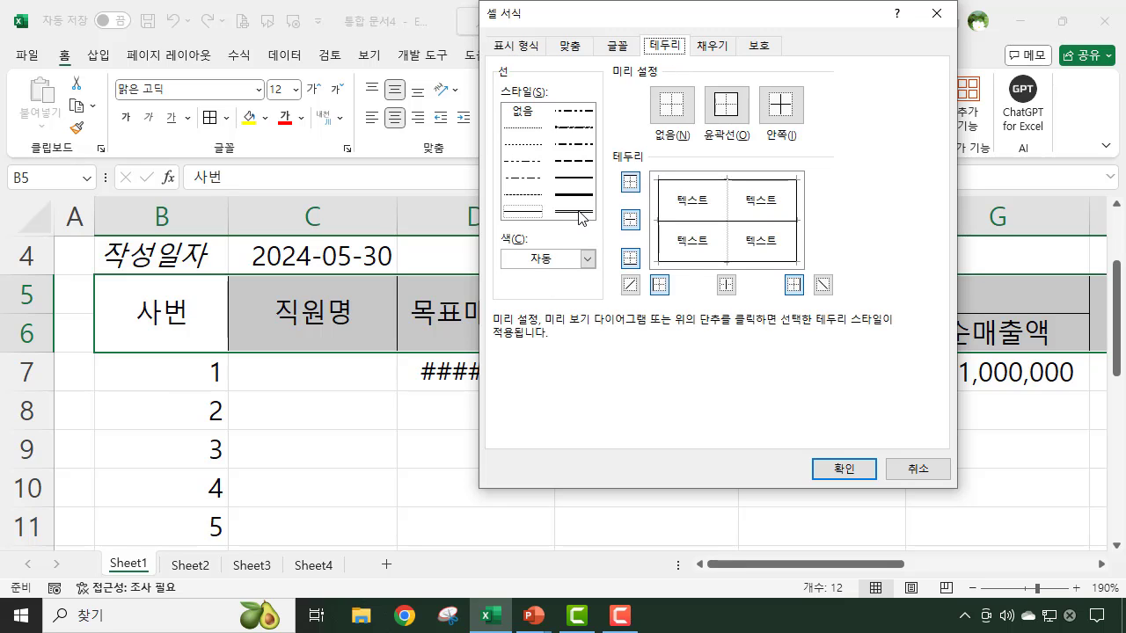
{"action": "left_click", "coordinate": [577, 213]}
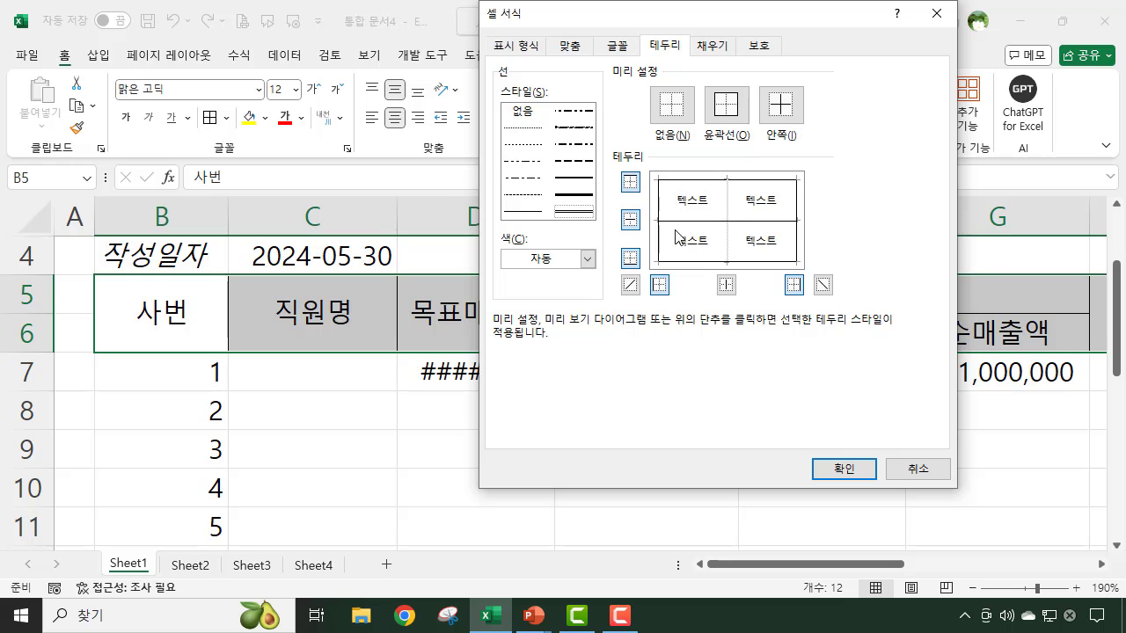
{"action": "left_click", "coordinate": [627, 258]}
{"action": "left_click", "coordinate": [844, 468]}
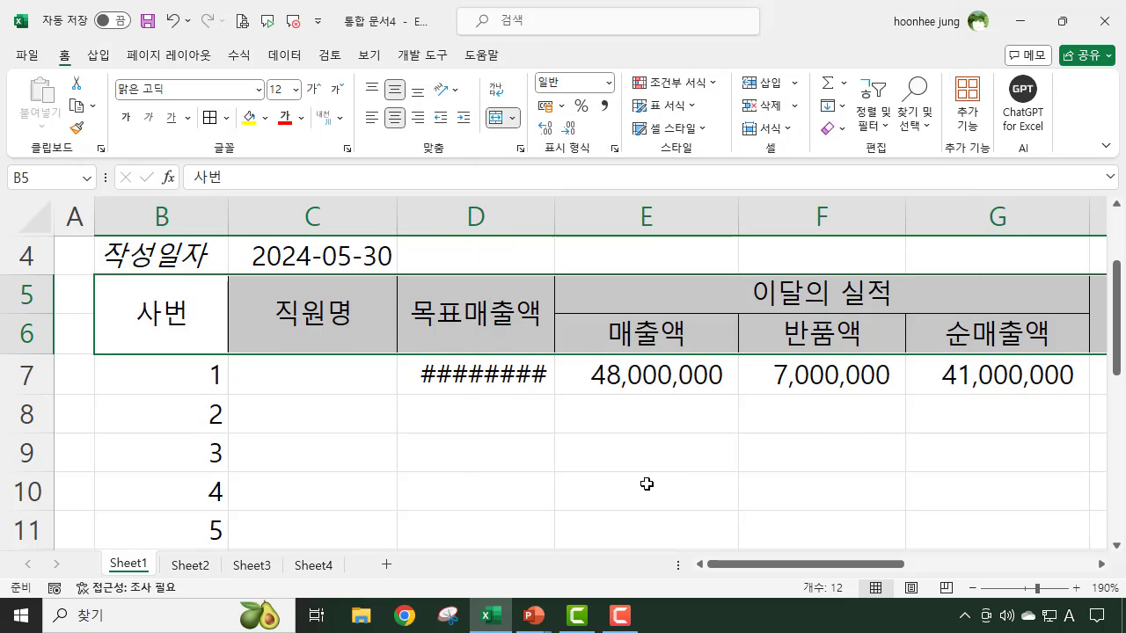
{"action": "left_click", "coordinate": [650, 484]}
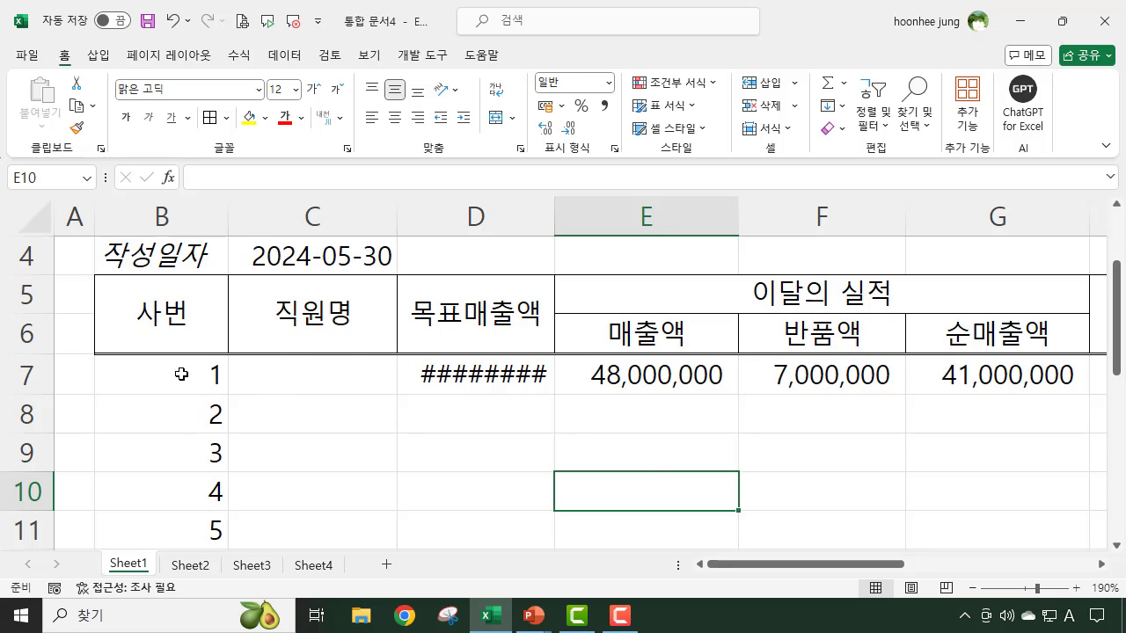
- For the employee rows B7:L16, set thin solid lines for the left, bottom, right and inner vertical borders
{"action": "left_click_drag", "start_coordinate": [181, 374], "coordinate": [747, 494]}
{"action": "left_click_drag", "start_coordinate": [927, 567], "coordinate": [684, 567]}
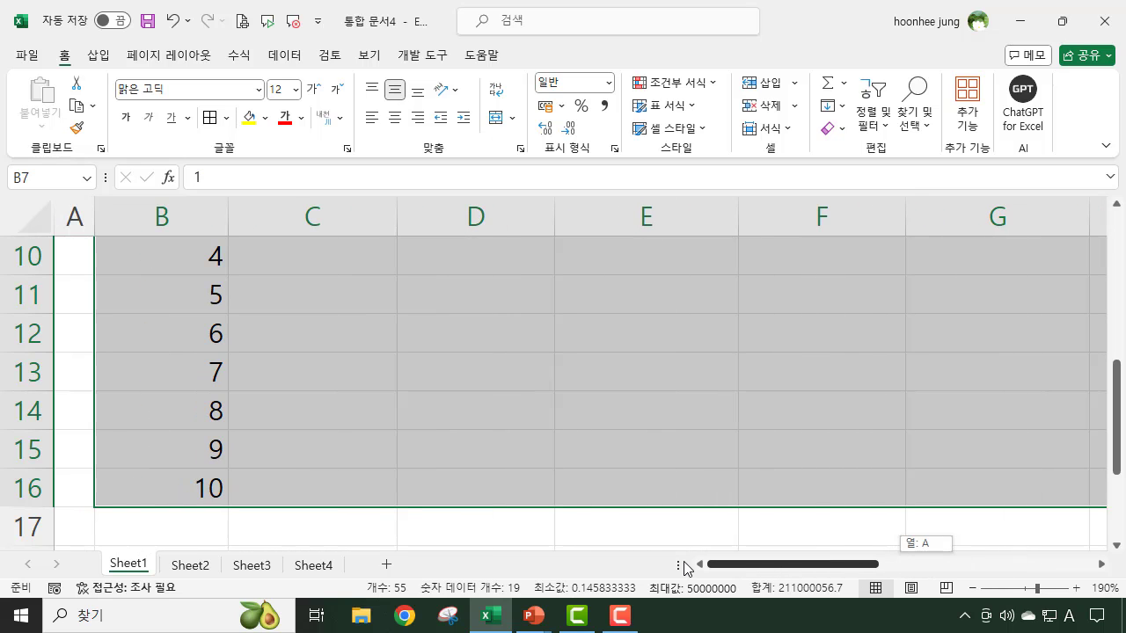
{"action": "scroll", "coordinate": [477, 457], "scroll_direction": "up", "scroll_amount": 2}
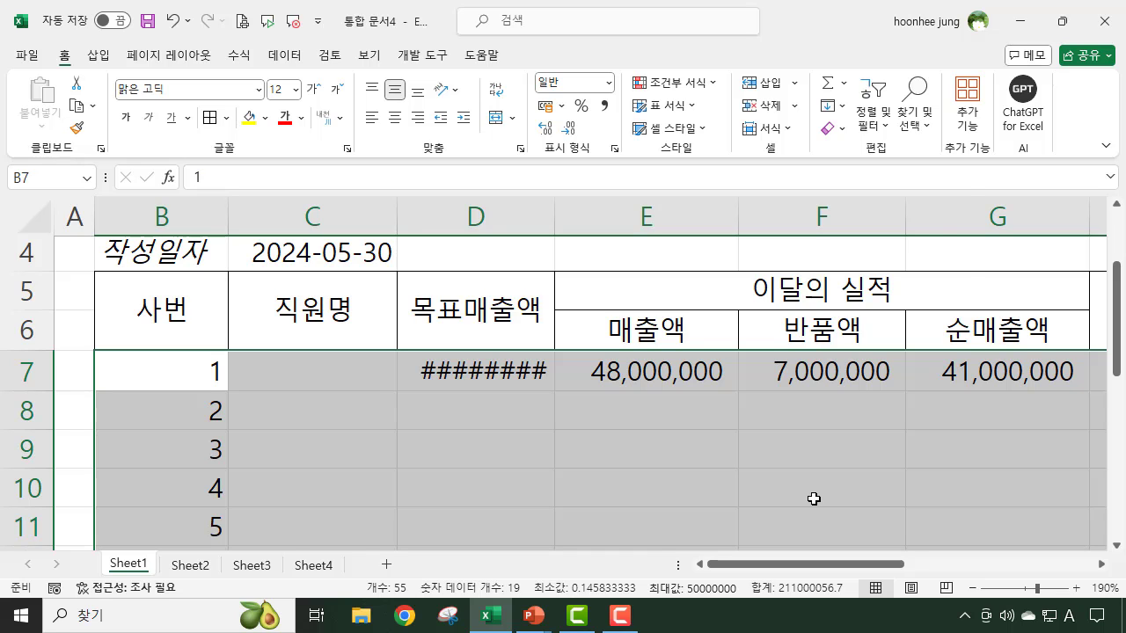
{"action": "key", "text": "ctrl+1"}
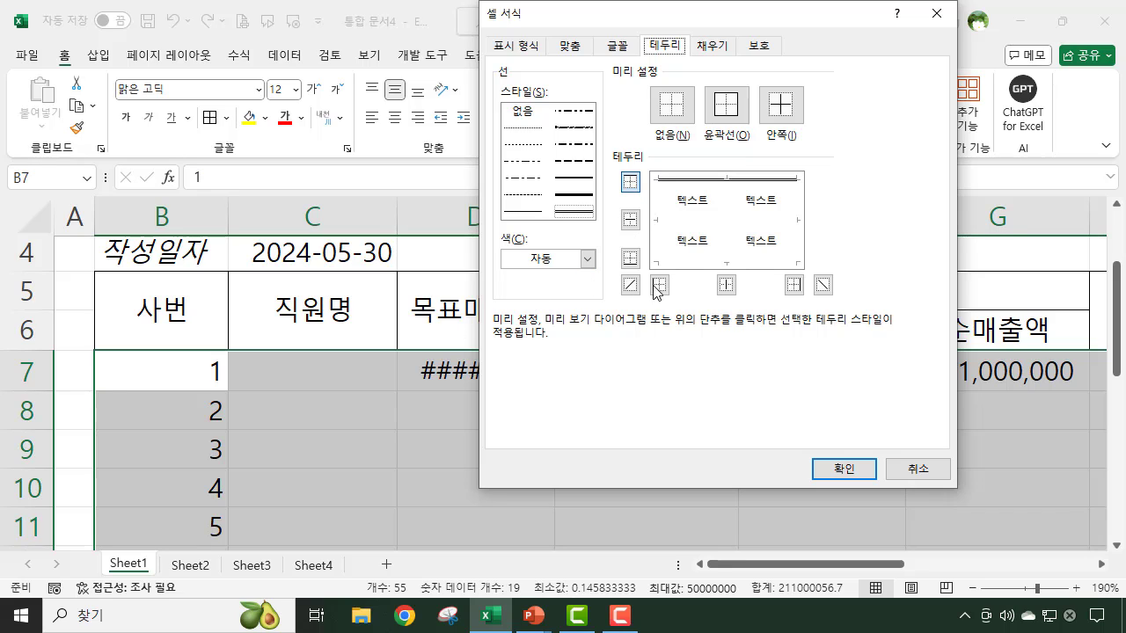
{"action": "left_click", "coordinate": [523, 212]}
{"action": "left_click", "coordinate": [660, 284]}
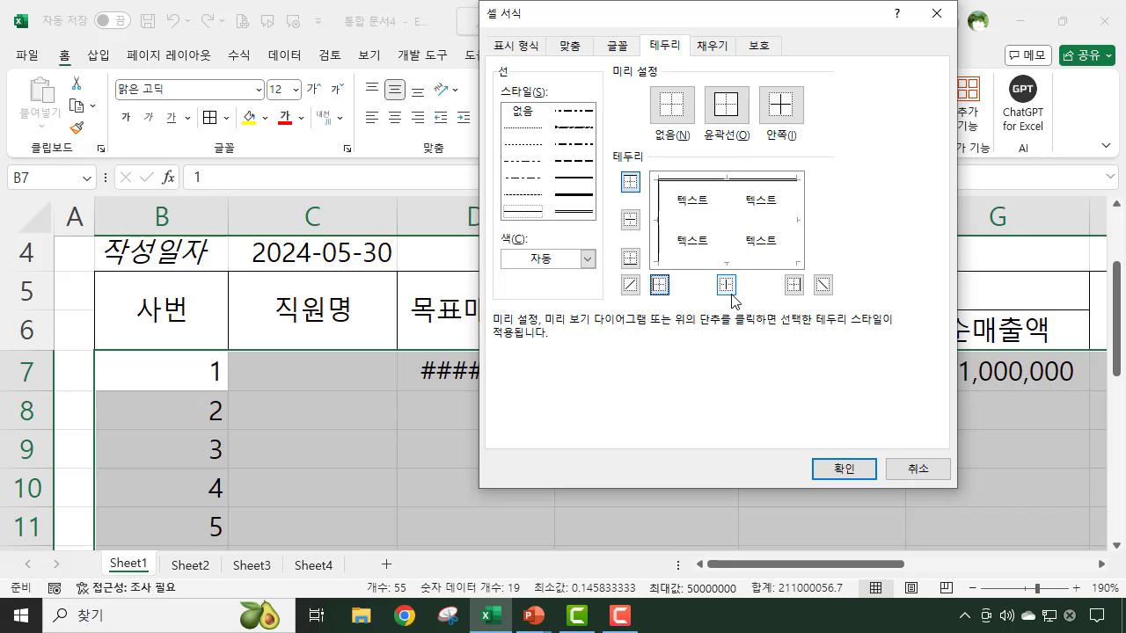
{"action": "left_click", "coordinate": [630, 258]}
{"action": "left_click", "coordinate": [793, 284]}
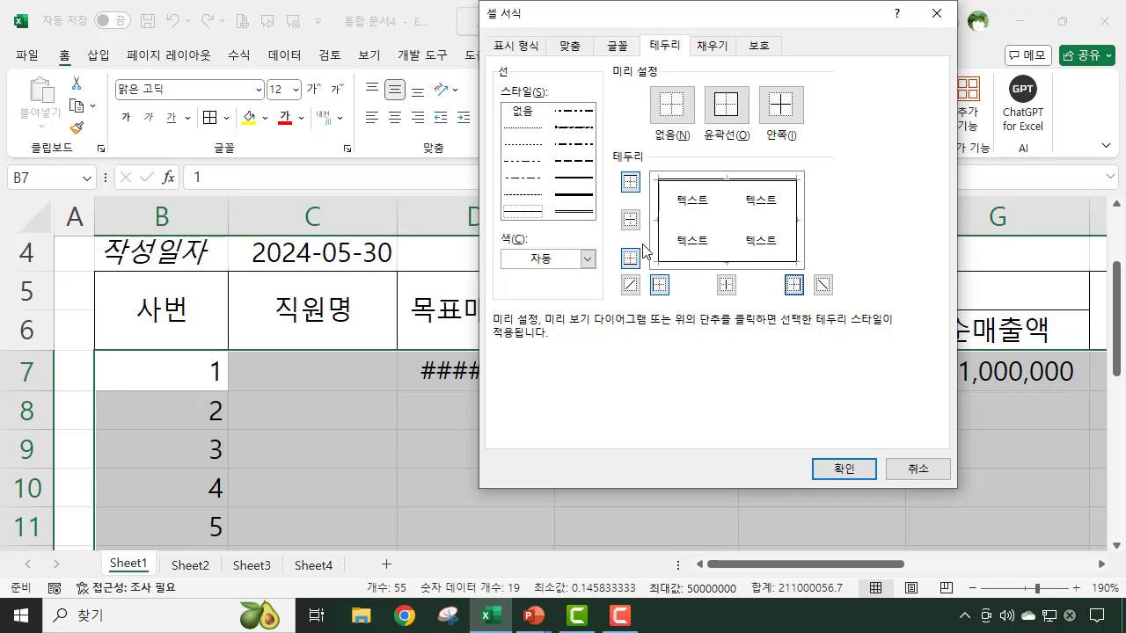
{"action": "left_click", "coordinate": [725, 286]}
- Set a fine dashed line for the inner horizontal borders of B7:L16 and apply the border settings
{"action": "left_click", "coordinate": [521, 194]}
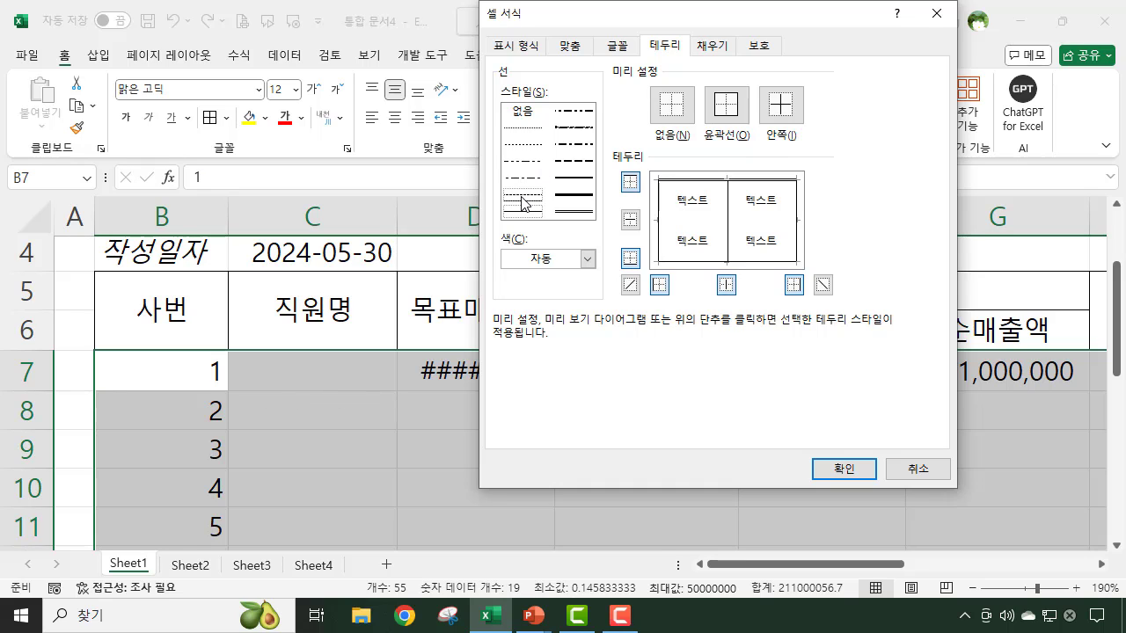
{"action": "left_click", "coordinate": [630, 221]}
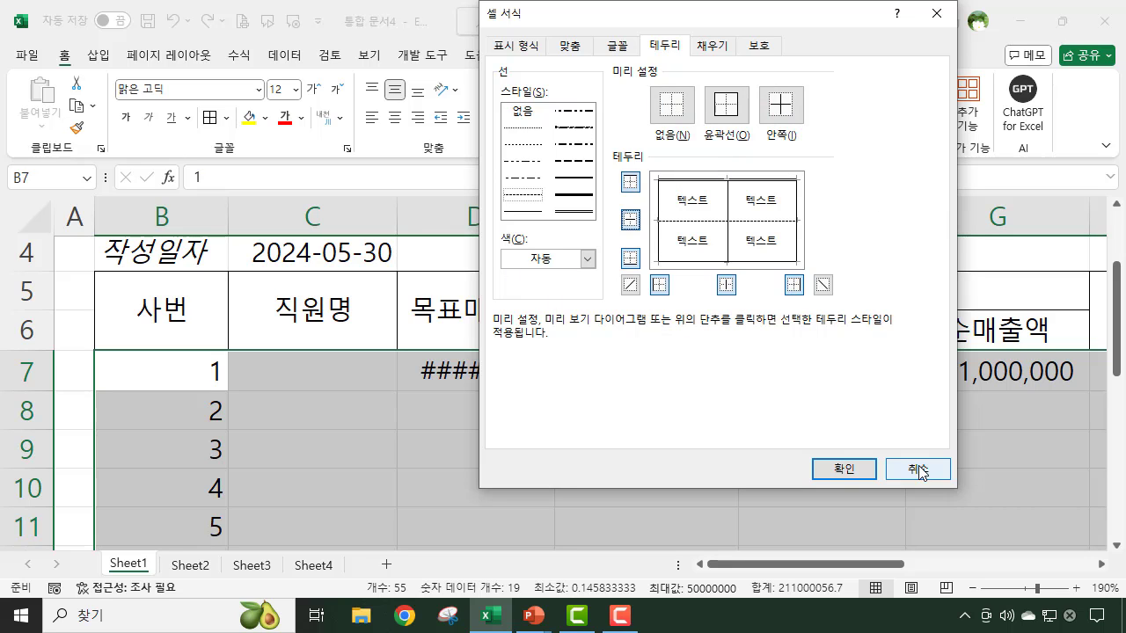
{"action": "left_click", "coordinate": [844, 469]}
{"action": "left_click", "coordinate": [800, 489]}
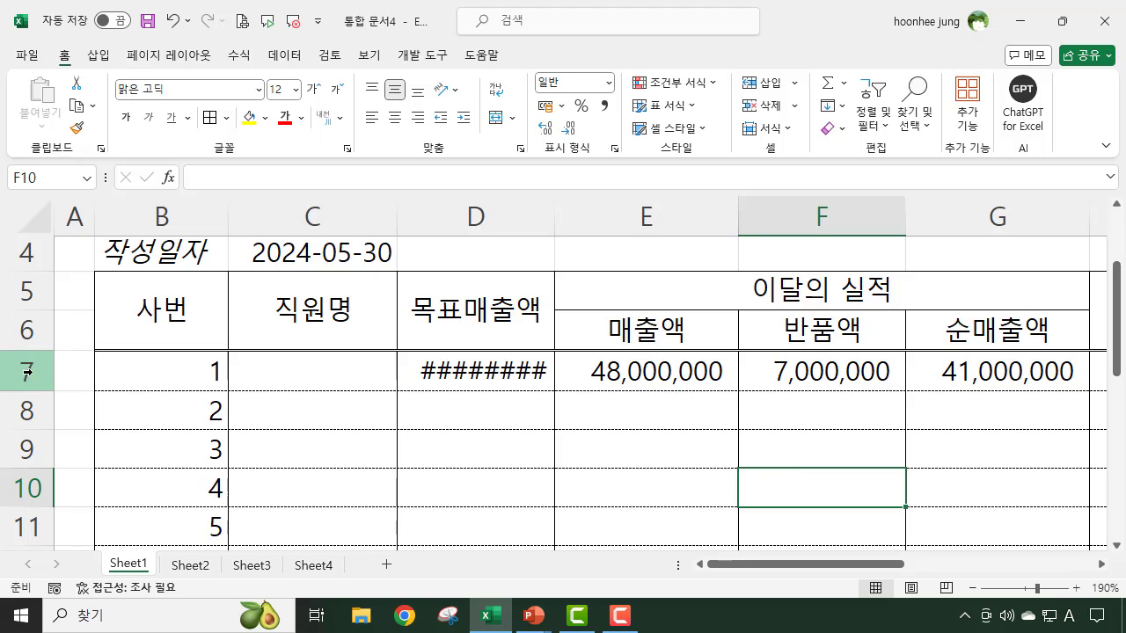
{"action": "left_click", "coordinate": [148, 308]}
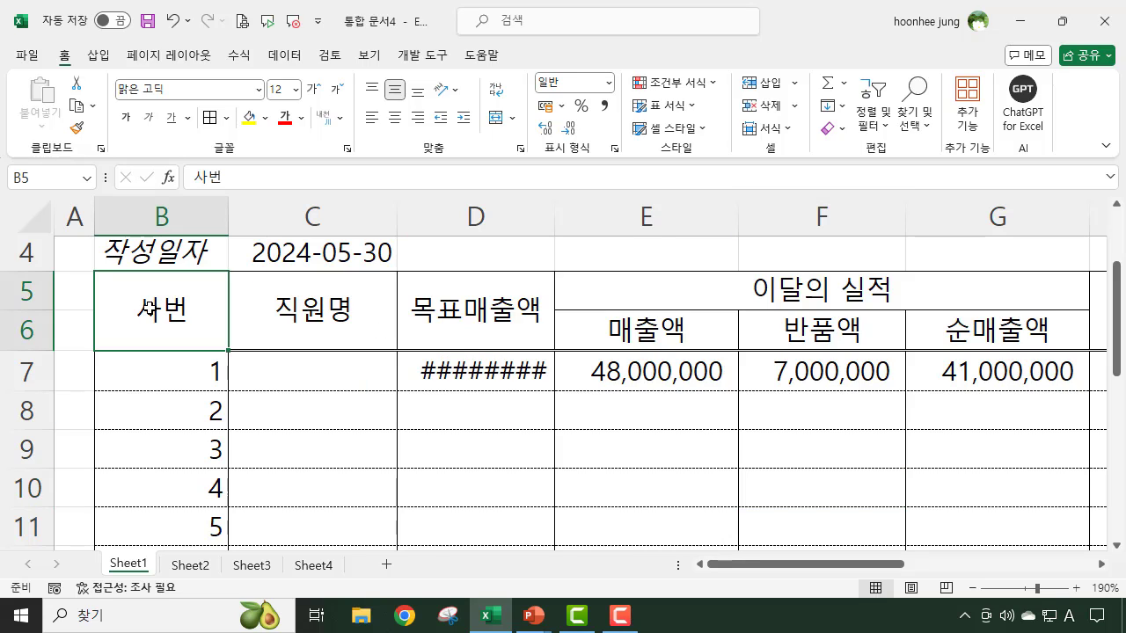
{"action": "left_click", "coordinate": [158, 372]}
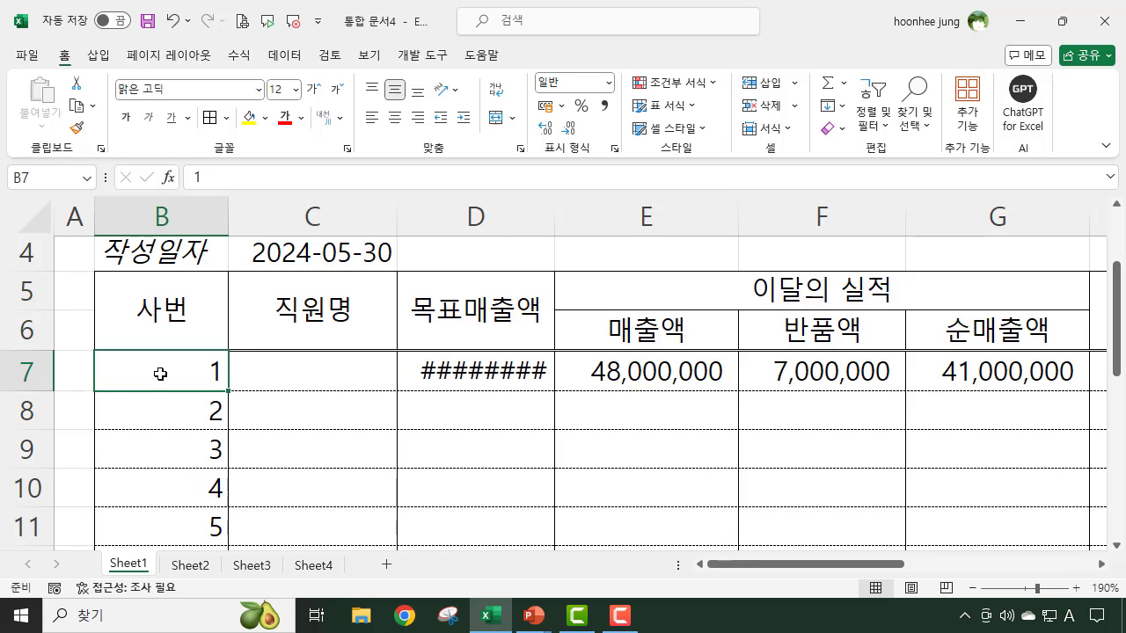
{"action": "left_click", "coordinate": [207, 306]}
{"action": "left_click_drag", "start_coordinate": [226, 306], "coordinate": [309, 305]}
{"action": "left_click", "coordinate": [309, 306]}
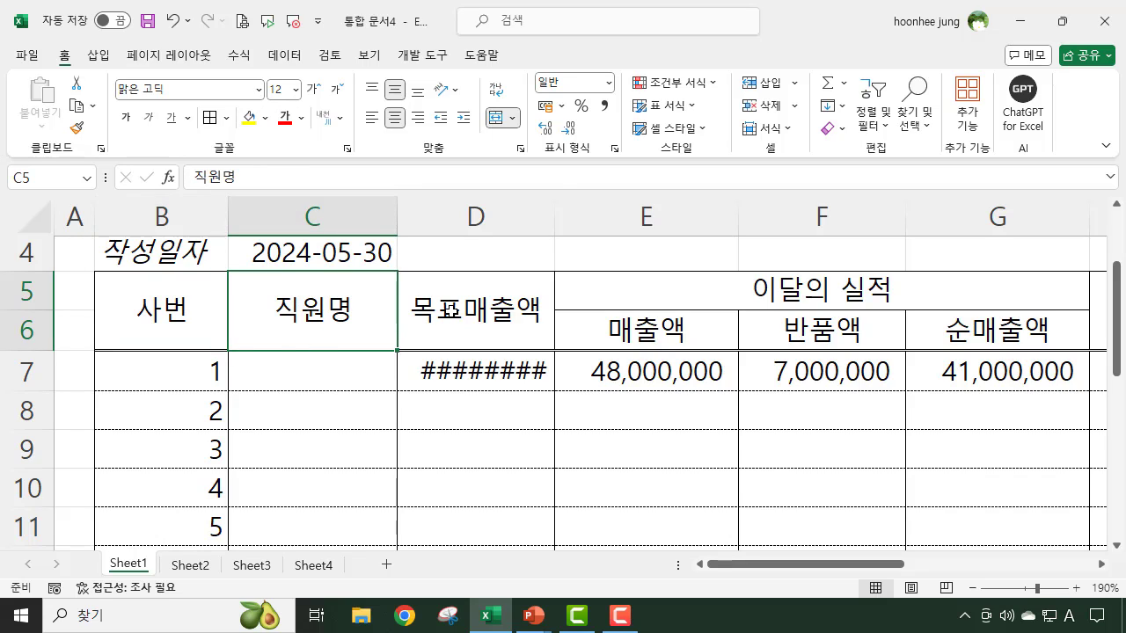
{"action": "key", "text": "Right"}
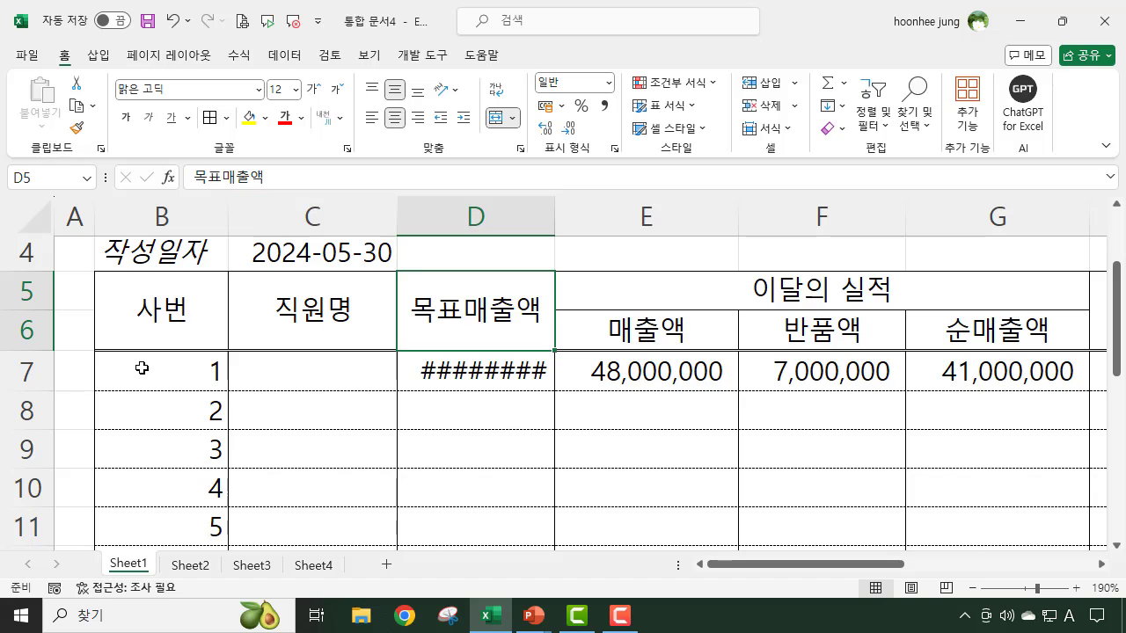
- Reduce the font size of the employee rows B7:L16 to 10
{"action": "left_click_drag", "start_coordinate": [141, 369], "coordinate": [914, 481]}
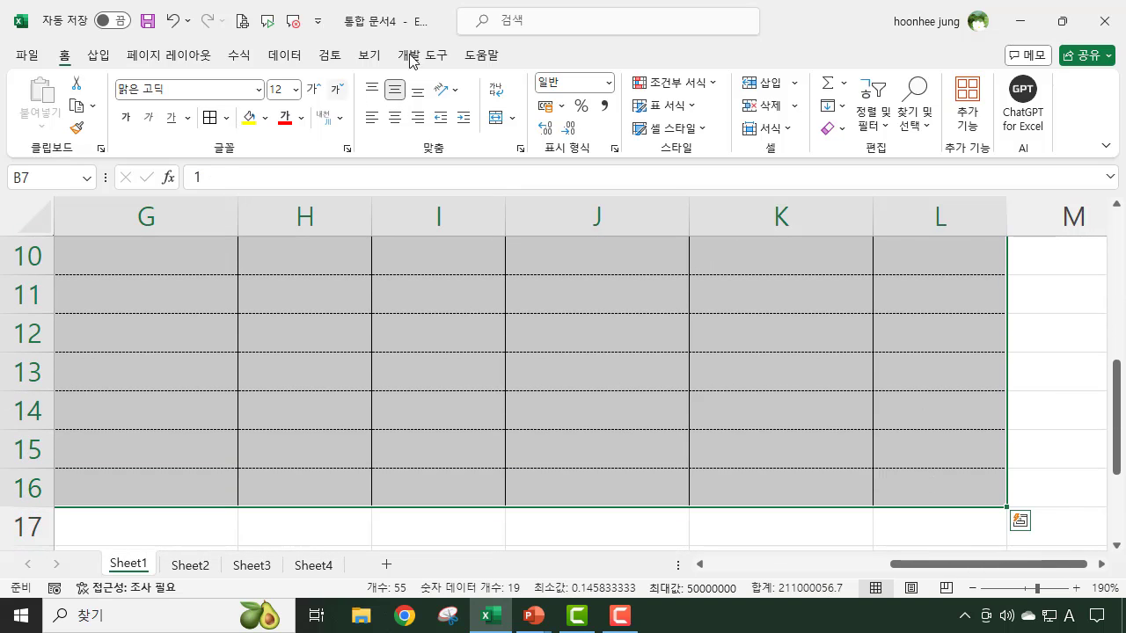
{"action": "left_click", "coordinate": [339, 92]}
{"action": "left_click", "coordinate": [338, 91]}
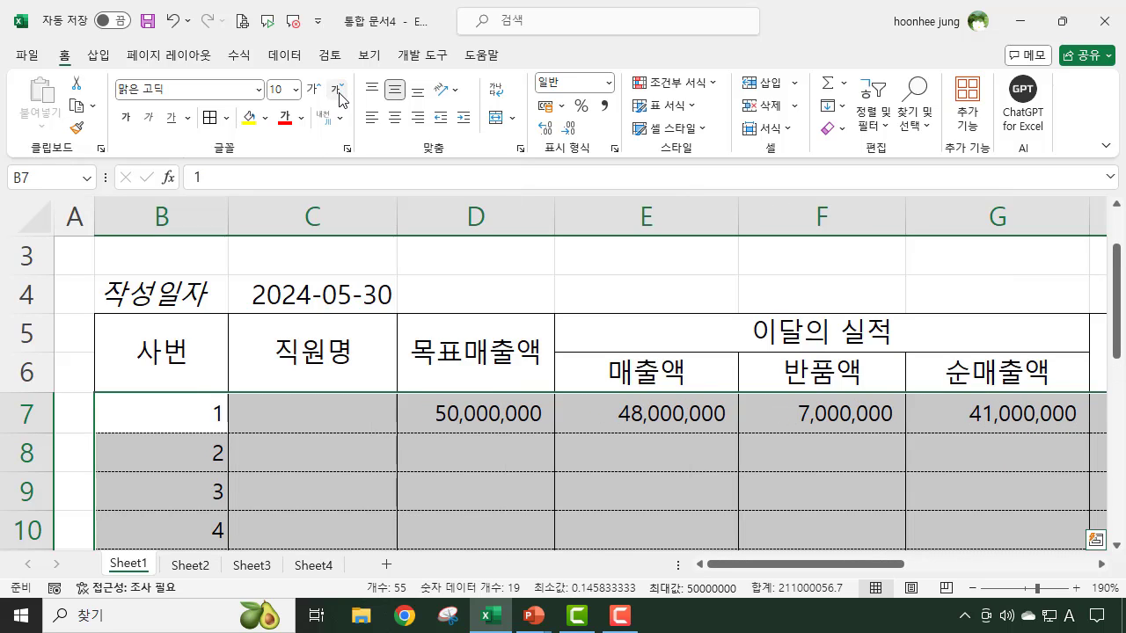
- Center the employee number and employee name cells B7:C16 horizontally
{"action": "left_click", "coordinate": [754, 496]}
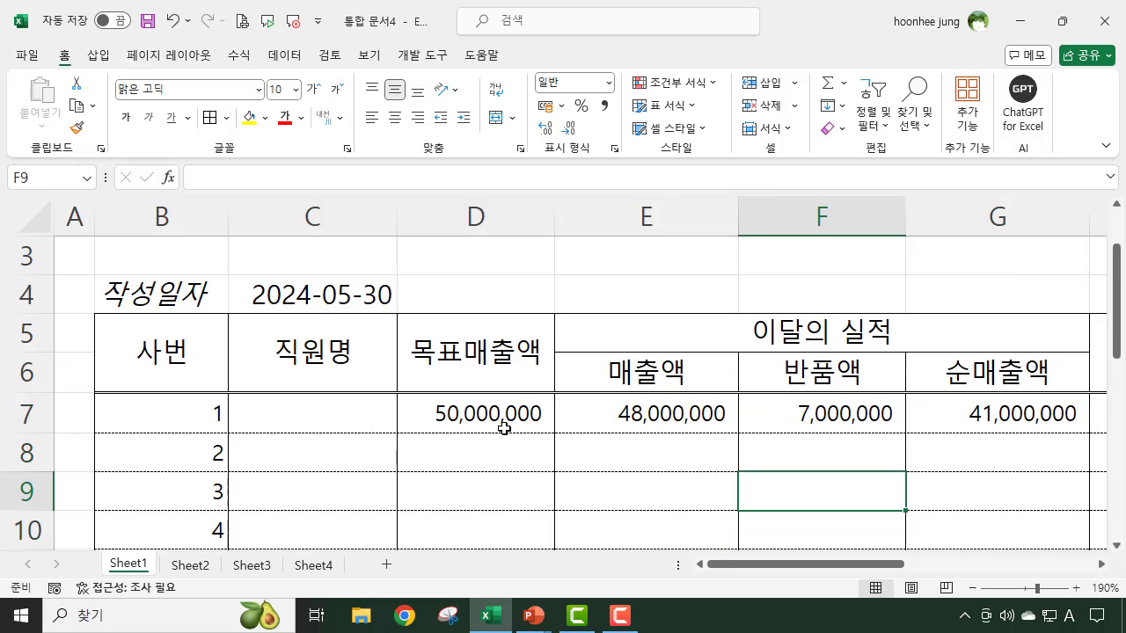
{"action": "scroll", "coordinate": [542, 459], "scroll_direction": "down", "scroll_amount": 2}
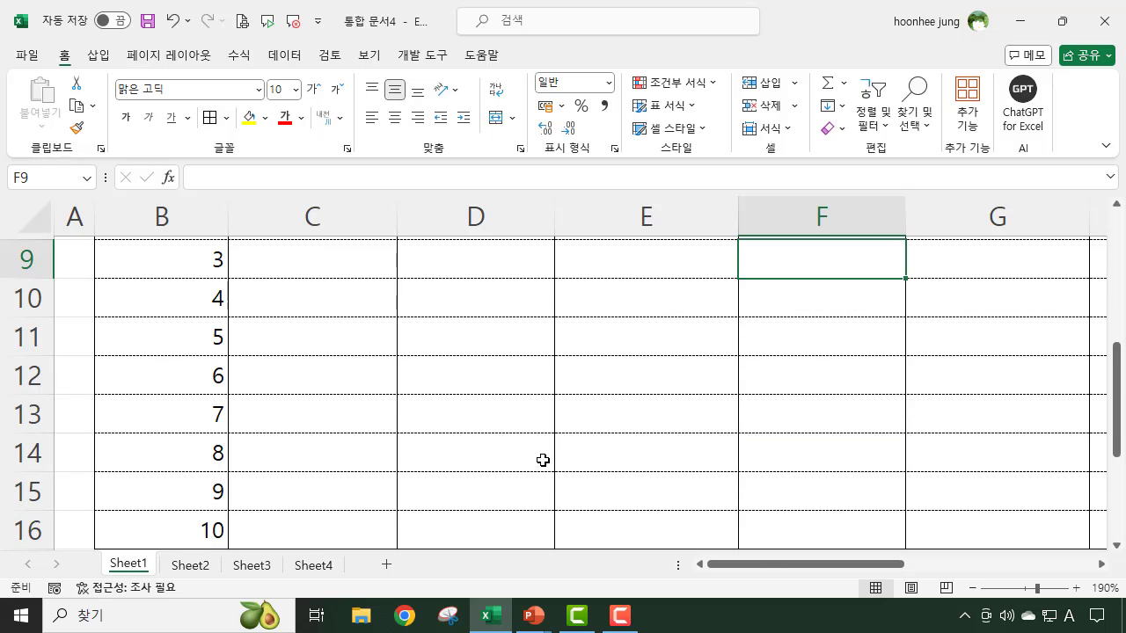
{"action": "scroll", "coordinate": [542, 460], "scroll_direction": "up", "scroll_amount": 3}
{"action": "scroll", "coordinate": [413, 479], "scroll_direction": "down", "scroll_amount": 2}
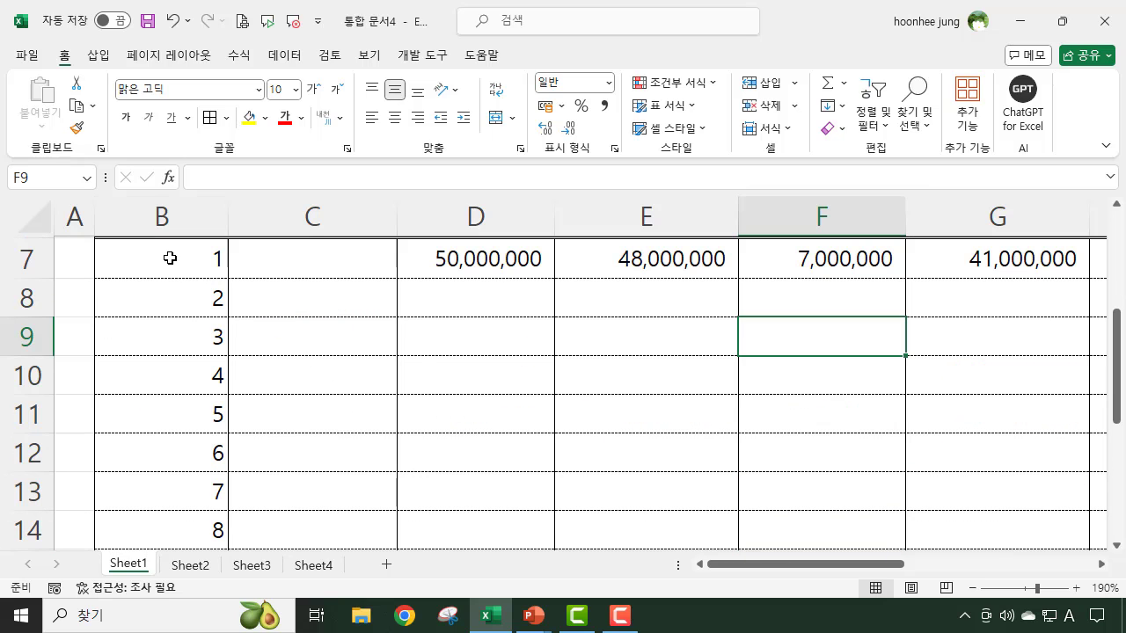
{"action": "left_click_drag", "start_coordinate": [169, 258], "coordinate": [331, 490]}
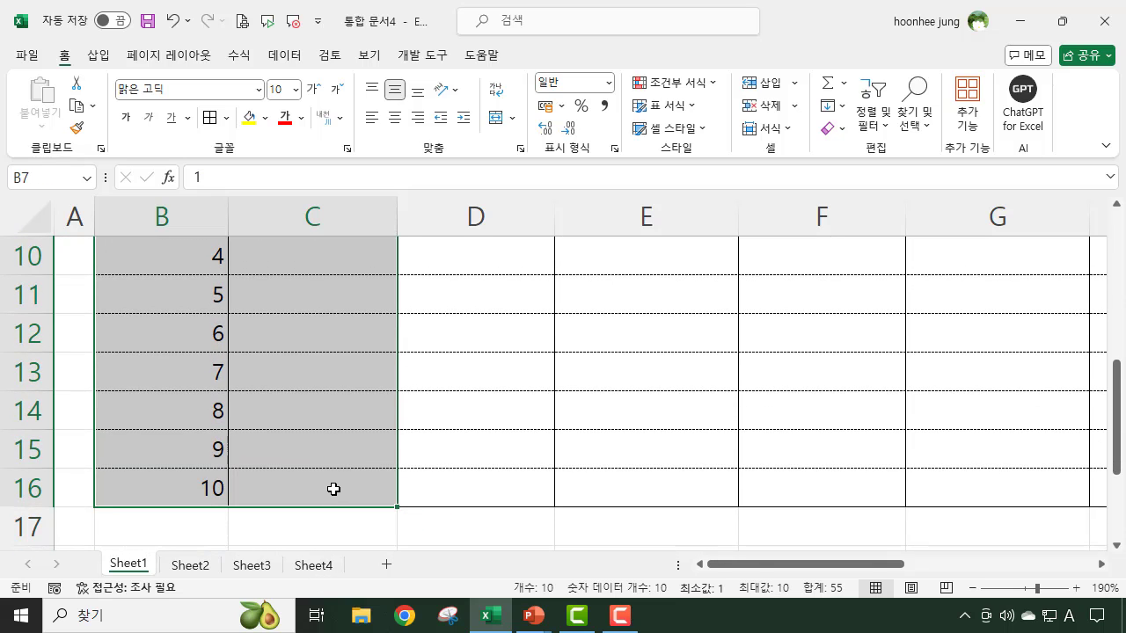
{"action": "left_click", "coordinate": [395, 119]}
{"action": "scroll", "coordinate": [528, 395], "scroll_direction": "up", "scroll_amount": 2}
{"action": "left_click", "coordinate": [549, 531]}
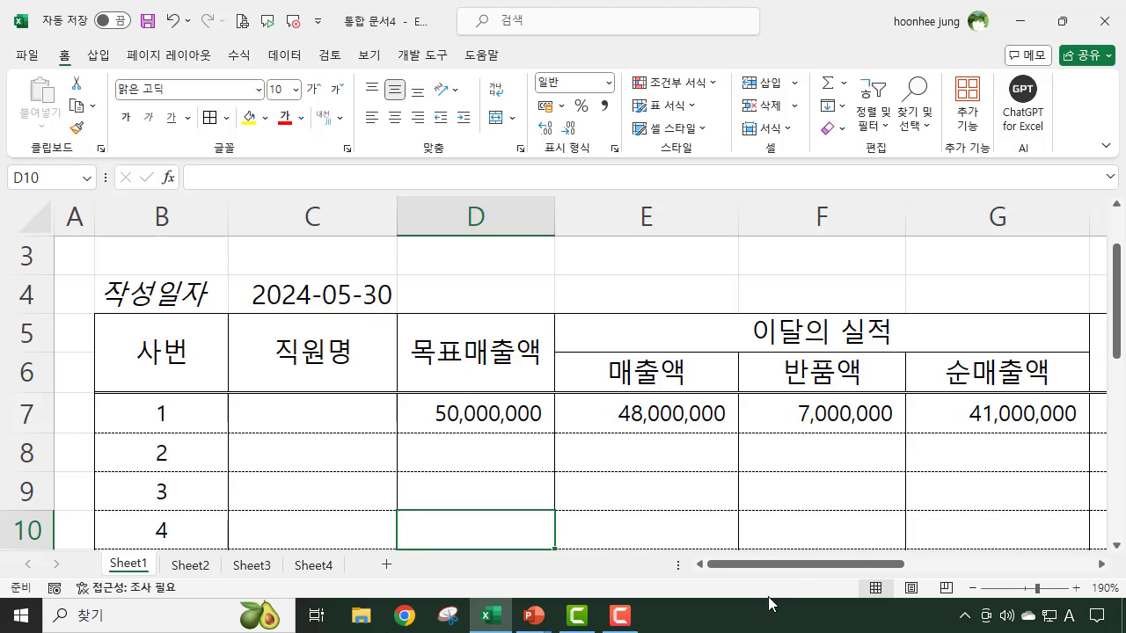
{"action": "left_click_drag", "start_coordinate": [763, 573], "coordinate": [842, 565]}
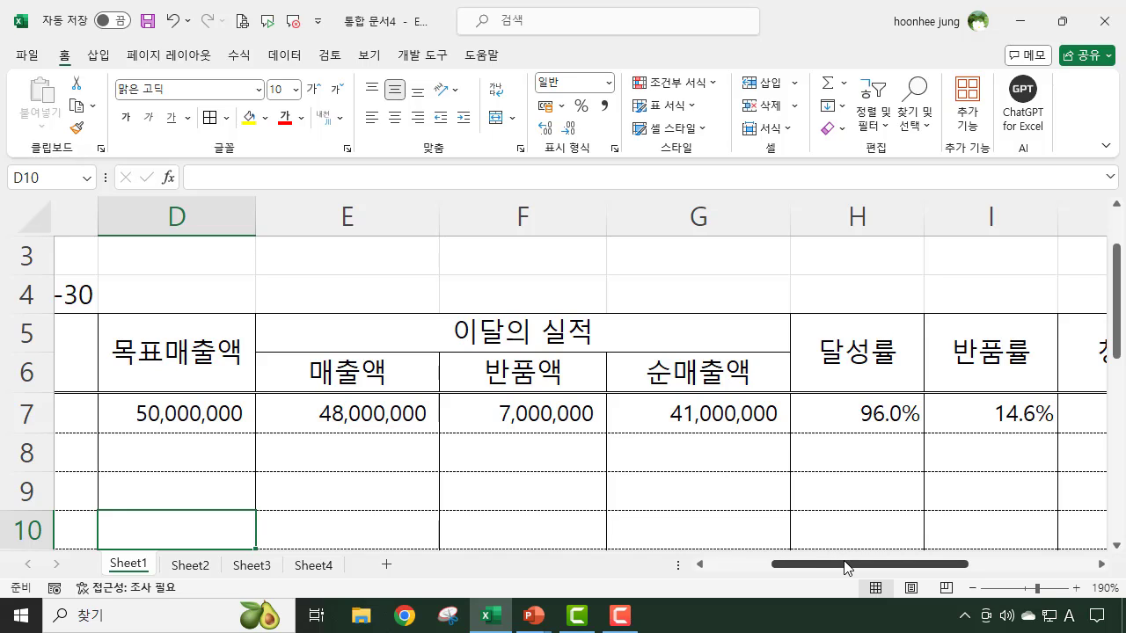
{"action": "left_click", "coordinate": [322, 449]}
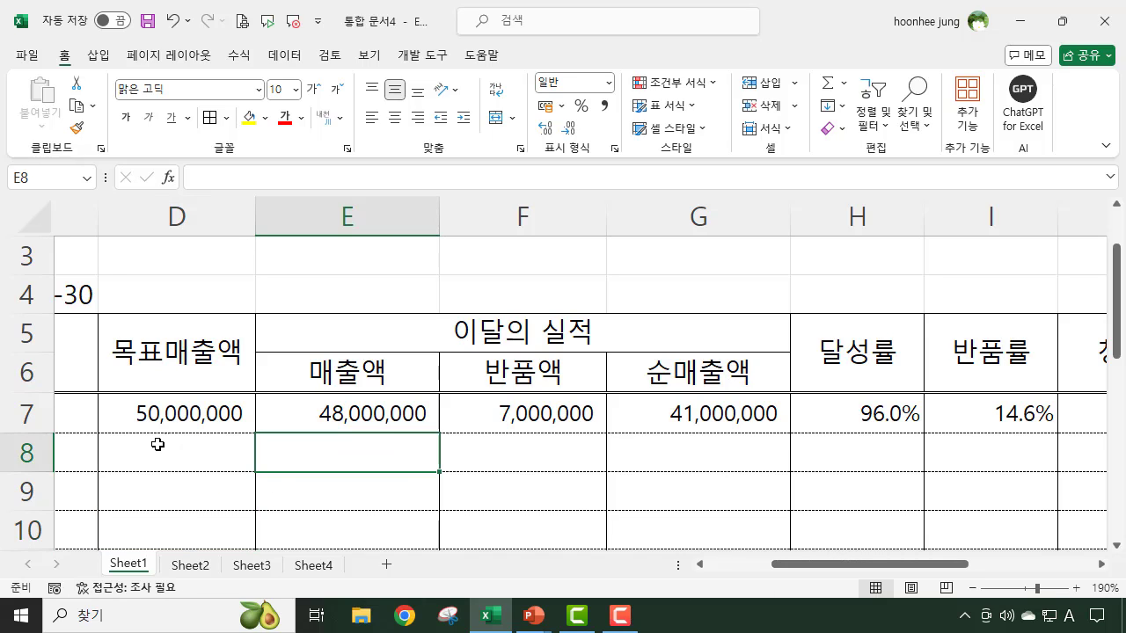
{"action": "left_click", "coordinate": [158, 447]}
{"action": "left_click", "coordinate": [327, 454]}
{"action": "left_click", "coordinate": [179, 502]}
{"action": "left_click", "coordinate": [310, 493]}
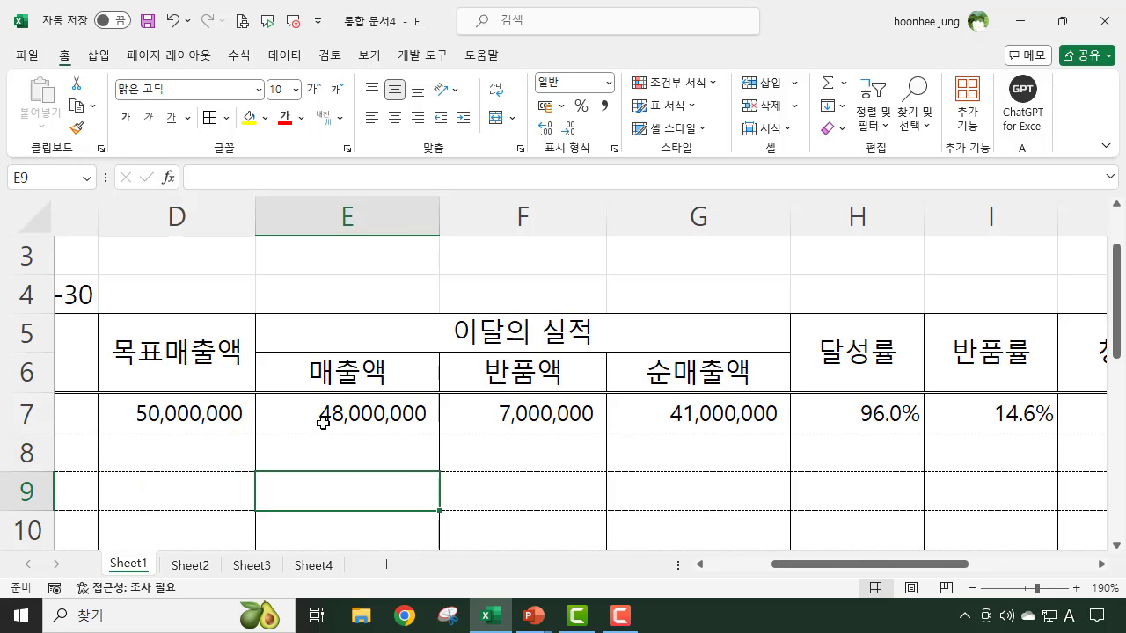
- Select all formula cells on the sheet using the Go To Special option for formulas (수식)
{"action": "left_click", "coordinate": [324, 443]}
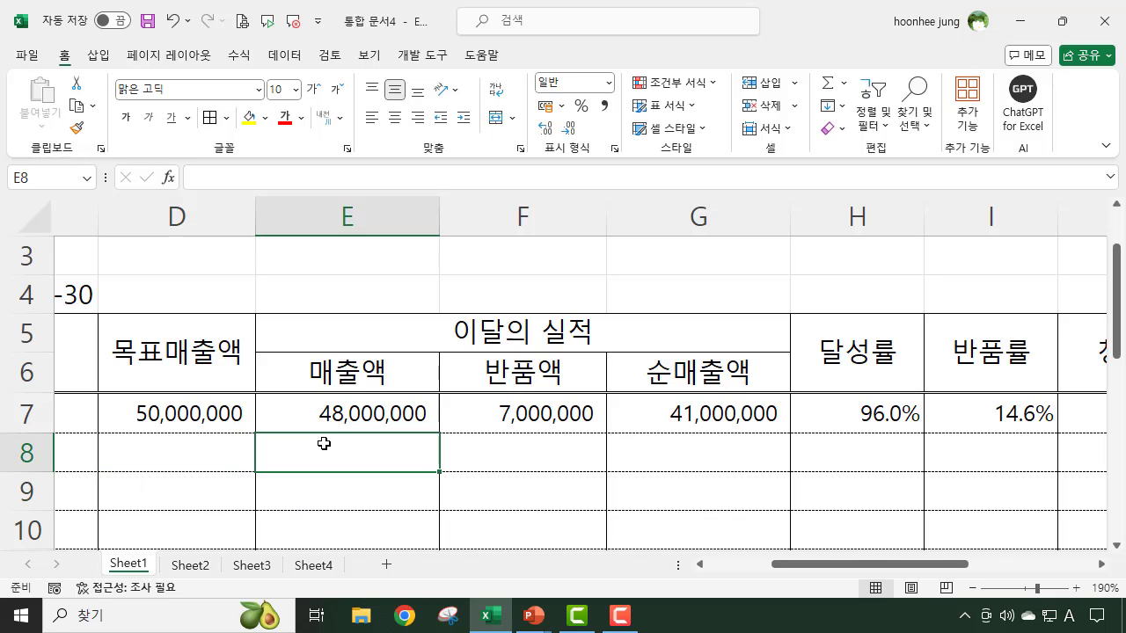
{"action": "key", "text": "ctrl+g"}
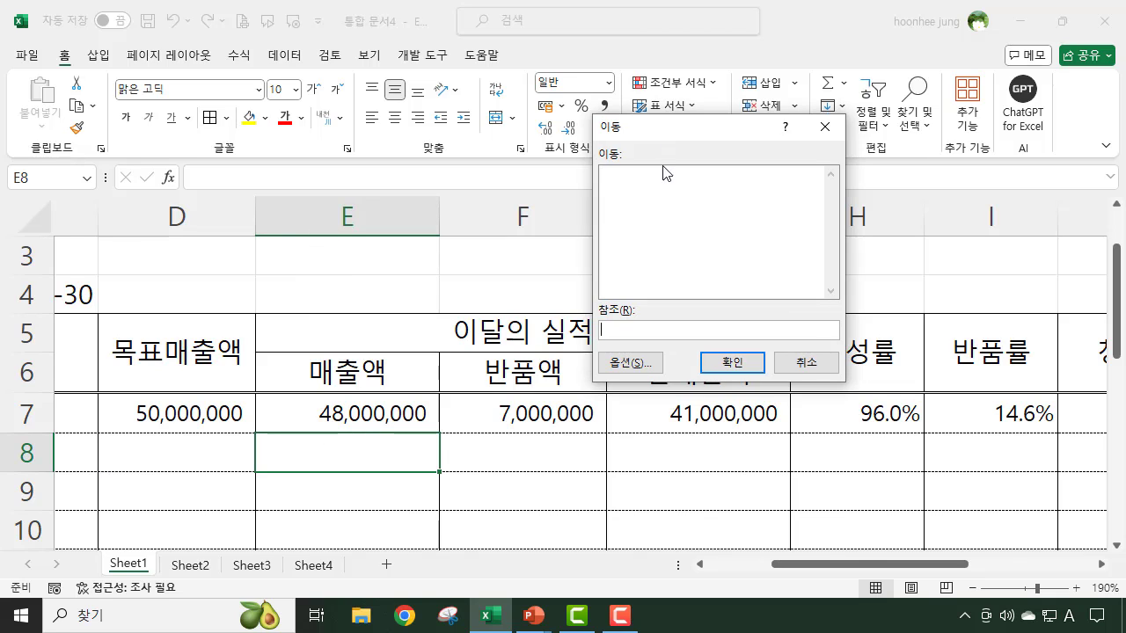
{"action": "left_click_drag", "start_coordinate": [665, 132], "coordinate": [794, 203]}
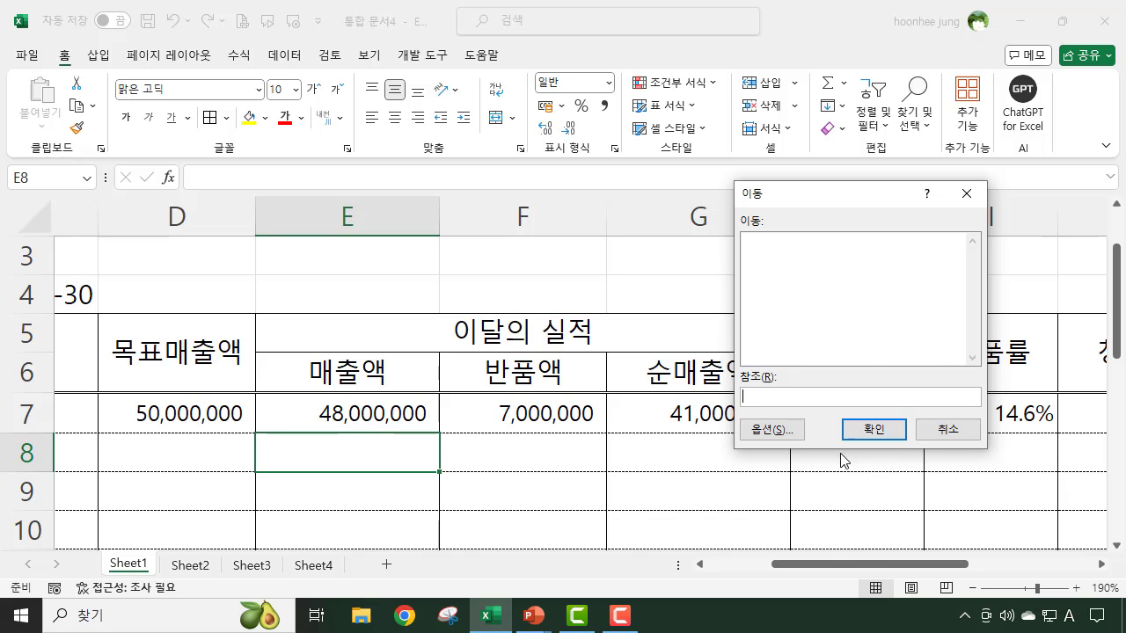
{"action": "left_click", "coordinate": [769, 432]}
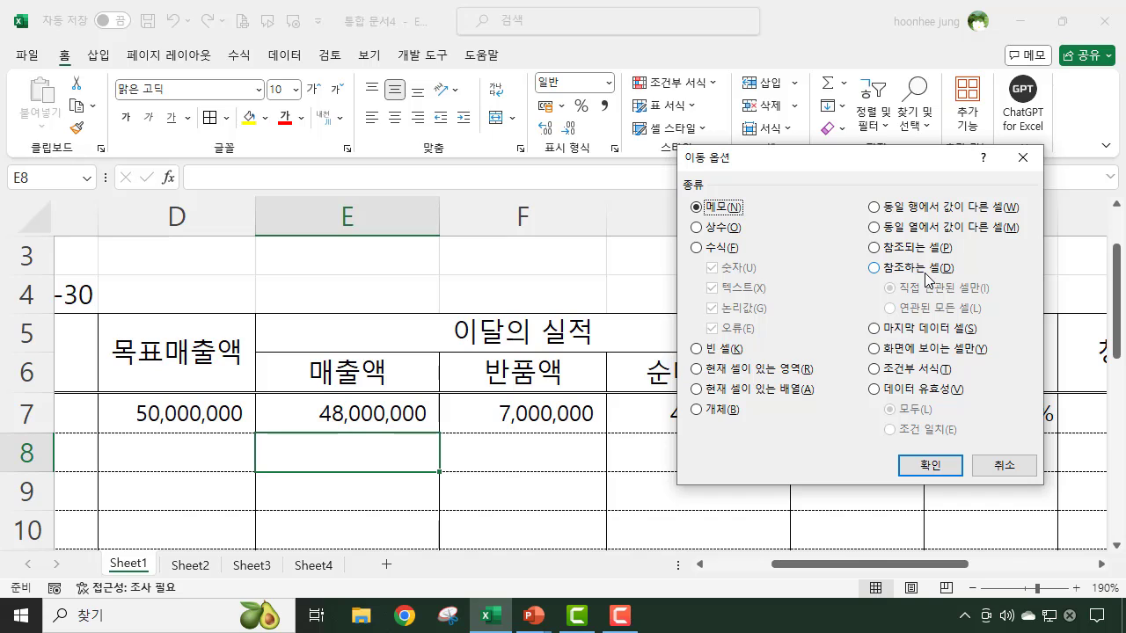
{"action": "left_click_drag", "start_coordinate": [800, 159], "coordinate": [770, 119]}
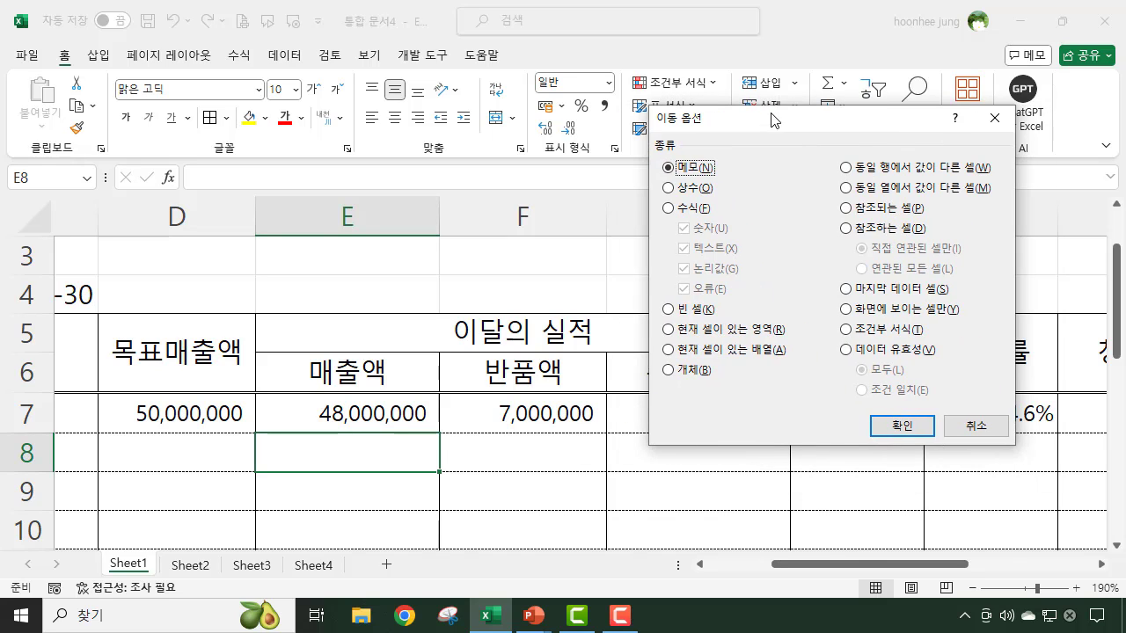
{"action": "left_click", "coordinate": [668, 210]}
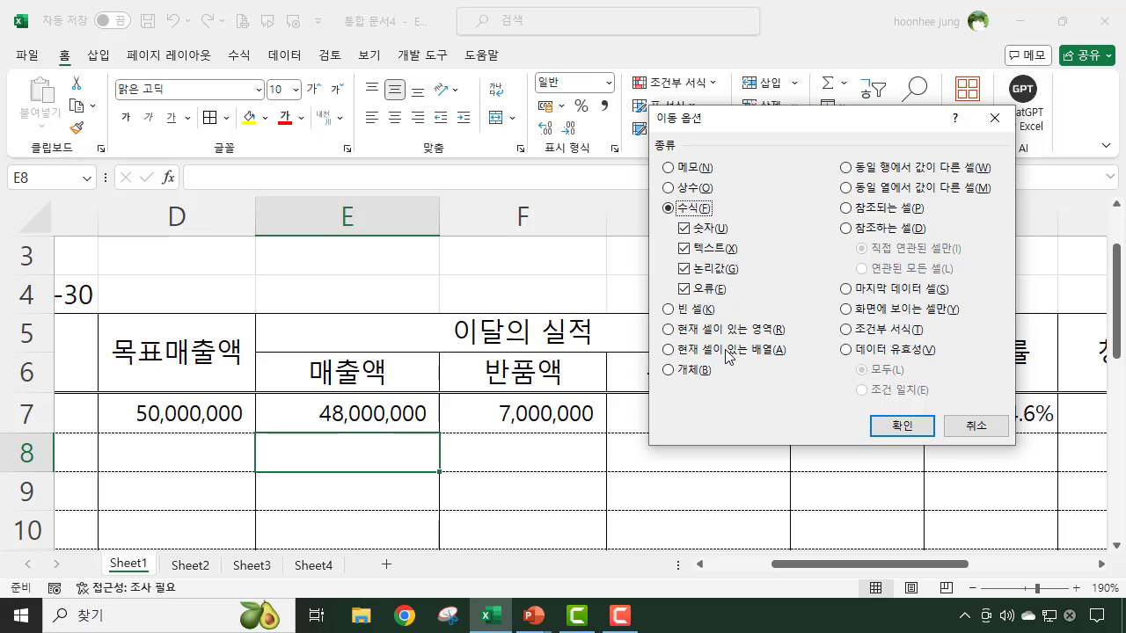
{"action": "left_click", "coordinate": [901, 427]}
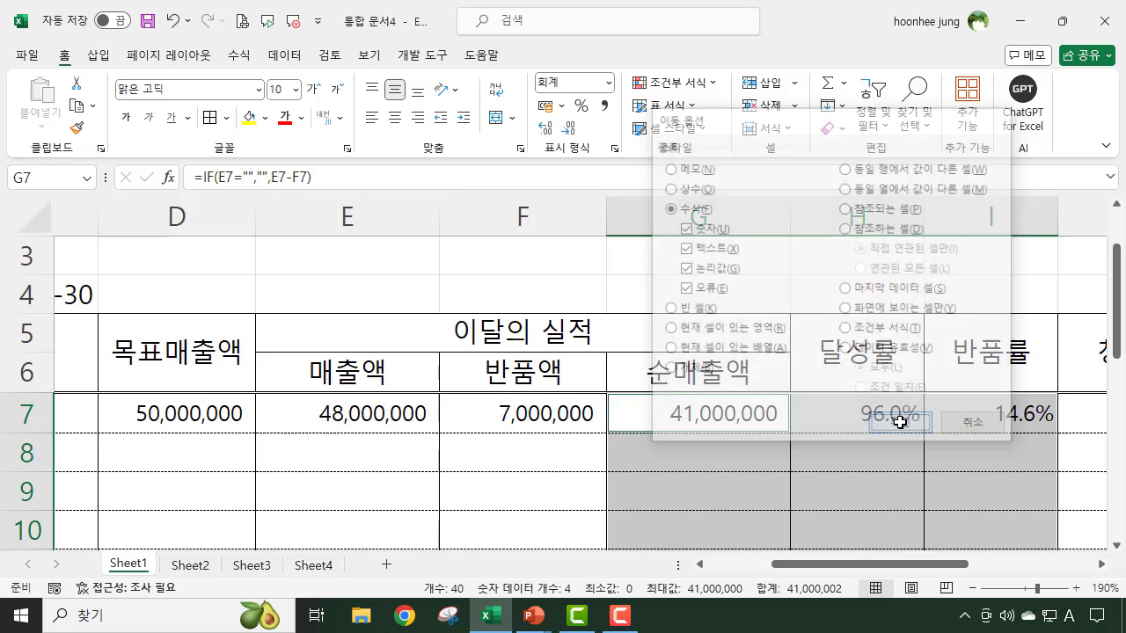
- Fill the selected formula cells with a light pink from the standard colours, then deselect them
{"action": "scroll", "coordinate": [833, 446], "scroll_direction": "down", "scroll_amount": 2}
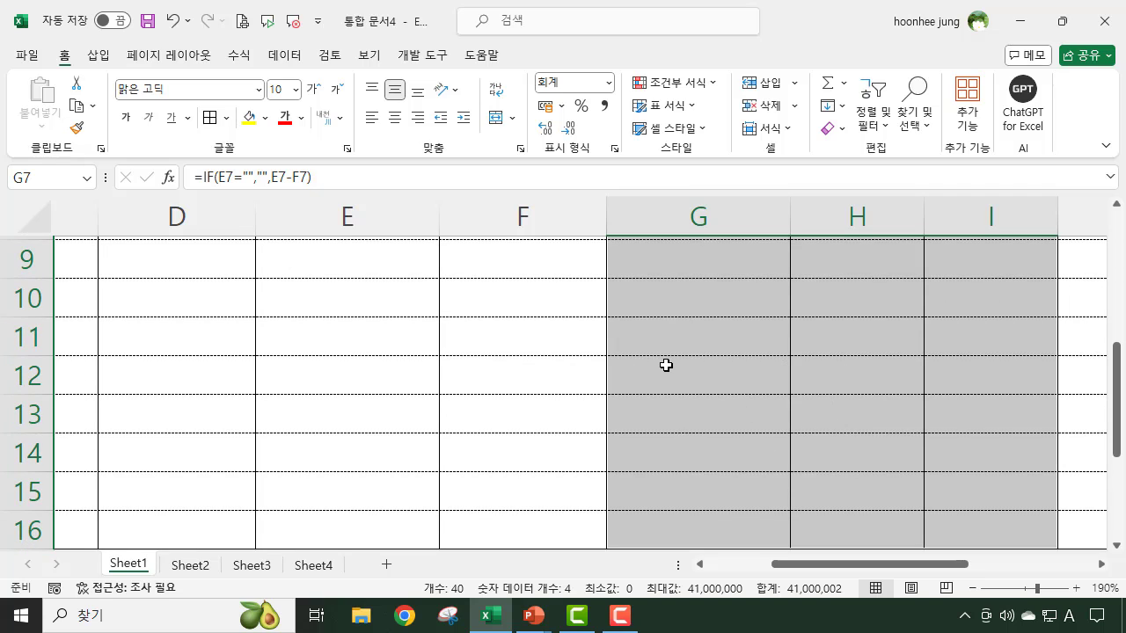
{"action": "left_click", "coordinate": [265, 118]}
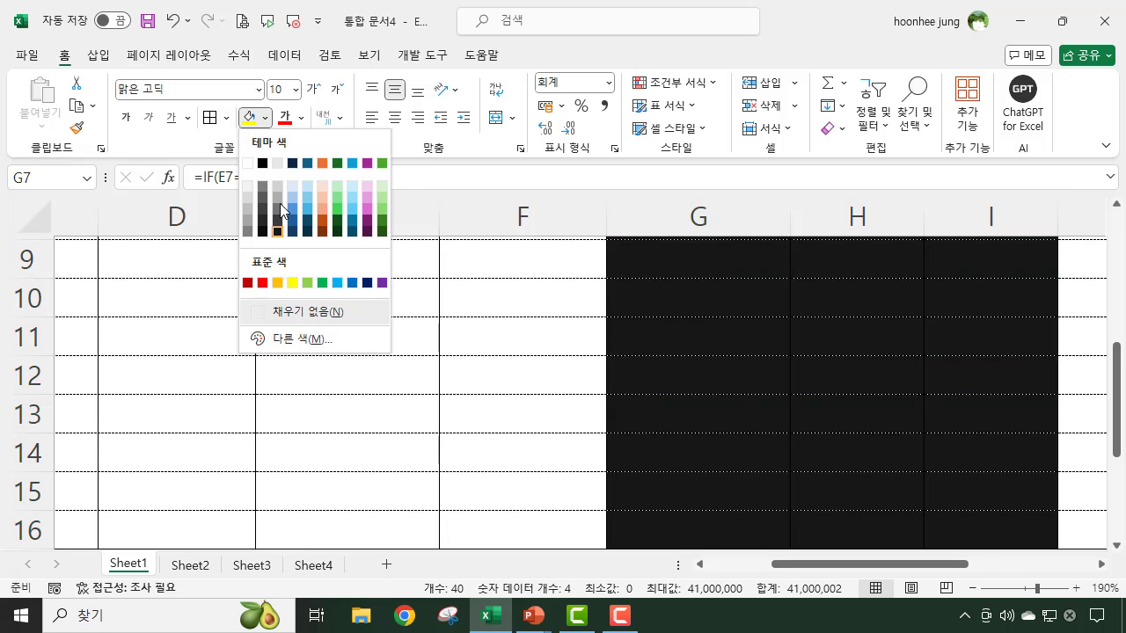
{"action": "left_click", "coordinate": [299, 339]}
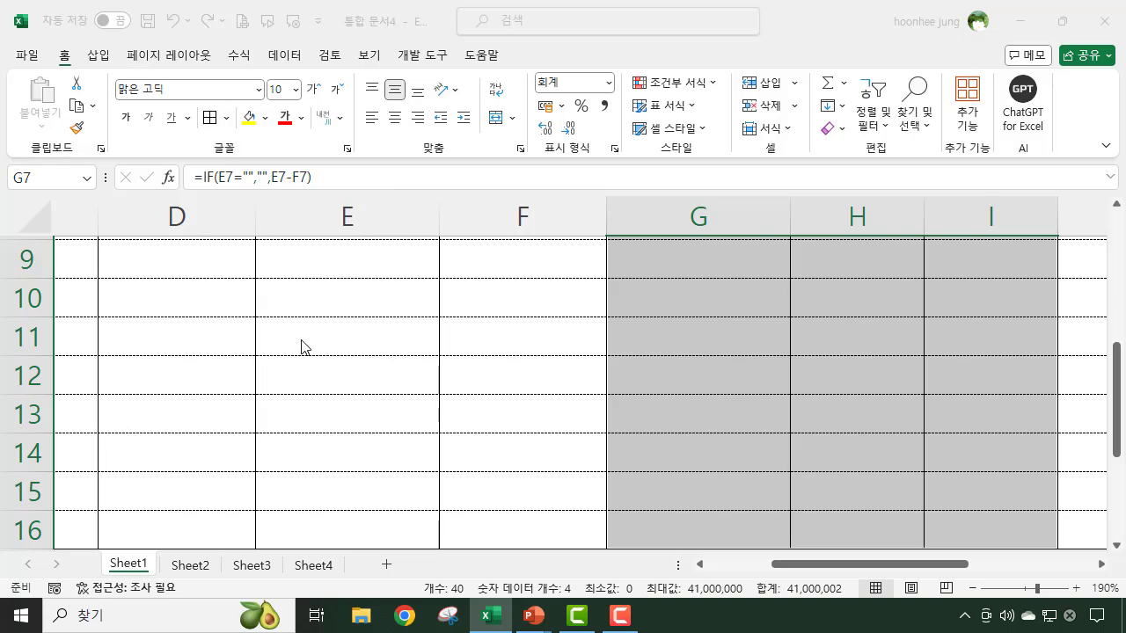
{"action": "left_click", "coordinate": [780, 260]}
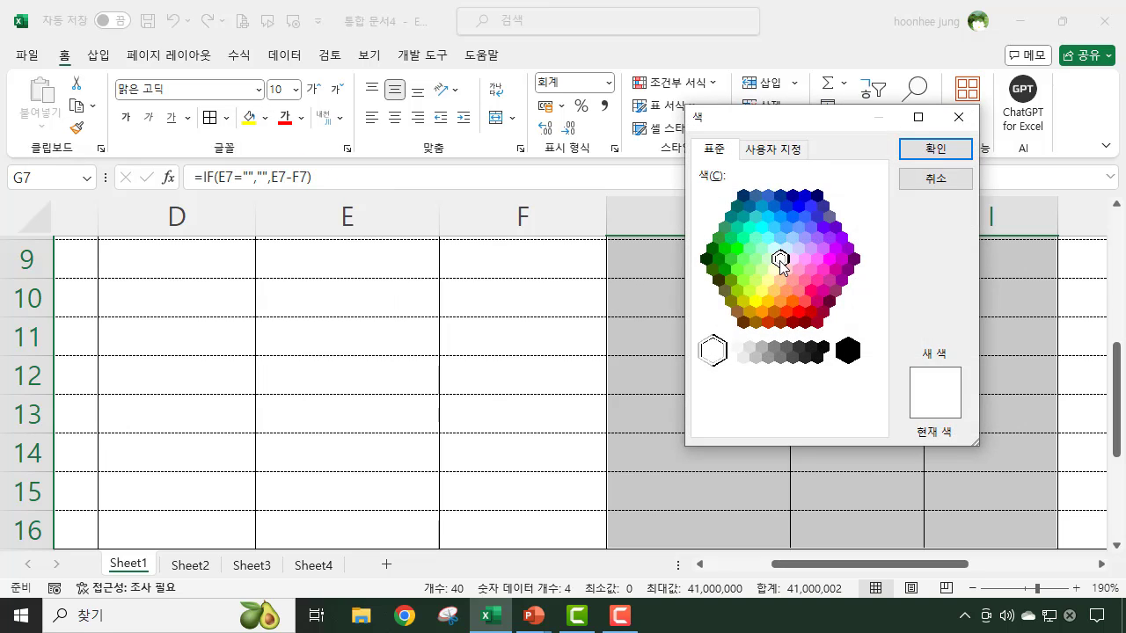
{"action": "left_click", "coordinate": [773, 269]}
{"action": "left_click", "coordinate": [785, 269]}
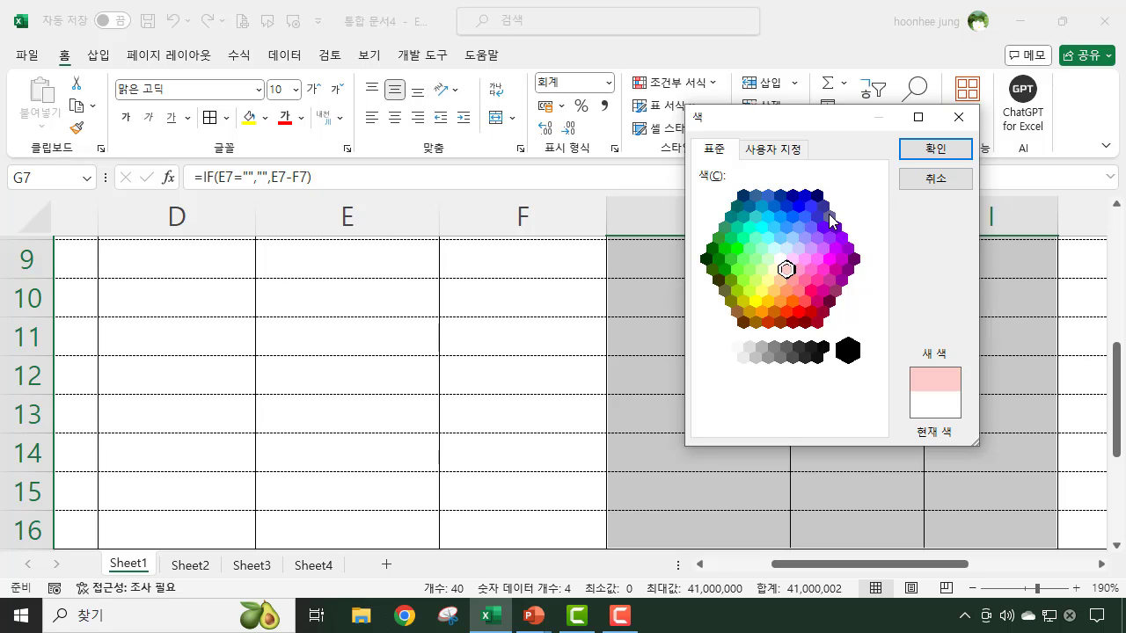
{"action": "left_click", "coordinate": [917, 149]}
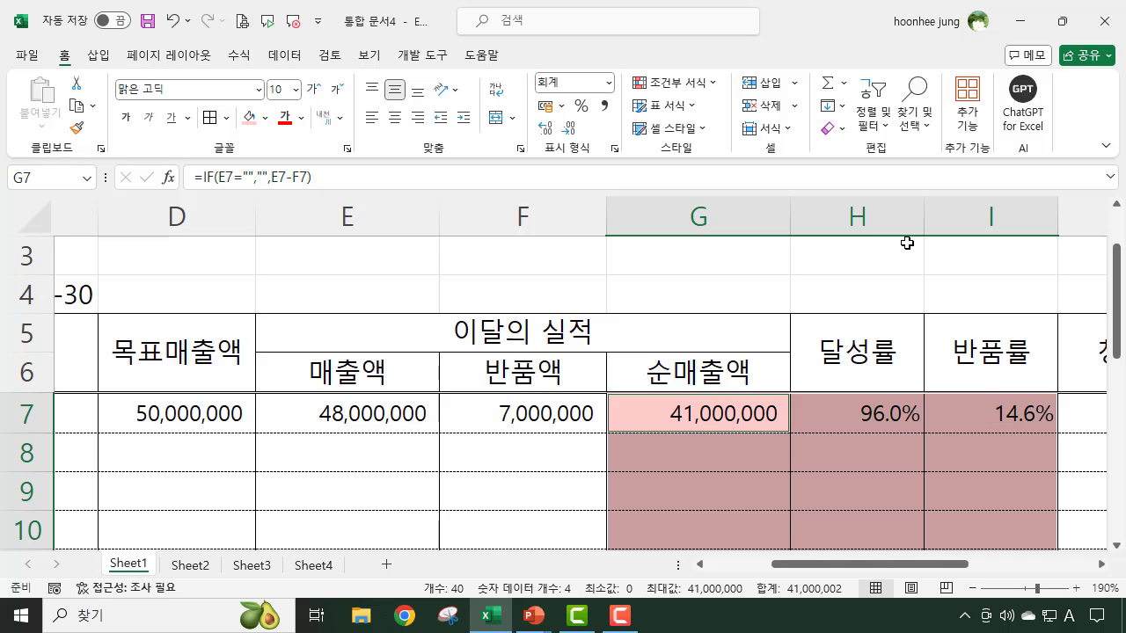
{"action": "left_click", "coordinate": [892, 266]}
- Look over the whole report table to check which columns carry the pink formula-cell fill
{"action": "scroll", "coordinate": [911, 416], "scroll_direction": "down", "scroll_amount": 2}
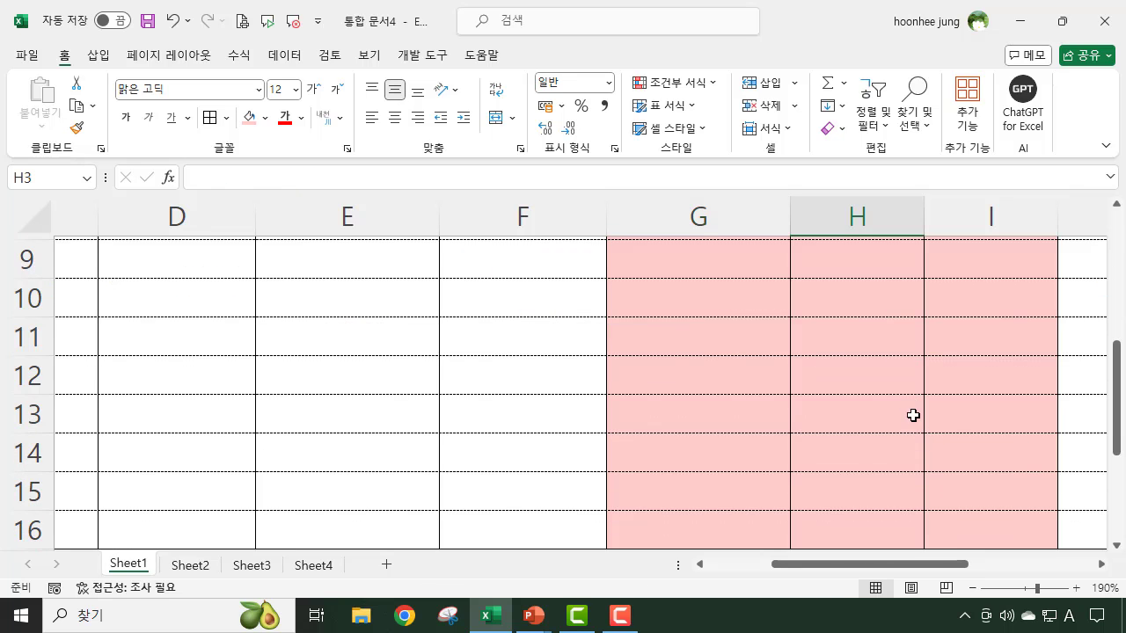
{"action": "scroll", "coordinate": [892, 492], "scroll_direction": "up", "scroll_amount": 1}
{"action": "left_click_drag", "start_coordinate": [881, 573], "coordinate": [973, 585]}
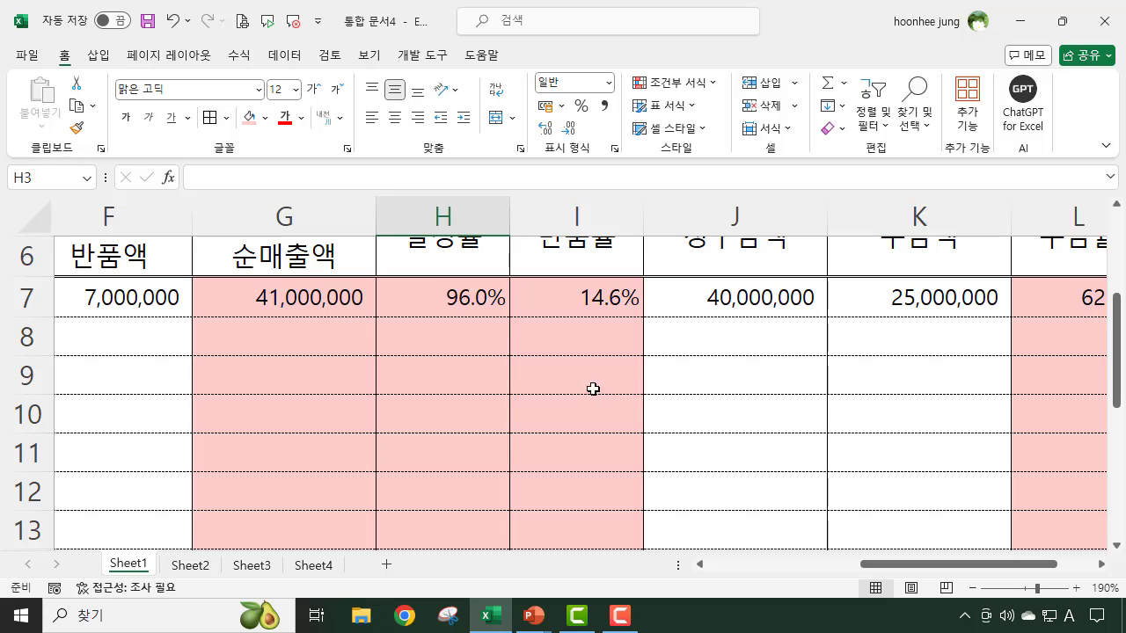
{"action": "scroll", "coordinate": [598, 384], "scroll_direction": "down", "scroll_amount": 2}
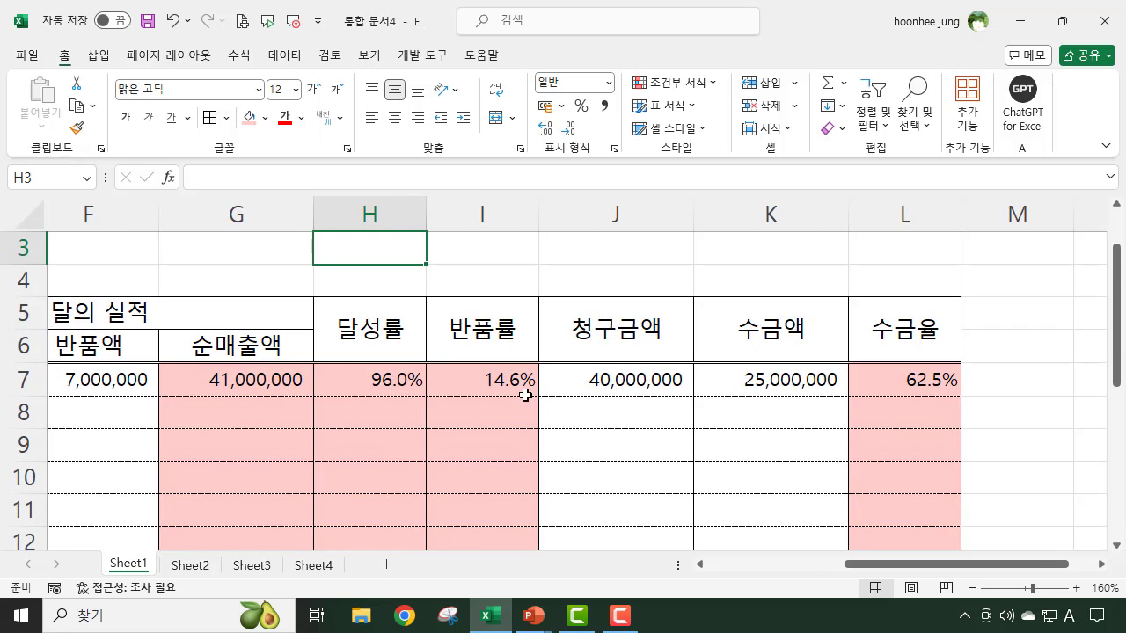
{"action": "scroll", "coordinate": [531, 394], "scroll_direction": "down", "scroll_amount": 1}
{"action": "scroll", "coordinate": [523, 402], "scroll_direction": "up", "scroll_amount": 3}
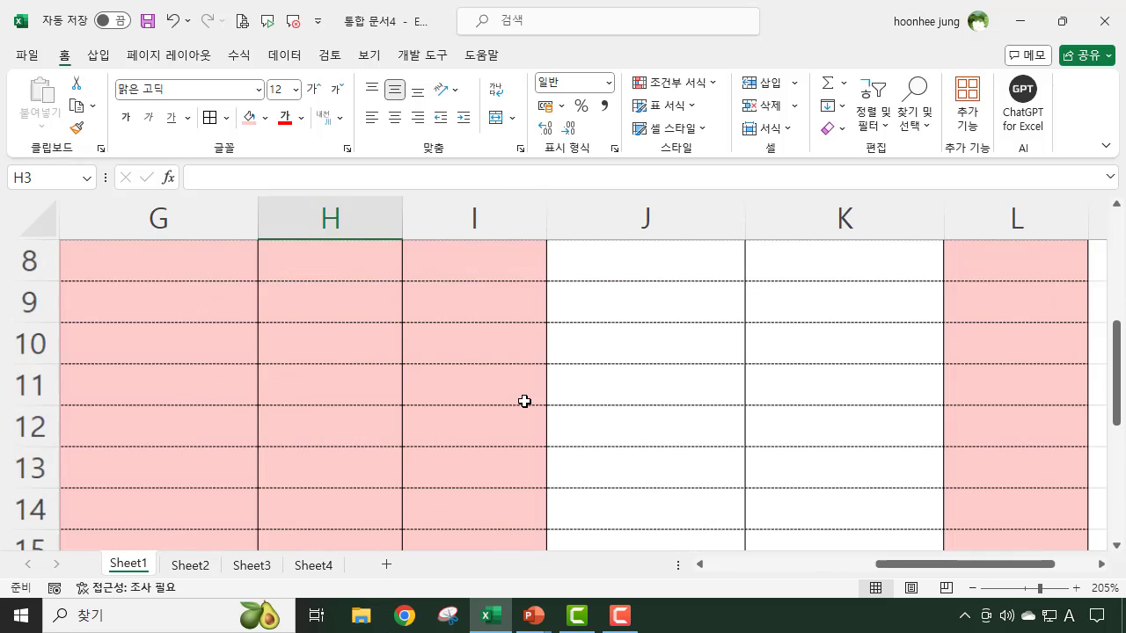
{"action": "scroll", "coordinate": [524, 401], "scroll_direction": "up", "scroll_amount": 2}
{"action": "left_click_drag", "start_coordinate": [1011, 565], "coordinate": [892, 567]}
{"action": "scroll", "coordinate": [887, 549], "scroll_direction": "up", "scroll_amount": 3}
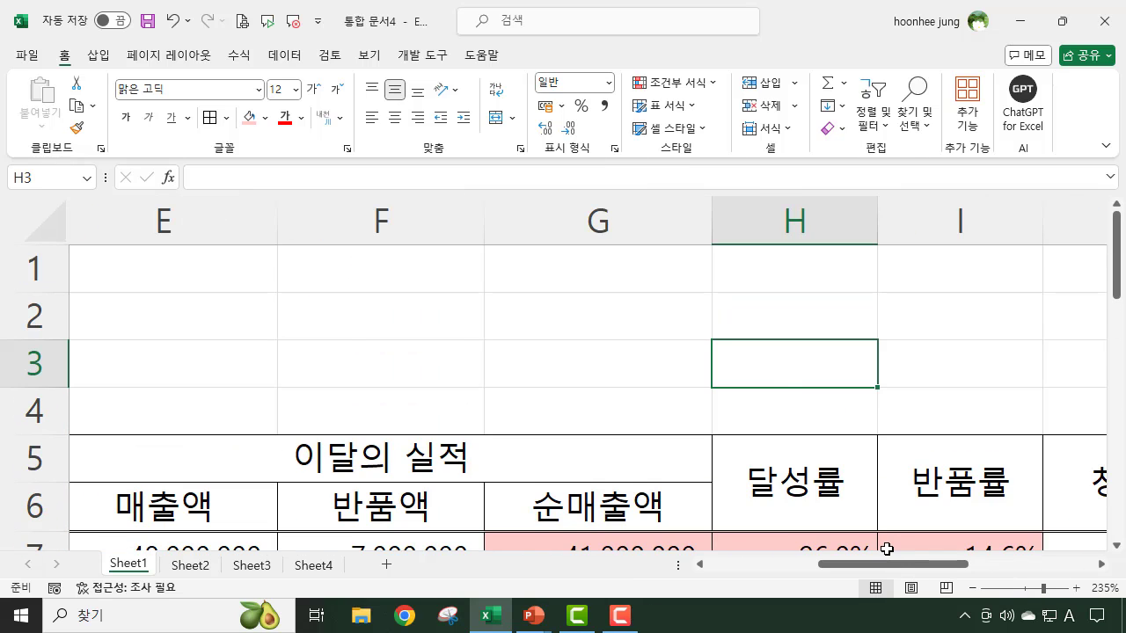
{"action": "scroll", "coordinate": [886, 549], "scroll_direction": "down", "scroll_amount": 6}
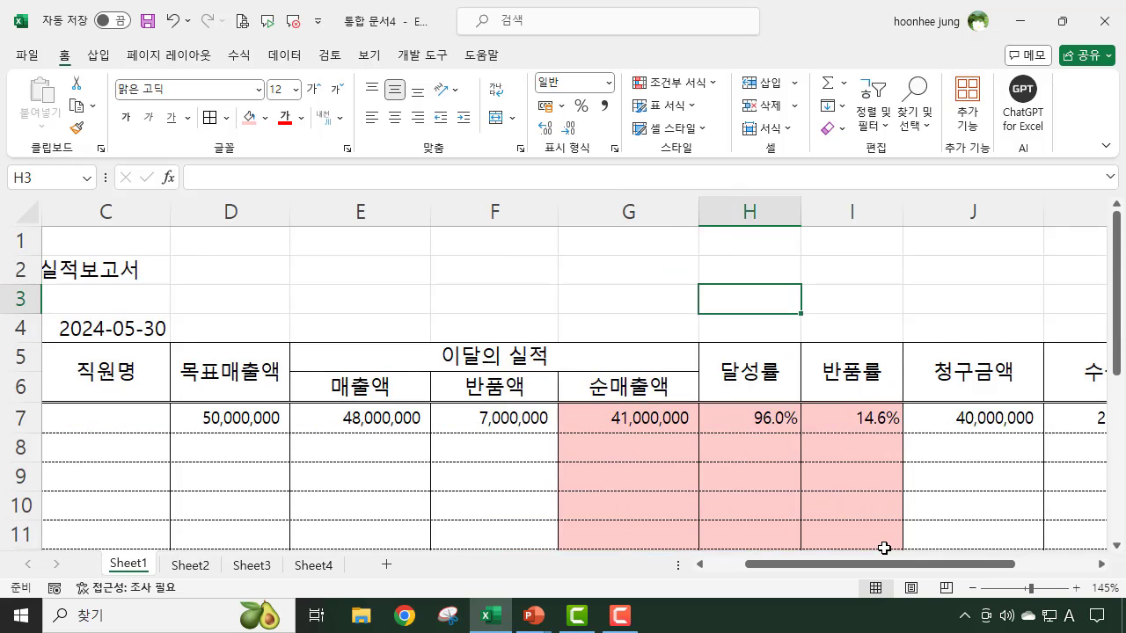
{"action": "scroll", "coordinate": [884, 549], "scroll_direction": "down", "scroll_amount": 1}
{"action": "scroll", "coordinate": [883, 548], "scroll_direction": "down", "scroll_amount": 1}
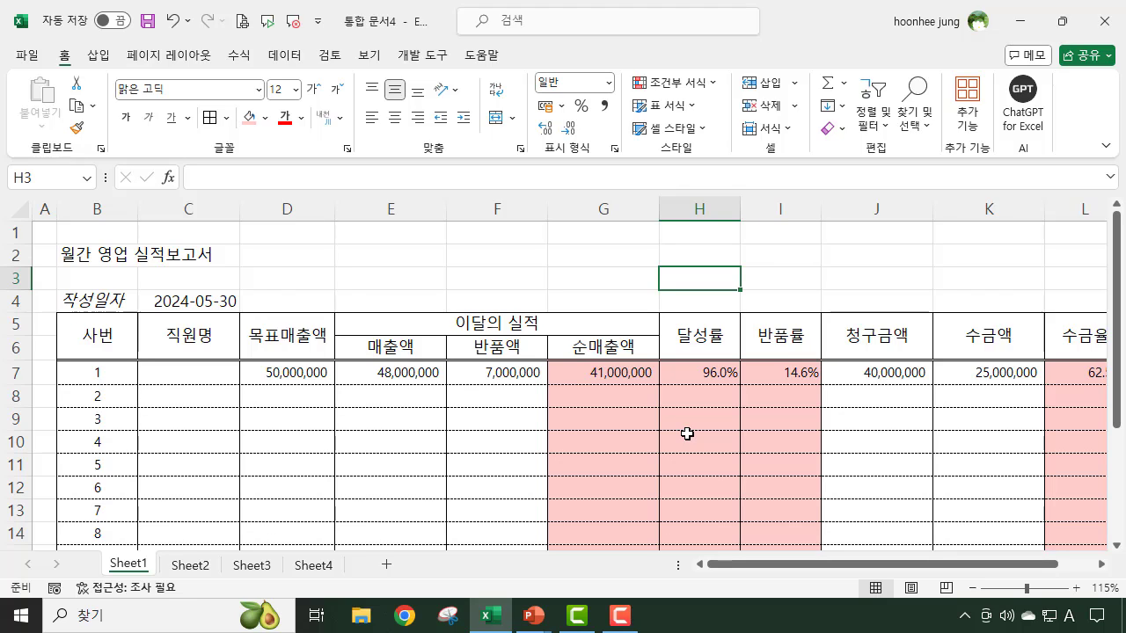
- Merge and center the report title 월간 영업 실적보고서 across B2:L2
{"action": "left_click", "coordinate": [533, 277]}
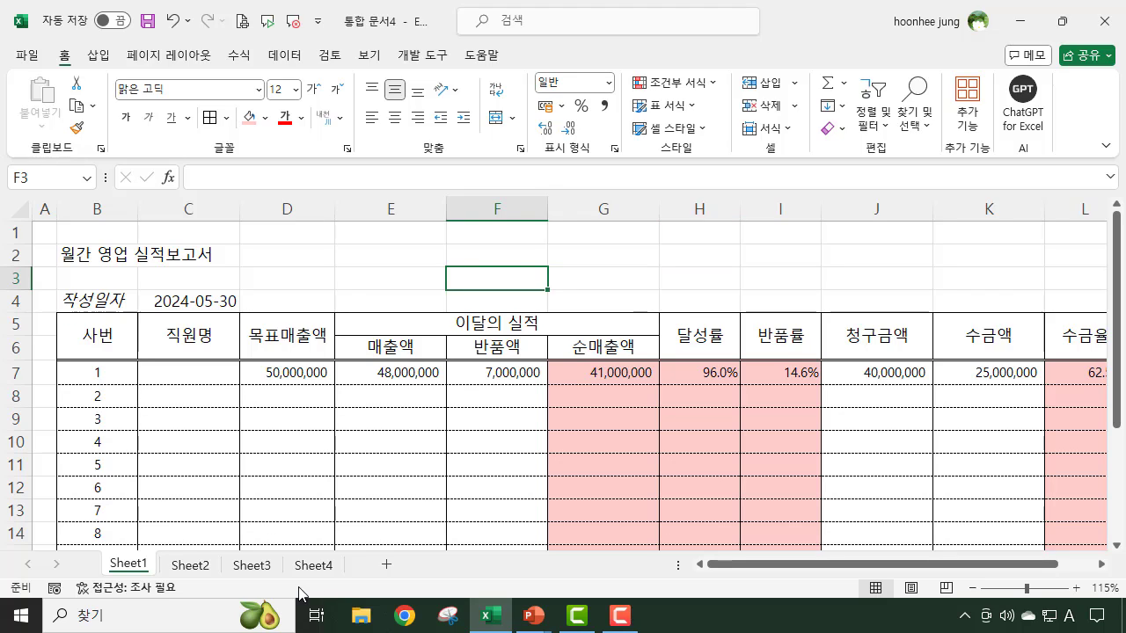
{"action": "left_click", "coordinate": [86, 254]}
{"action": "left_click_drag", "start_coordinate": [85, 254], "coordinate": [1085, 252]}
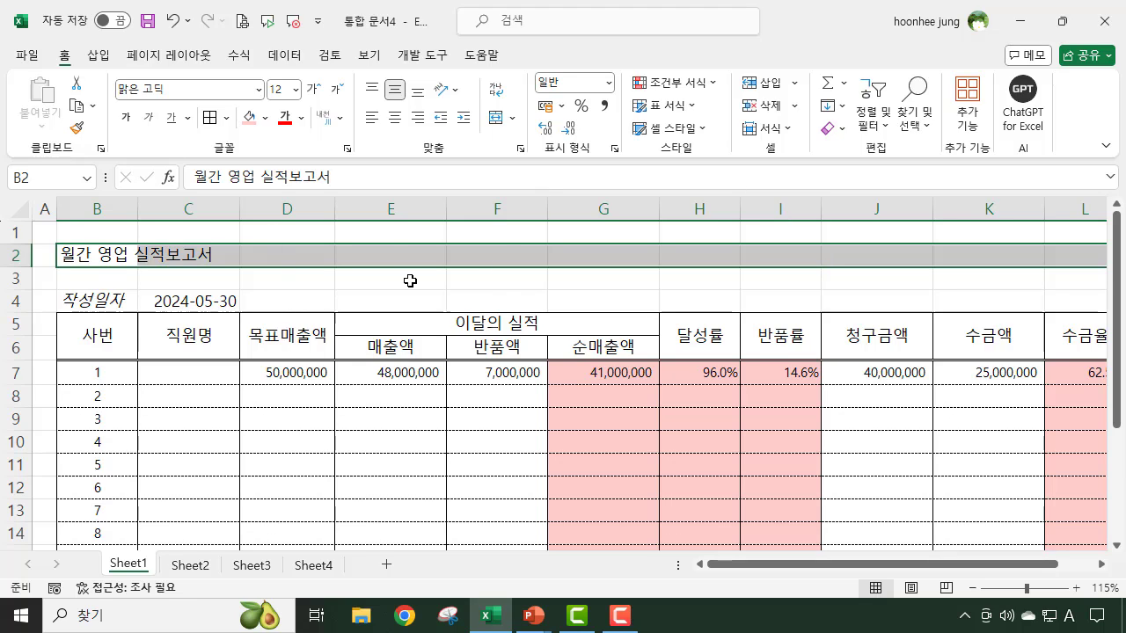
{"action": "left_click", "coordinate": [496, 117]}
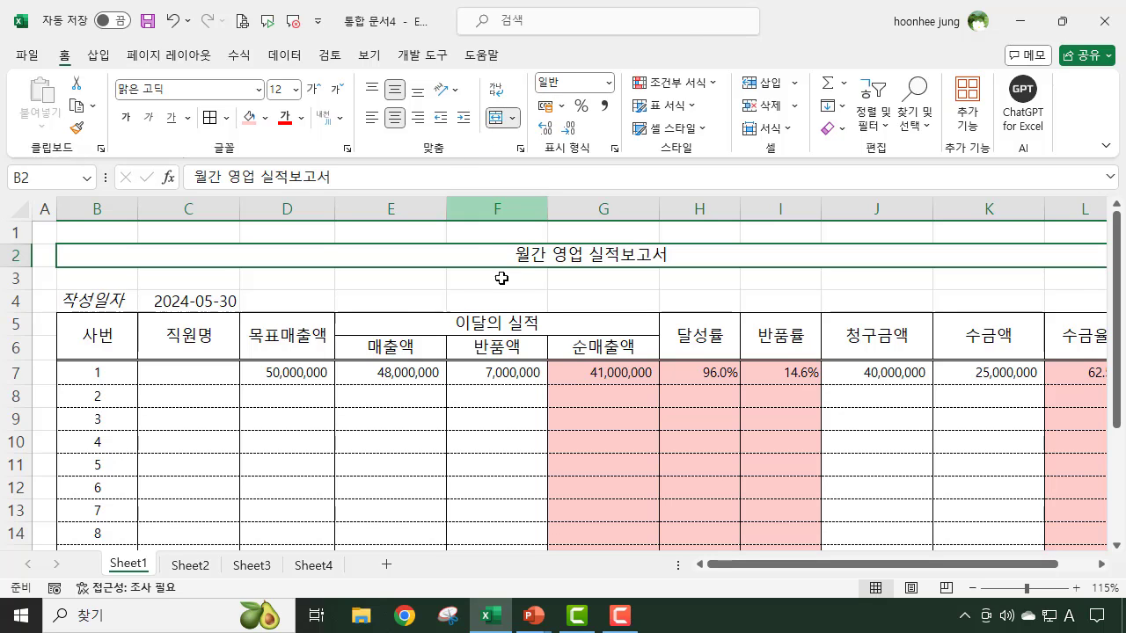
- Enlarge the report title's font to size 20 and make it bold
{"action": "left_click", "coordinate": [313, 89]}
{"action": "left_click", "coordinate": [313, 90]}
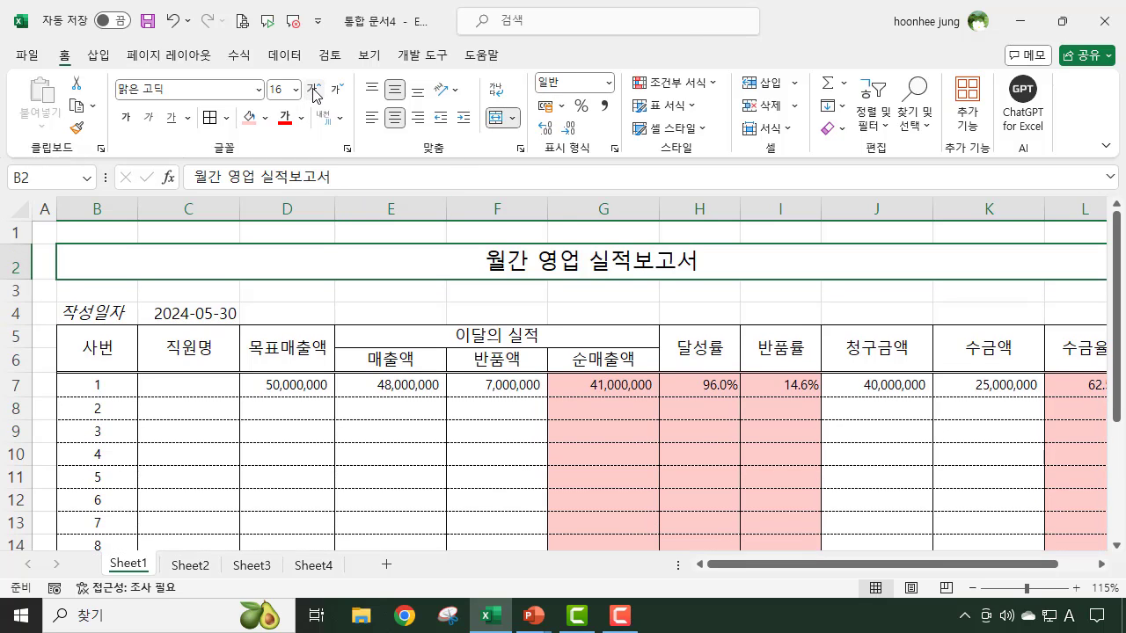
{"action": "left_click", "coordinate": [313, 90]}
{"action": "left_click", "coordinate": [313, 90]}
{"action": "left_click", "coordinate": [127, 119]}
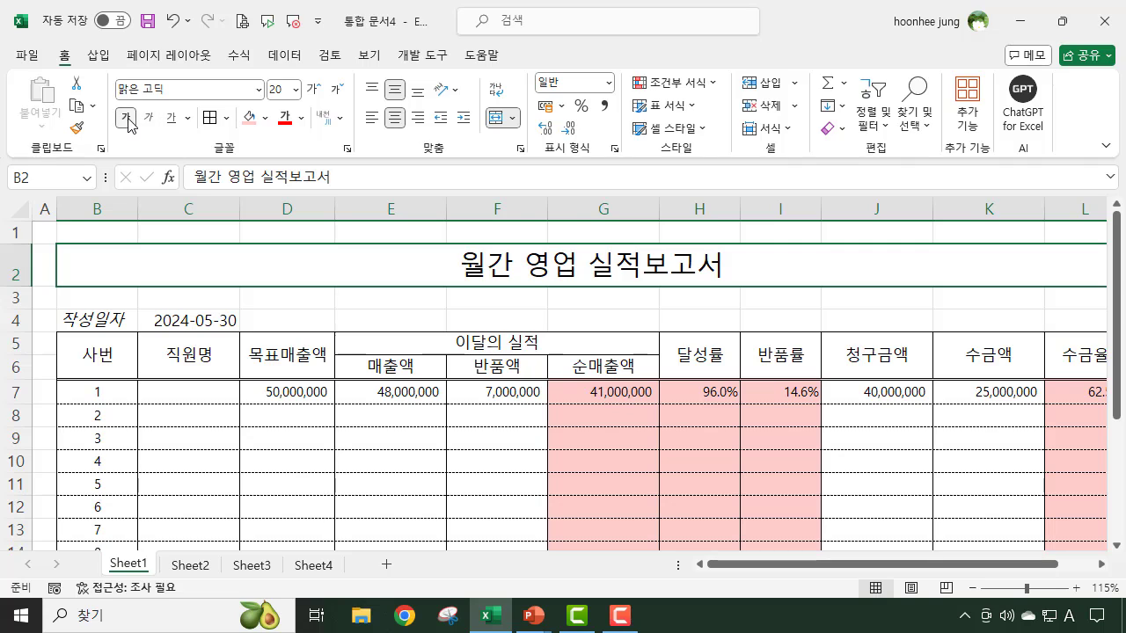
- Format the creation date in C4 with a dark teal accent 1 font colour and italics
{"action": "left_click", "coordinate": [198, 326]}
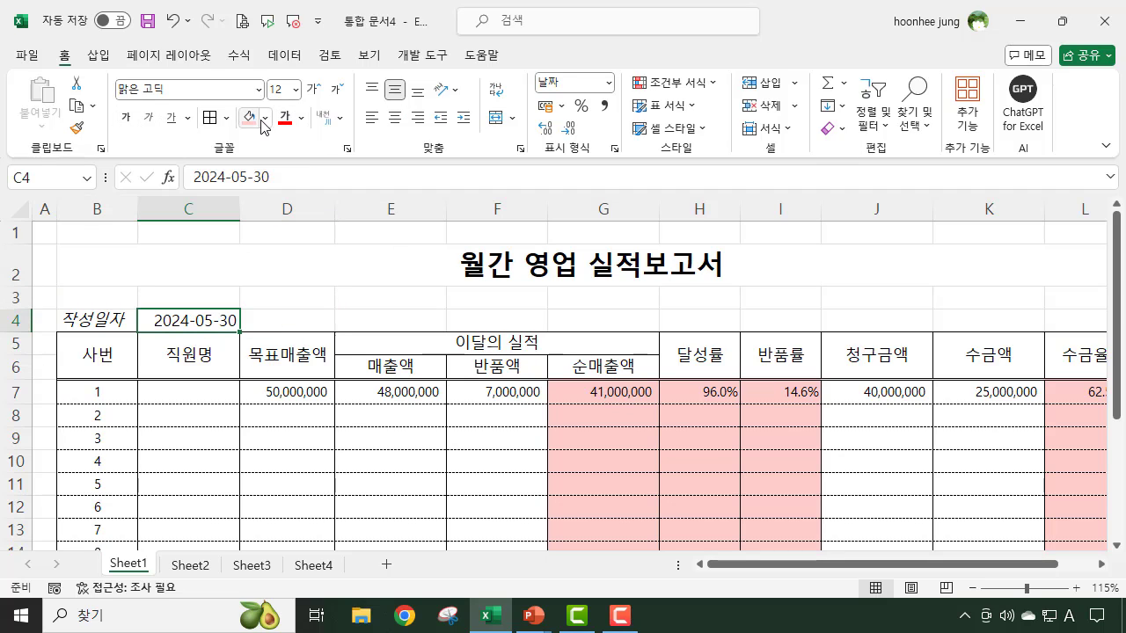
{"action": "left_click", "coordinate": [301, 117]}
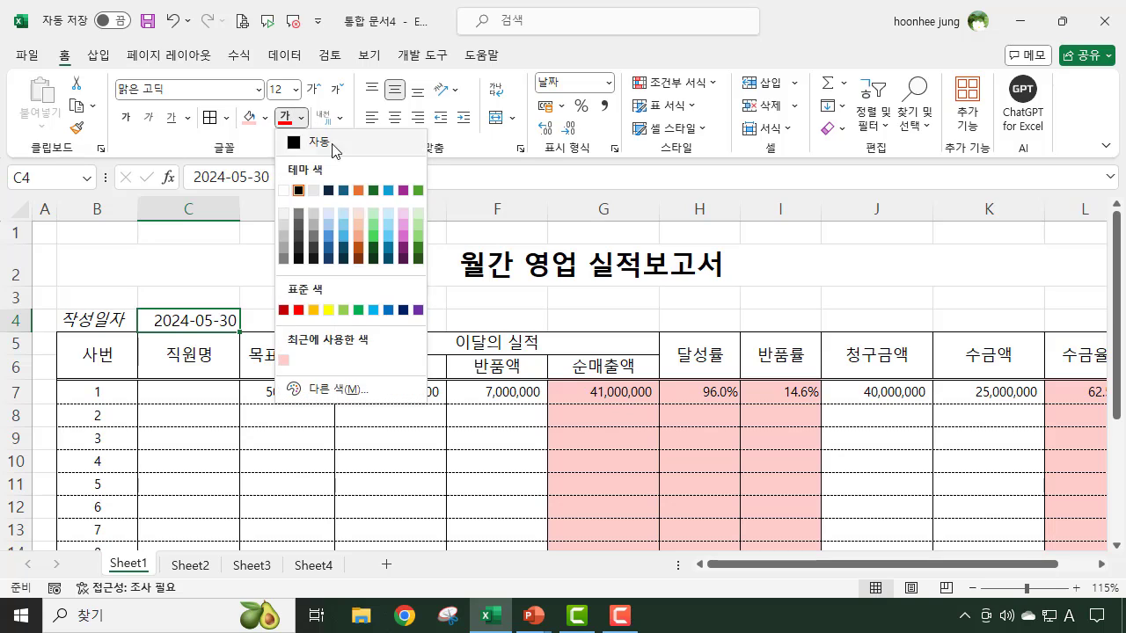
{"action": "left_click", "coordinate": [343, 255]}
{"action": "left_click", "coordinate": [147, 120]}
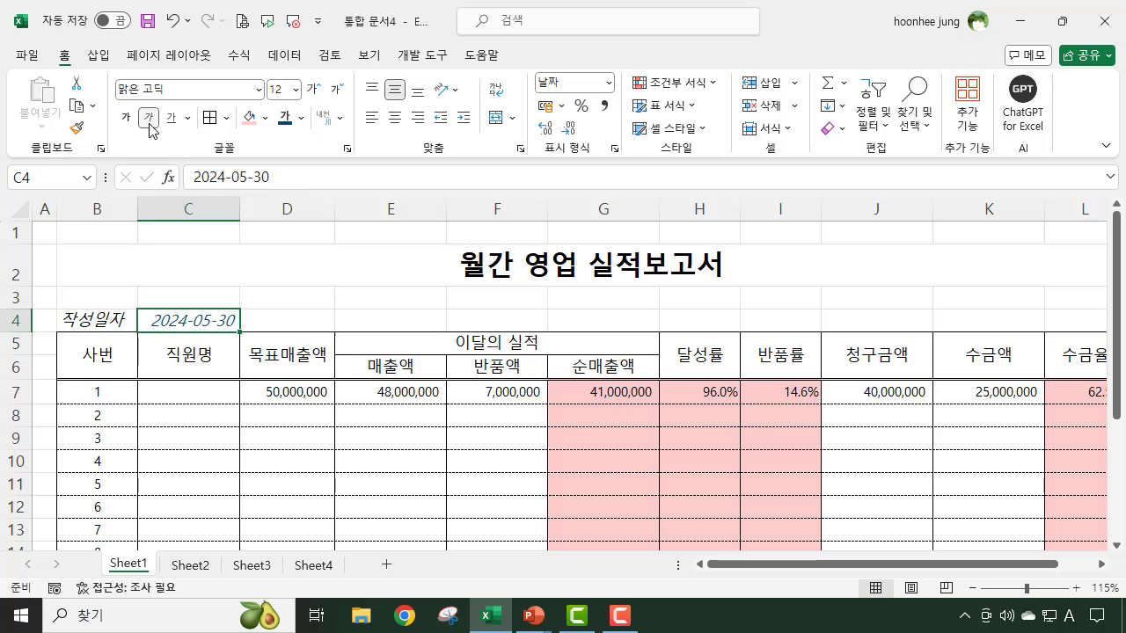
{"action": "left_click", "coordinate": [403, 276]}
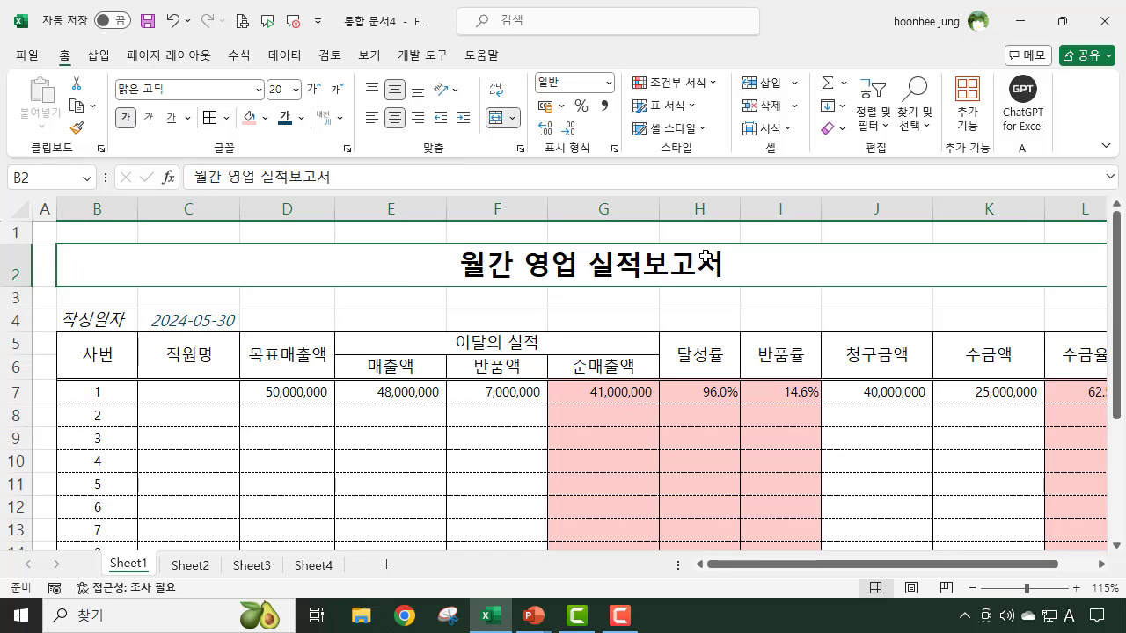
{"action": "scroll", "coordinate": [688, 332], "scroll_direction": "down", "scroll_amount": 5}
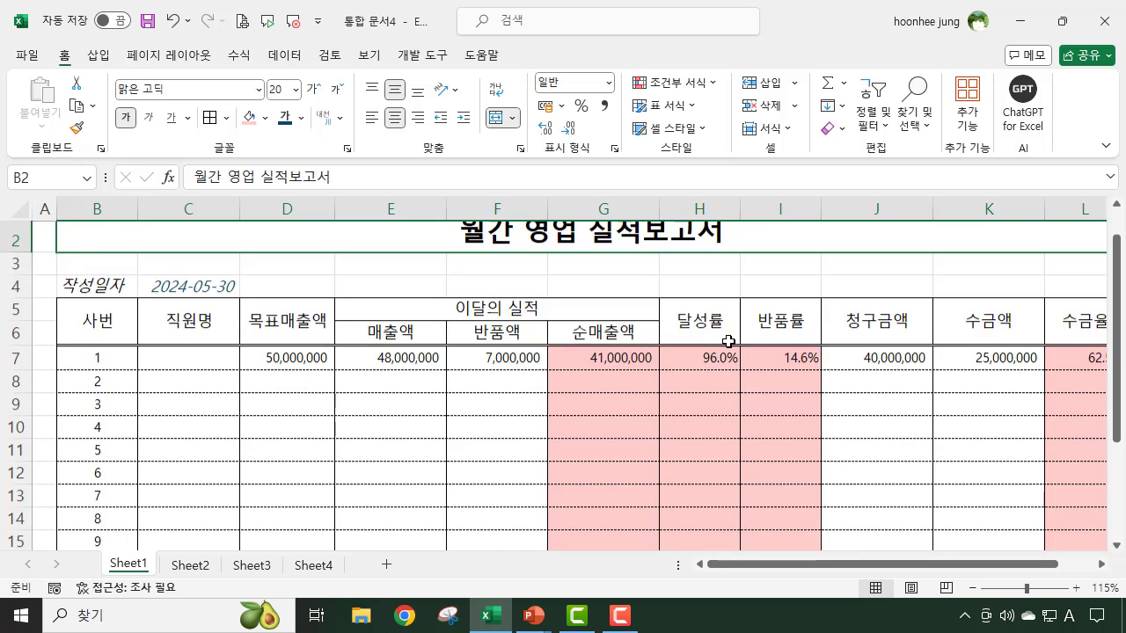
{"action": "scroll", "coordinate": [779, 352], "scroll_direction": "up", "scroll_amount": 3}
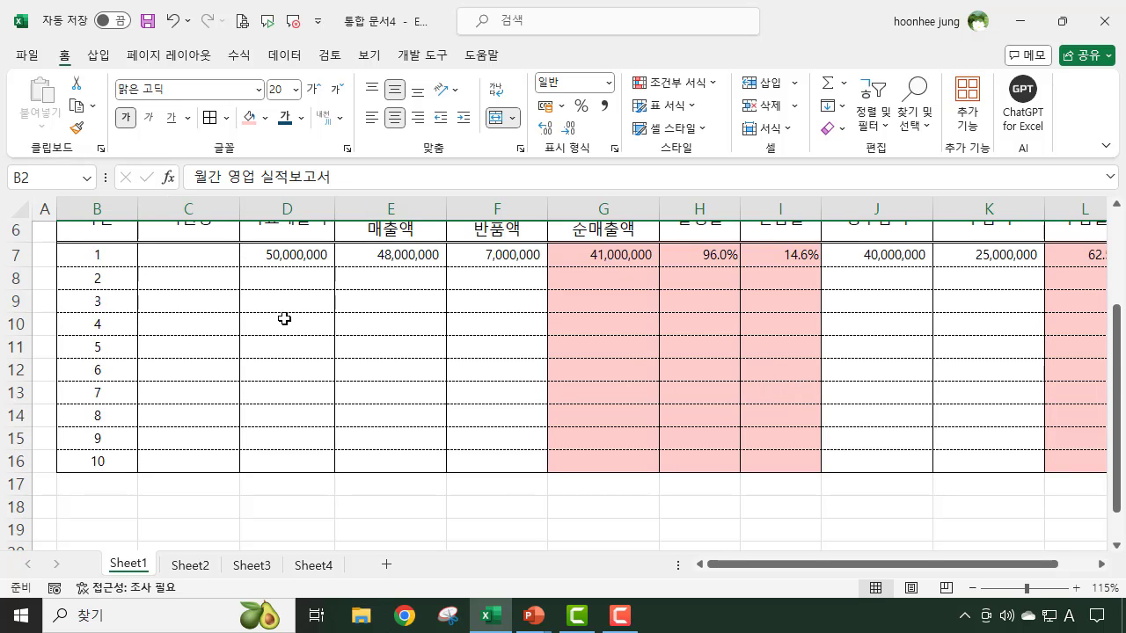
{"action": "scroll", "coordinate": [350, 317], "scroll_direction": "up", "scroll_amount": 1}
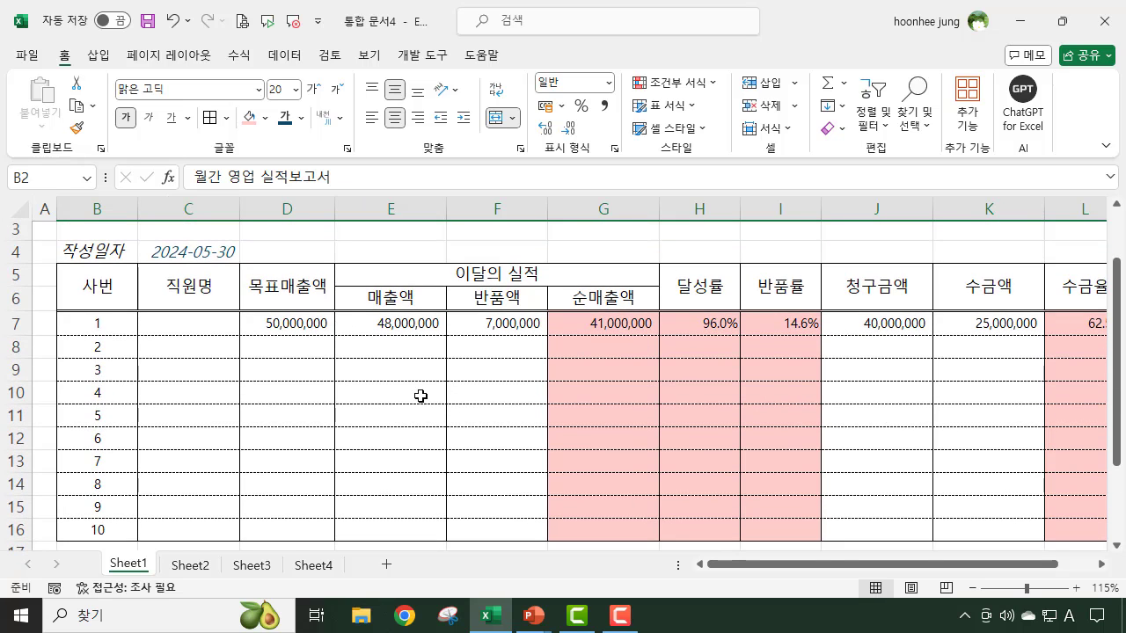
{"action": "left_click", "coordinate": [188, 352]}
{"action": "left_click", "coordinate": [168, 414]}
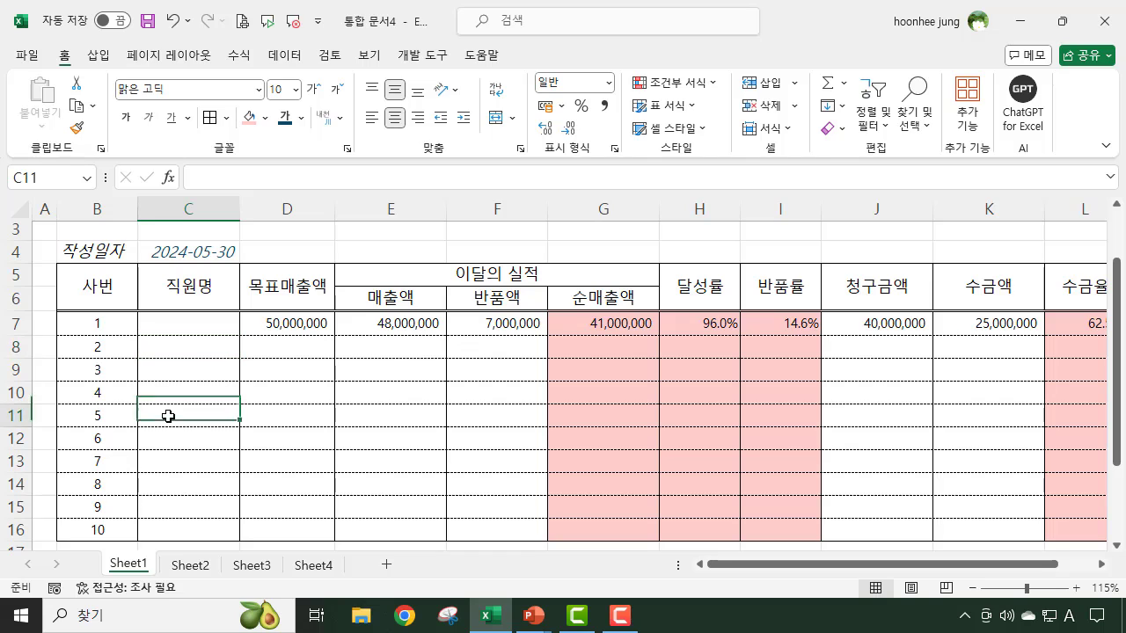
- Look over the unshaded cells of row 8 to identify the columns meant for manual entry
{"action": "left_click", "coordinate": [198, 496]}
{"action": "left_click", "coordinate": [292, 345]}
{"action": "left_click", "coordinate": [302, 411]}
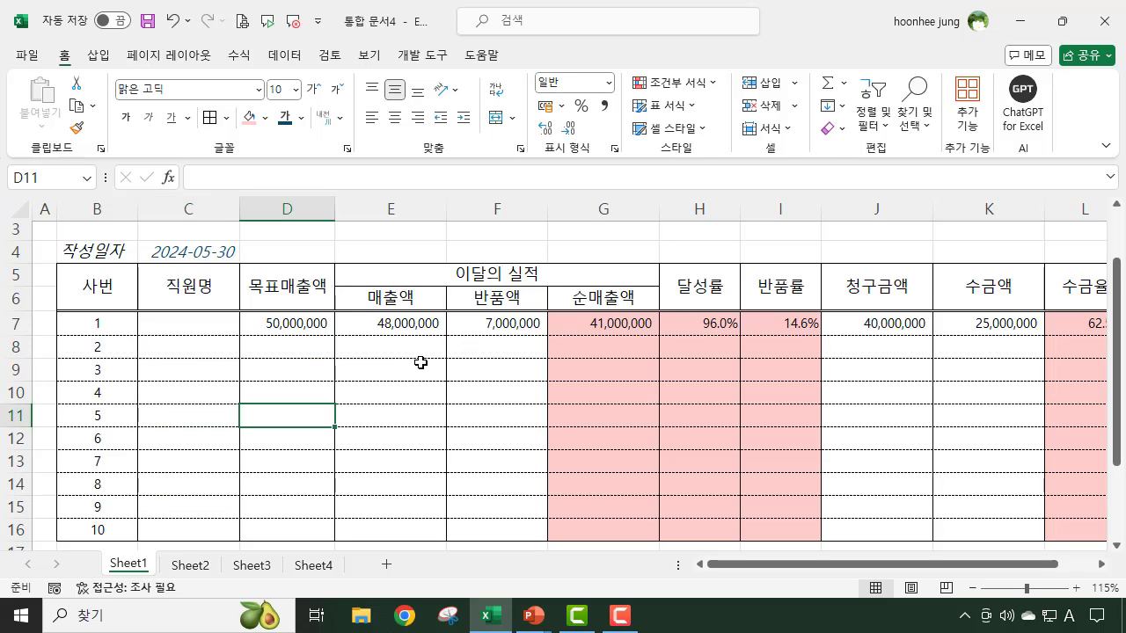
{"action": "left_click", "coordinate": [401, 345]}
{"action": "left_click", "coordinate": [278, 347]}
{"action": "left_click", "coordinate": [402, 350]}
{"action": "left_click", "coordinate": [516, 350]}
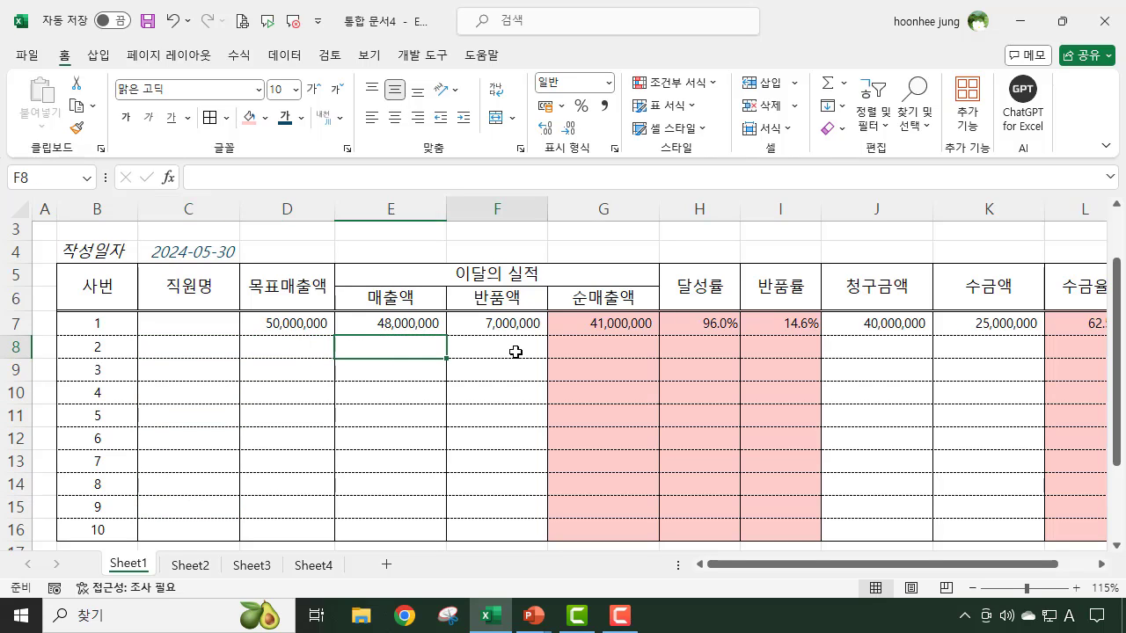
{"action": "left_click", "coordinate": [914, 350]}
{"action": "left_click", "coordinate": [1002, 351]}
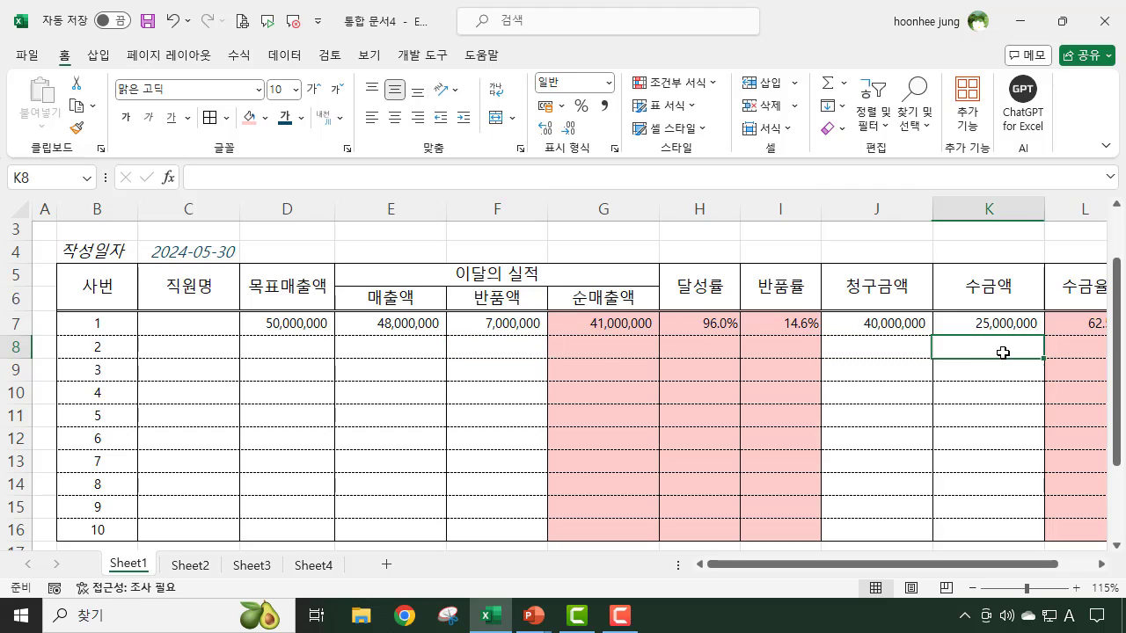
- Enter 100000000 as the target sales amount (목표매출액) for employee 2 in D8
{"action": "left_click", "coordinate": [272, 350]}
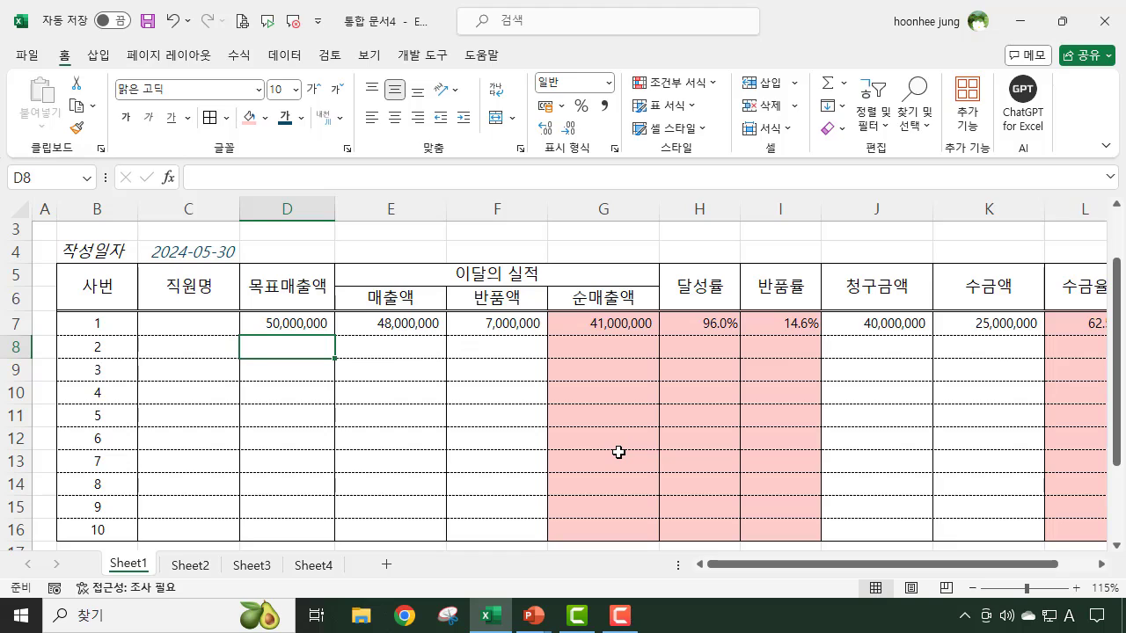
{"action": "type", "text": "10000"}
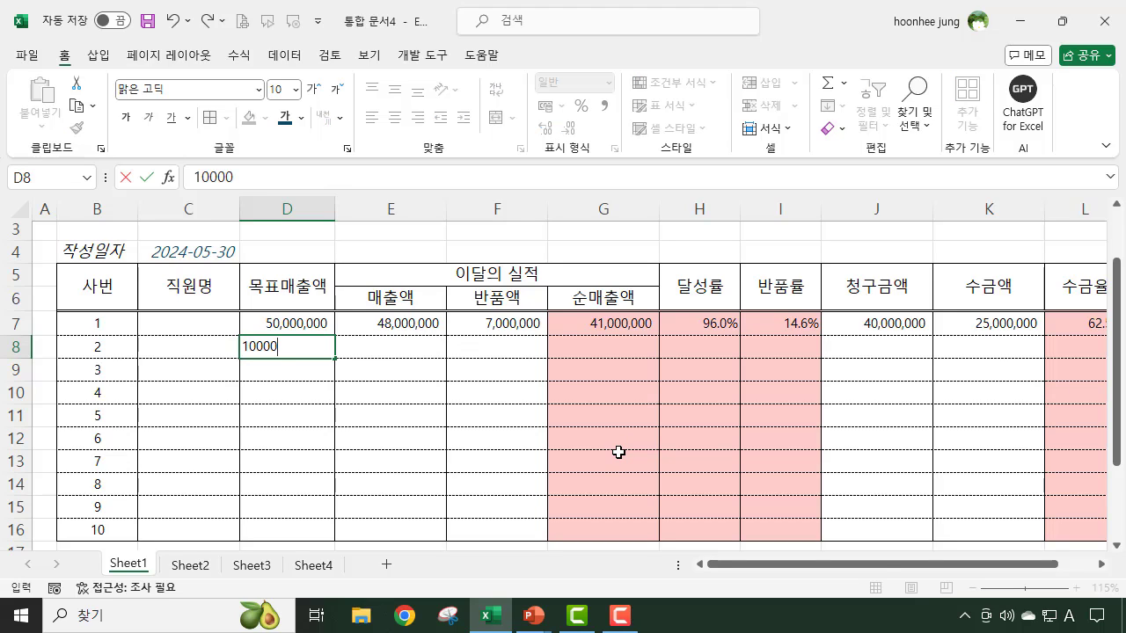
{"action": "type", "text": "0000"}
{"action": "key", "text": "Return"}
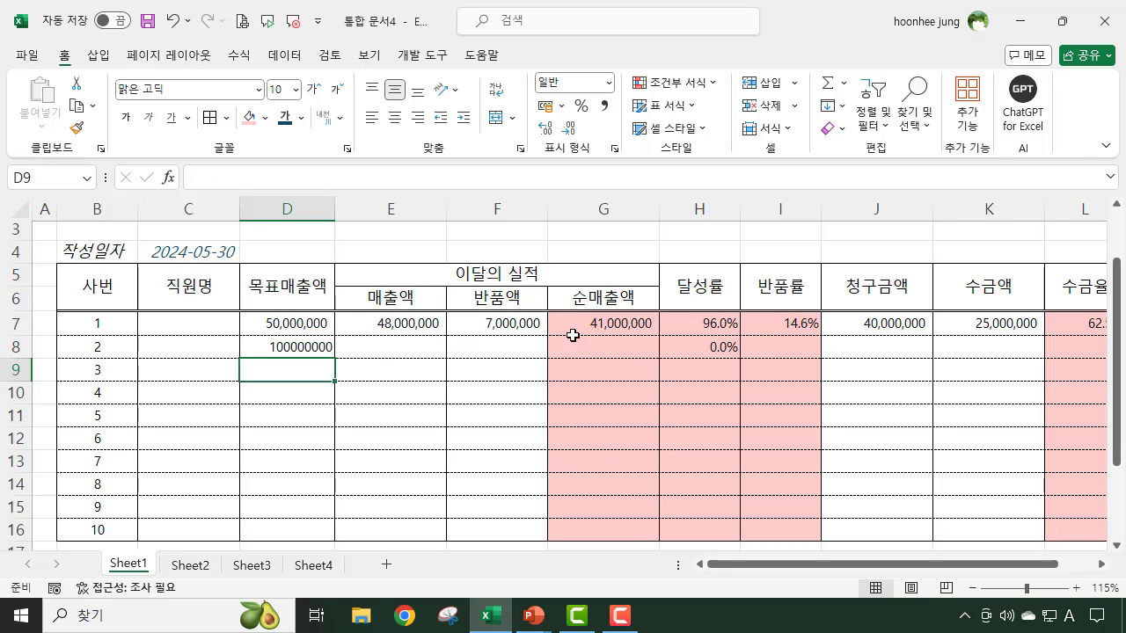
- Apply the comma number style to the blank entry ranges D8:F16 and J8:K16
{"action": "left_click", "coordinate": [294, 353]}
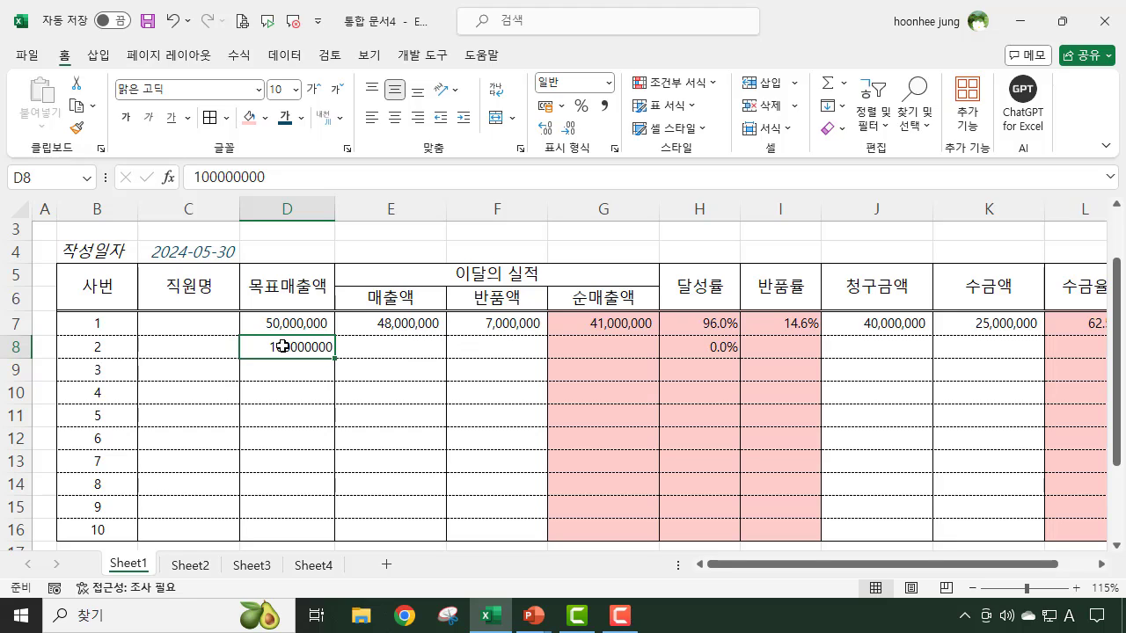
{"action": "left_click_drag", "start_coordinate": [282, 346], "coordinate": [485, 522]}
{"action": "left_click", "coordinate": [605, 107]}
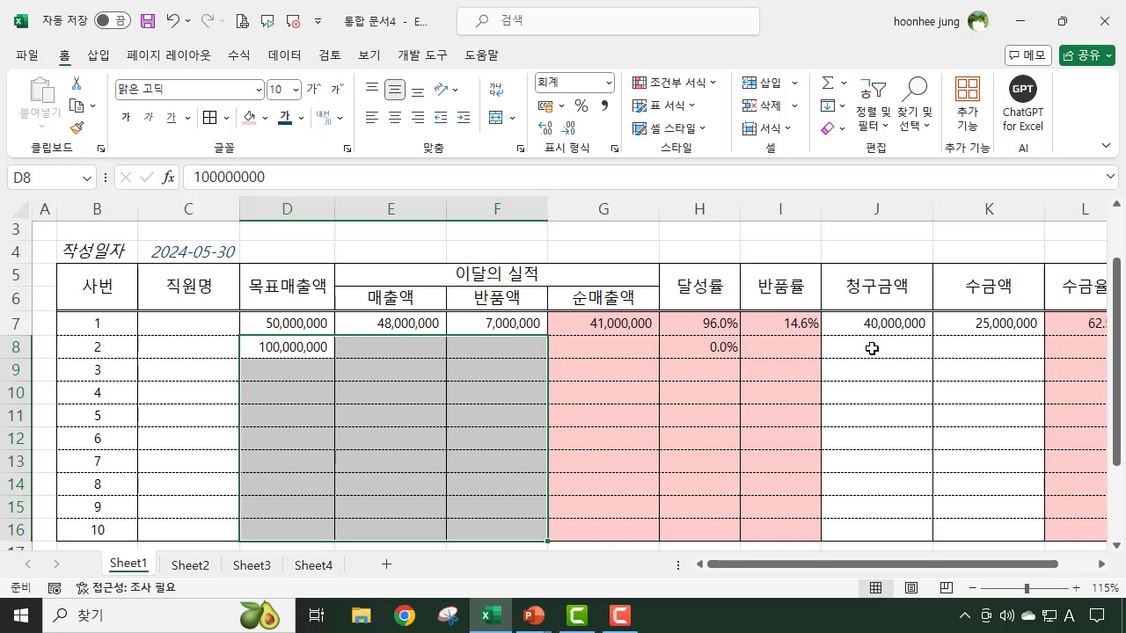
{"action": "left_click_drag", "start_coordinate": [871, 348], "coordinate": [980, 528]}
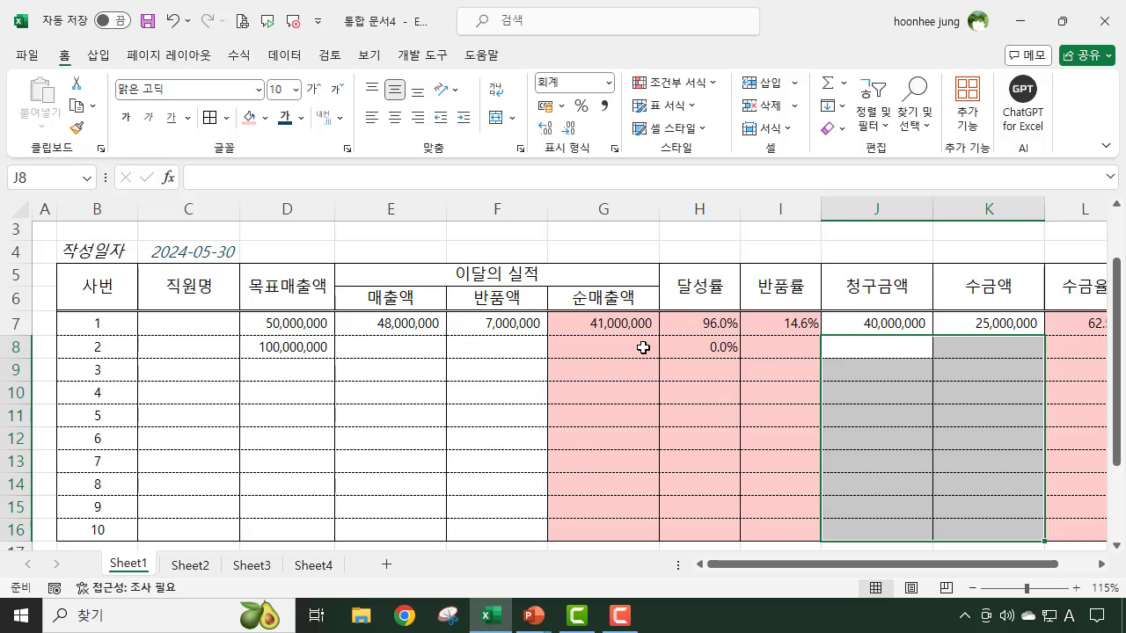
{"action": "left_click", "coordinate": [663, 235]}
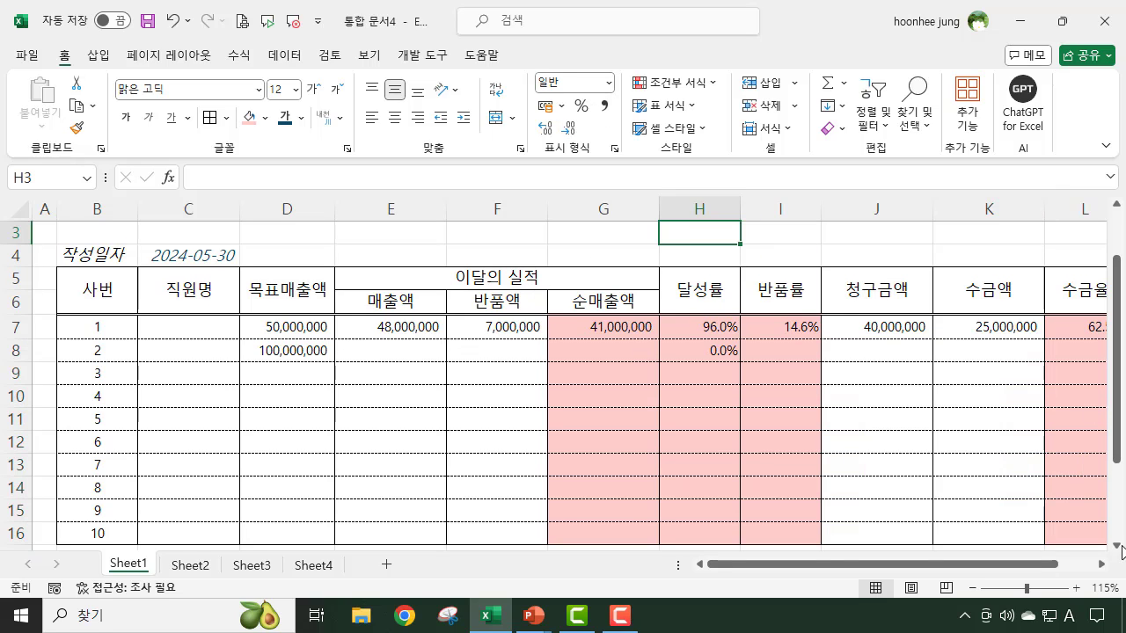
{"action": "mouse_move", "coordinate": [984, 563]}
{"action": "left_mouse_down"}
{"action": "mouse_move", "coordinate": [994, 568]}
{"action": "mouse_move", "coordinate": [983, 573]}
{"action": "left_mouse_up"}
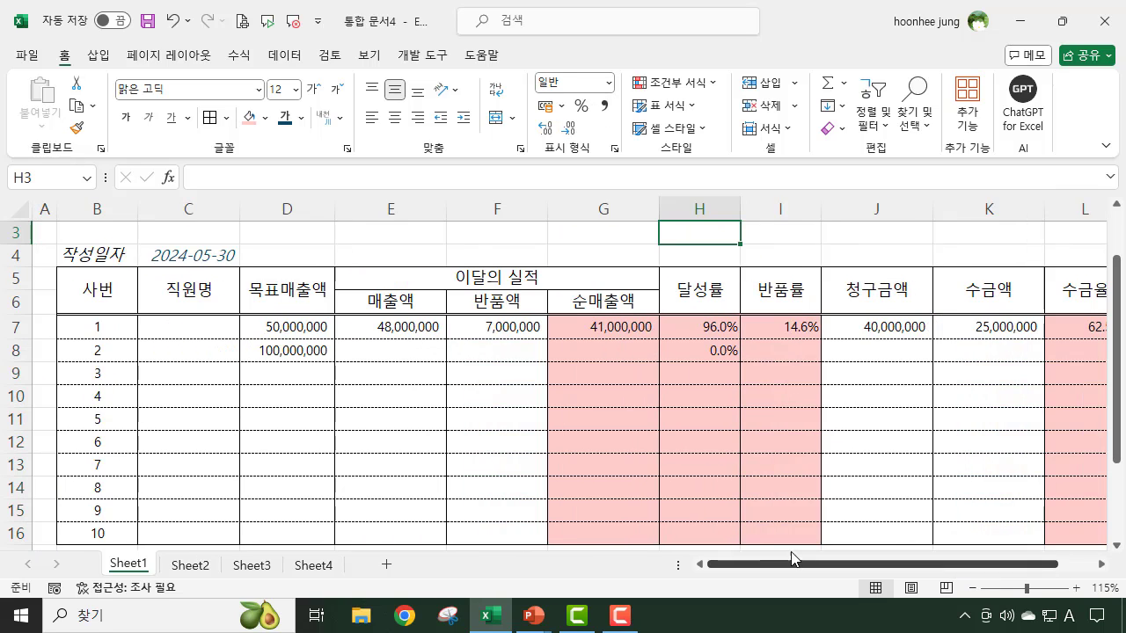
- Enter employee 2's sales amount of 110000000 in E8 and a returned amount of 0 in F8
{"action": "left_click", "coordinate": [411, 355]}
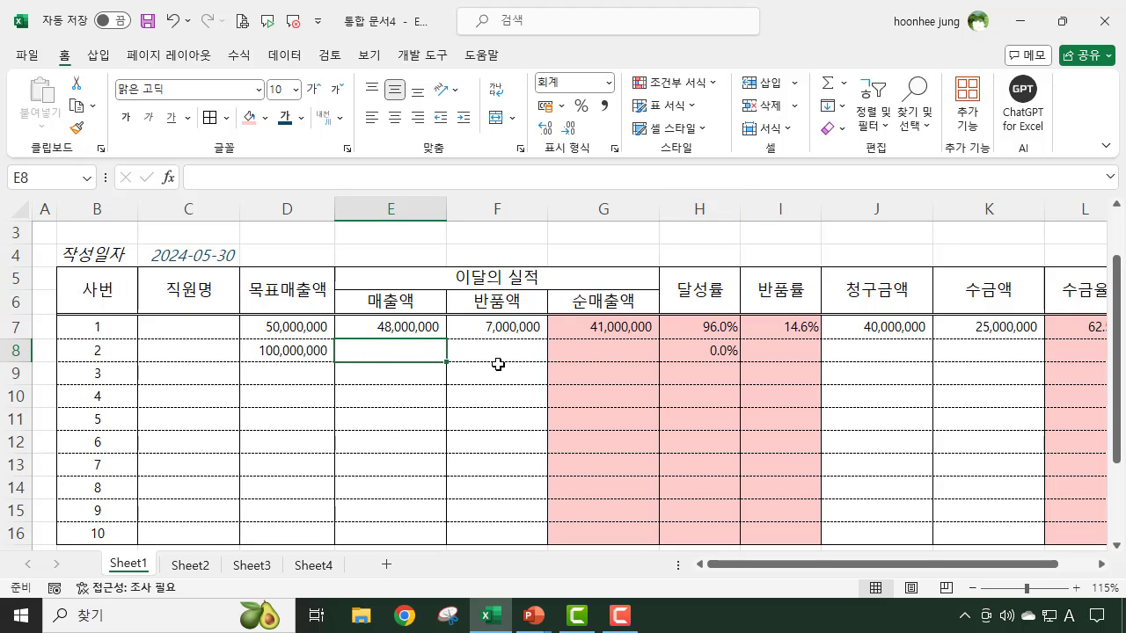
{"action": "type", "text": "11"}
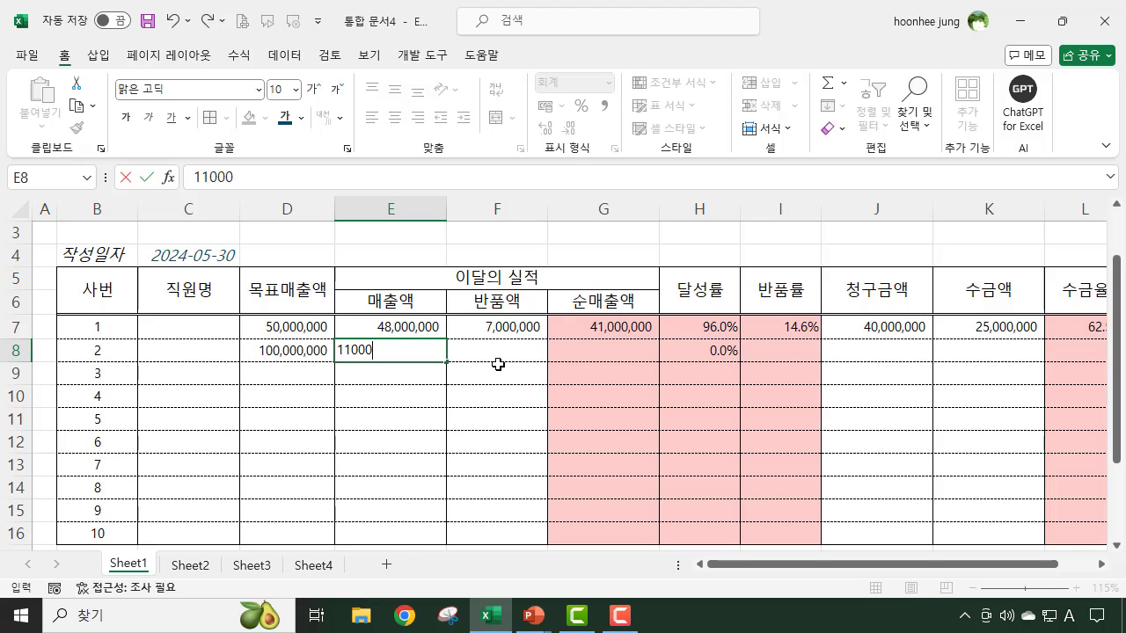
{"action": "type", "text": "0000000"}
{"action": "key", "text": "Return"}
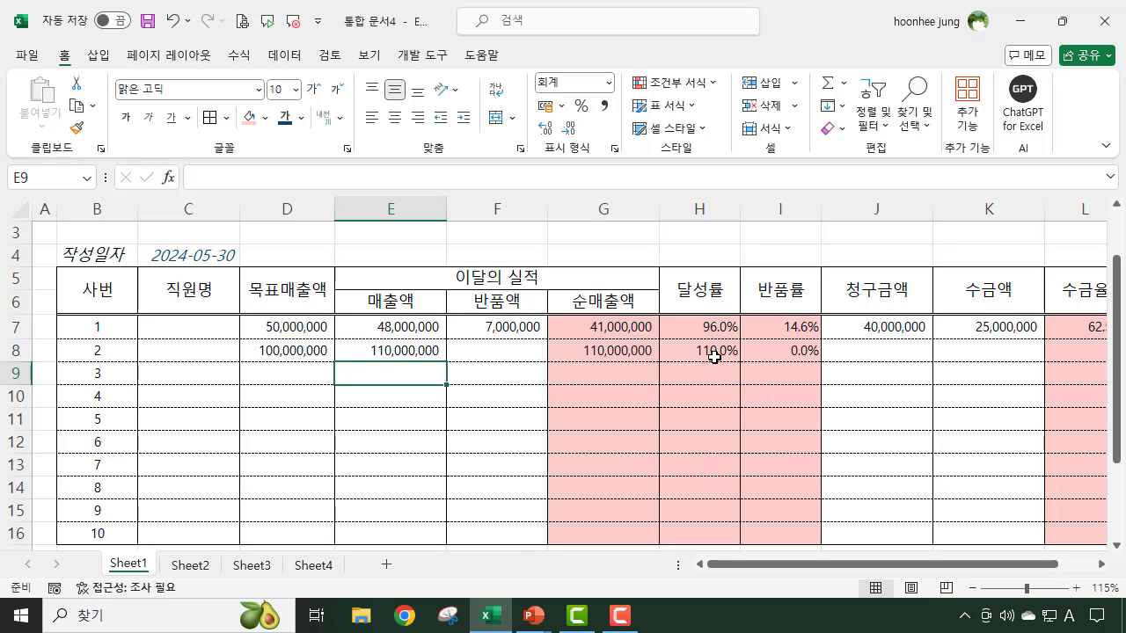
{"action": "left_click", "coordinate": [494, 355]}
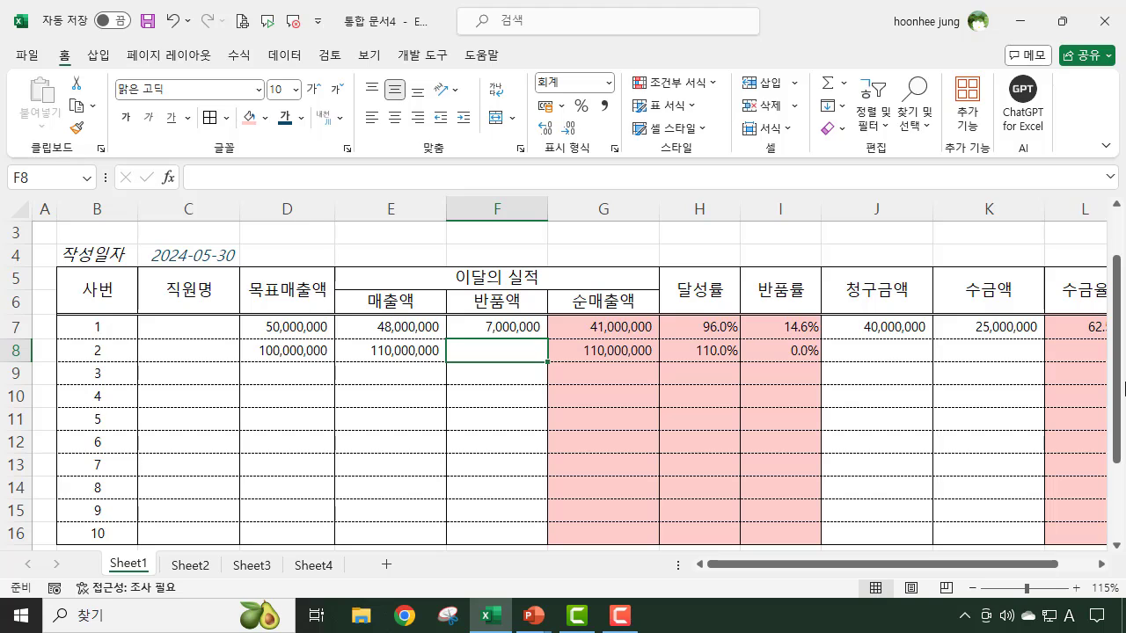
{"action": "type", "text": "0"}
{"action": "key", "text": "Return"}
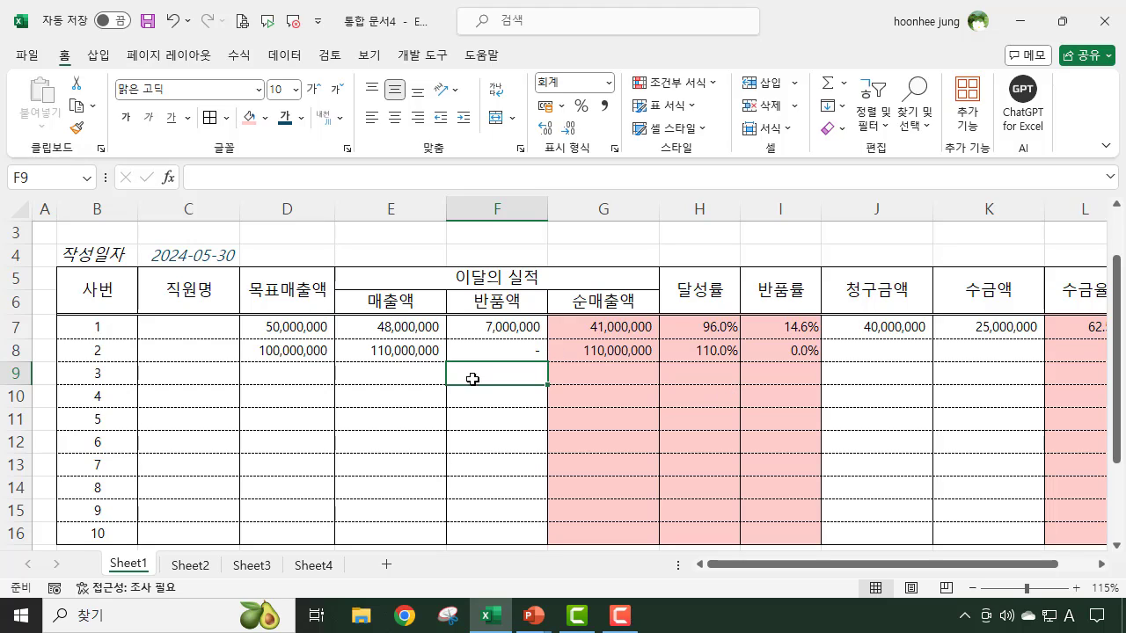
- Enter employee 2's billed amount of 90000000 in J8 and collected amount of 40000000 in K8, and check the collection rate
{"action": "left_click", "coordinate": [901, 355]}
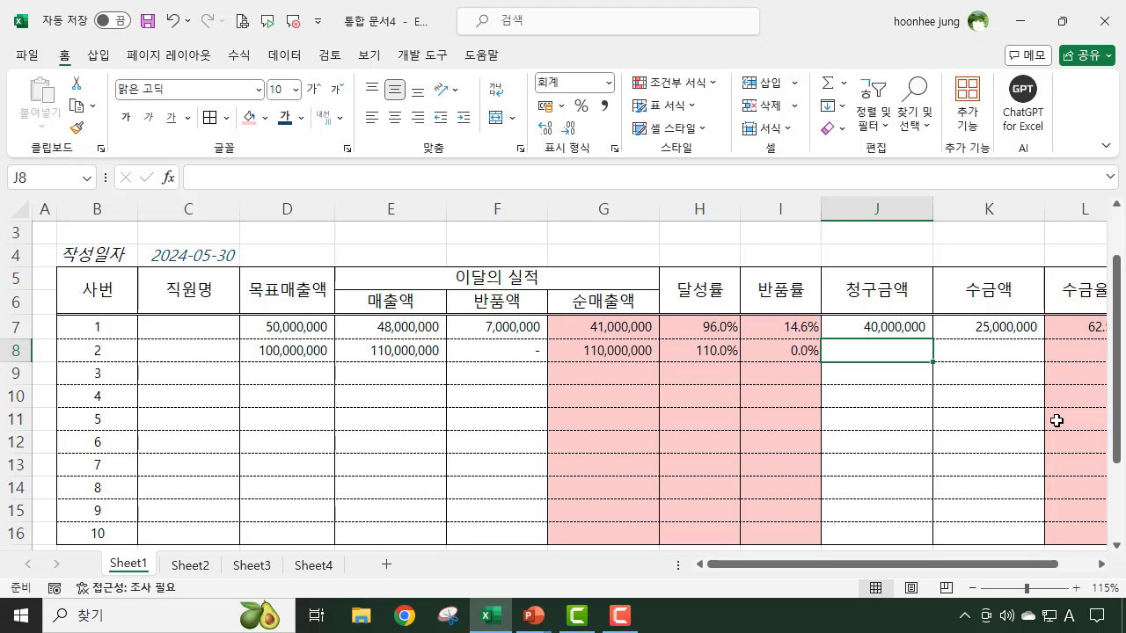
{"action": "type", "text": "90000000"}
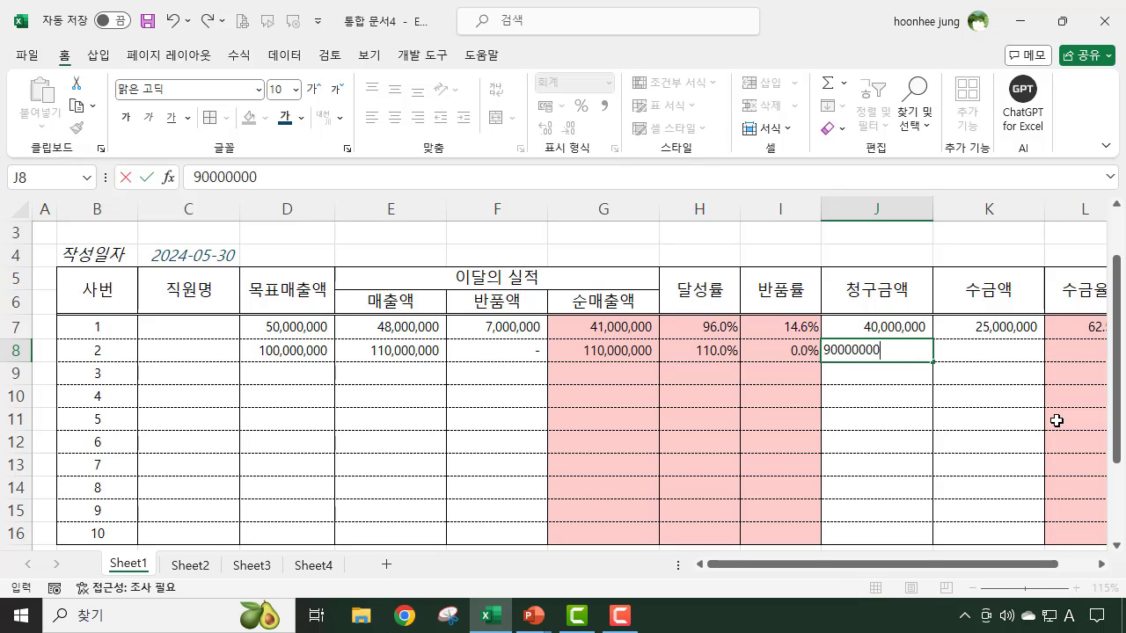
{"action": "key", "text": "Return"}
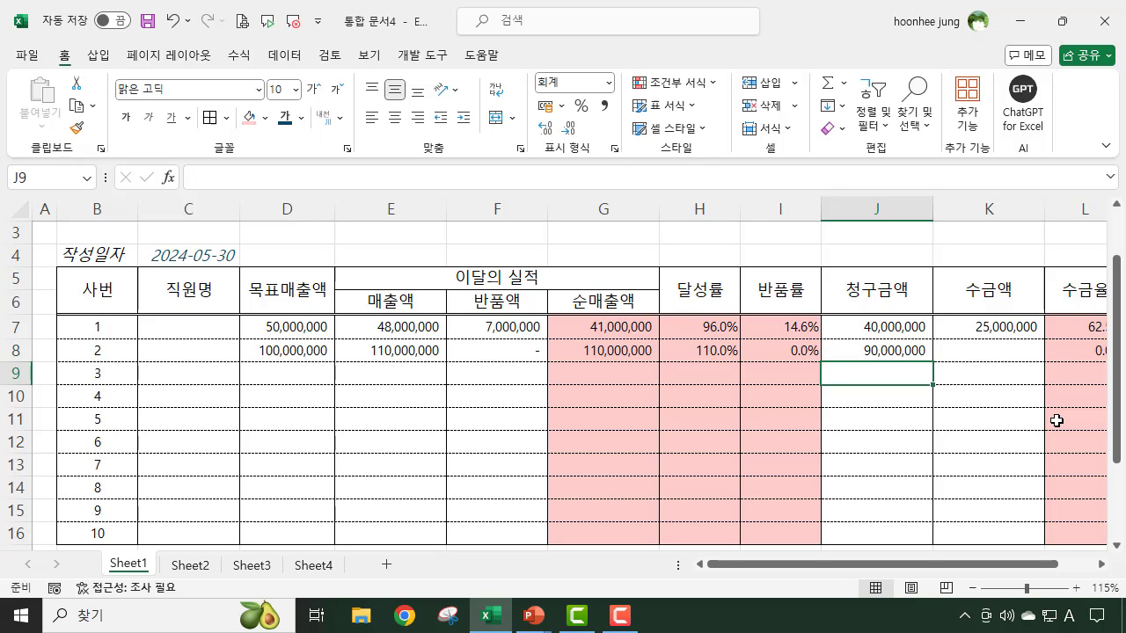
{"action": "left_click", "coordinate": [1018, 353]}
{"action": "type", "text": "40,000,"}
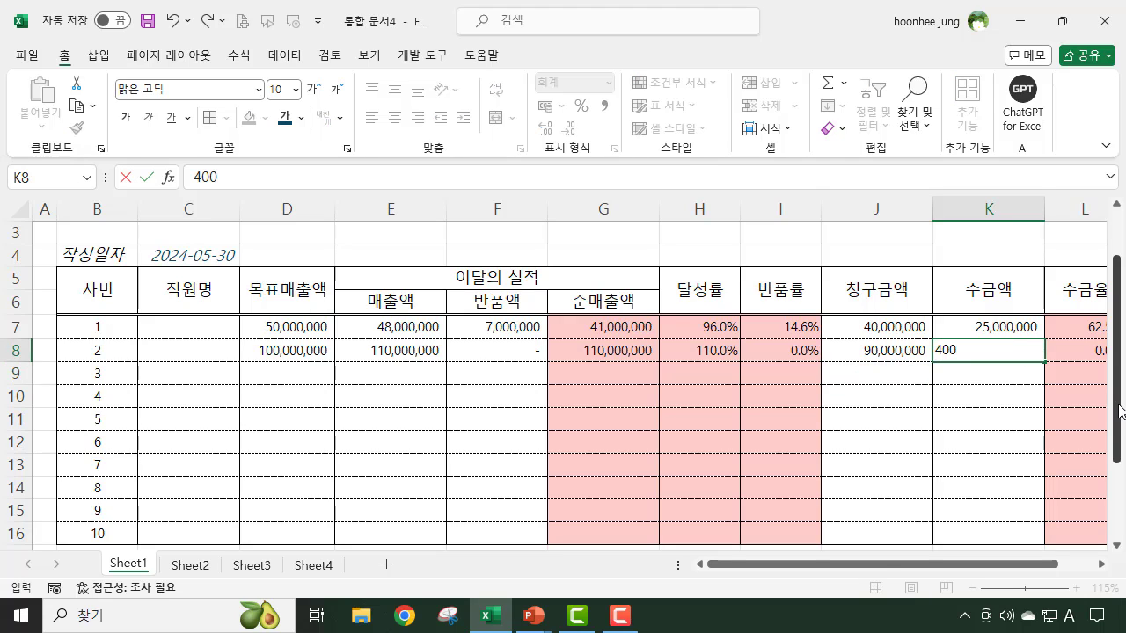
{"action": "type", "text": "000"}
{"action": "key", "text": "Return"}
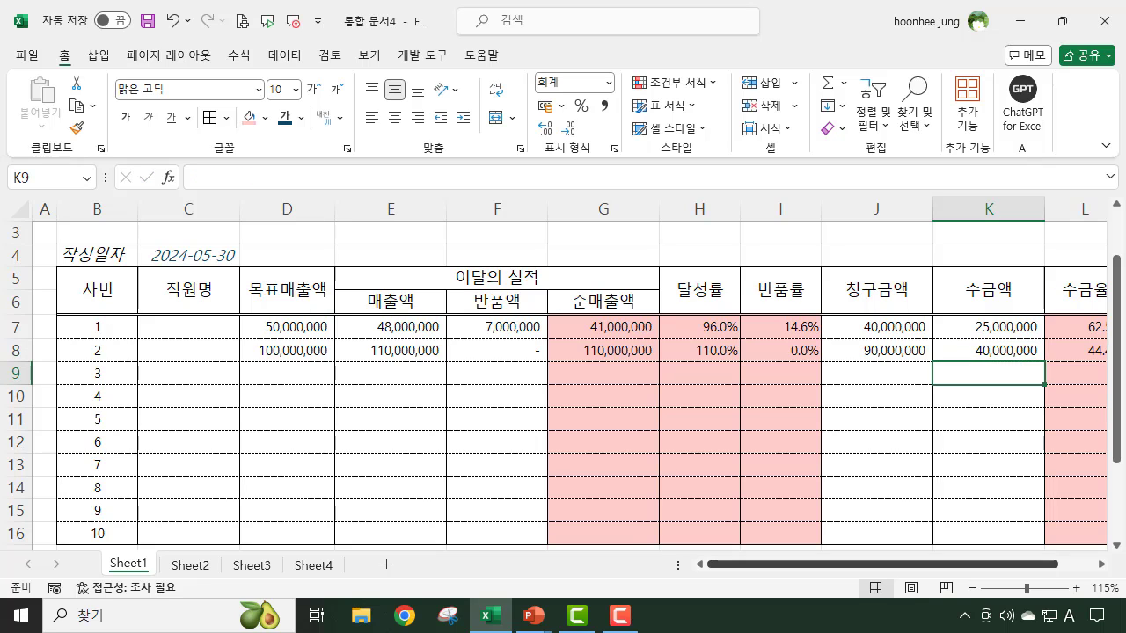
{"action": "left_click_drag", "start_coordinate": [964, 563], "coordinate": [1002, 564]}
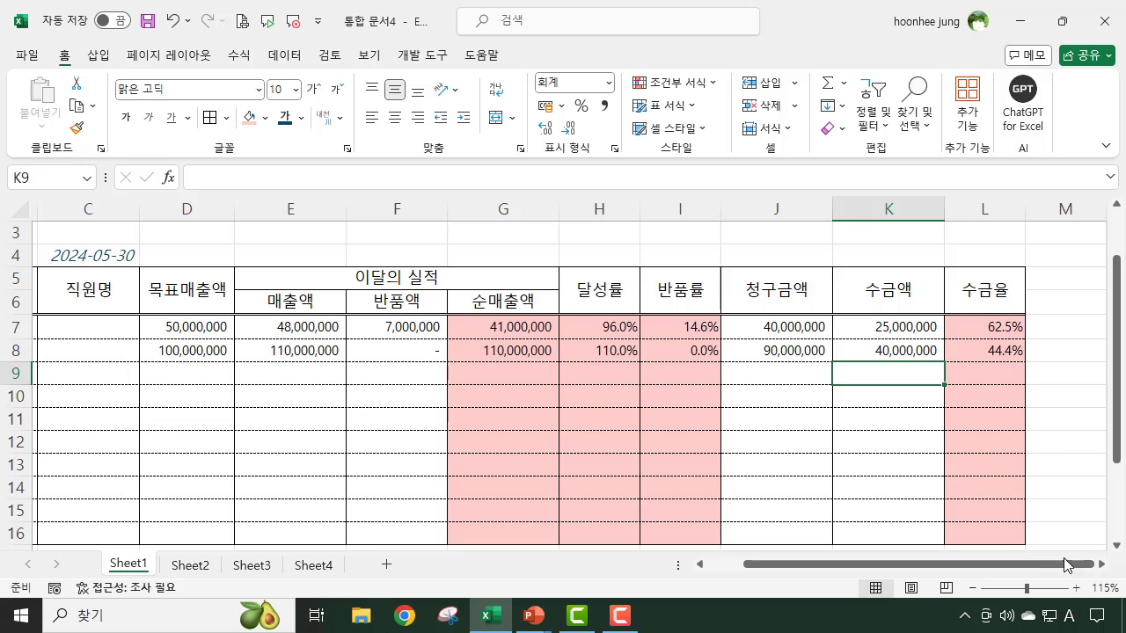
{"action": "left_click_drag", "start_coordinate": [1037, 564], "coordinate": [851, 563]}
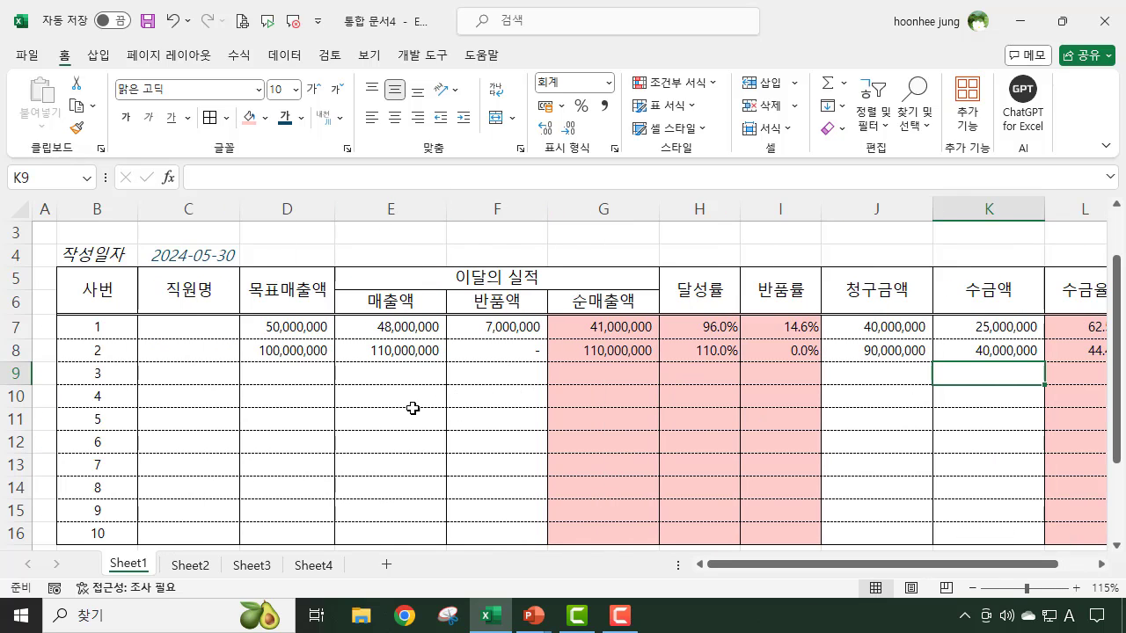
- Open the print preview of the report and change the page orientation to landscape (가로 방향)
{"action": "left_click", "coordinate": [434, 243]}
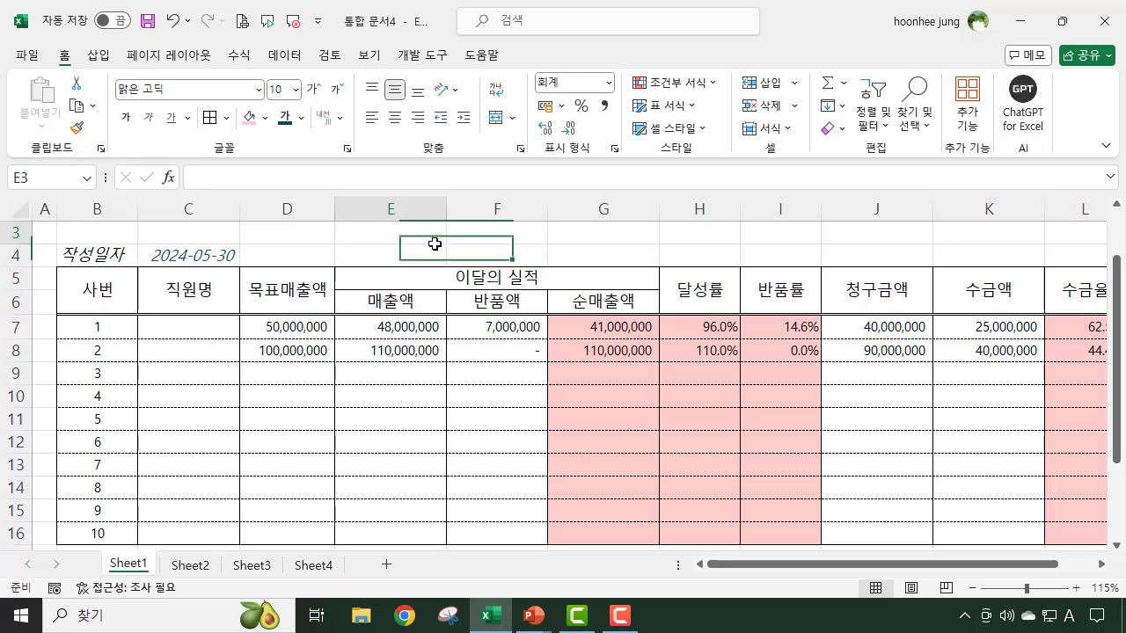
{"action": "scroll", "coordinate": [643, 299], "scroll_direction": "up", "scroll_amount": 1}
{"action": "left_click", "coordinate": [787, 300]}
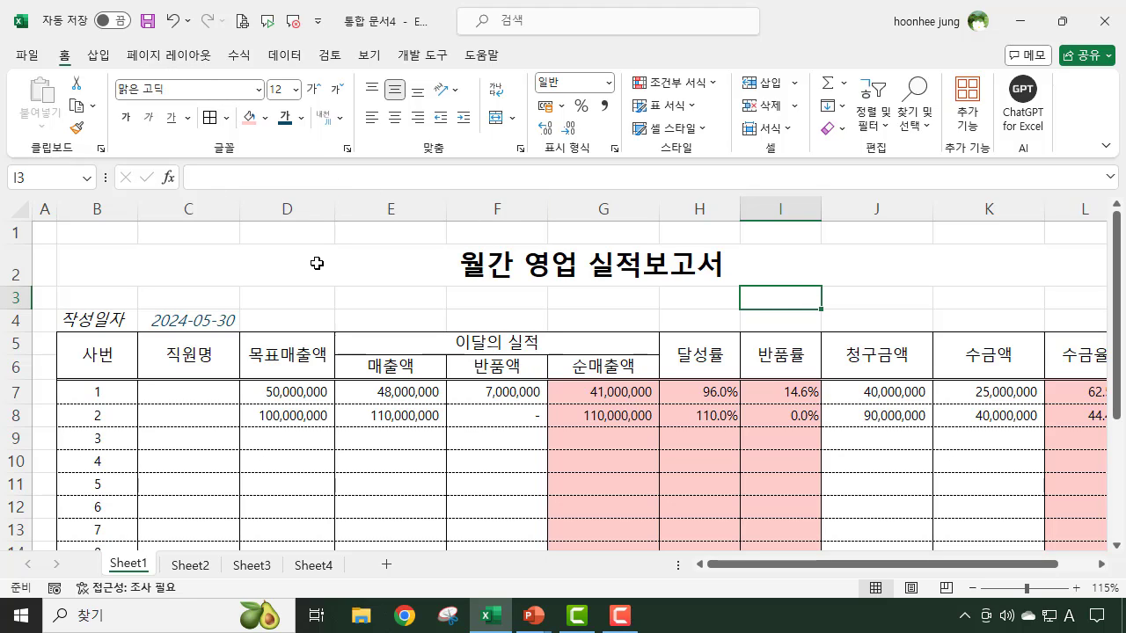
{"action": "key", "text": "ctrl+p"}
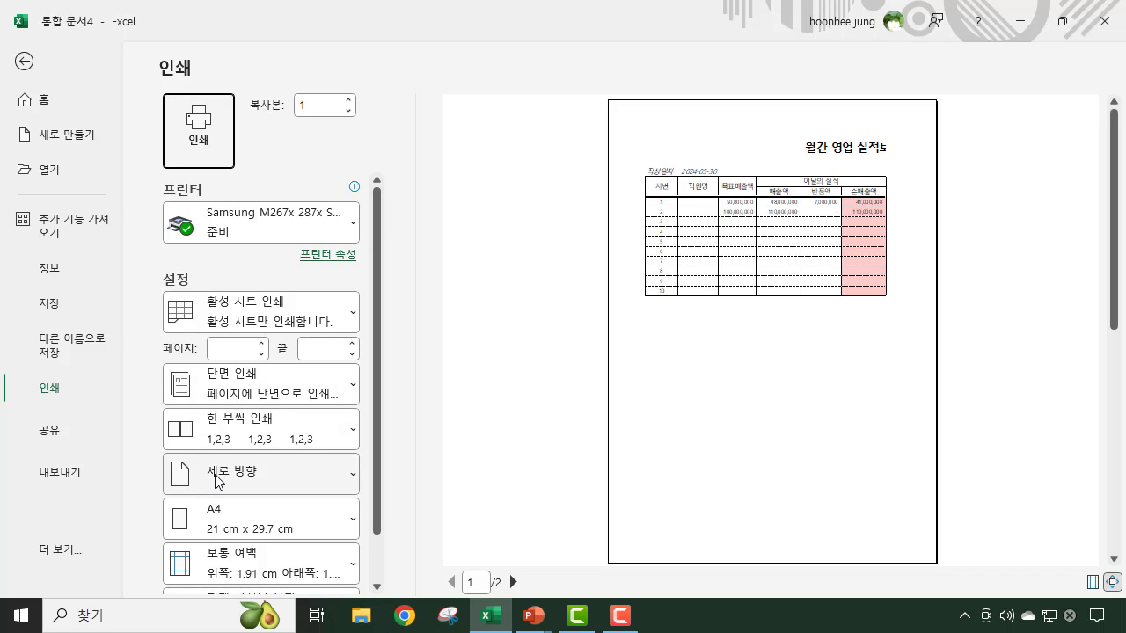
{"action": "left_click", "coordinate": [348, 484]}
{"action": "left_click", "coordinate": [257, 563]}
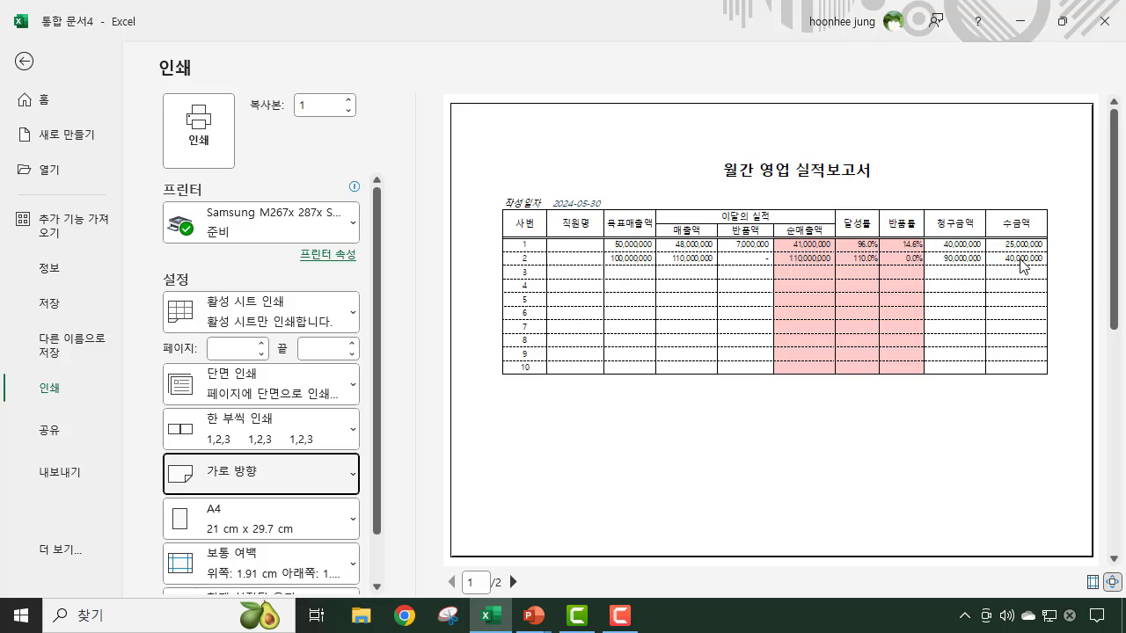
- Set the print margins to narrow (좁게) and return to the worksheet
{"action": "scroll", "coordinate": [315, 518], "scroll_direction": "down", "scroll_amount": 1}
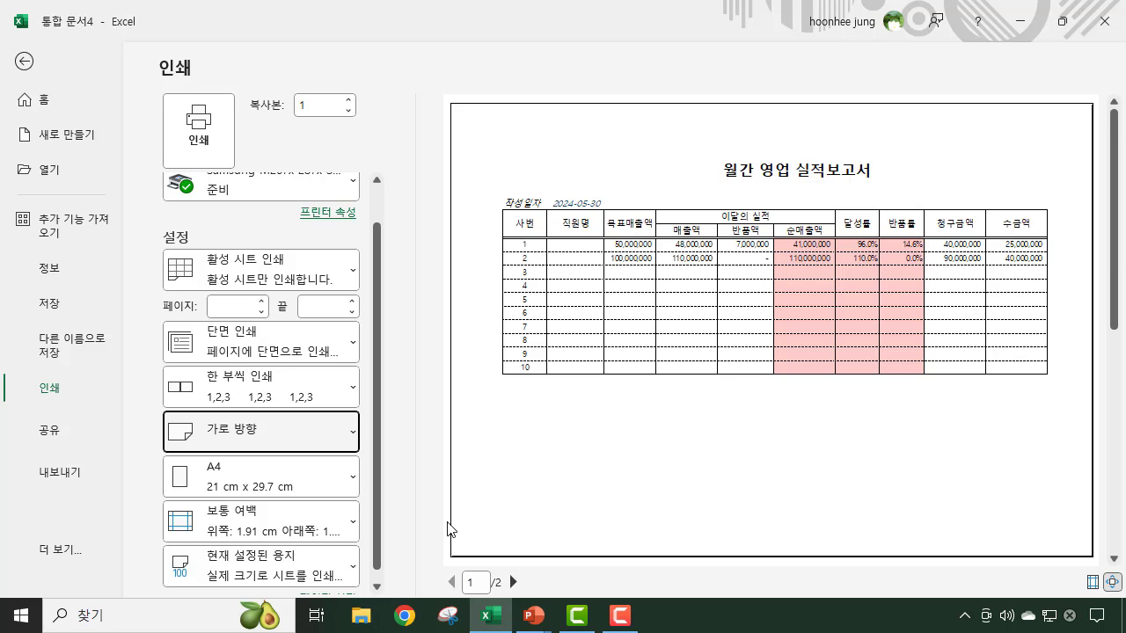
{"action": "left_click", "coordinate": [352, 528]}
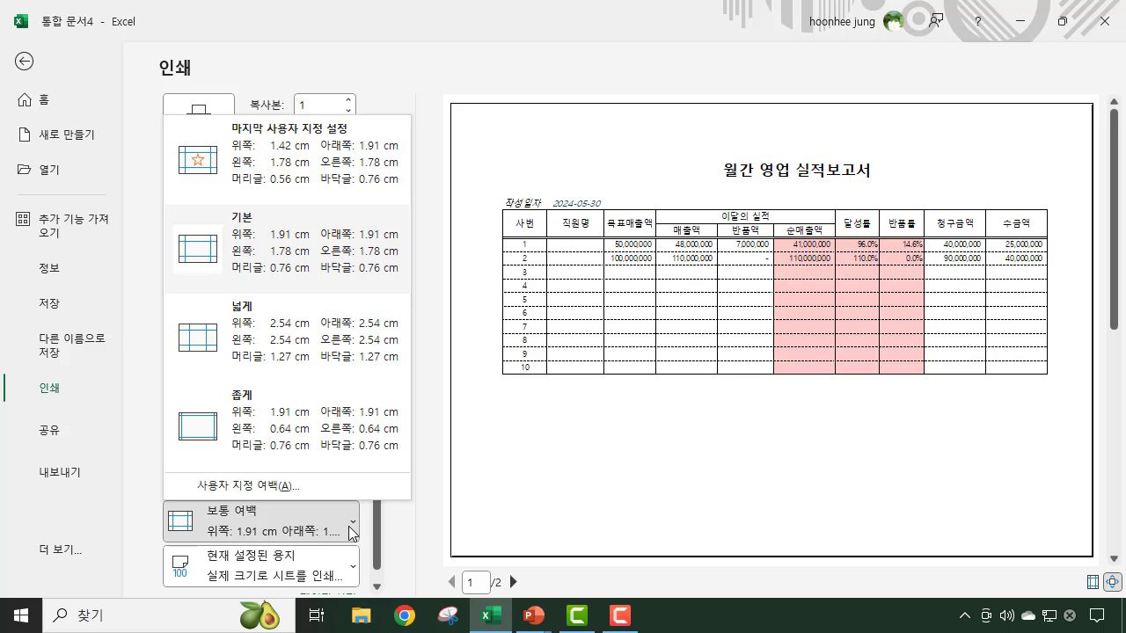
{"action": "left_click", "coordinate": [312, 442]}
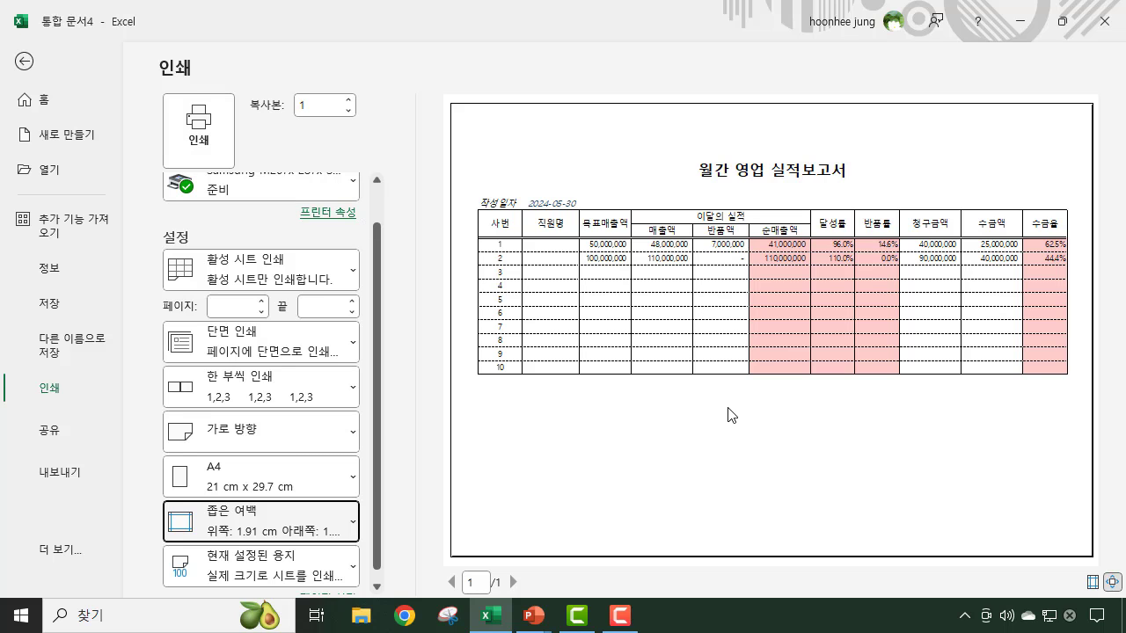
{"action": "left_click", "coordinate": [25, 61]}
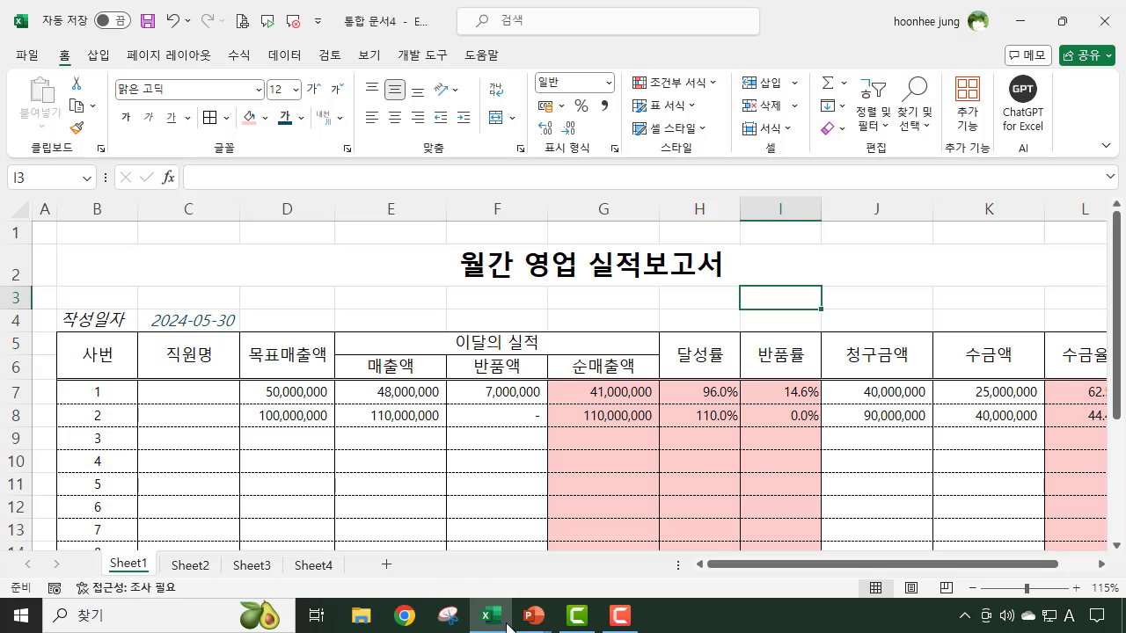
{"action": "left_click", "coordinate": [590, 577]}
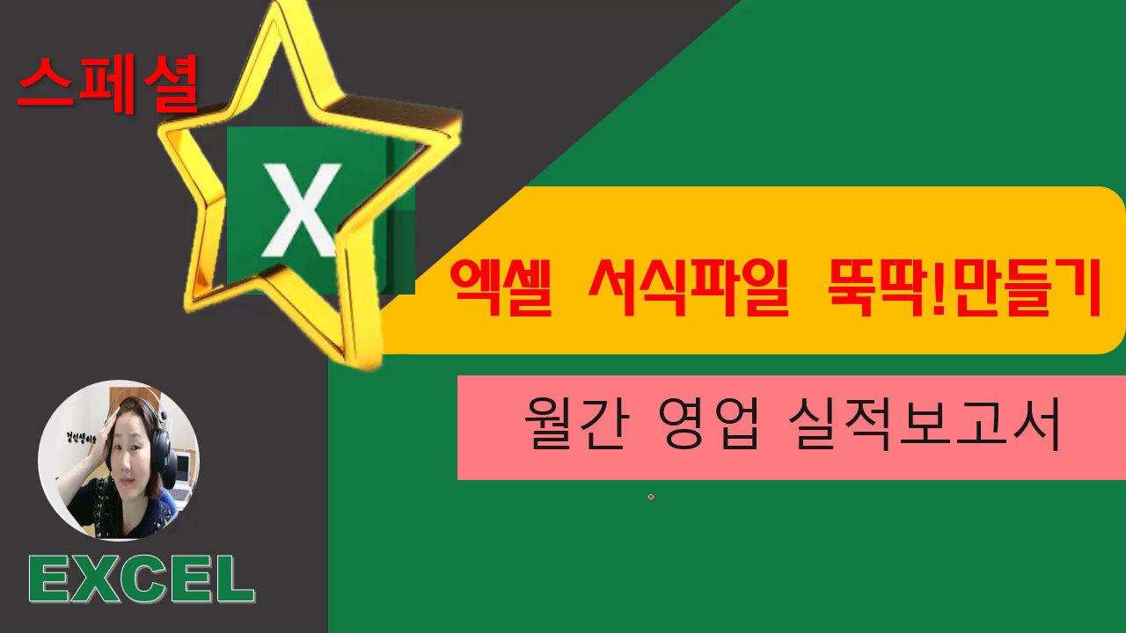
{"action": "key", "text": "Right"}
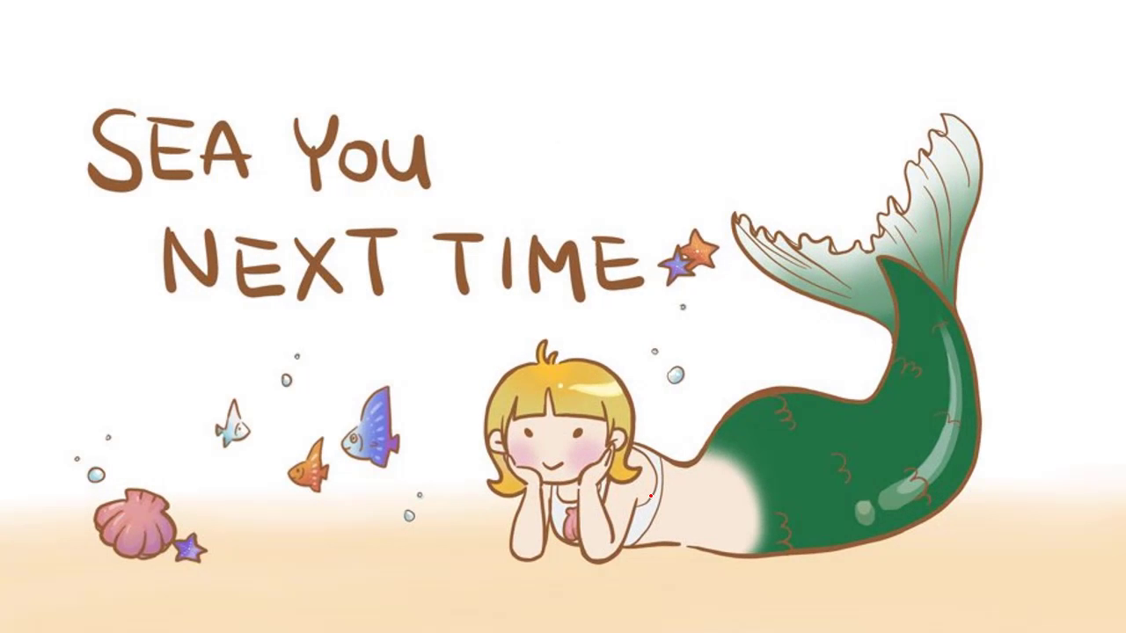